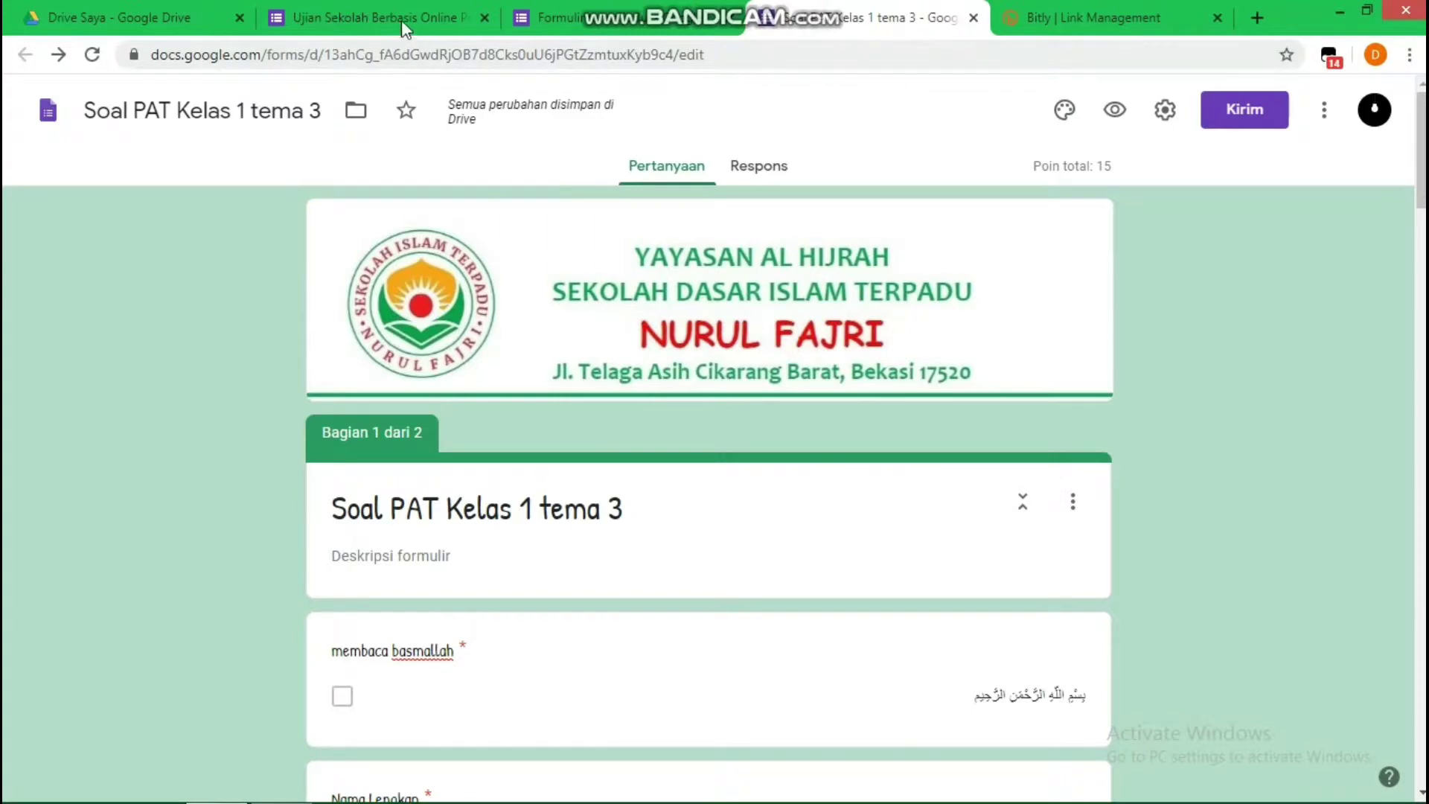
Step: Switch to the form titled Simulasi Ujian Sekolah Berbasis Online and review its header, instructions and identity questions
click(404, 11)
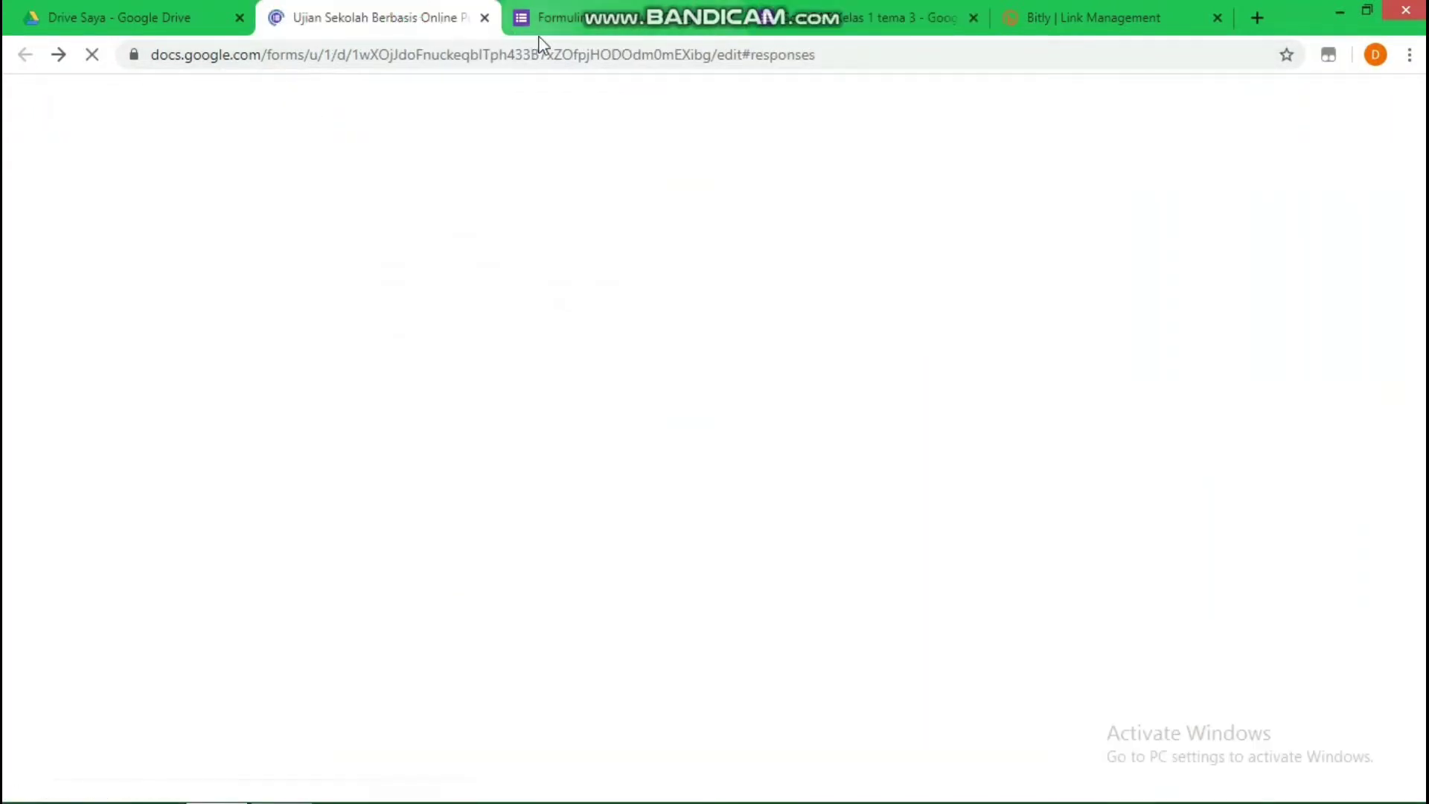
click(584, 27)
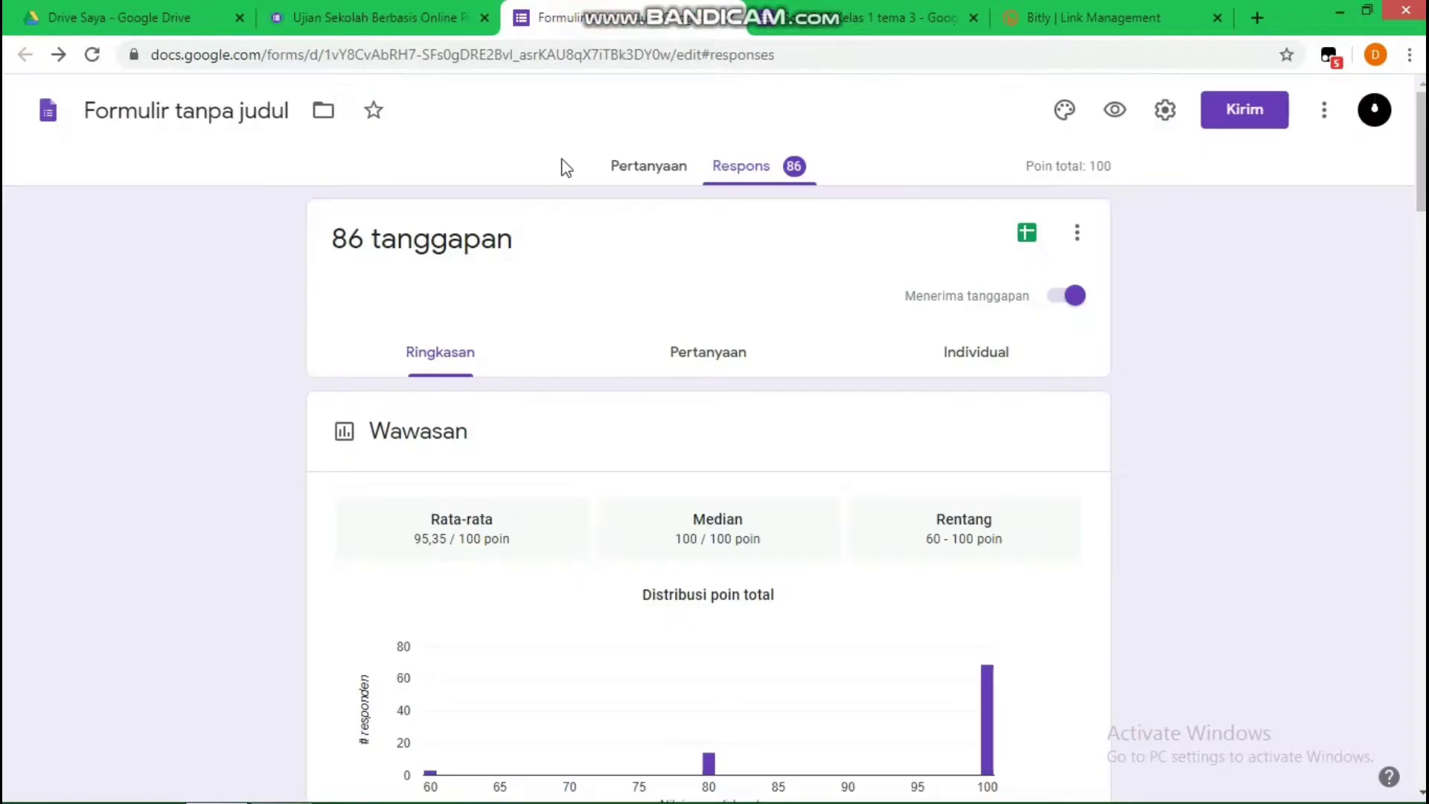
click(648, 171)
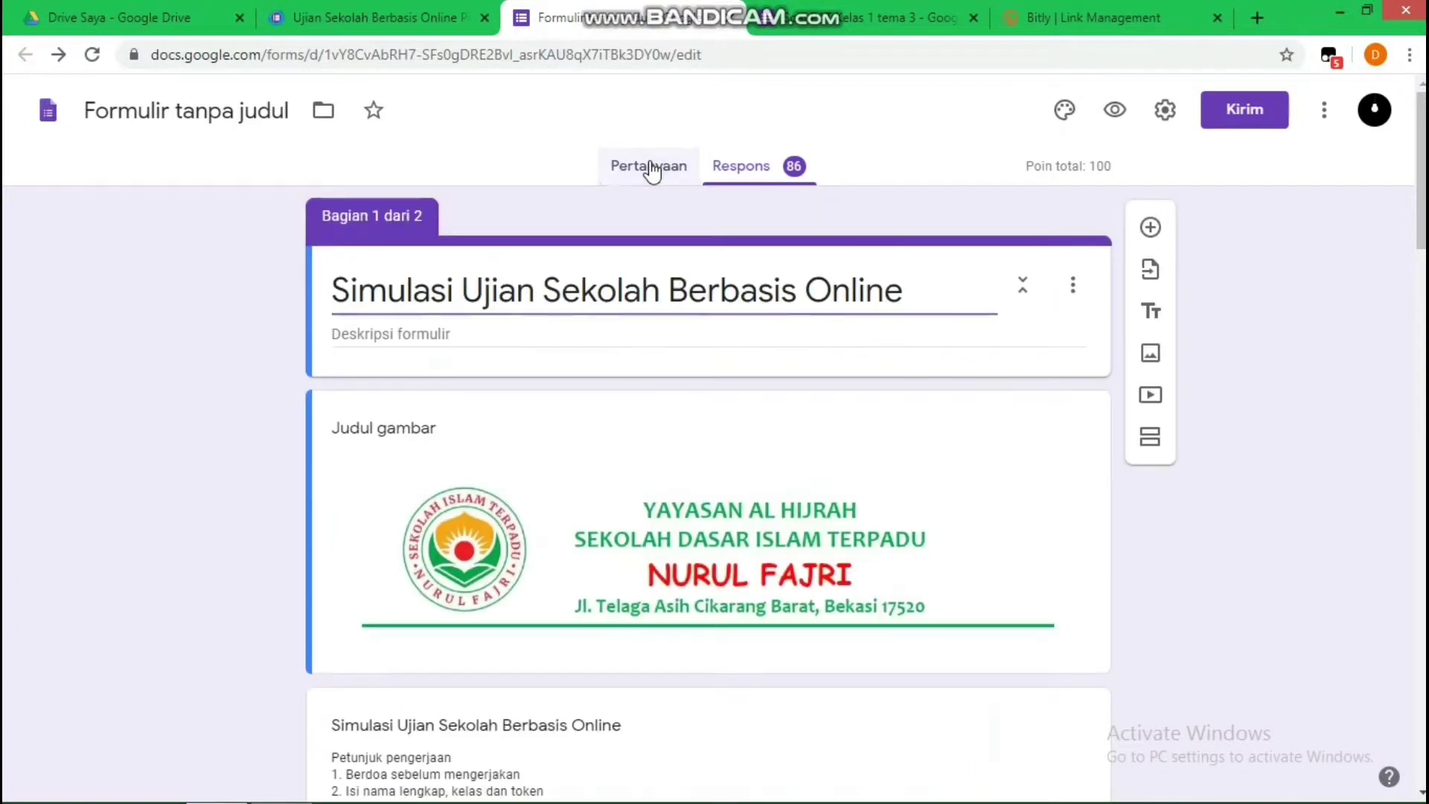
scroll(194, 376, down, 4)
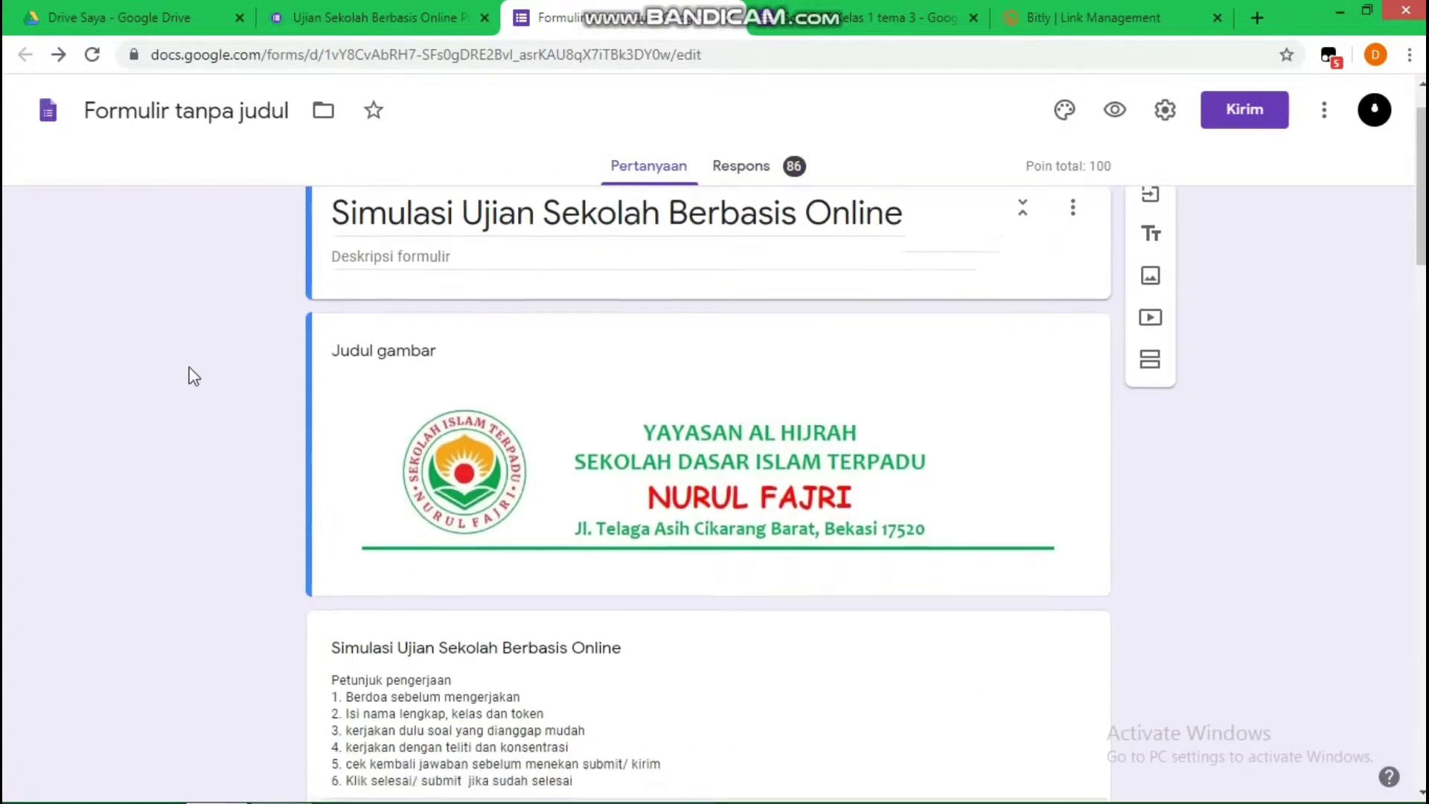
scroll(193, 376, up, 4)
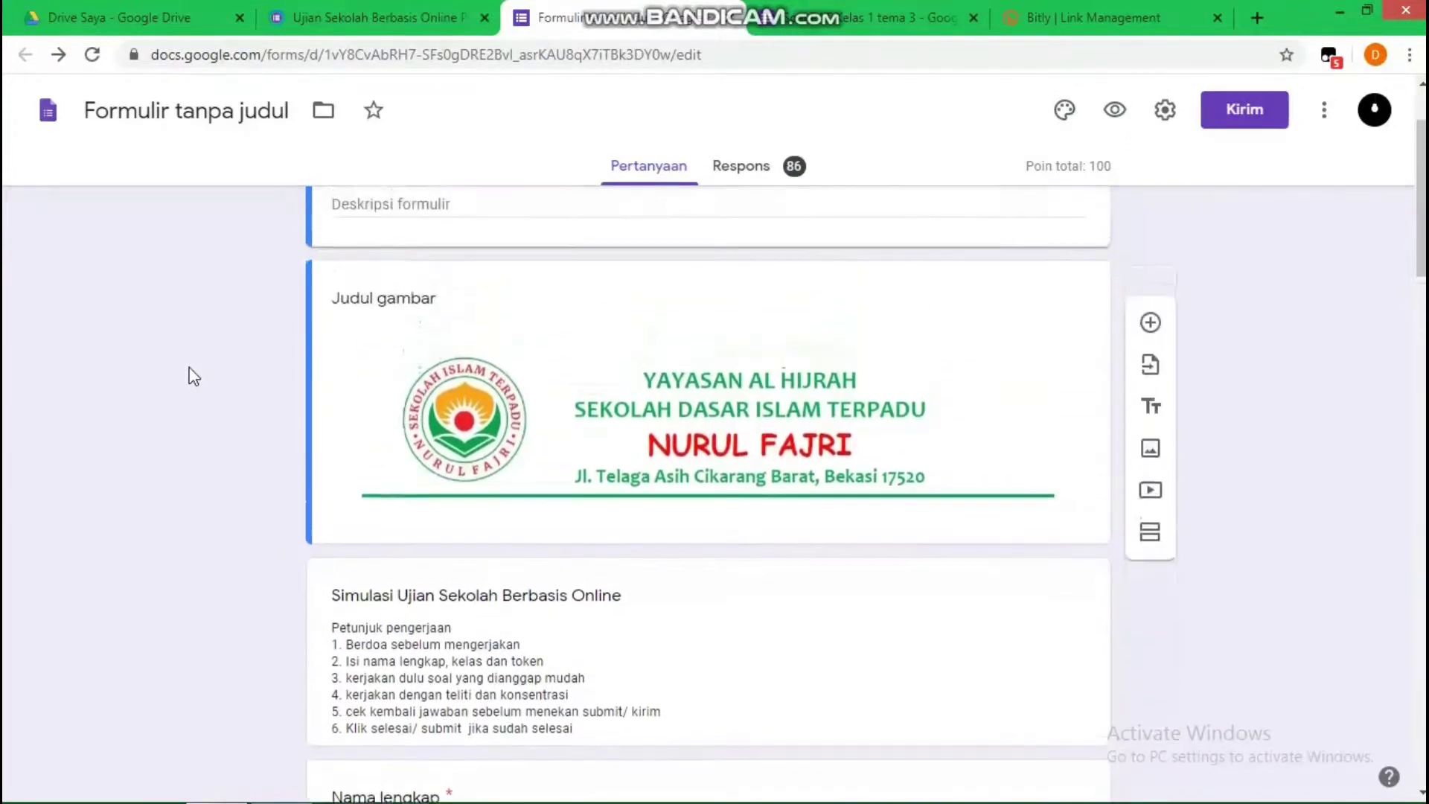
scroll(193, 376, down, 4)
scroll(194, 375, down, 5)
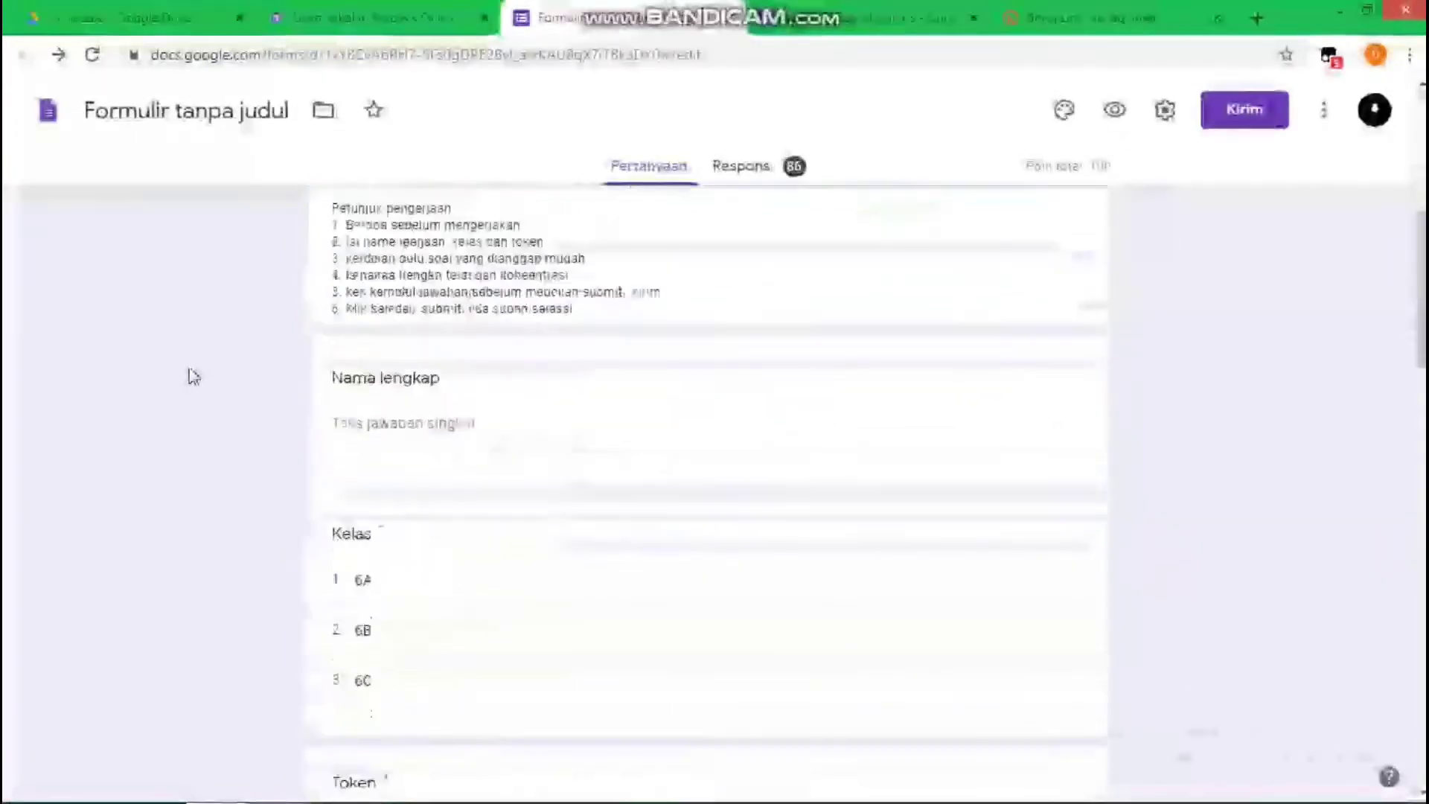
scroll(194, 376, up, 6)
scroll(194, 375, up, 6)
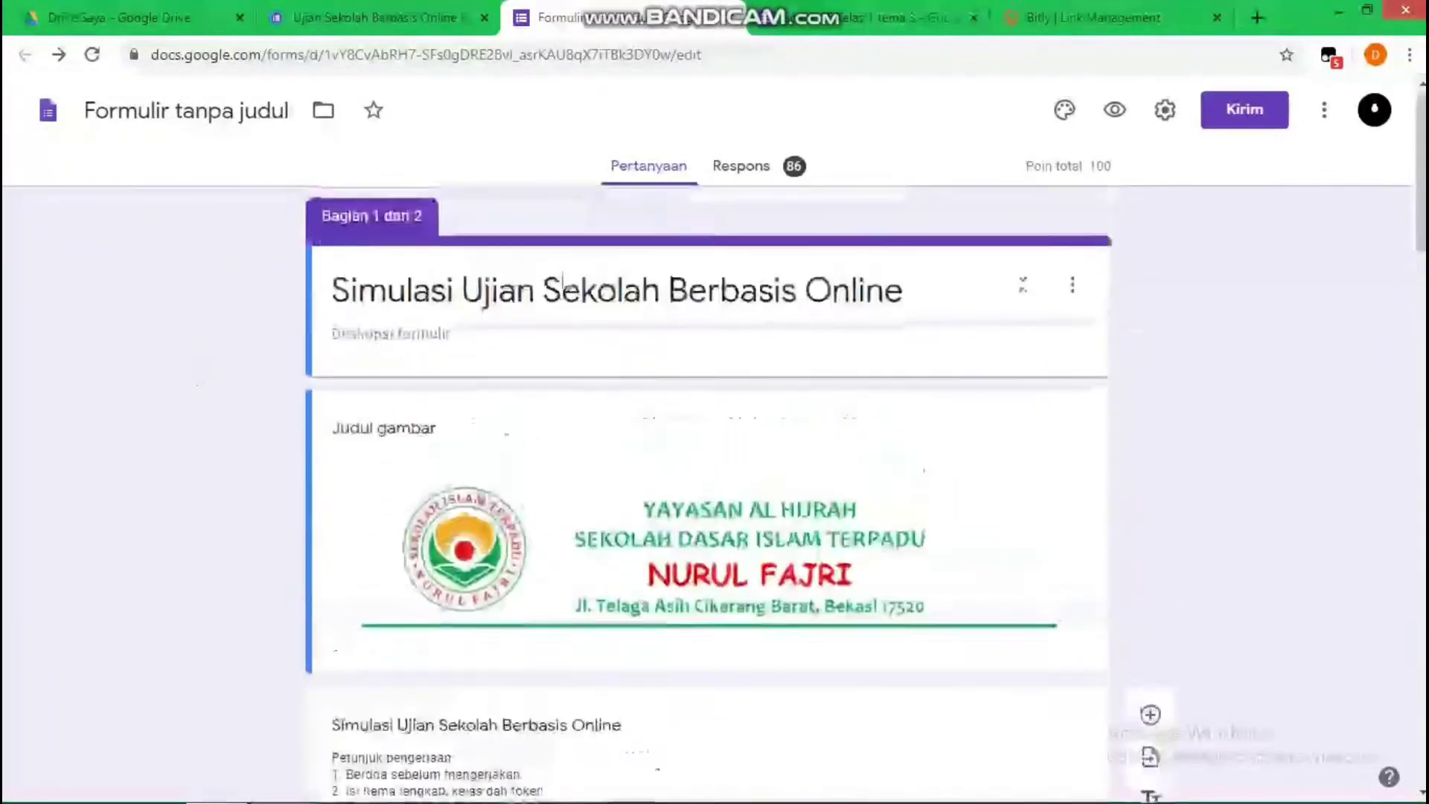
Step: Download the responses of the Formulir tanpa judul form as a .csv file
click(787, 170)
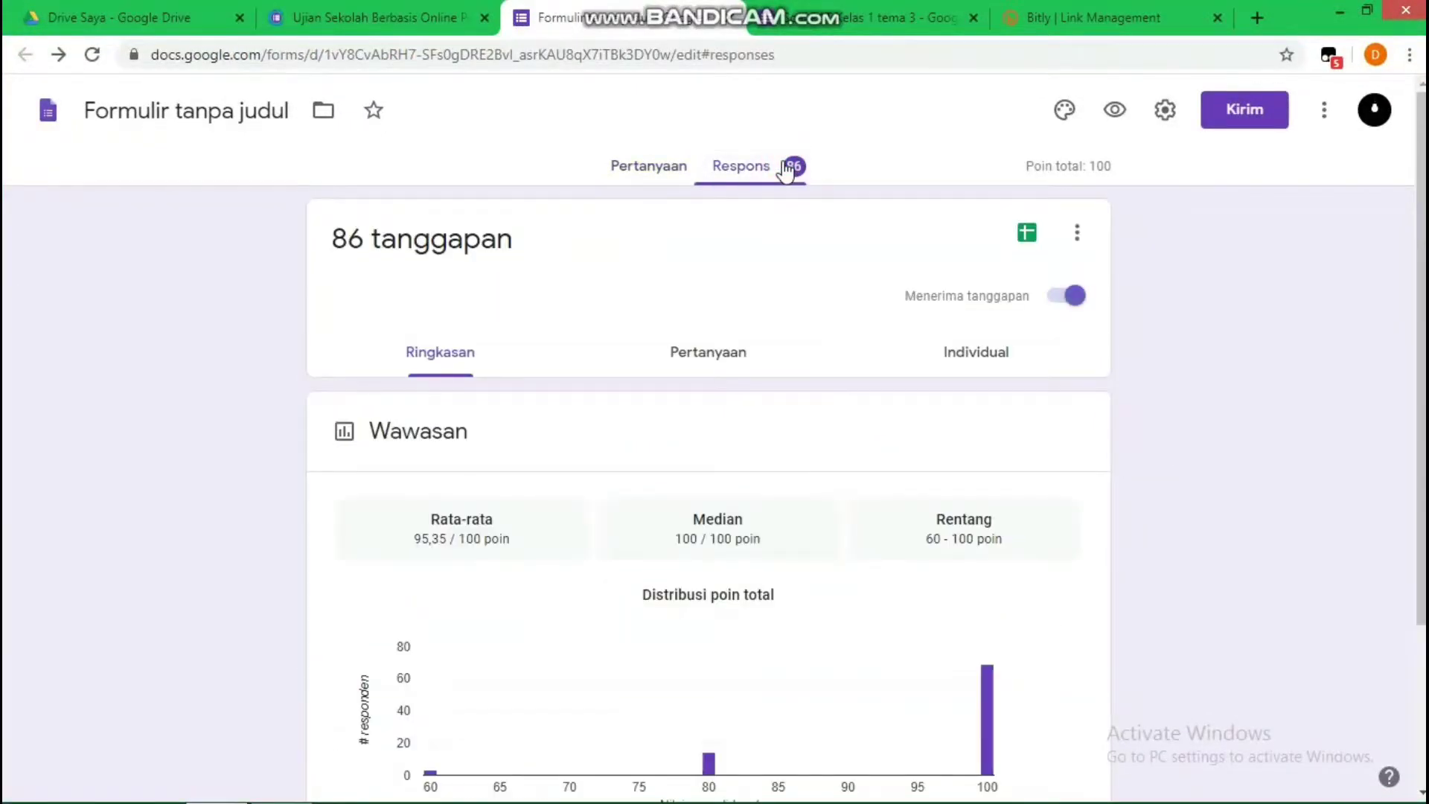
click(1076, 236)
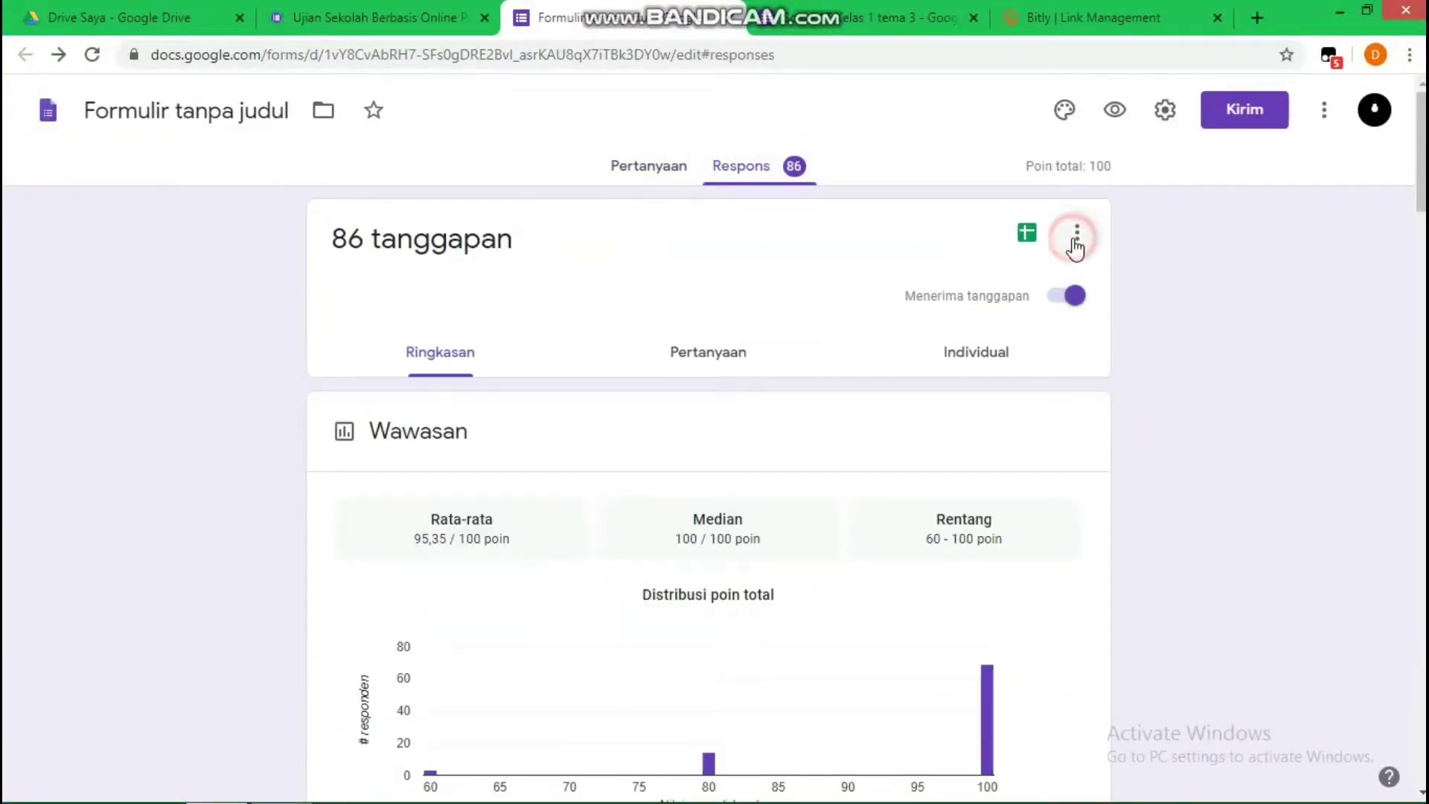
click(1173, 256)
click(1077, 239)
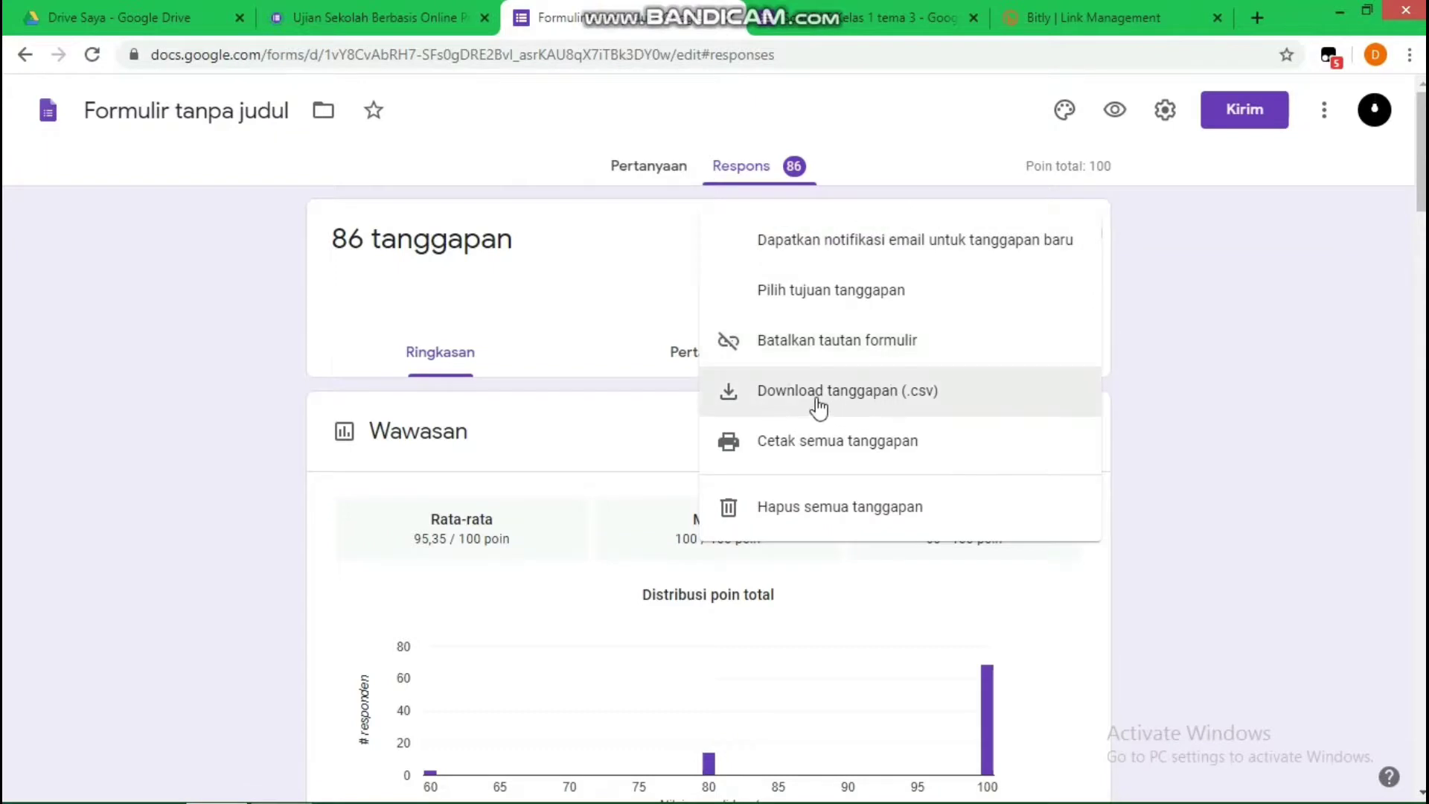
click(817, 402)
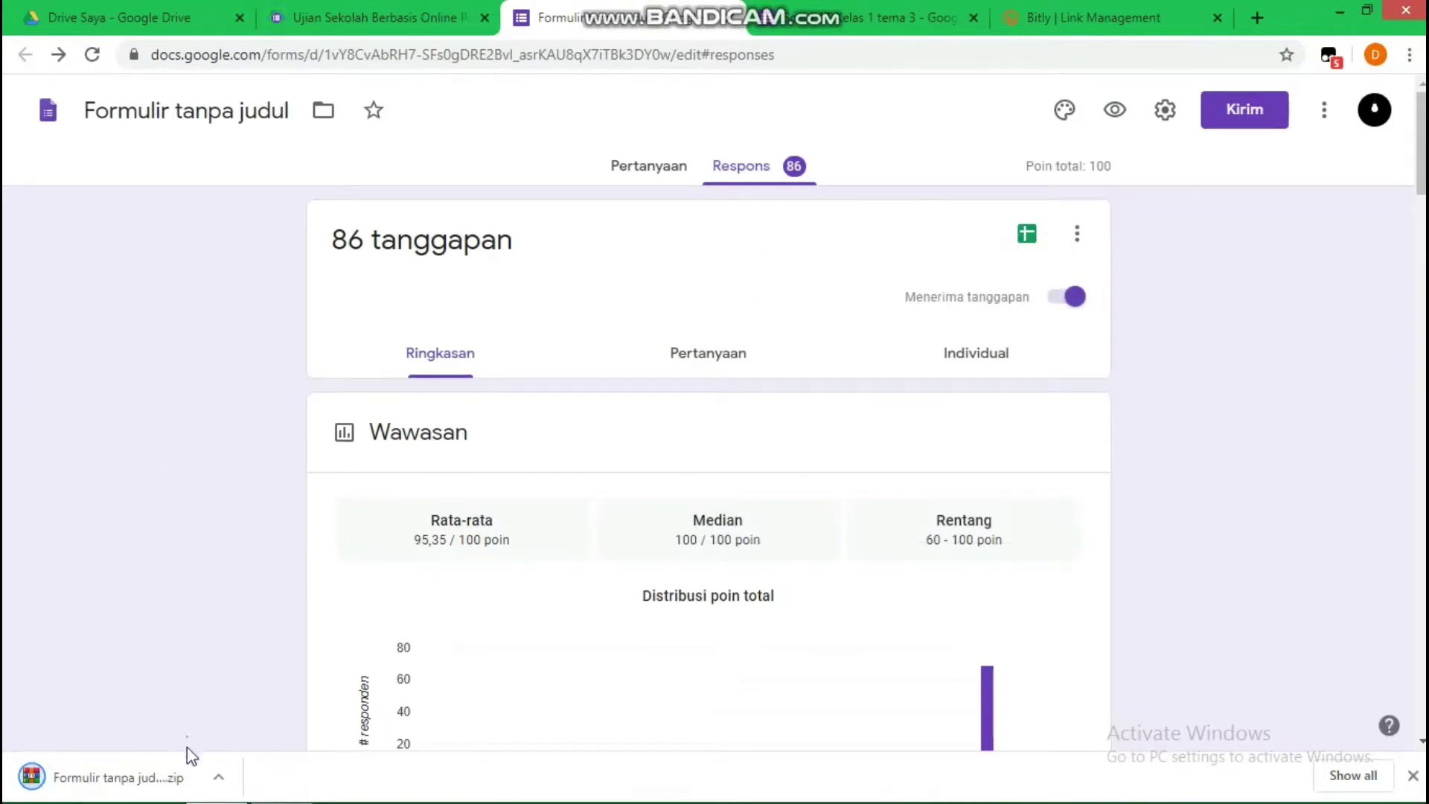
Step: Open the CSV file inside the downloaded Formulir tanpa judul archive in Excel and dismiss the Office activation notice
click(218, 779)
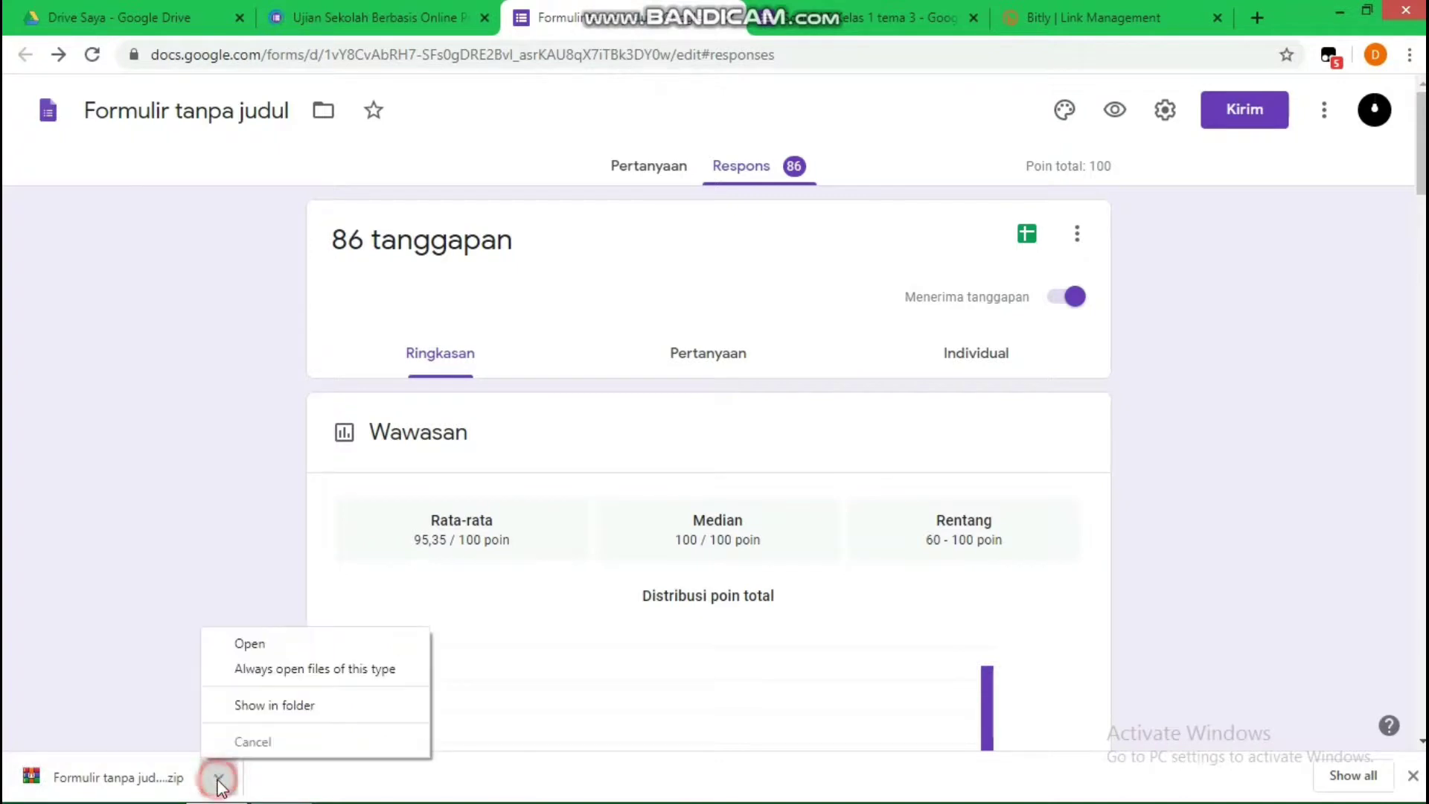
click(267, 646)
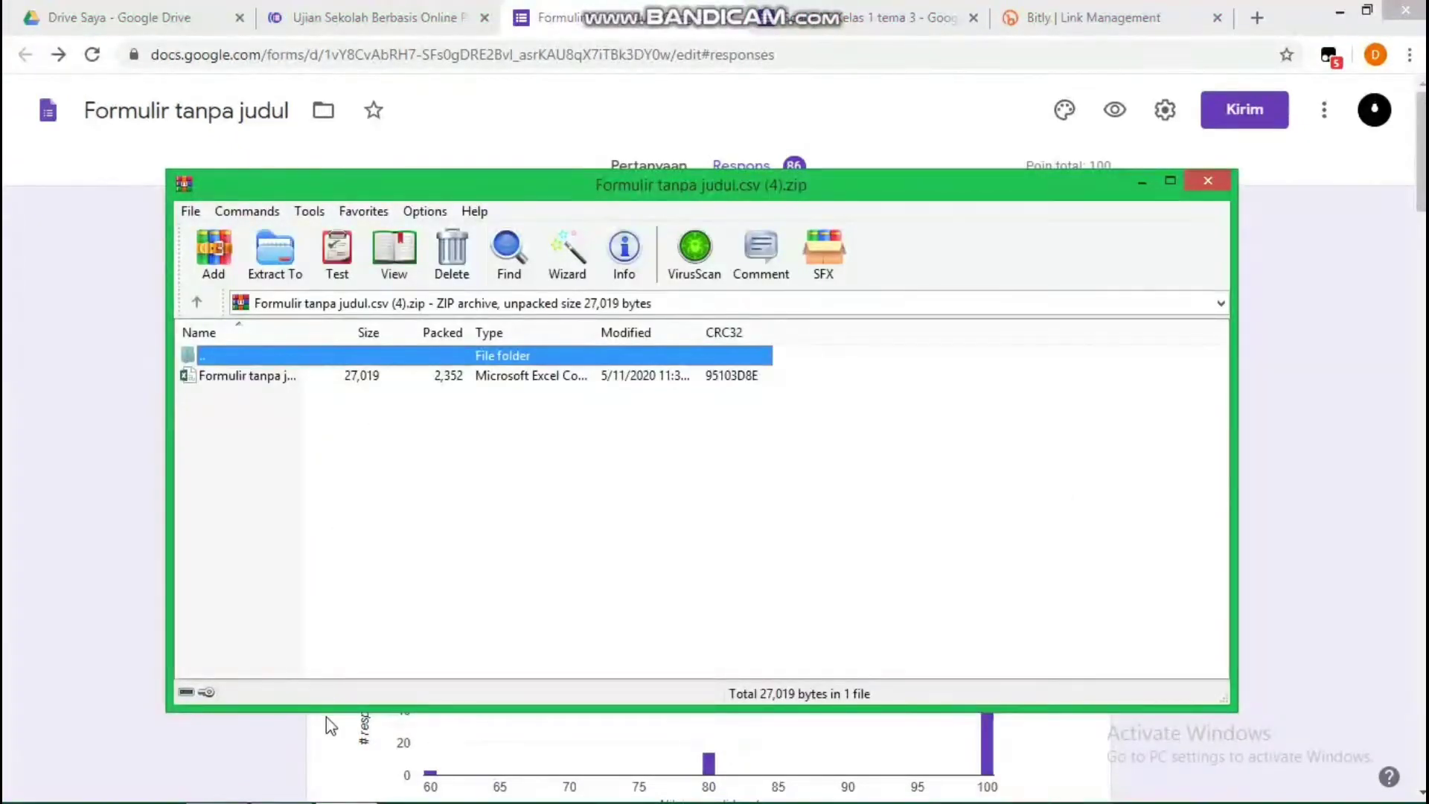
double_click(269, 376)
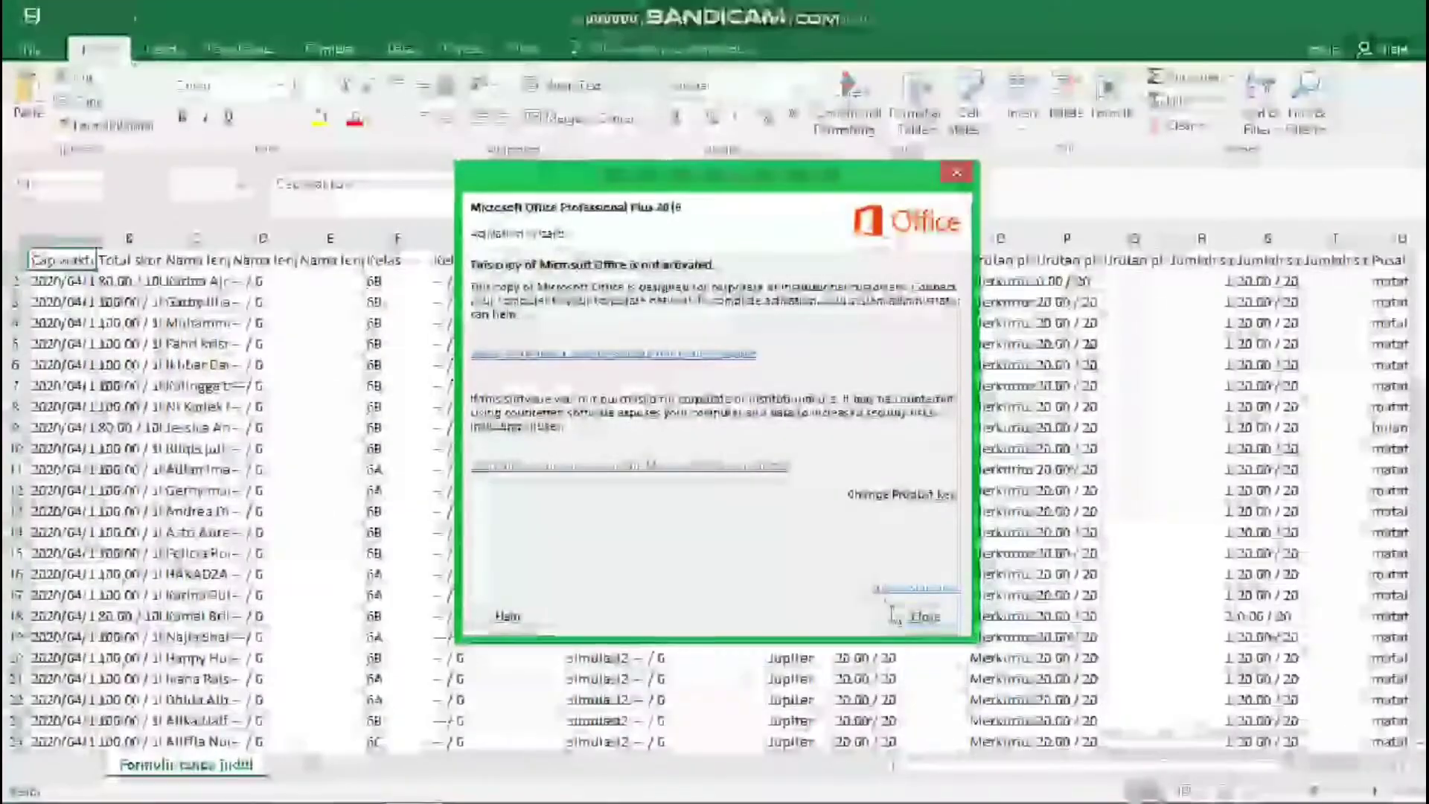
click(925, 617)
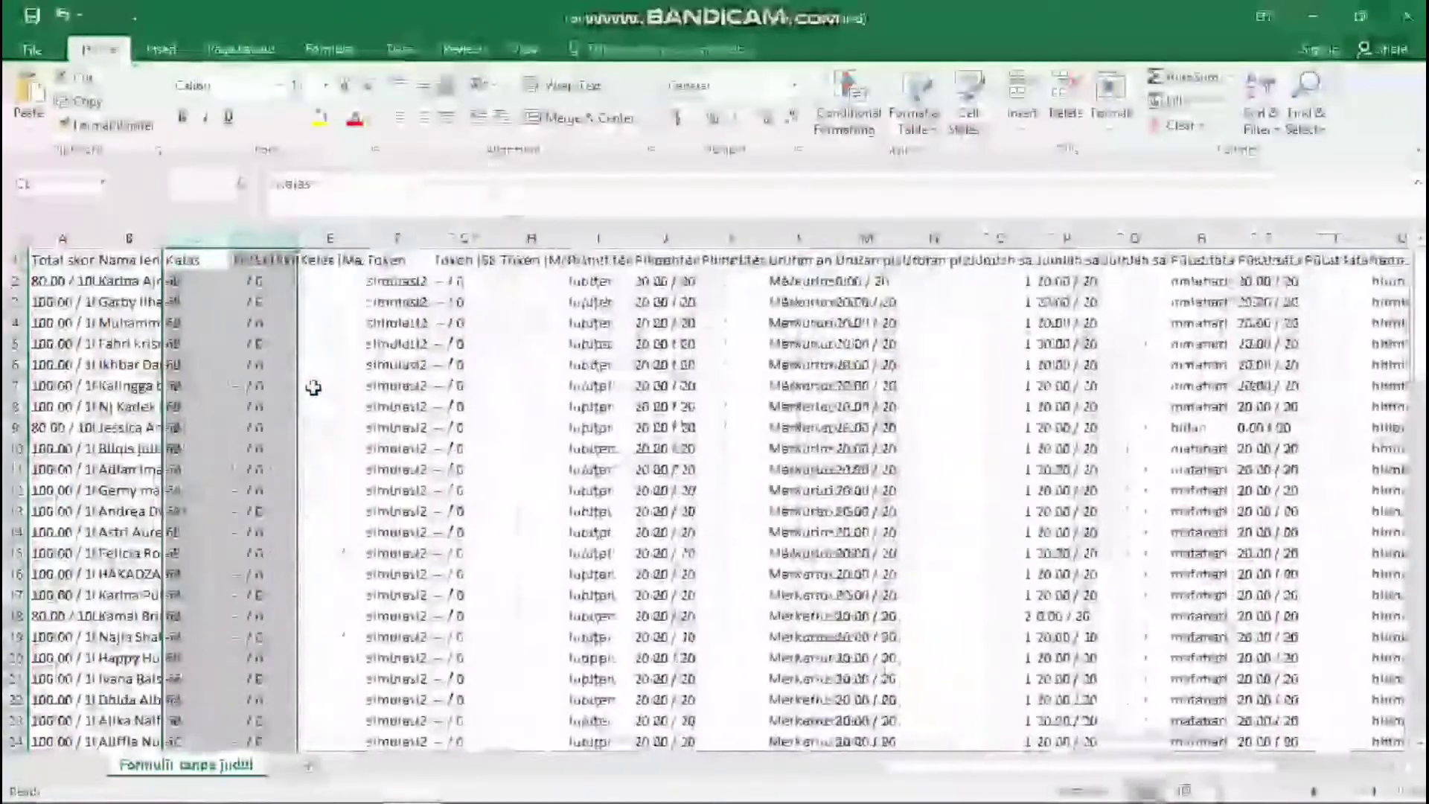
Step: Delete the two columns holding the feedback for the Planet terbesar question and the answers to the Urutan planet question
click(312, 387)
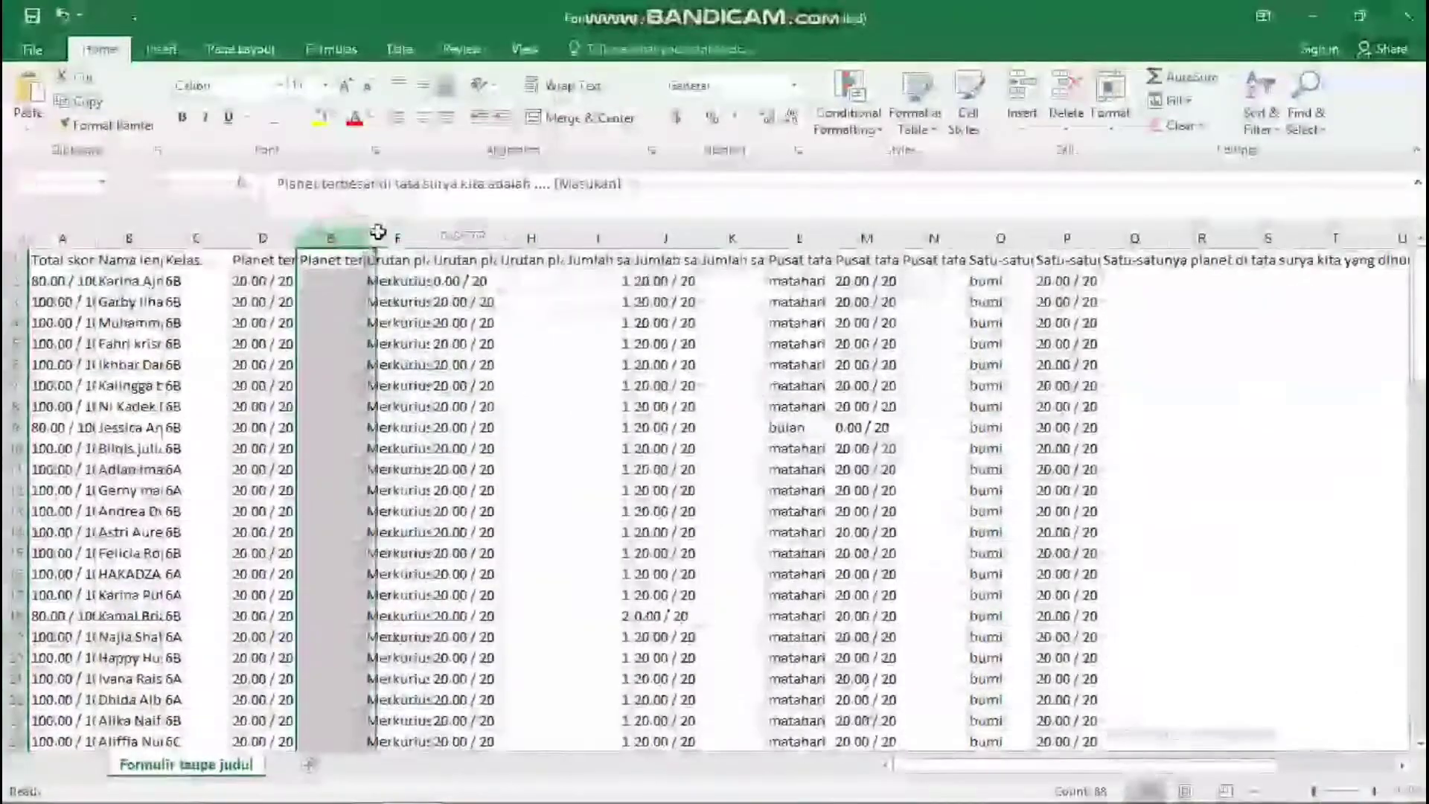
drag(343, 238, 379, 236)
right_click(380, 234)
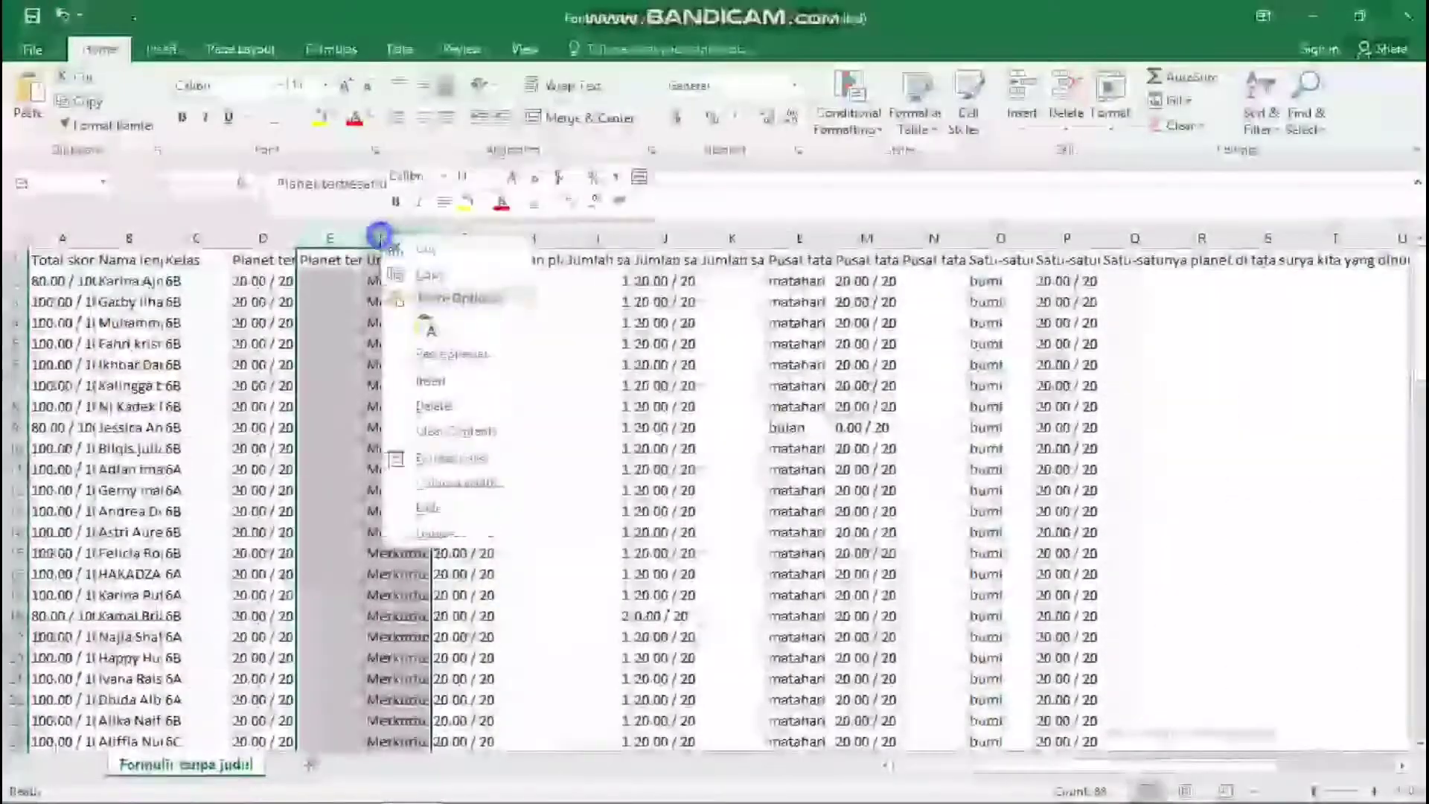
click(433, 406)
click(447, 387)
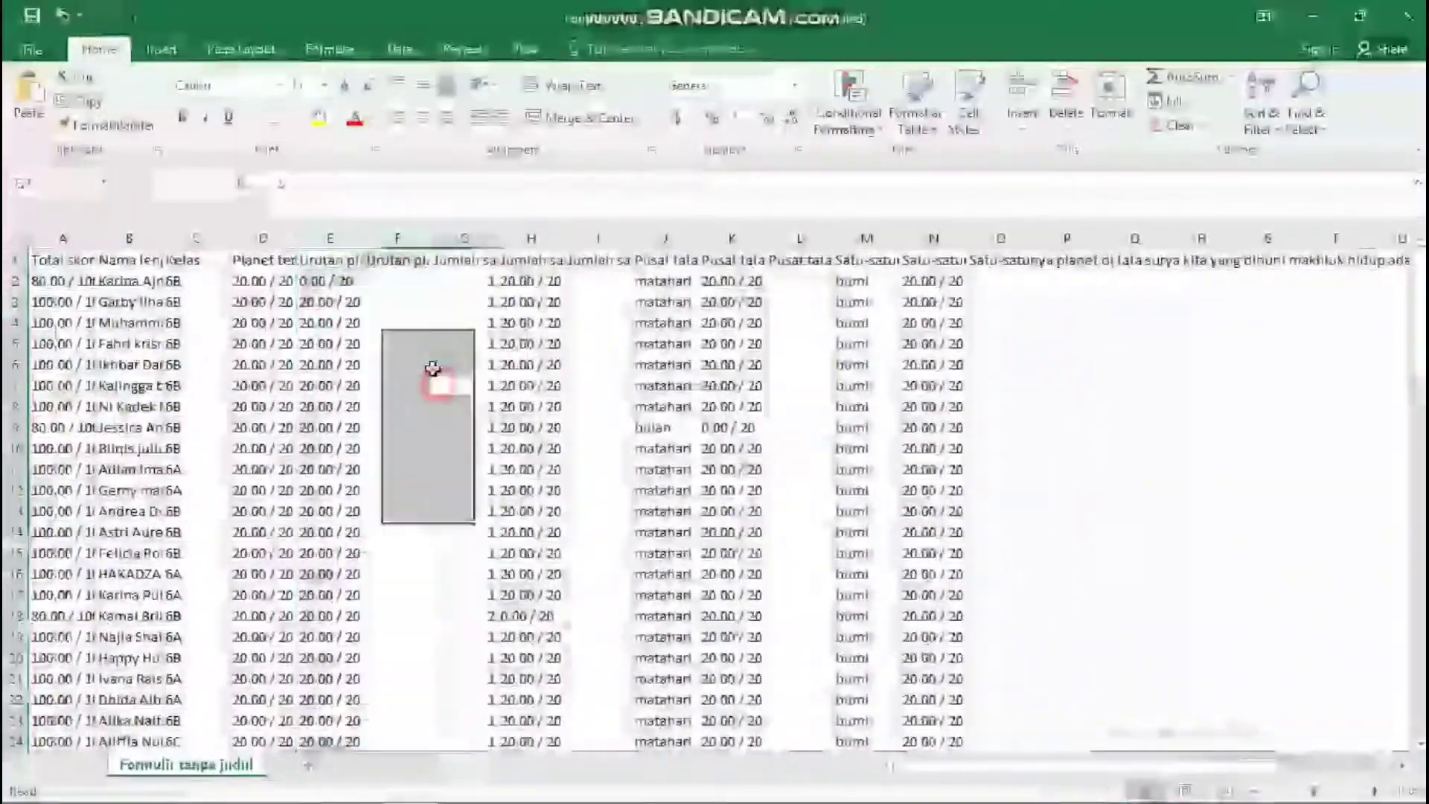
Step: Delete the Urutan planet feedback, both the answer and feedback columns of Jumlah satelit, and the Pusat tata surya answers, keeping the score columns
drag(392, 237, 458, 230)
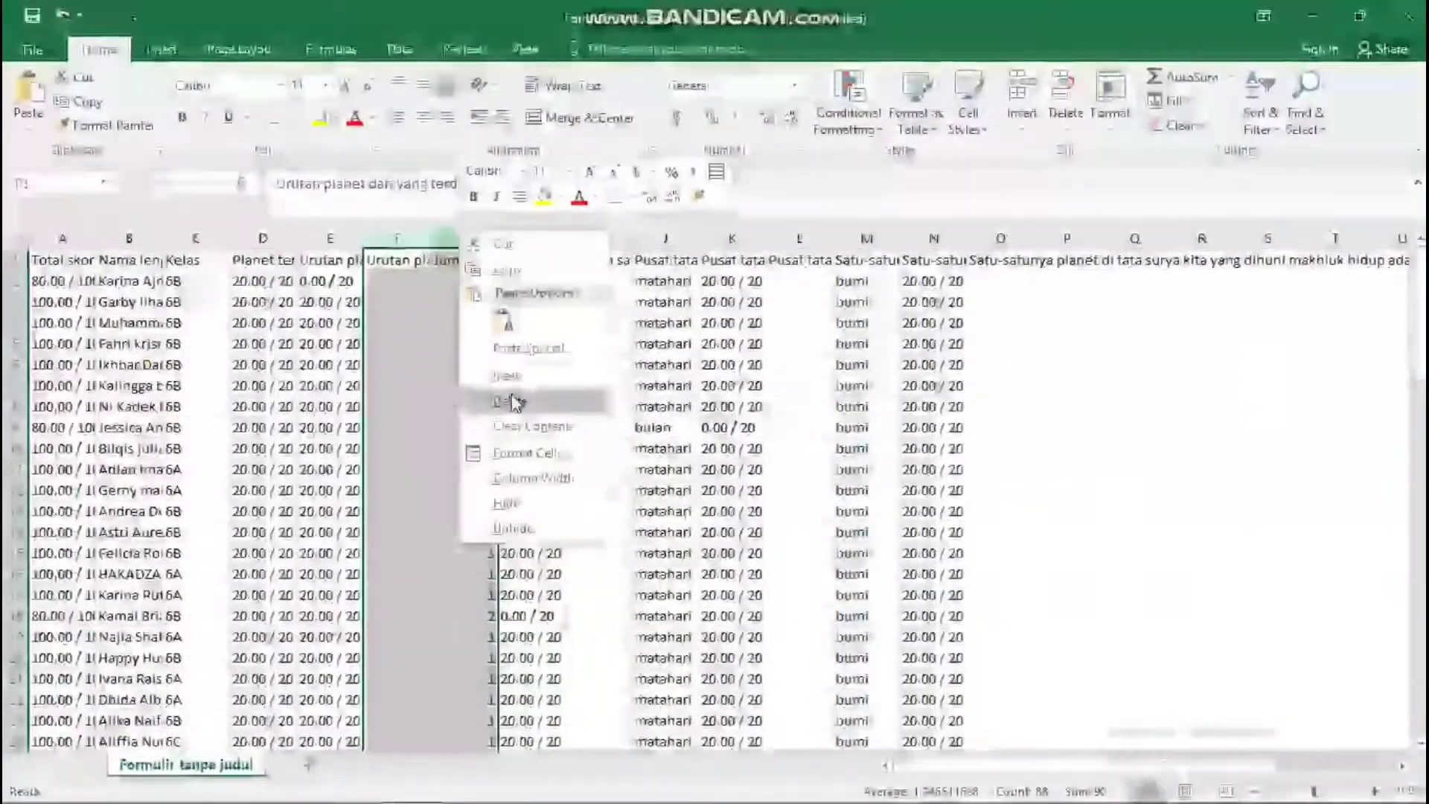
click(512, 402)
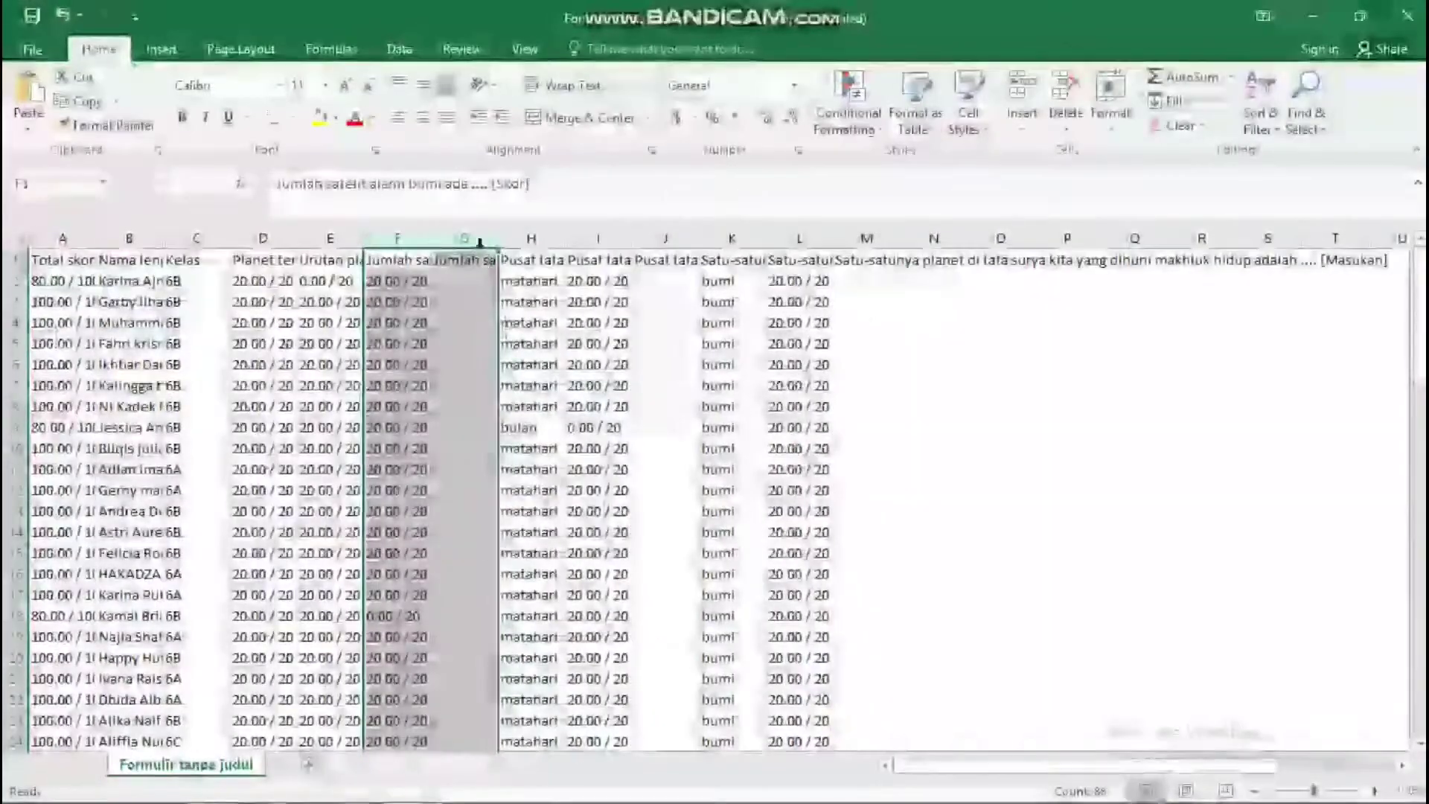
drag(480, 239, 524, 232)
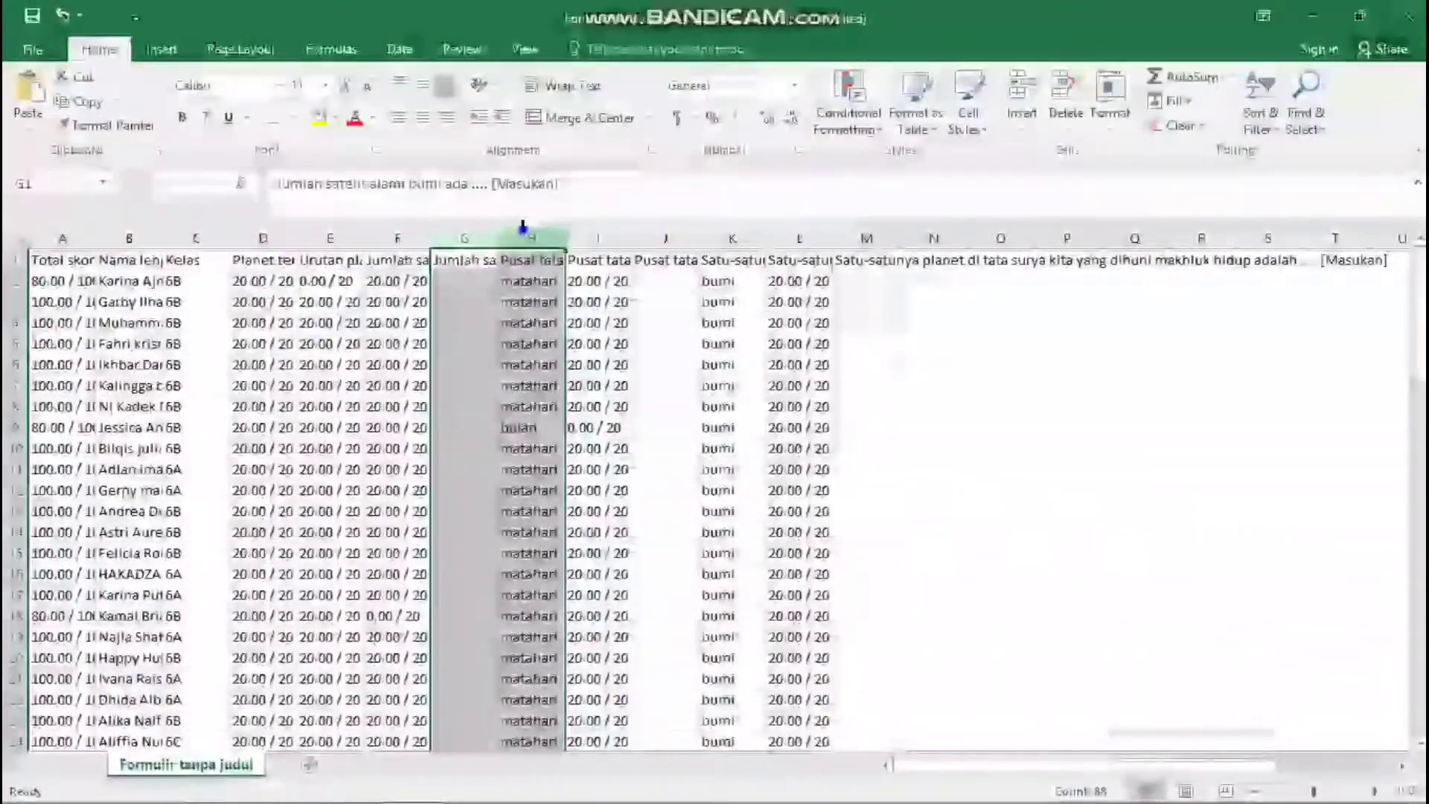
click(560, 400)
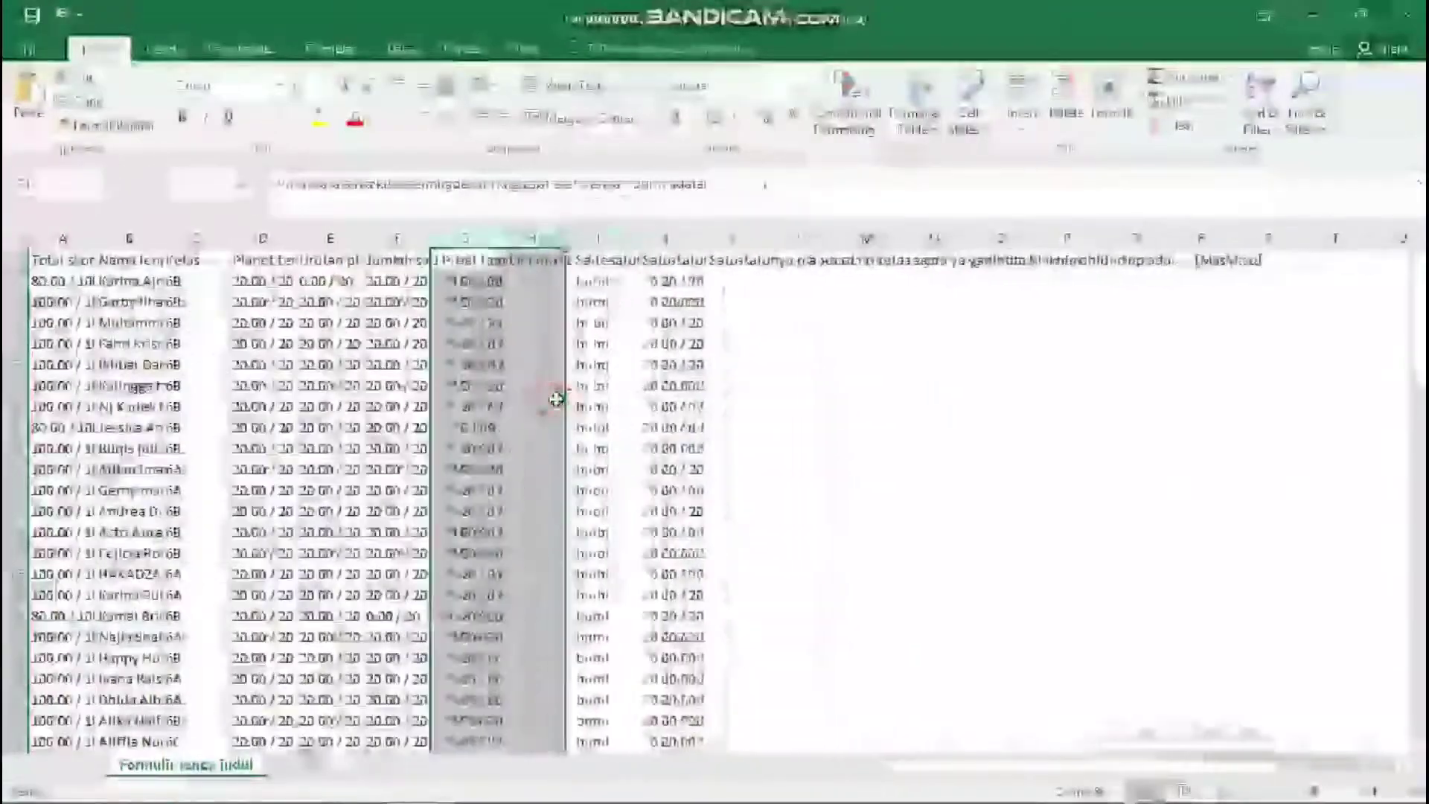
Step: Delete the columns holding the Pusat tata surya feedback and the answers to the Satu-satunya planet question
drag(525, 237, 593, 232)
right_click(593, 233)
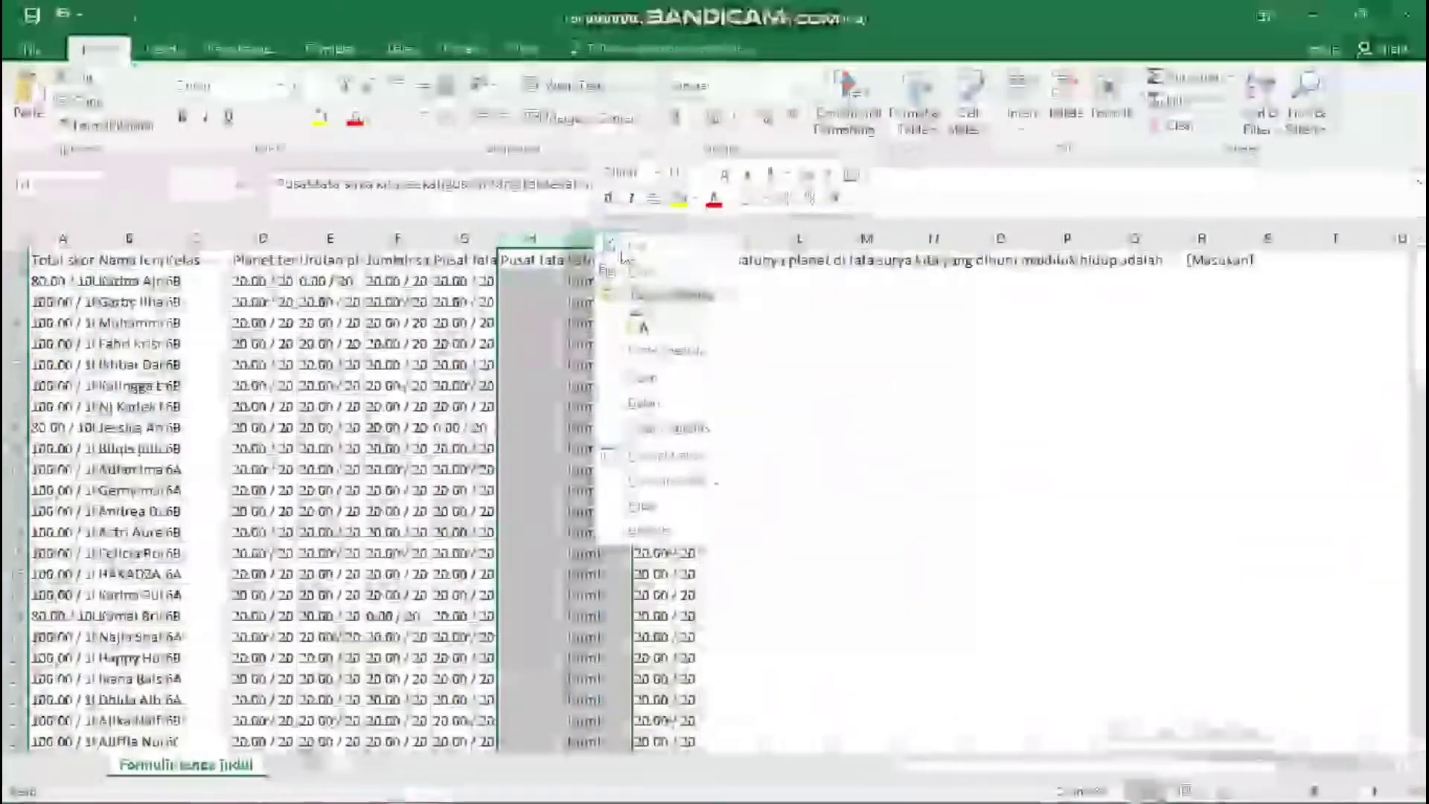
click(646, 400)
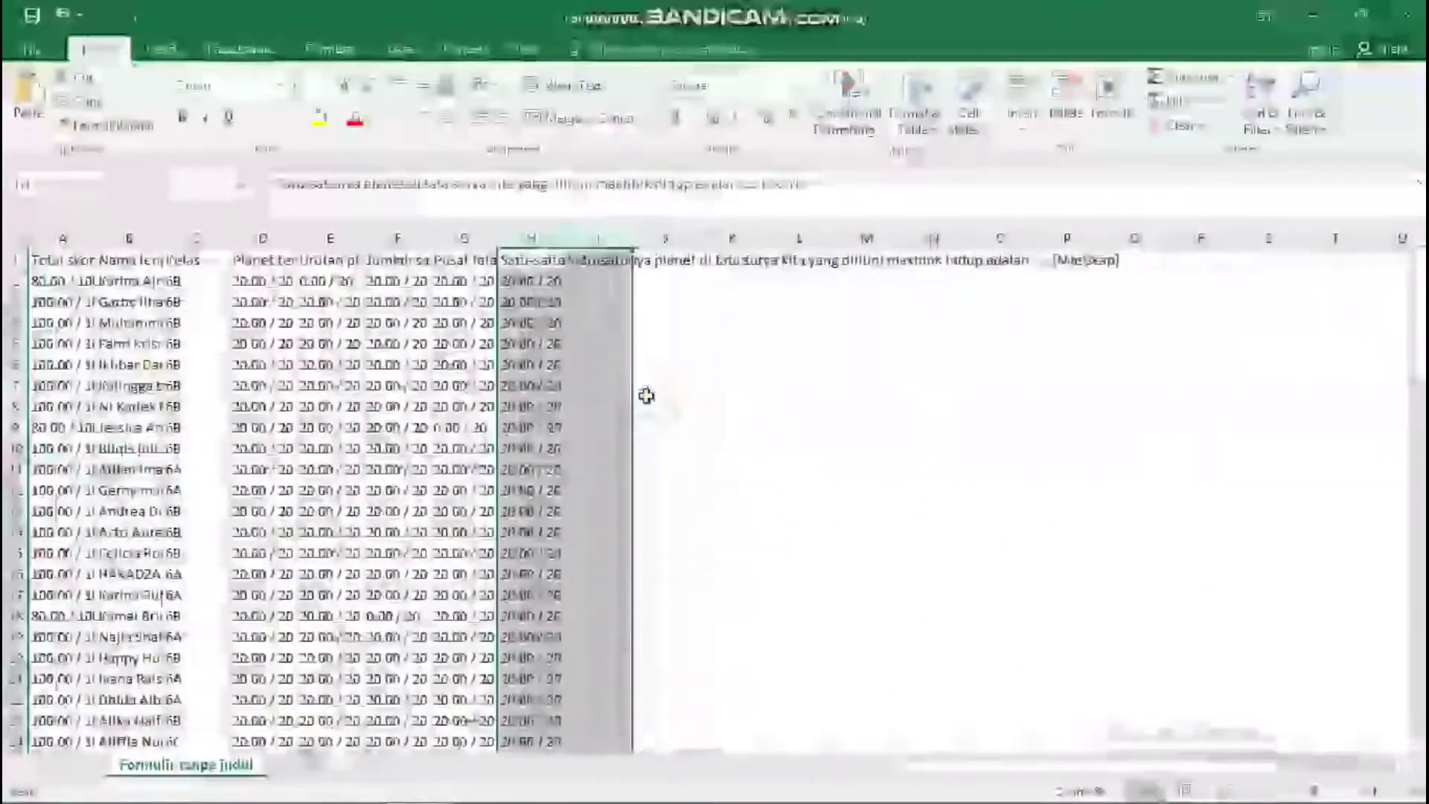
click(646, 342)
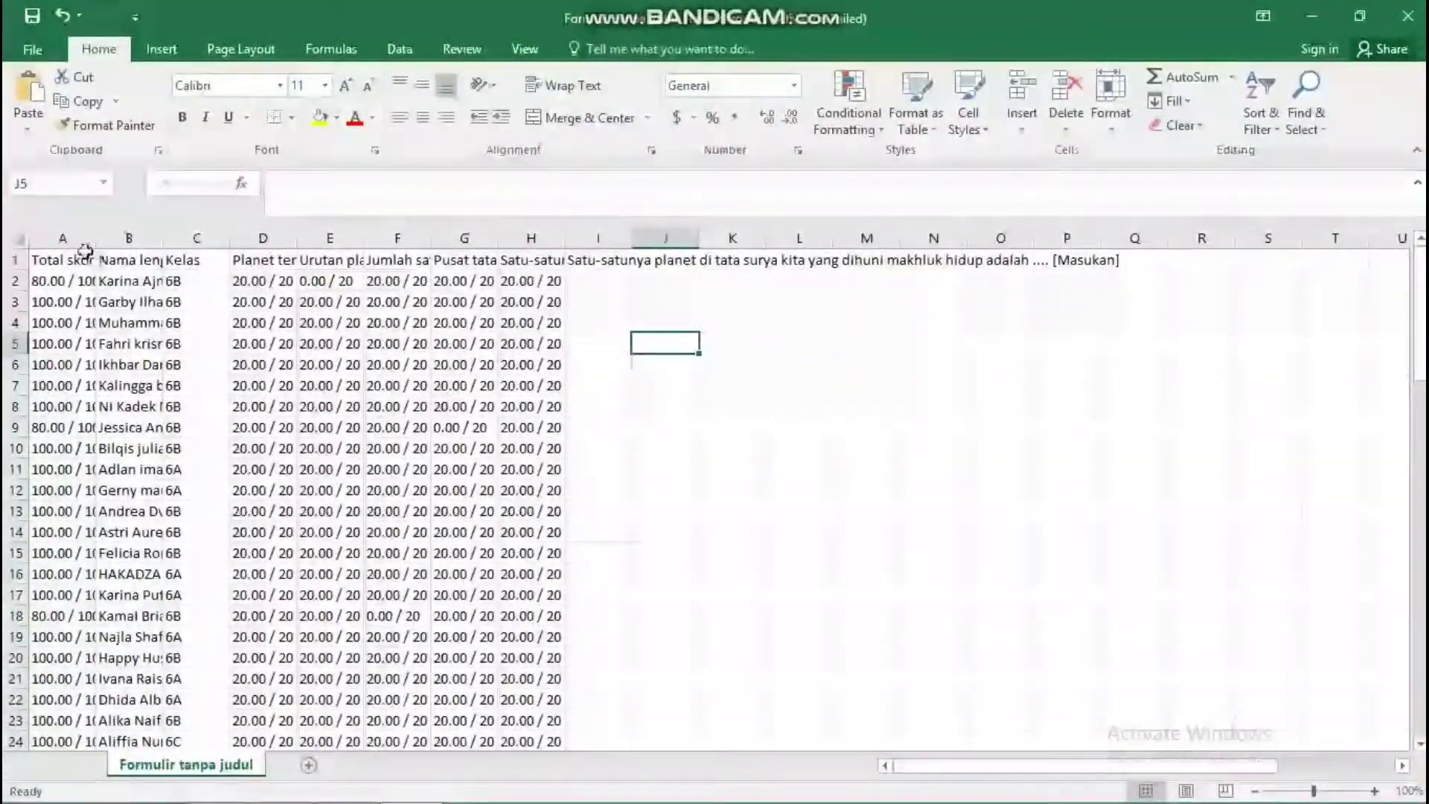
Step: Fit columns A to C to their contents and clear the question headings in D1:I1
double_click(182, 237)
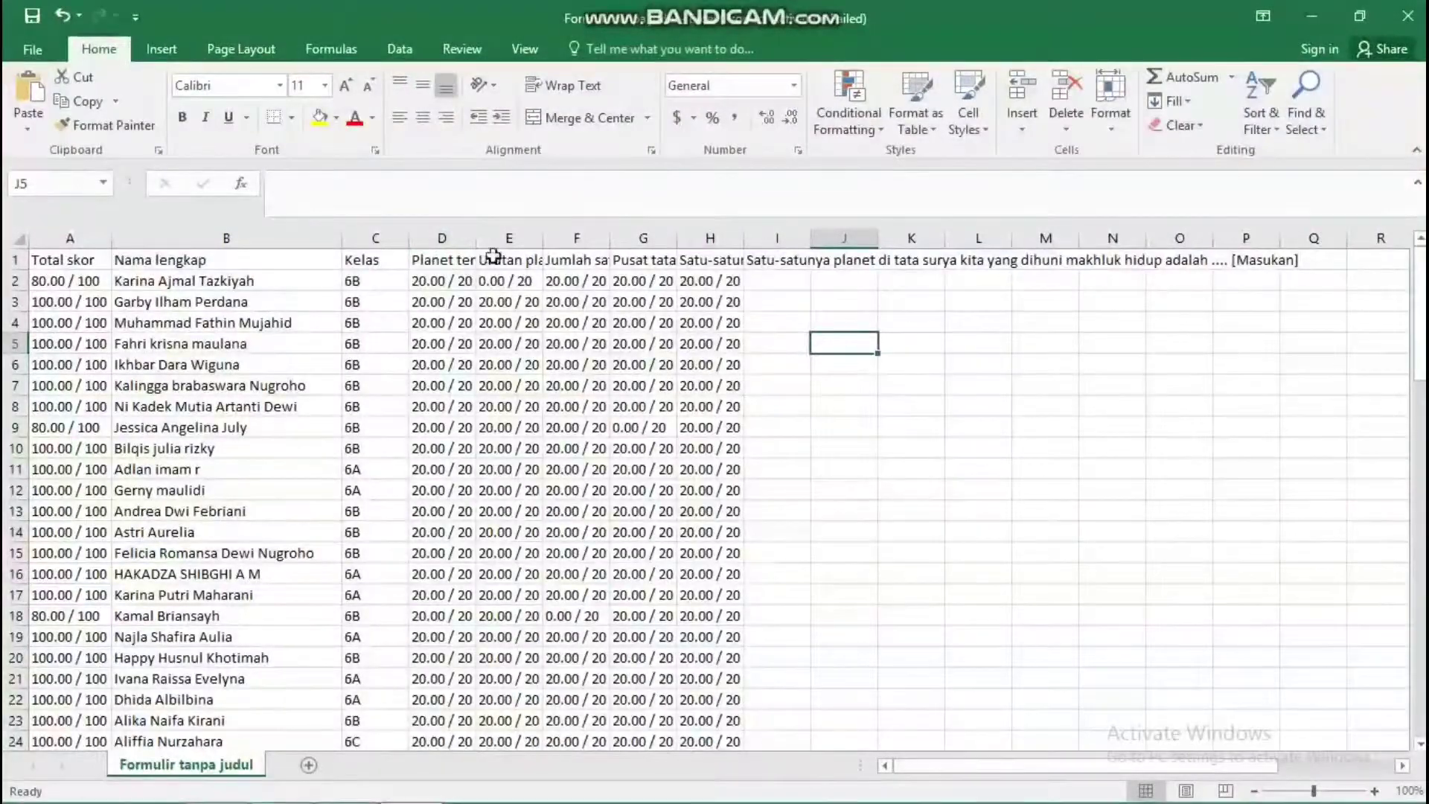
drag(469, 258, 714, 261)
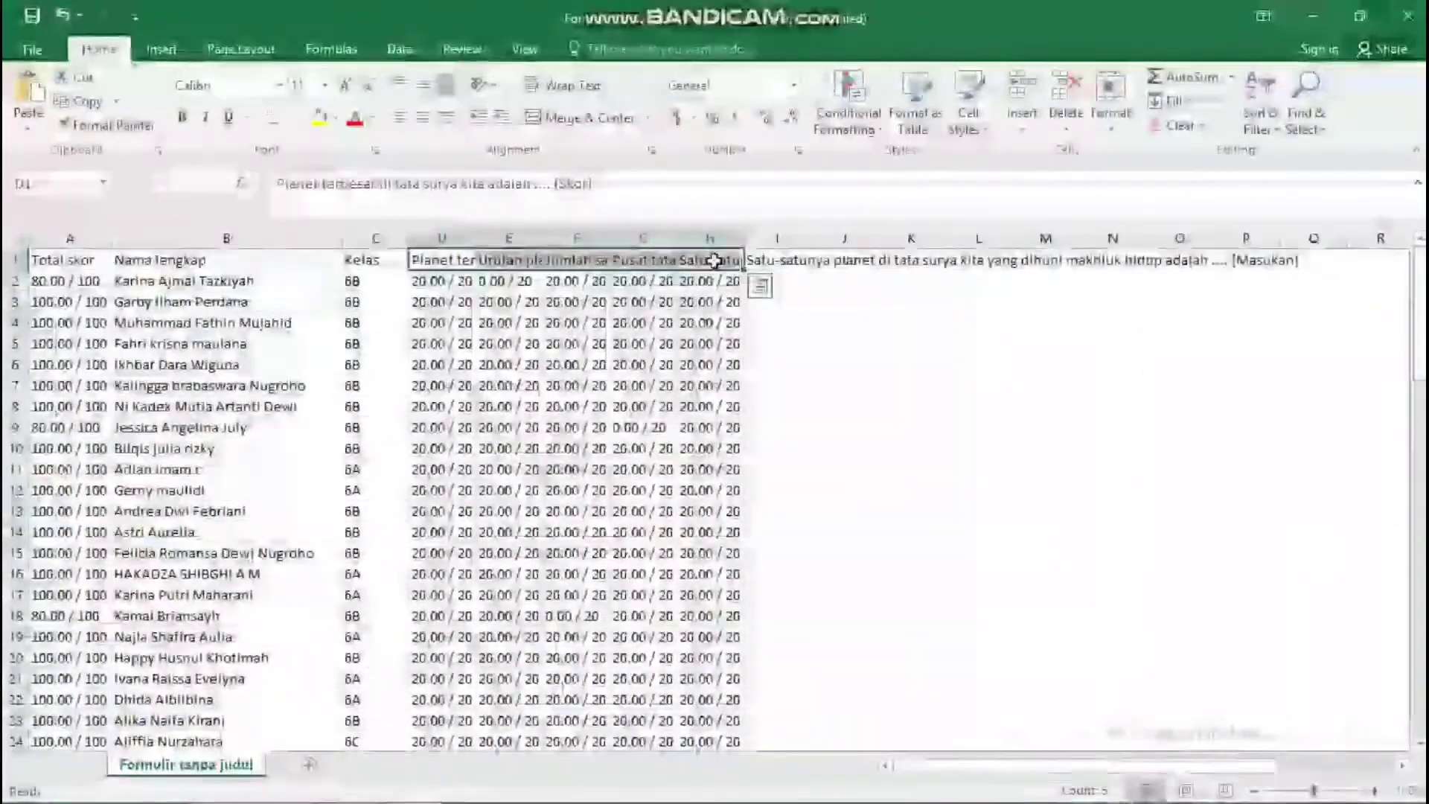
key(Delete)
click(779, 320)
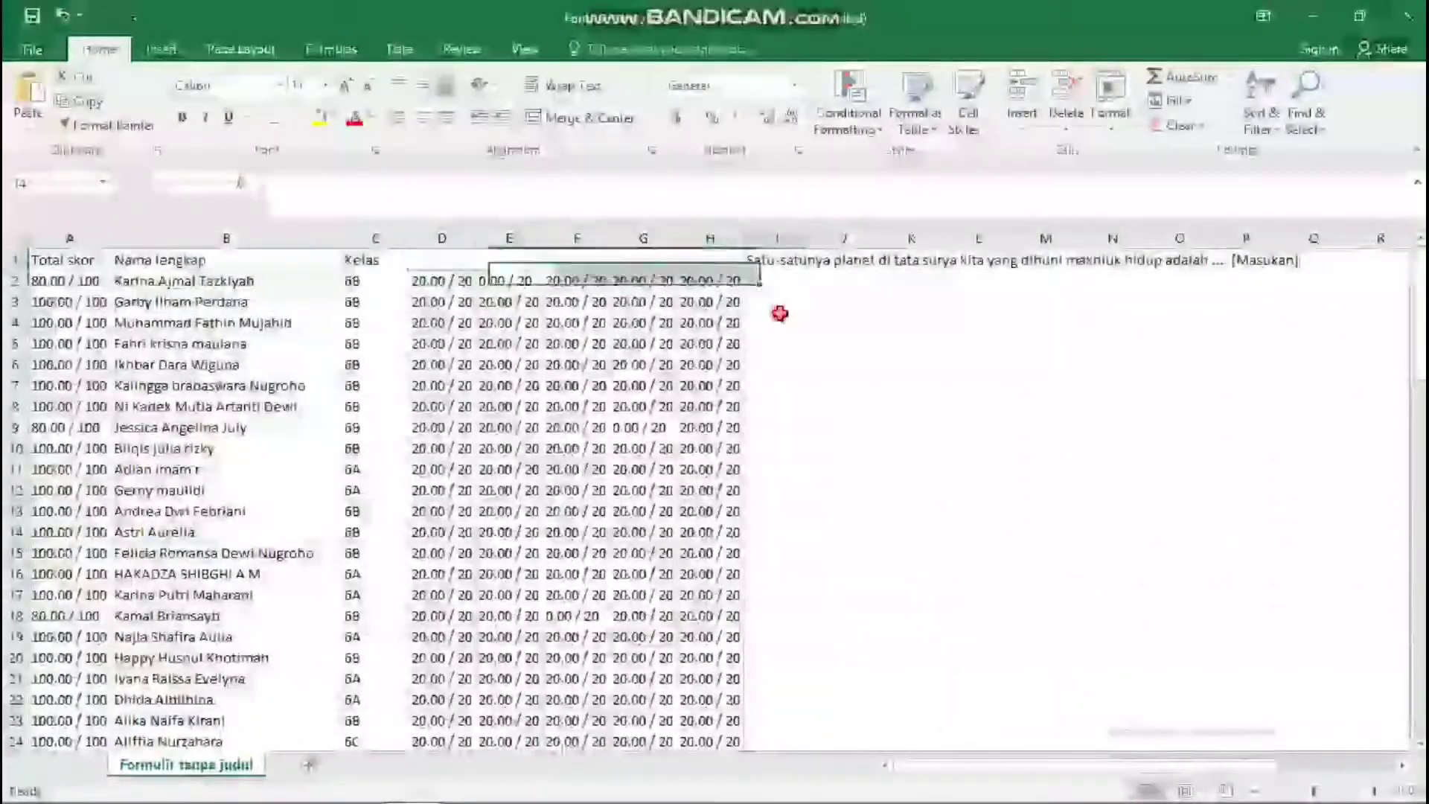
click(785, 262)
key(Delete)
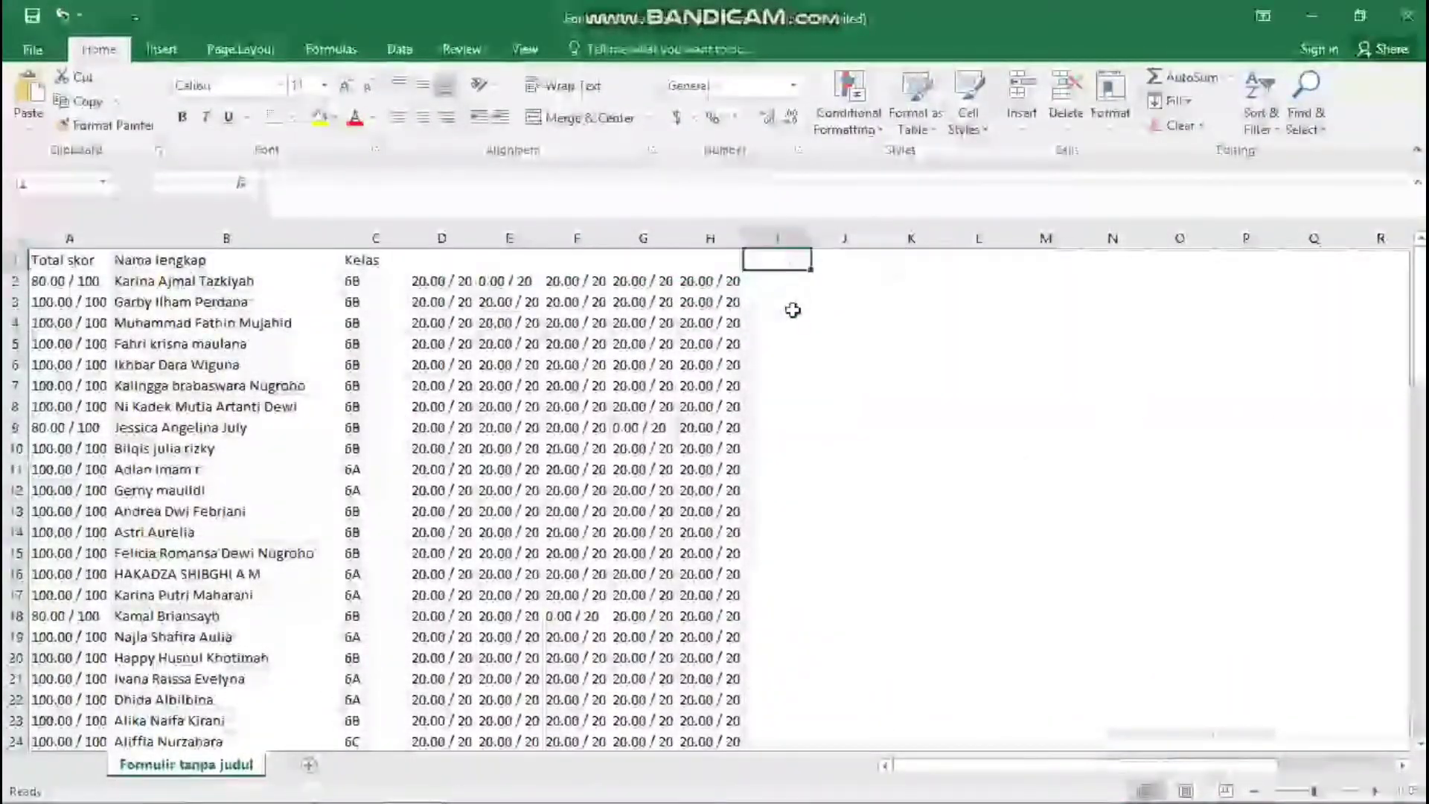
click(790, 321)
Step: Enter the question numbers 1 to 5 as headings in cells D1 to H1
click(453, 257)
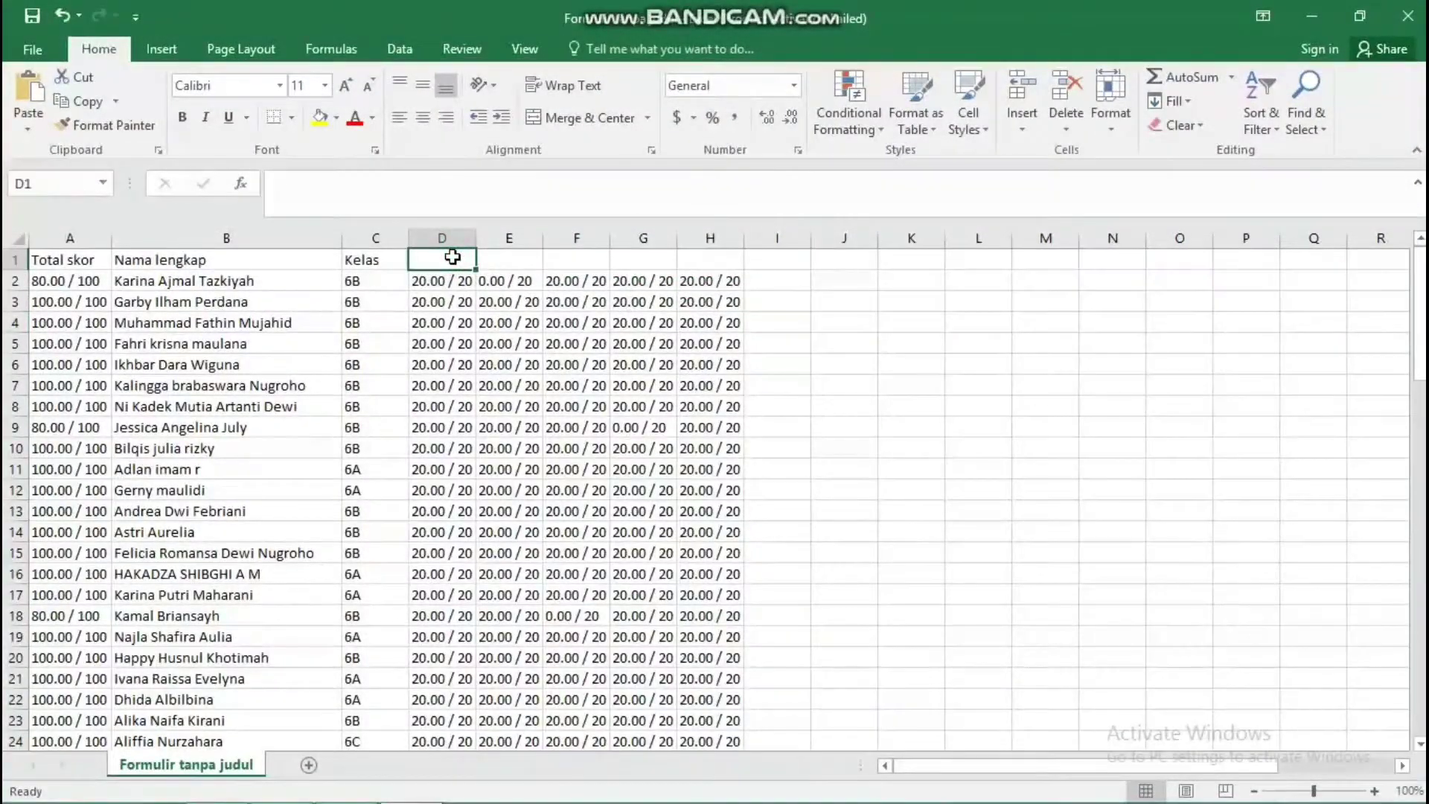
text(1)
key(Tab)
text(2)
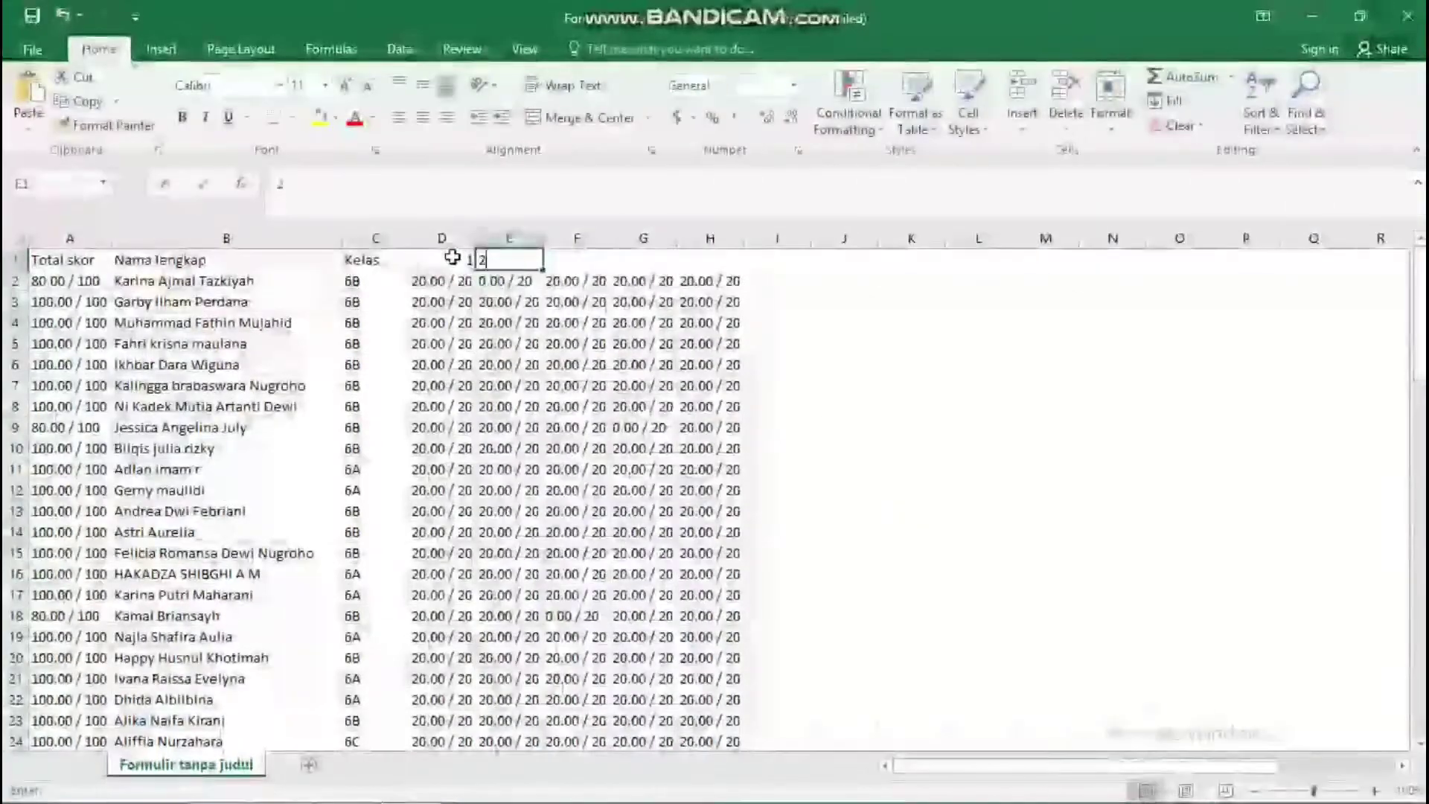
key(Tab)
text(3)
key(Tab)
text(4)
key(Tab)
text(5)
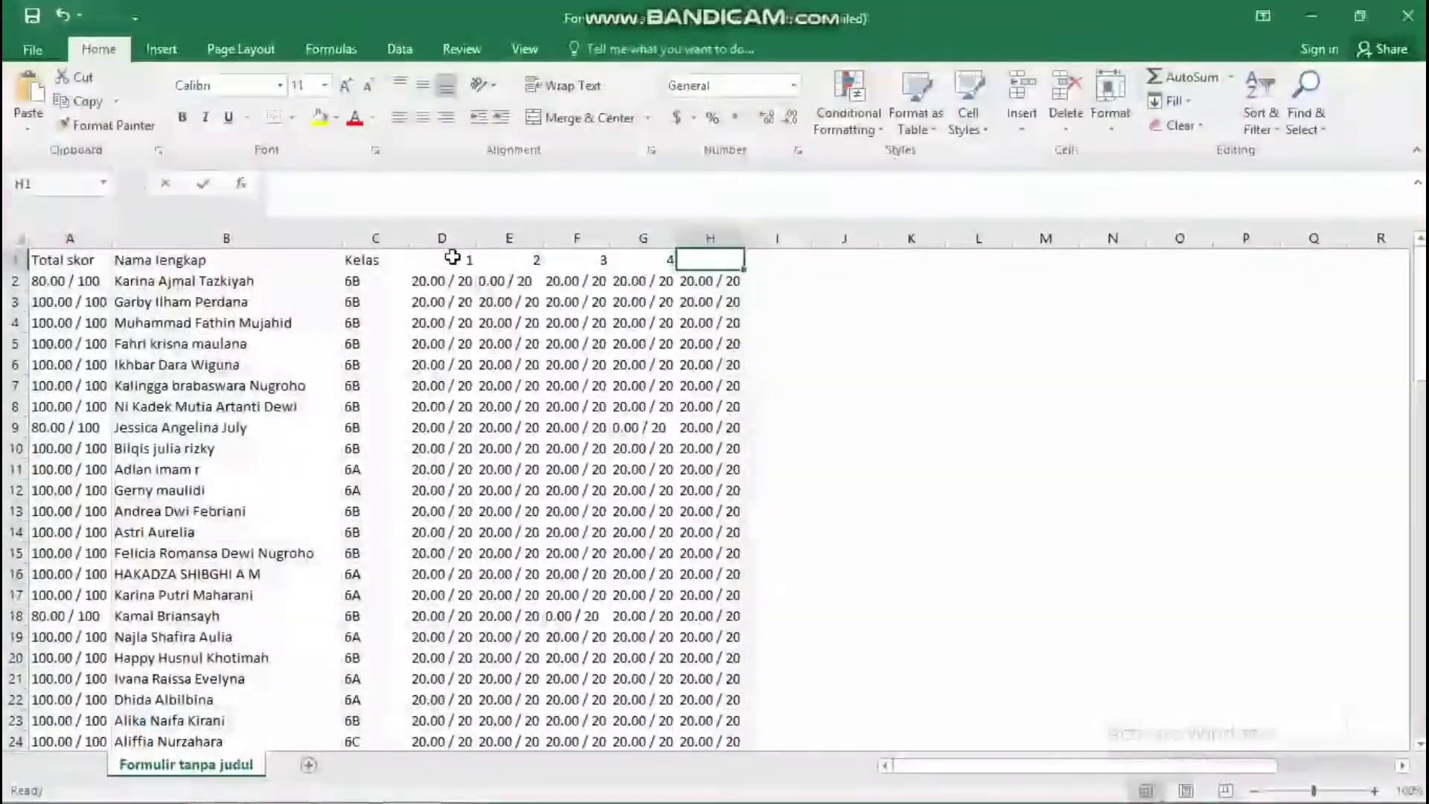
key(Tab)
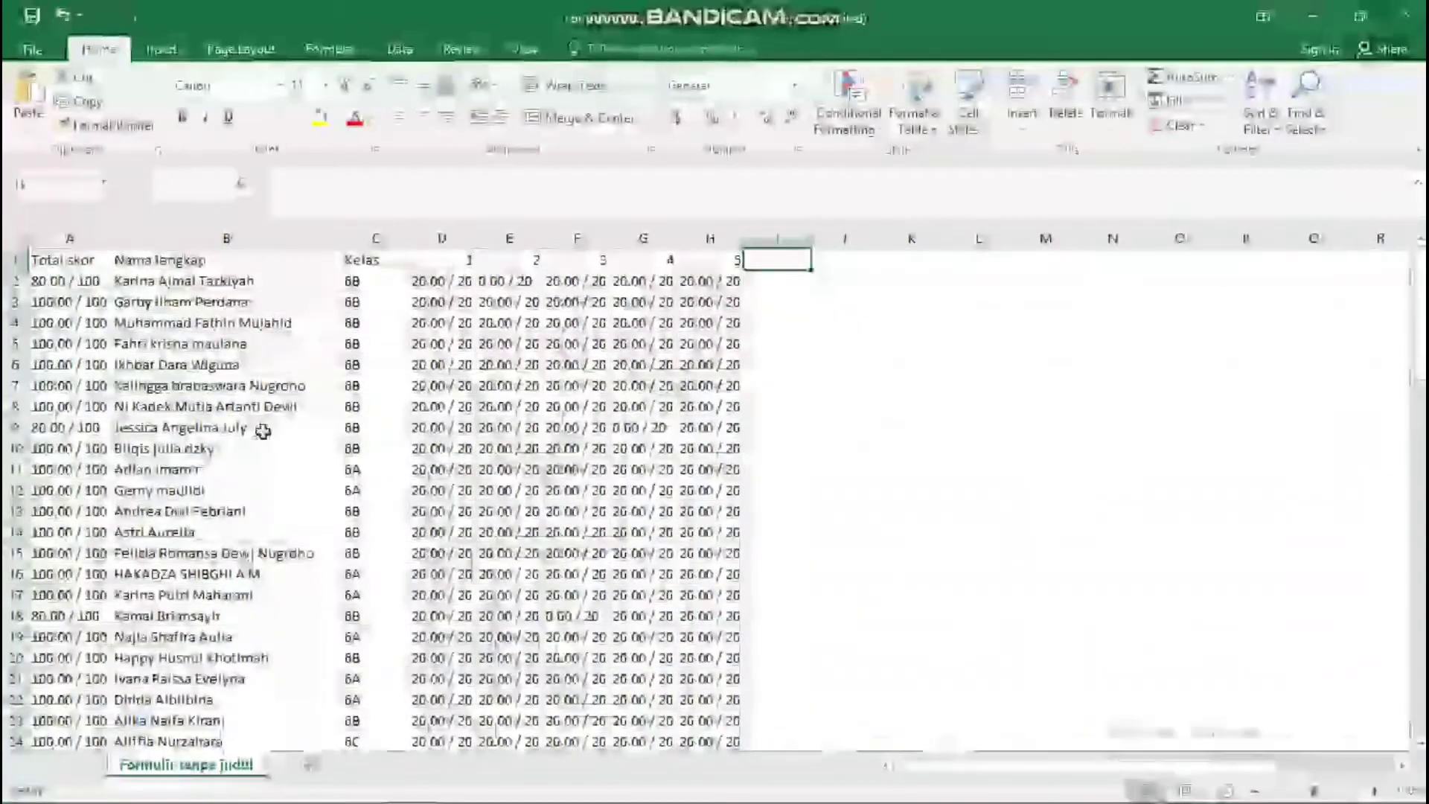
Step: Move the Total skor column so that it sits between the Kelas column and the question 1 score column
click(64, 231)
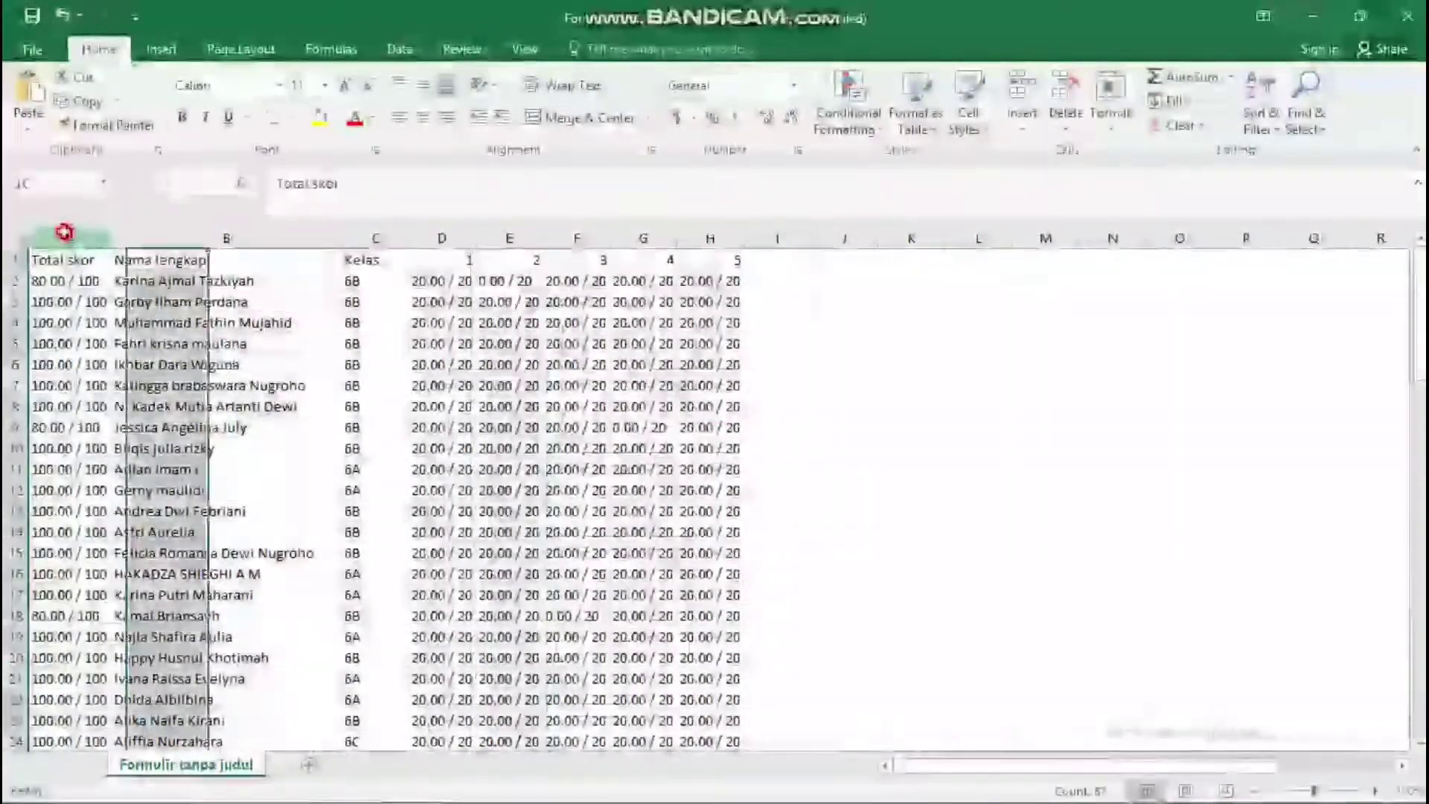
right_click(65, 233)
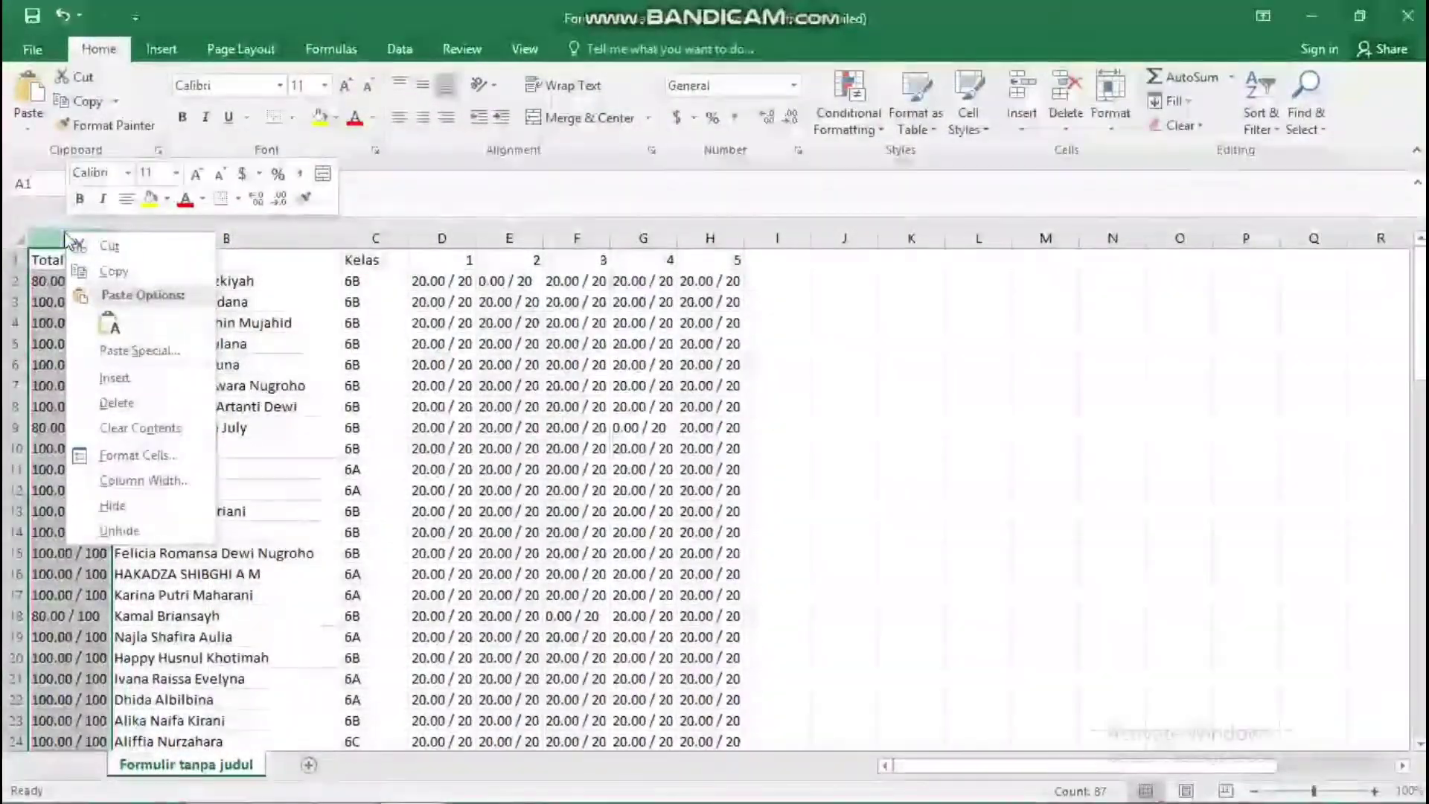
click(90, 247)
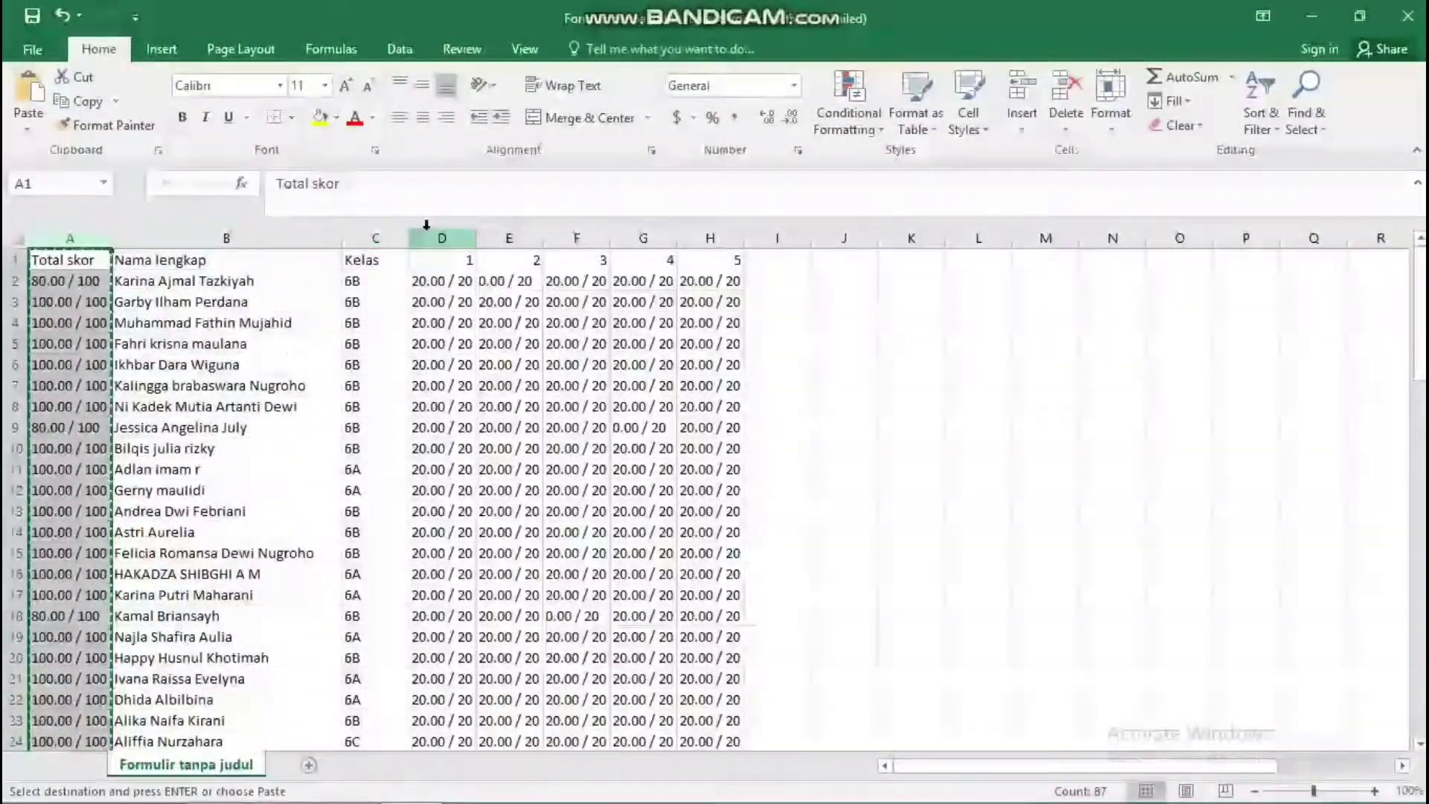
click(432, 230)
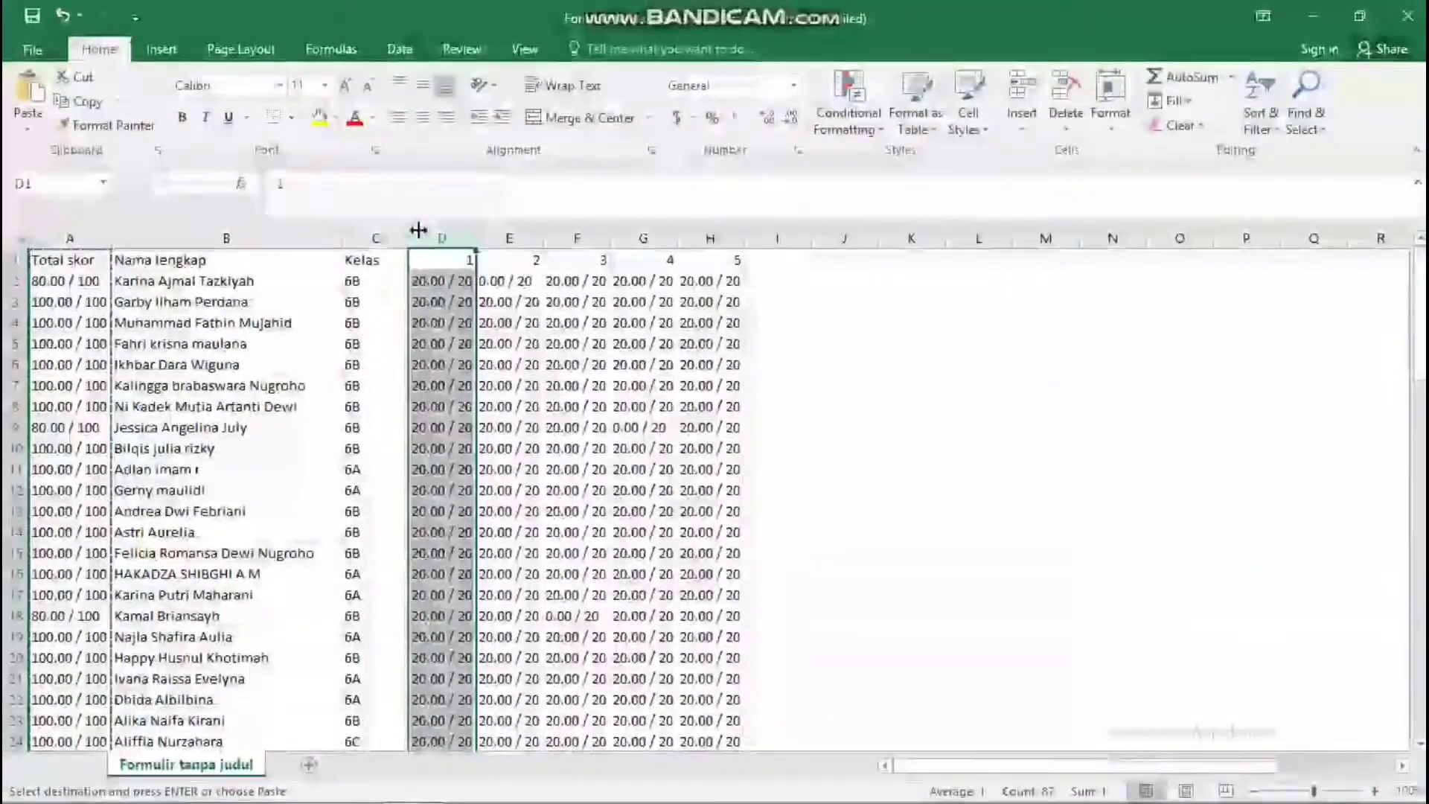
right_click(435, 235)
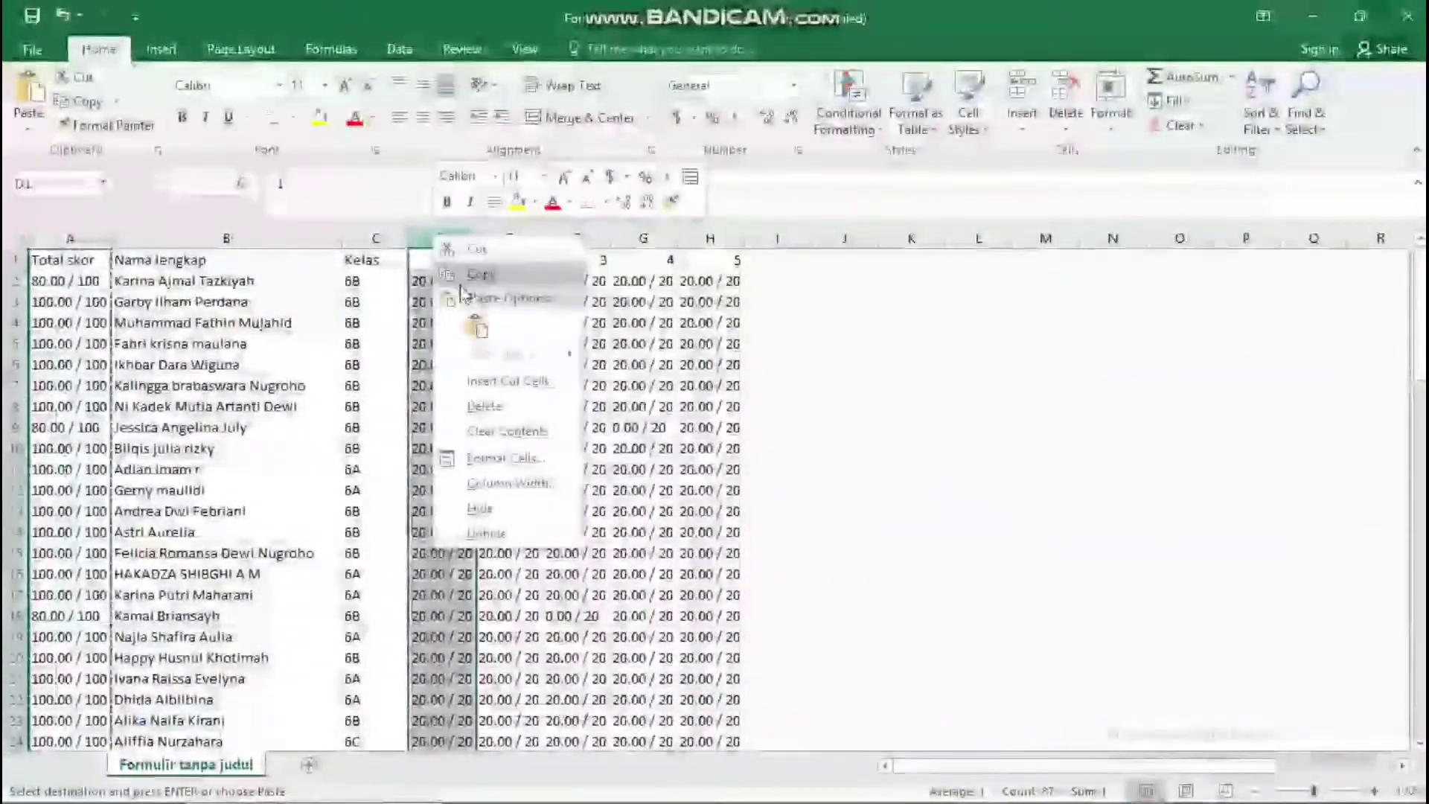
click(508, 381)
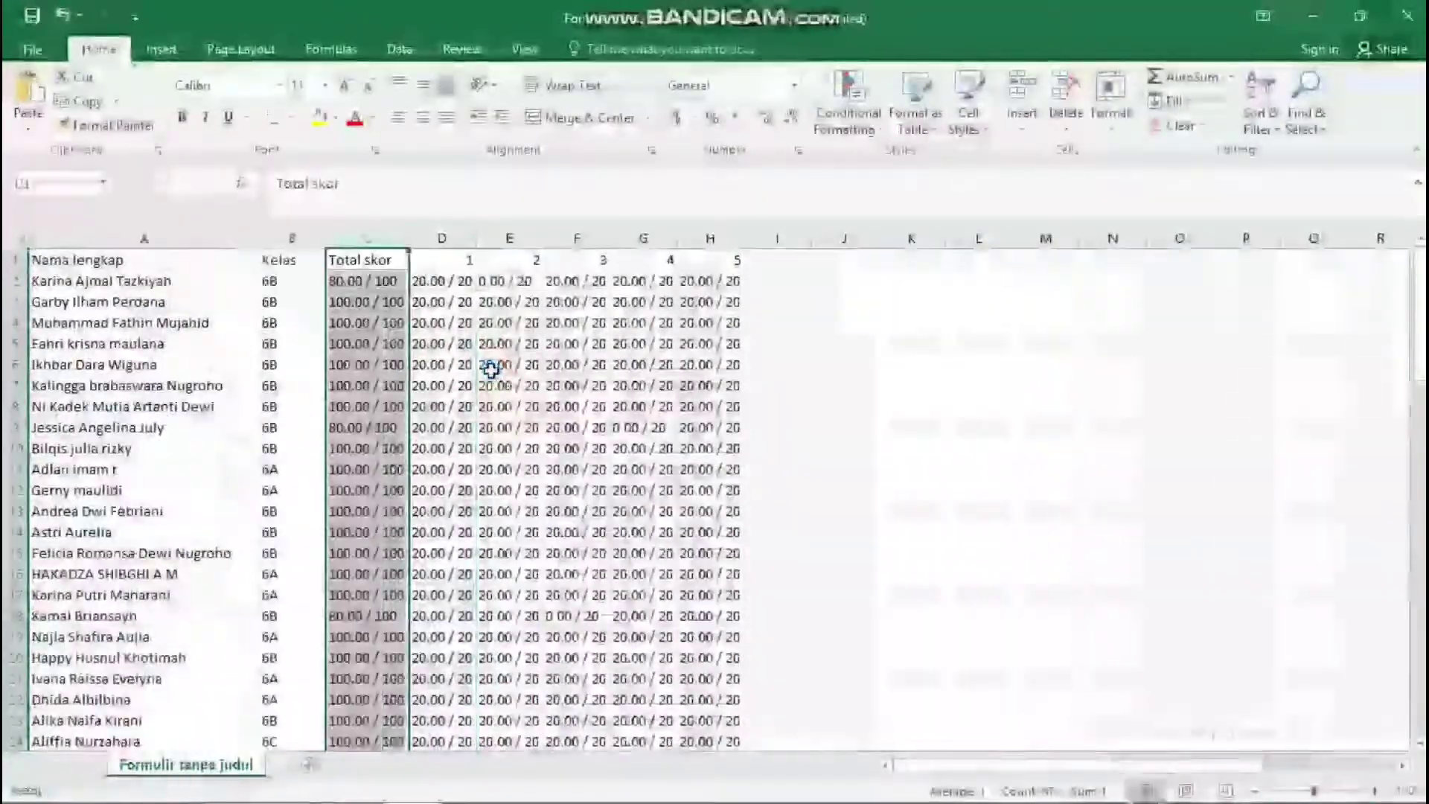
drag(402, 344, 401, 324)
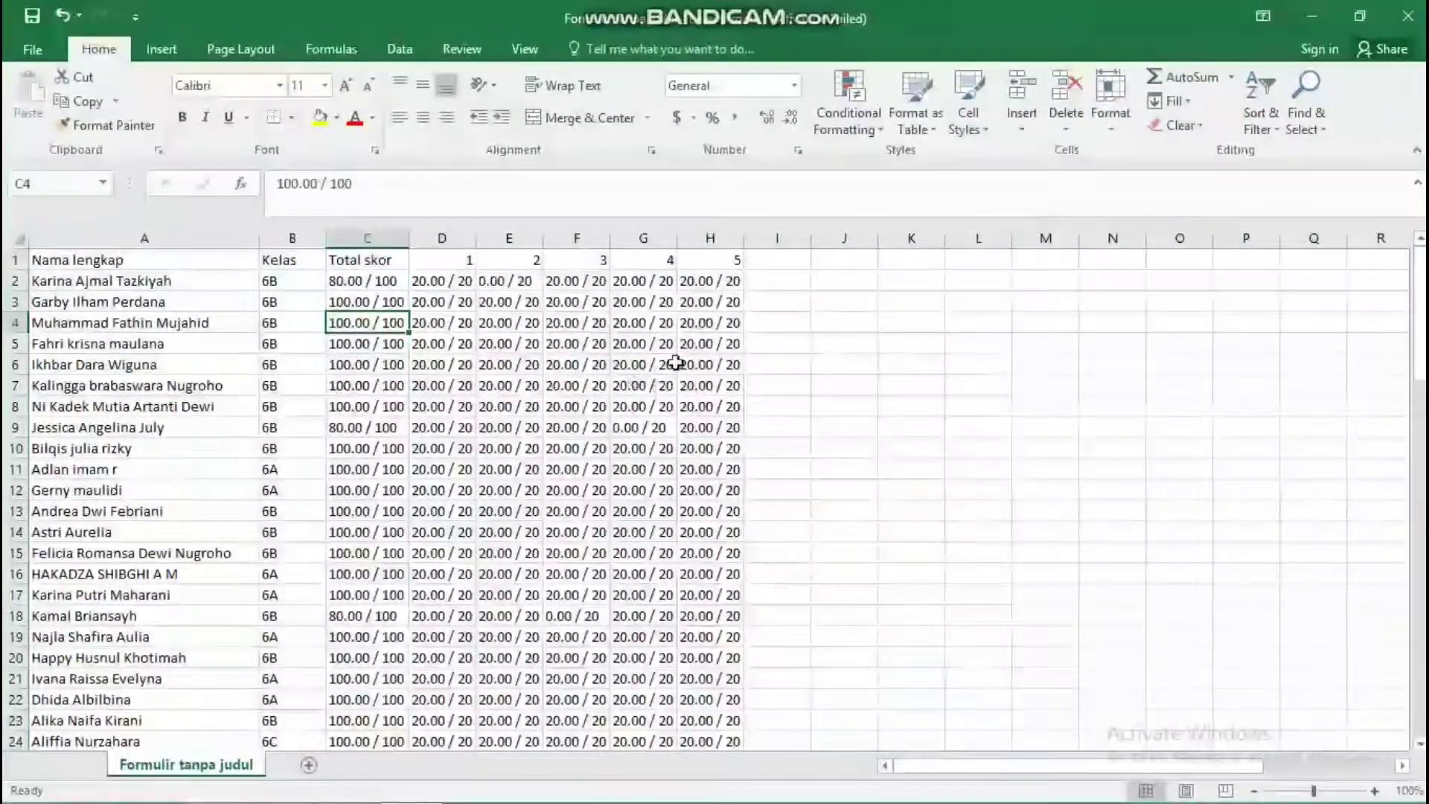
drag(777, 322, 811, 320)
click(838, 373)
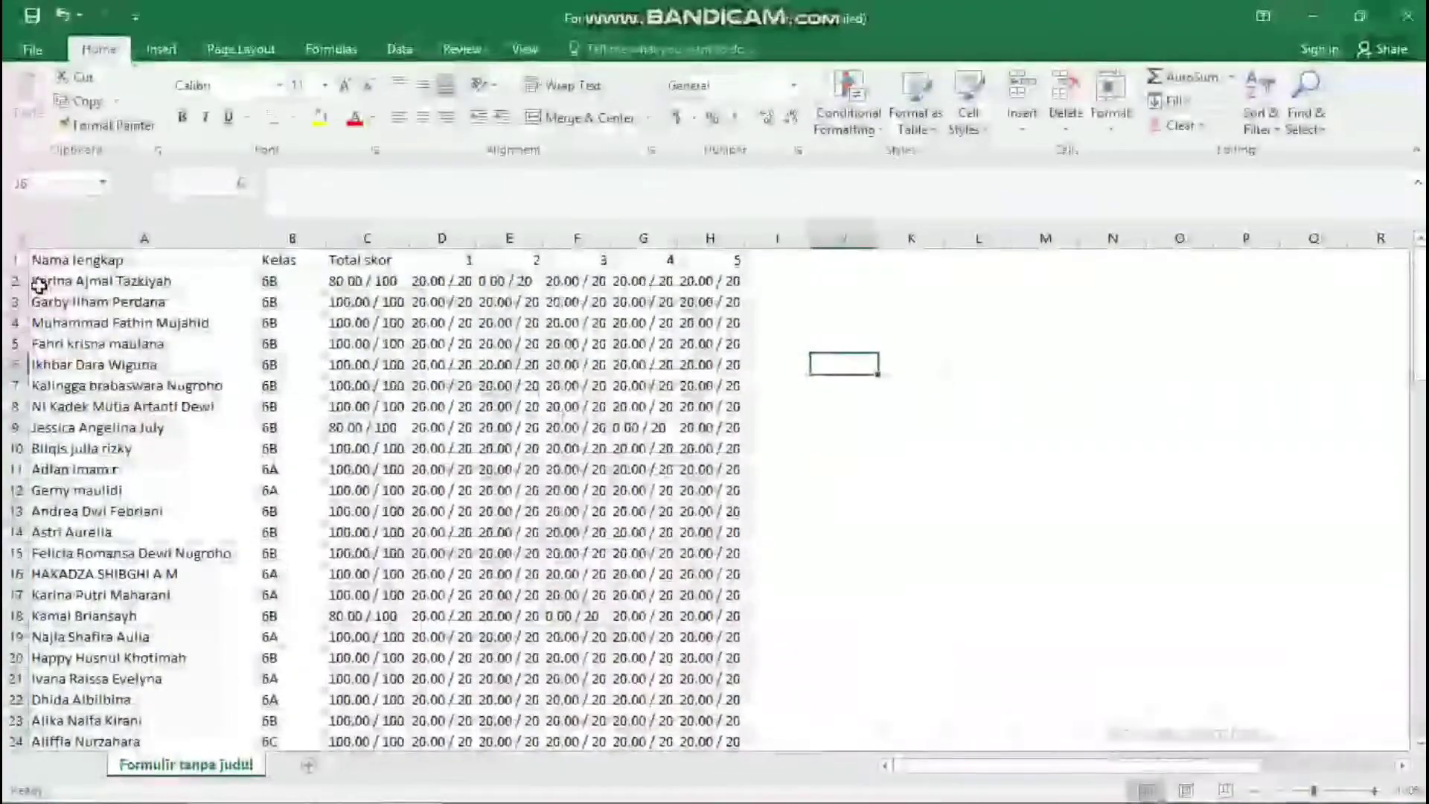
Step: Sort the student rows A2:H87 by column B, then by column A, both on values from A to Z
drag(35, 284, 710, 661)
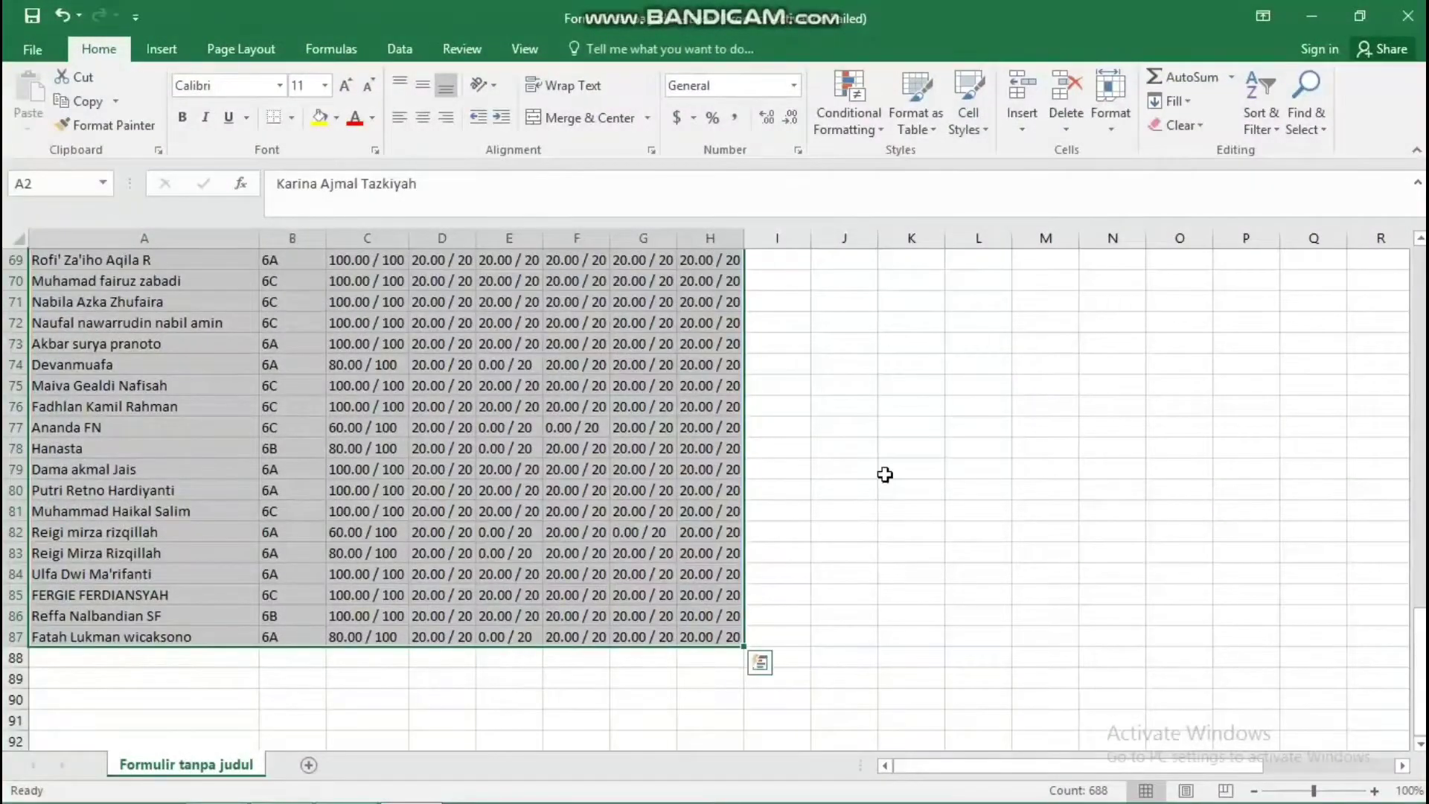
scroll(1046, 353, up, 5)
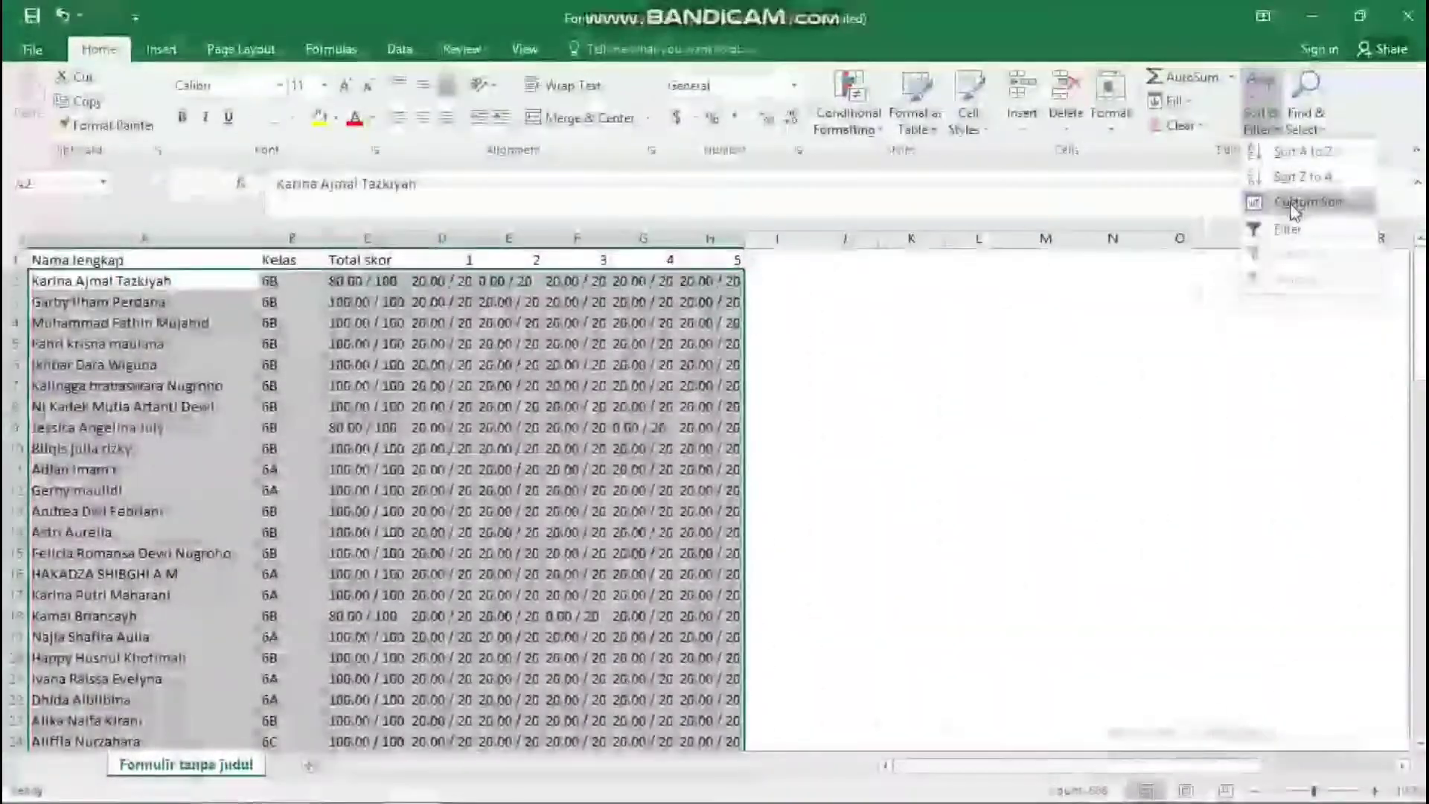
click(1294, 211)
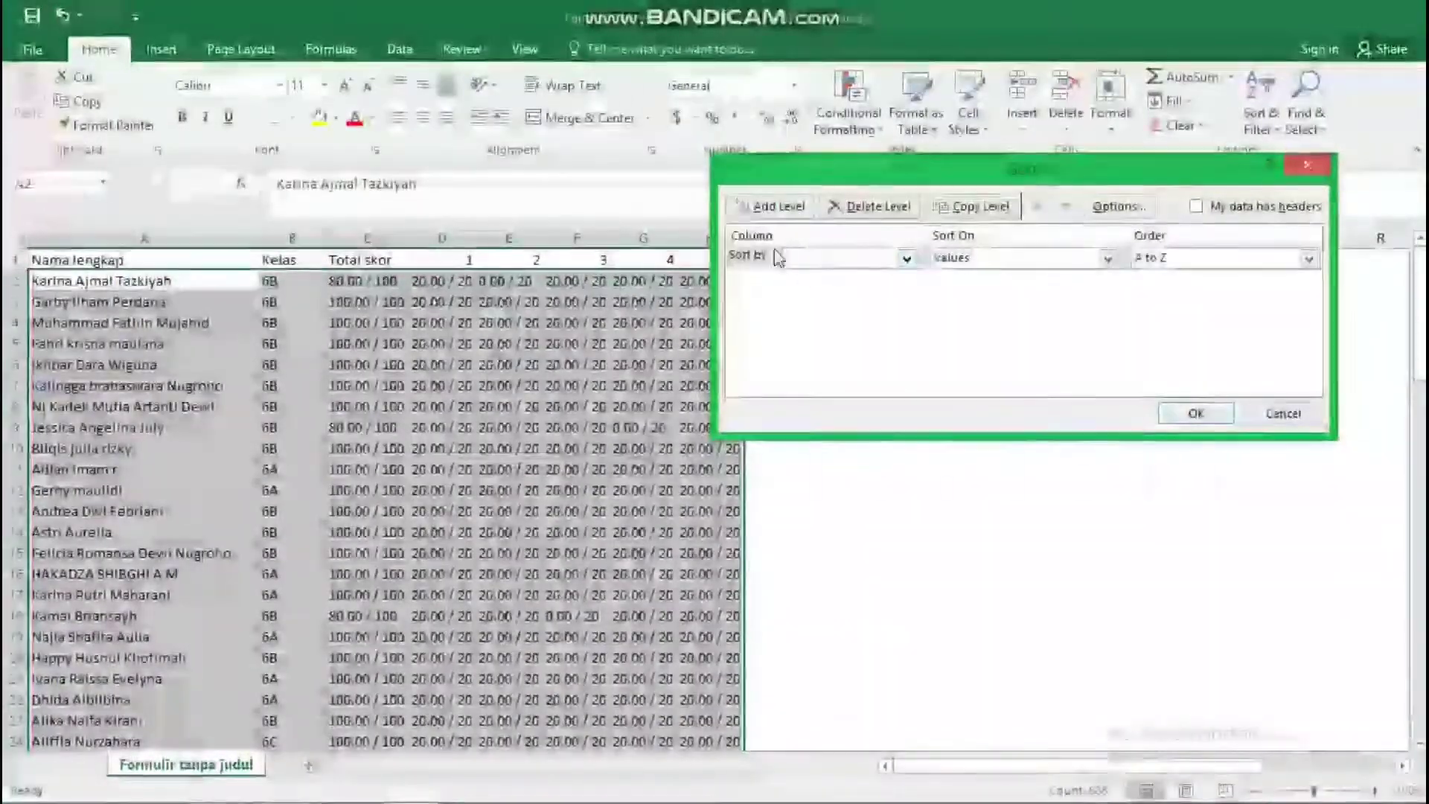
click(906, 259)
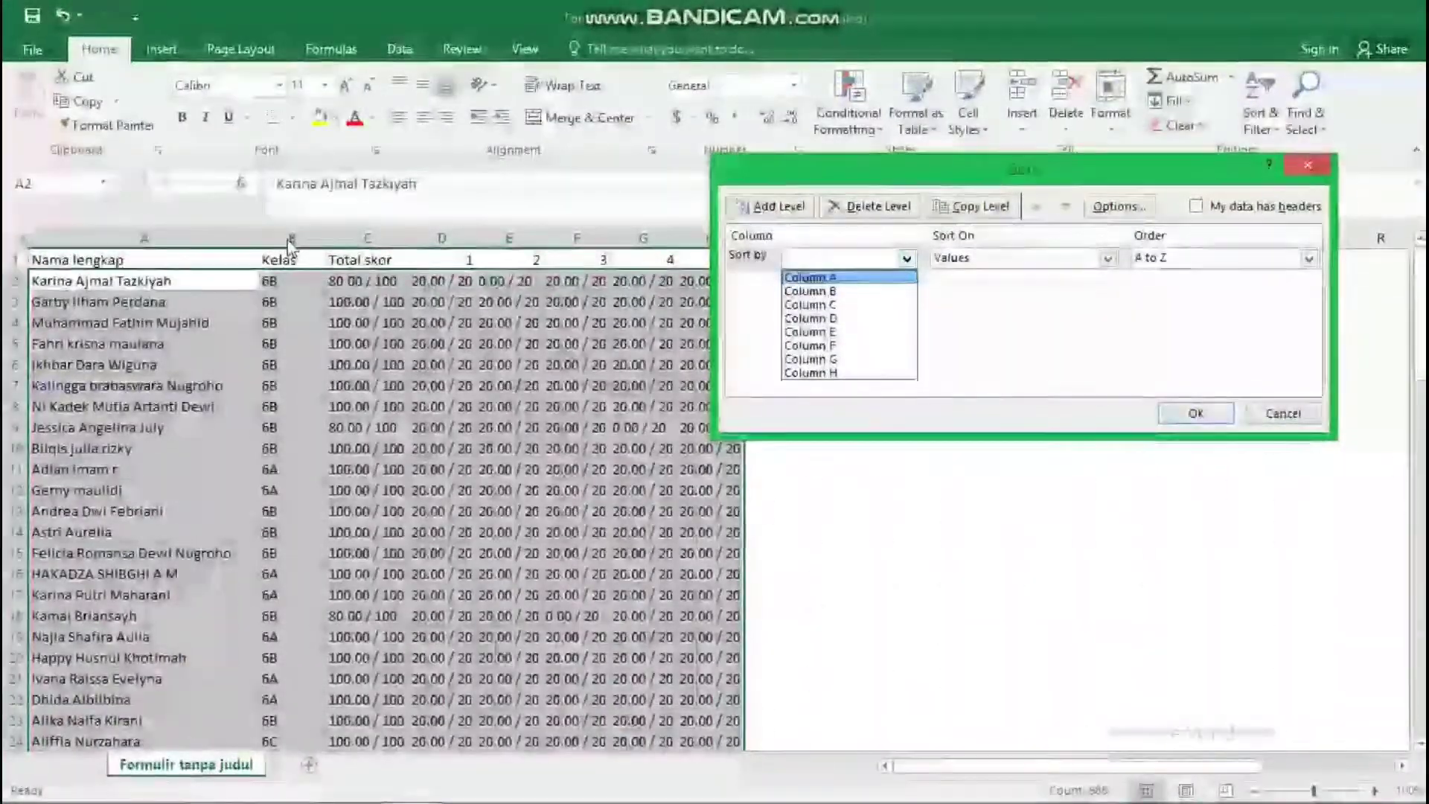
click(811, 291)
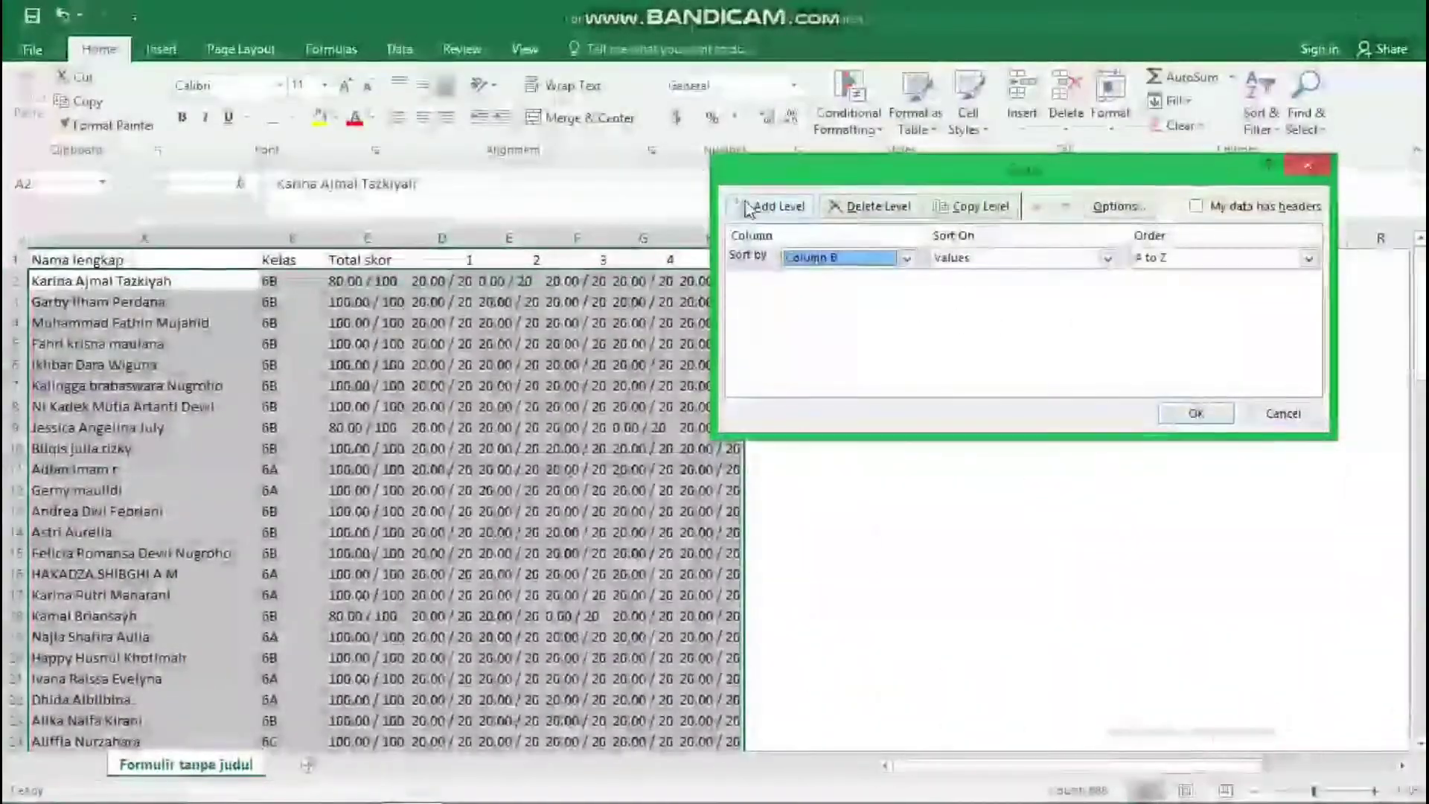
click(747, 207)
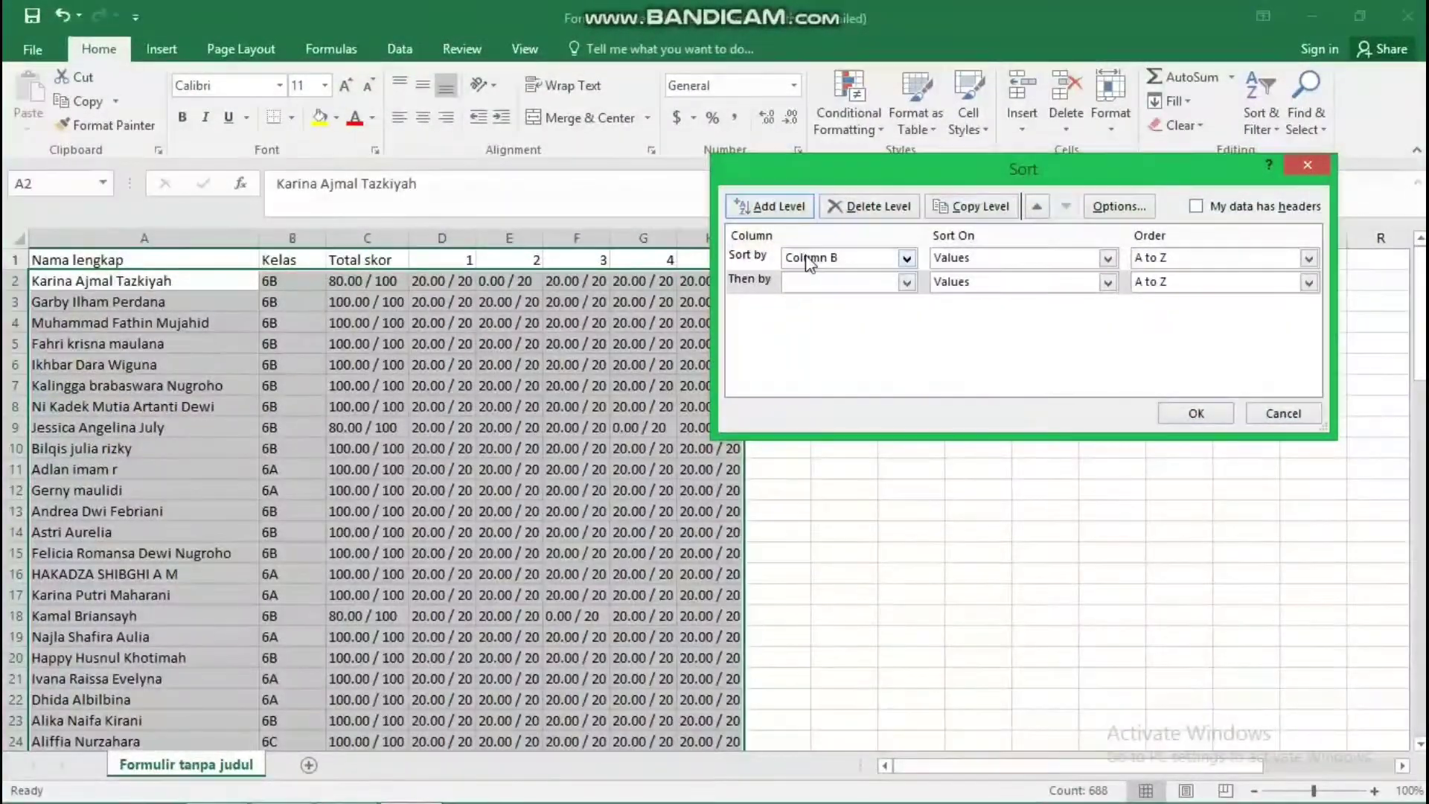
click(815, 282)
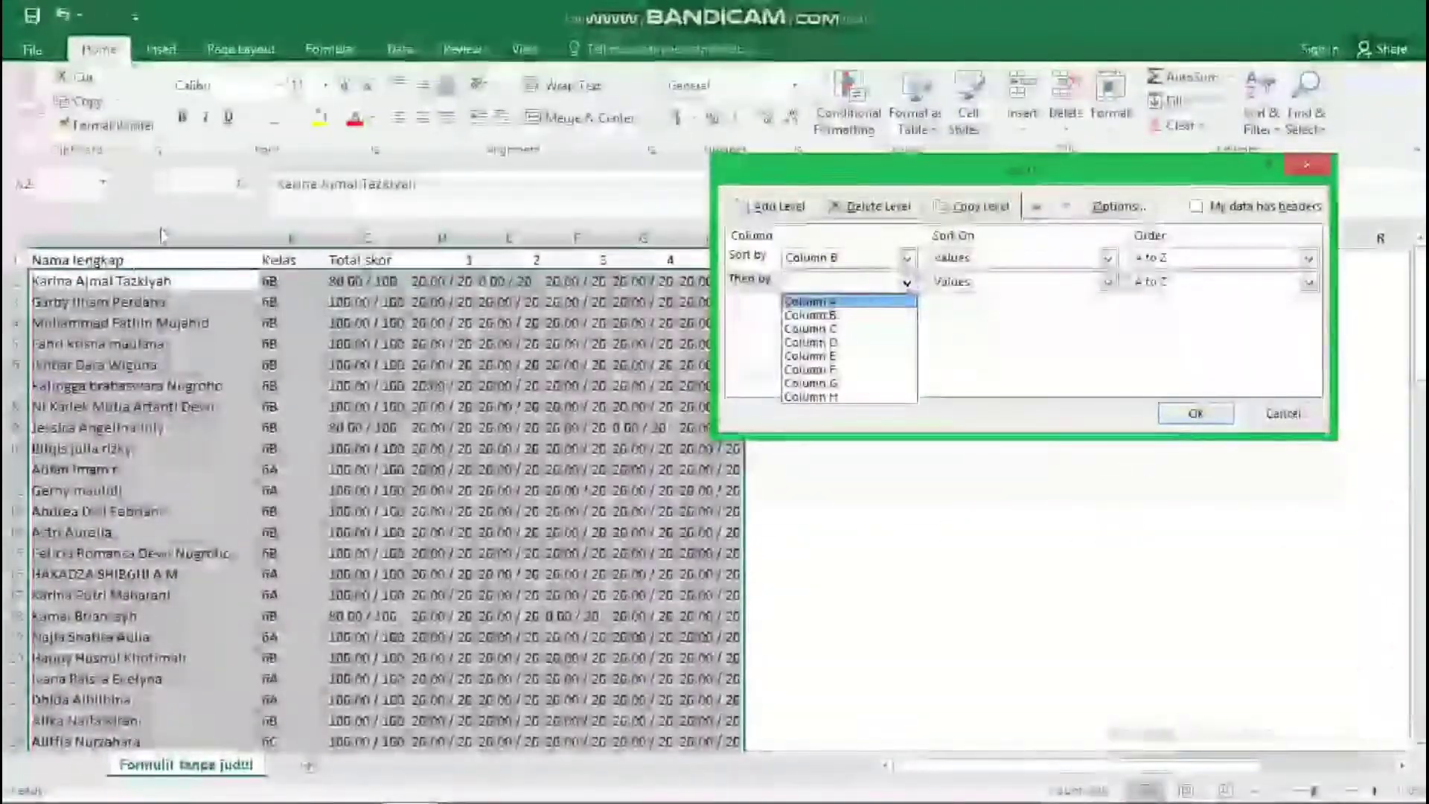
click(806, 301)
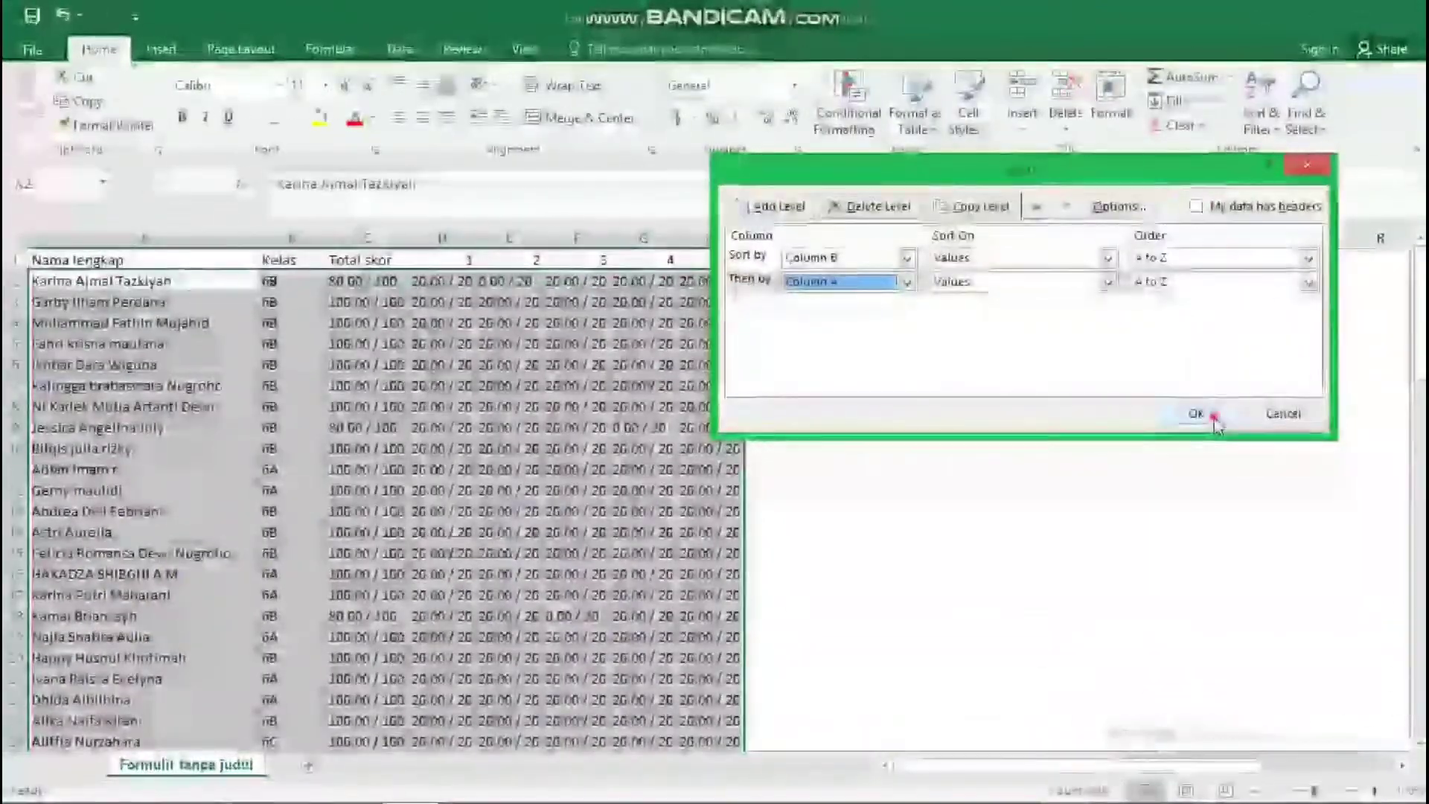
click(1213, 418)
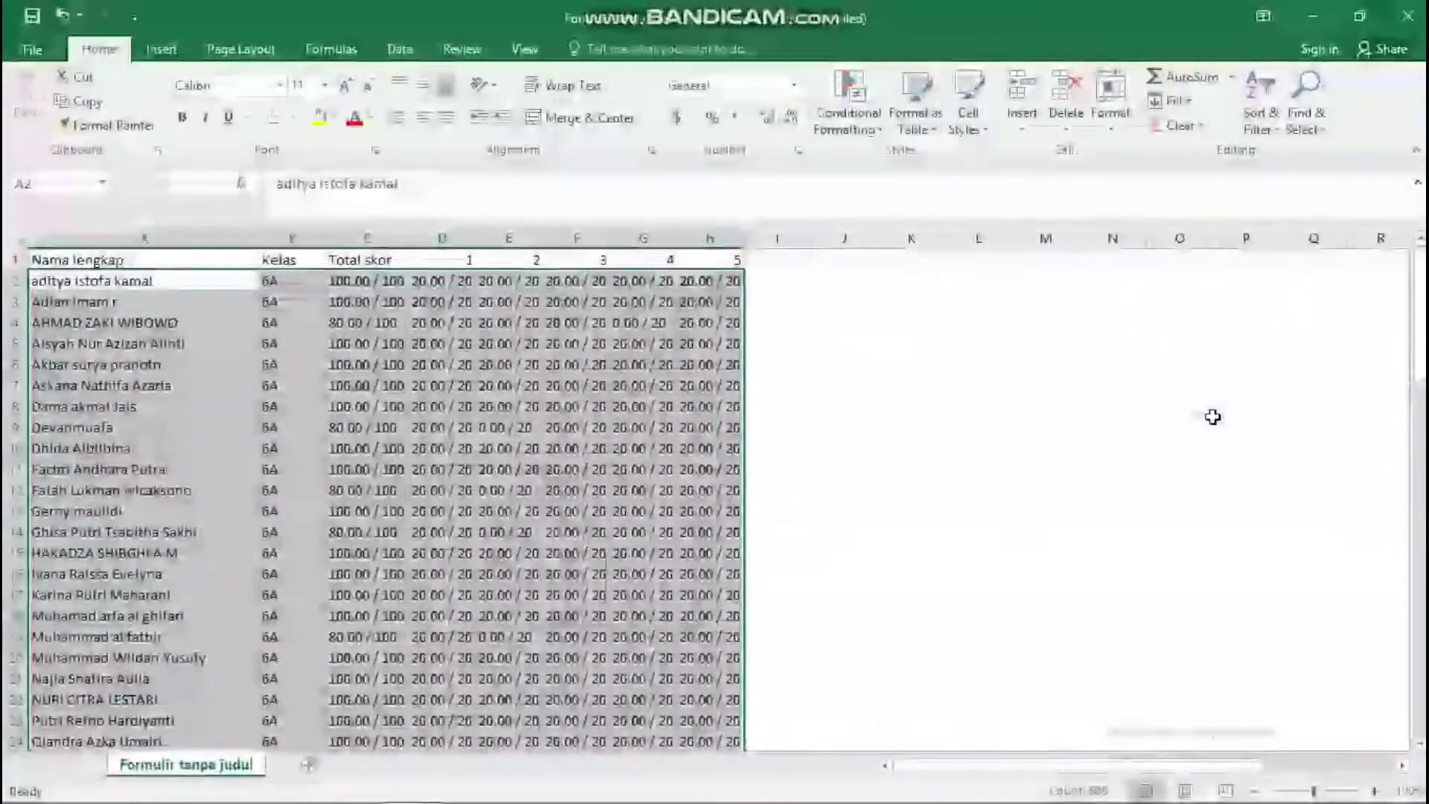
Step: Look through the sorted list to the last student row and back, checking the order by class and name
click(1024, 450)
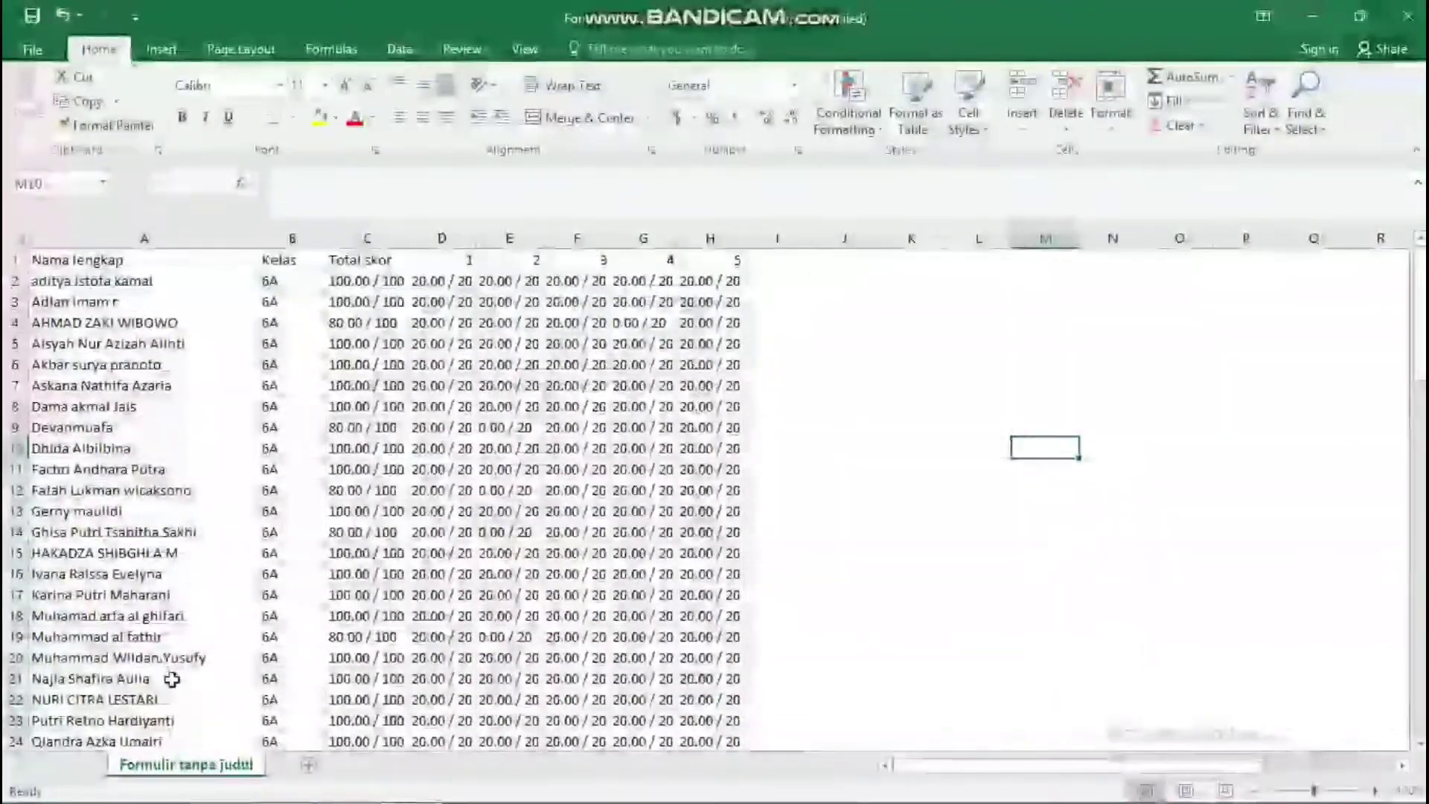
scroll(170, 656, down, 5)
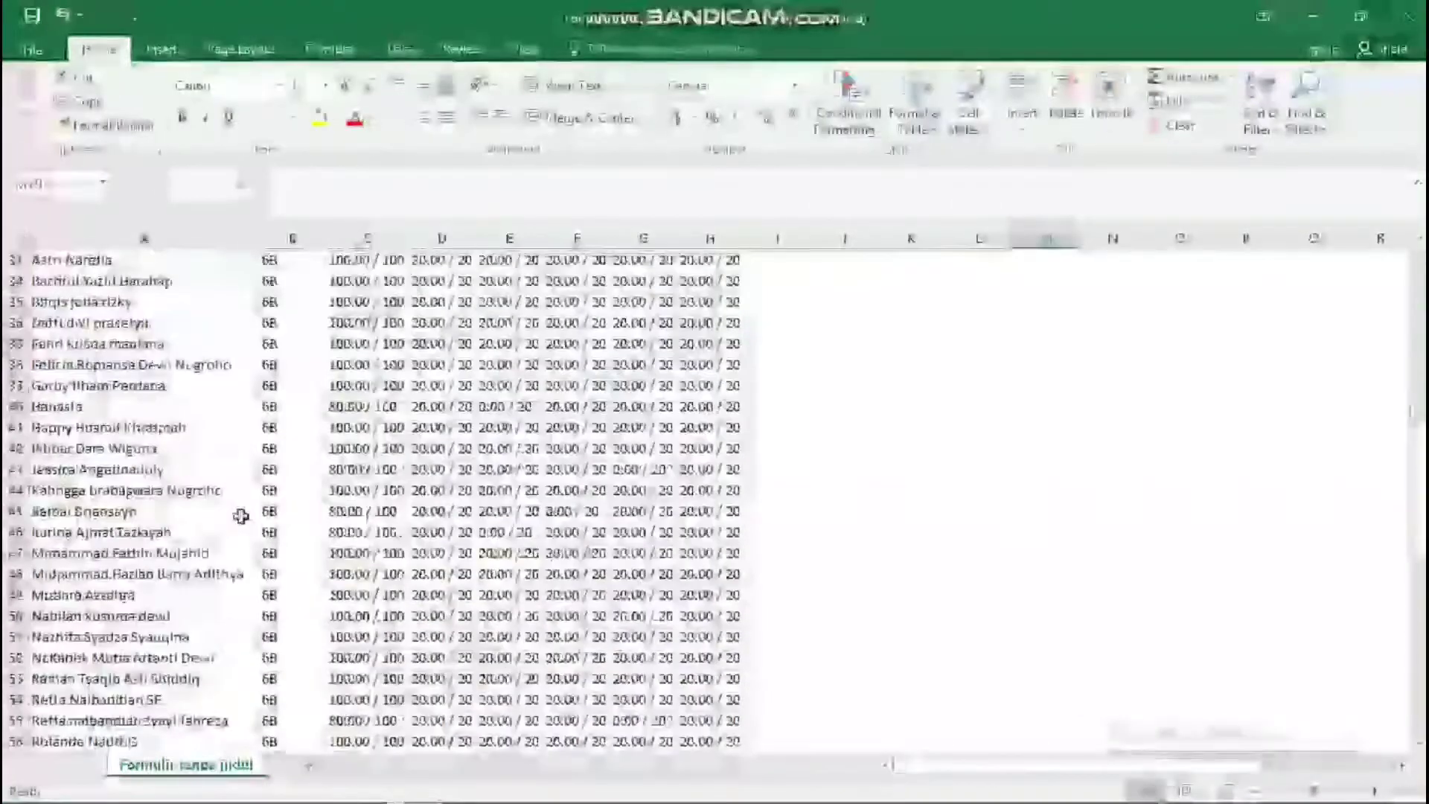
scroll(241, 515, down, 1)
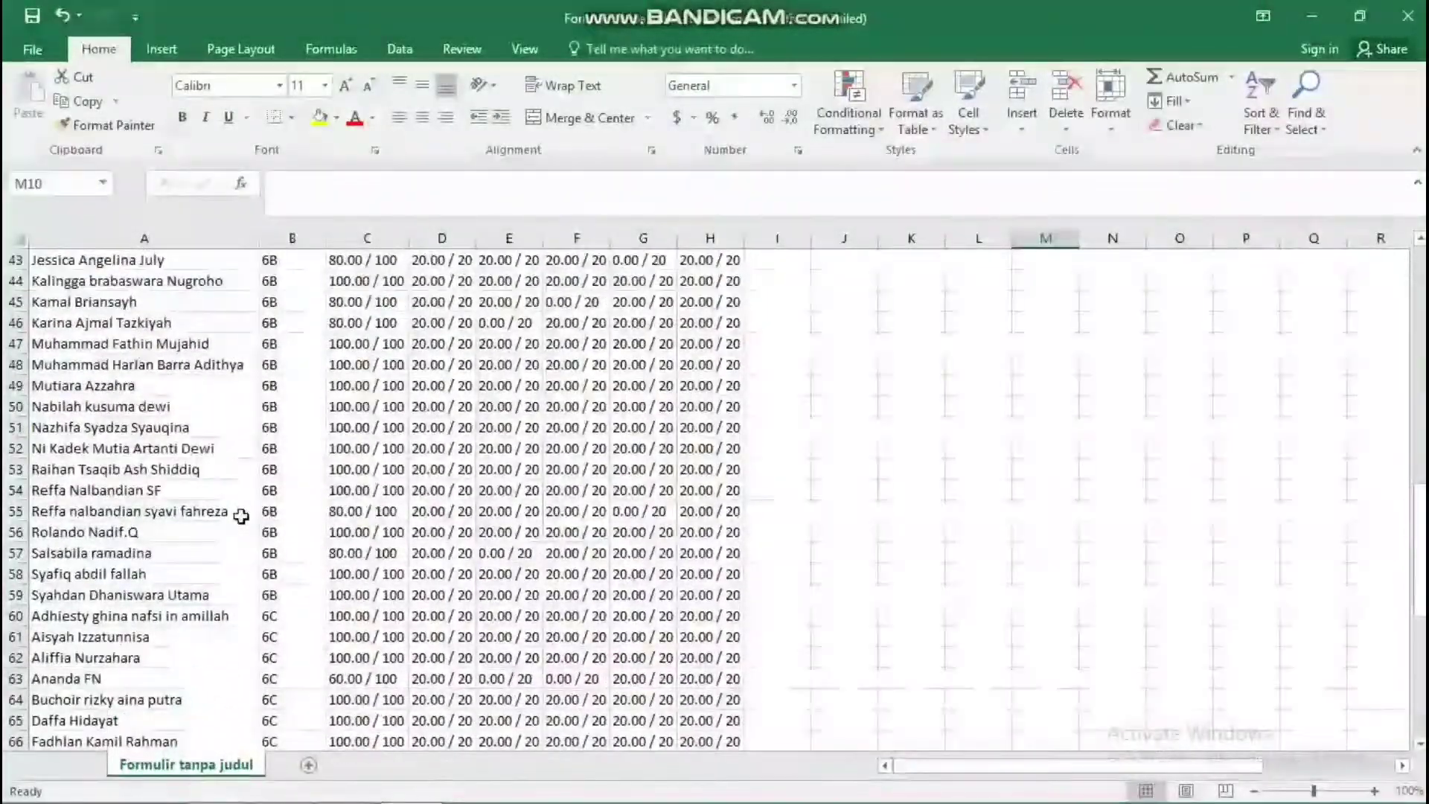
scroll(240, 516, down, 1)
scroll(240, 516, down, 1)
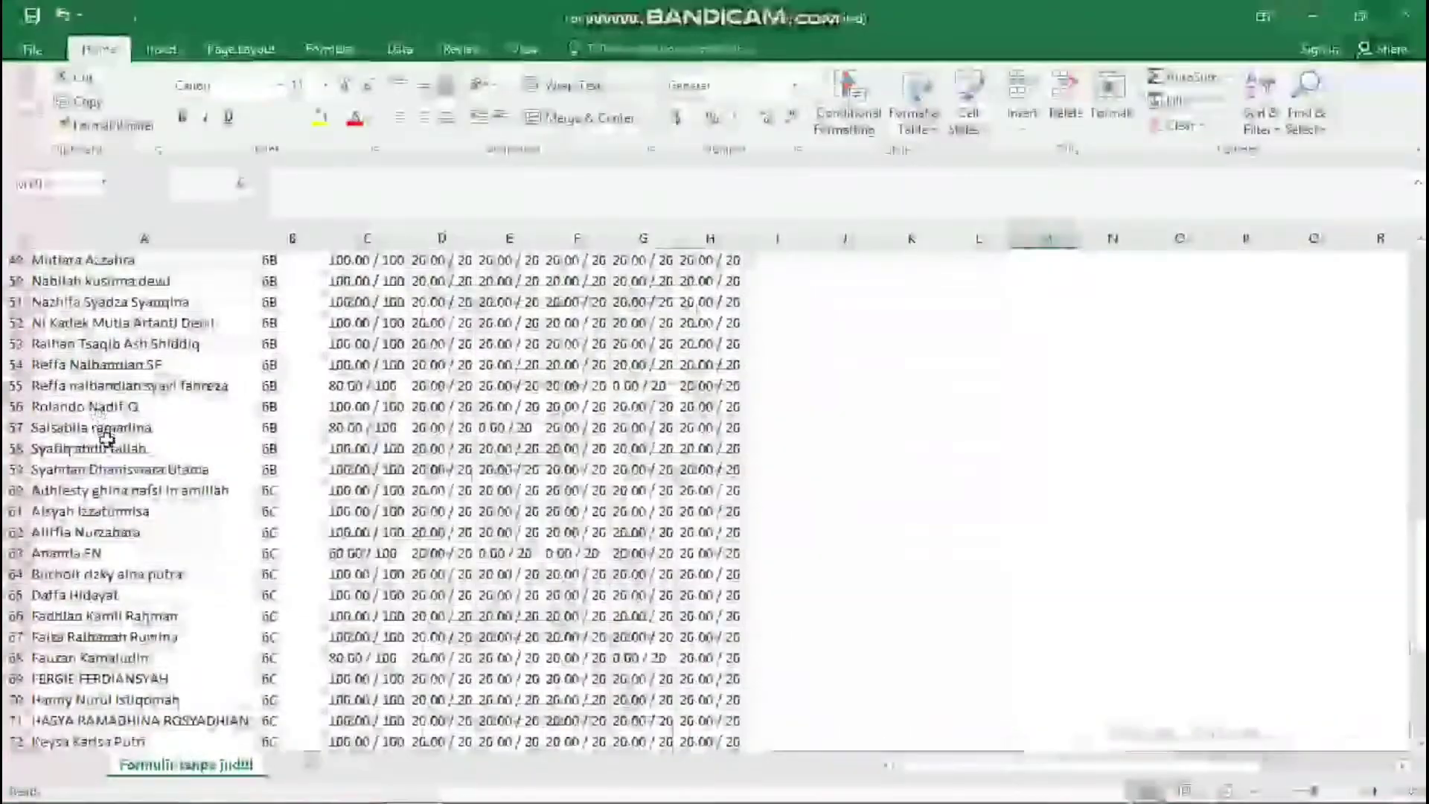
scroll(110, 458, down, 1)
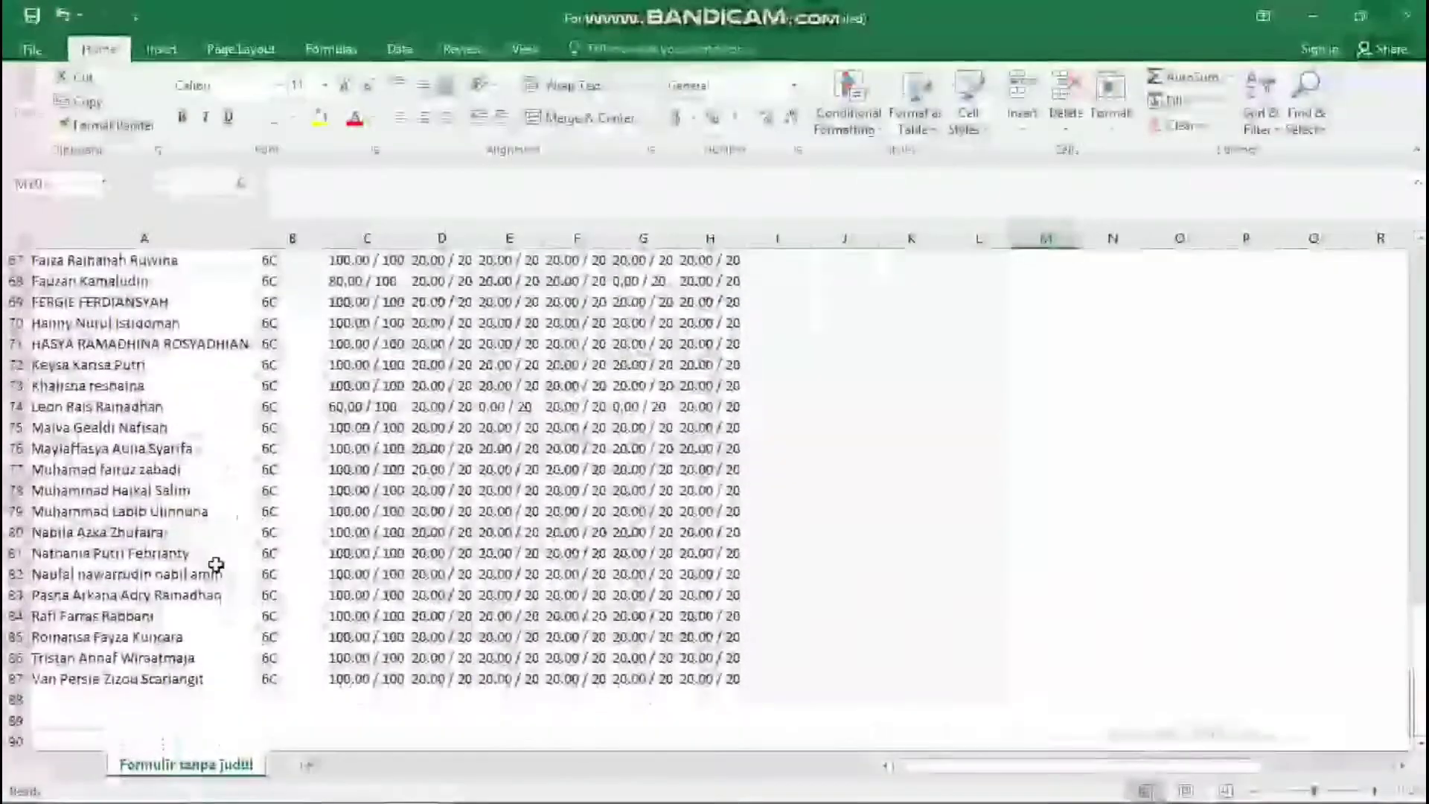
scroll(367, 558, up, 7)
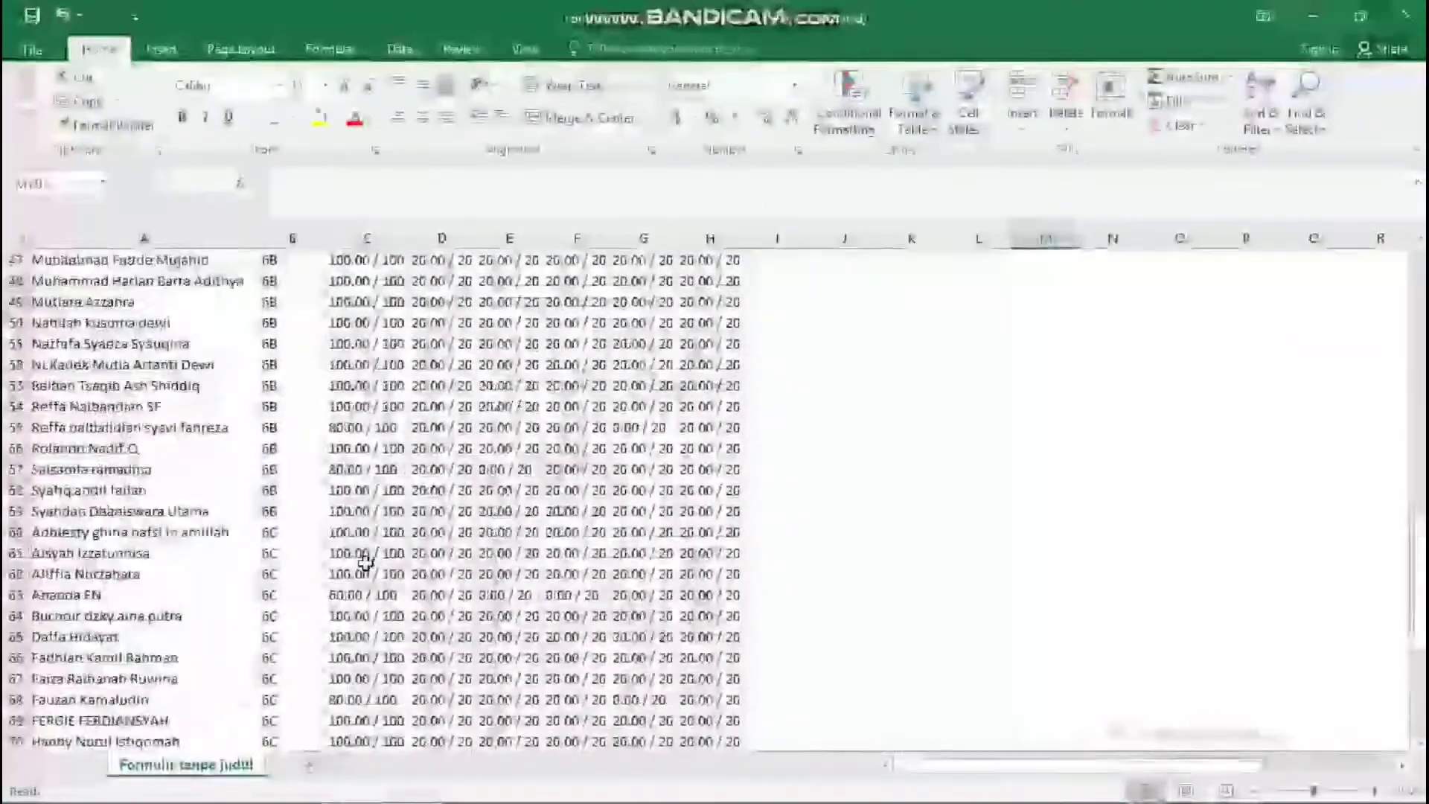
scroll(364, 562, up, 11)
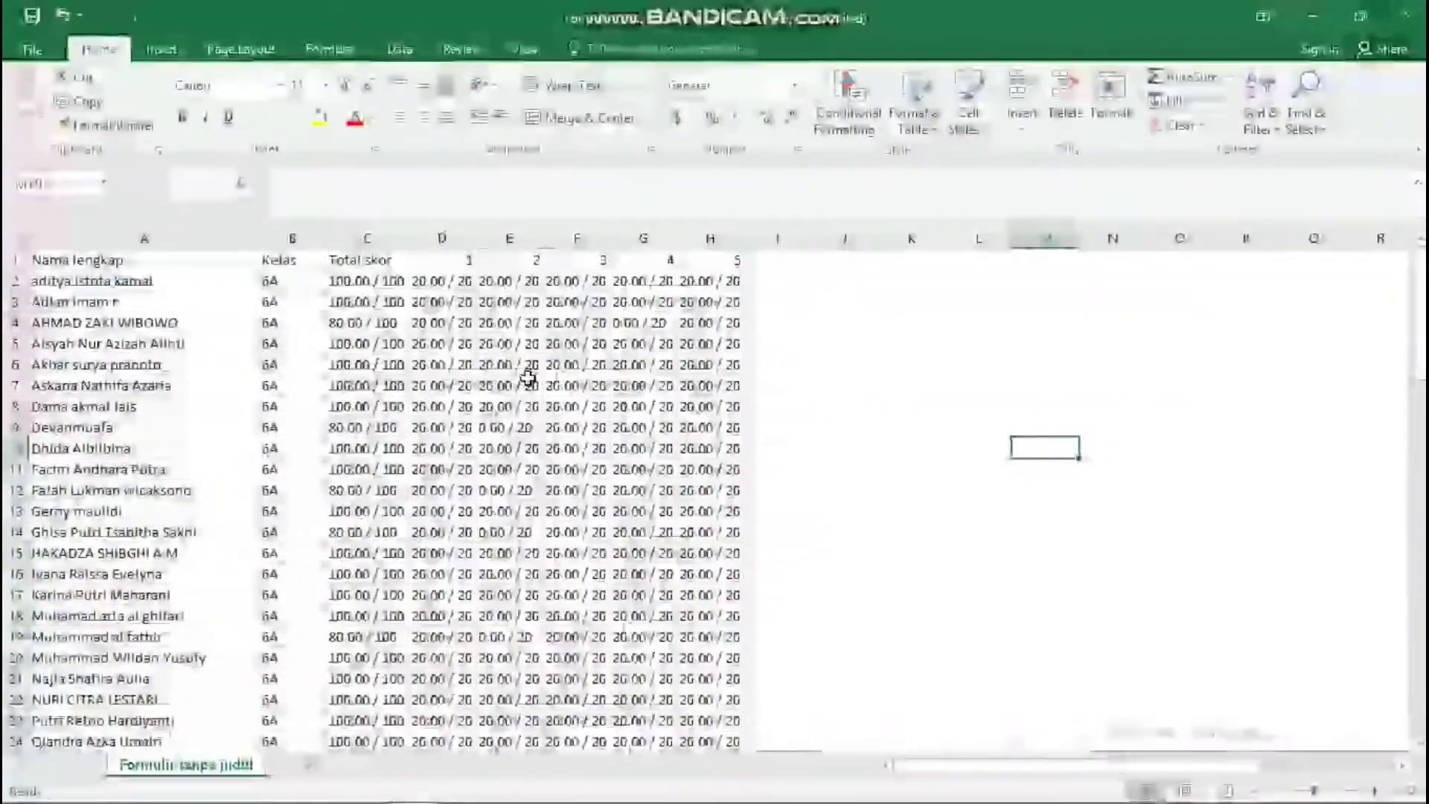
Step: Copy the score text "20.00 / 20" from the contents of cell D2
click(443, 282)
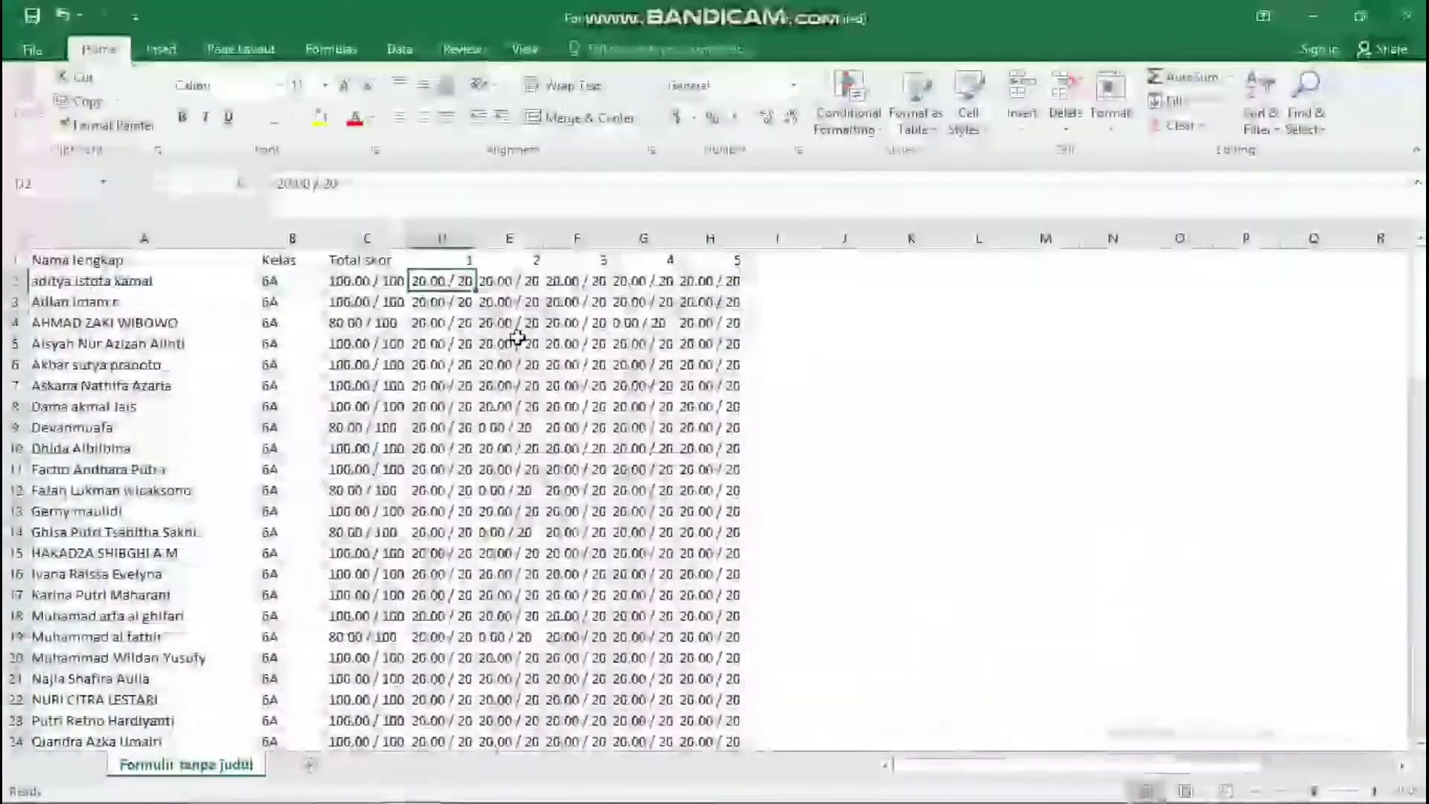
click(573, 281)
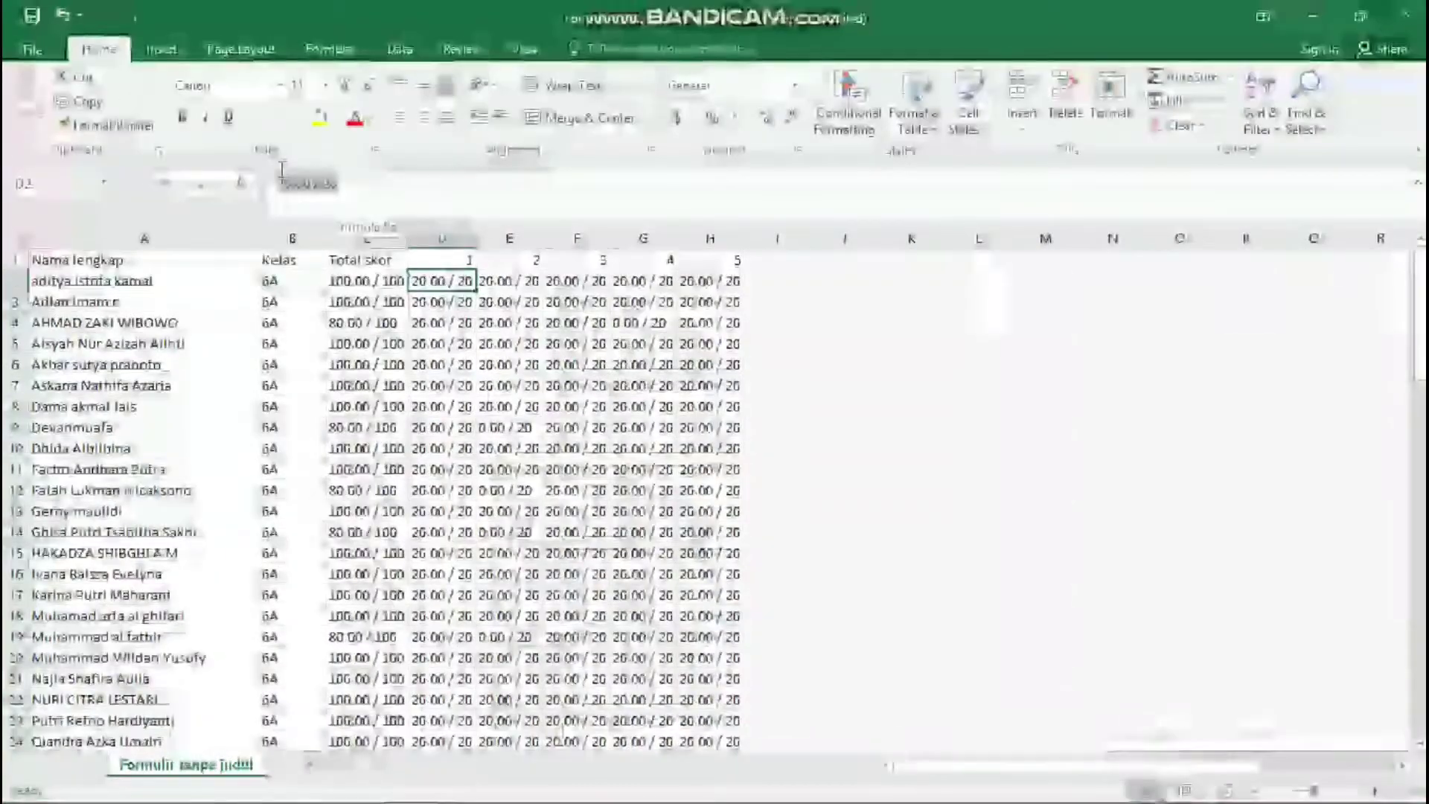
double_click(299, 183)
right_click(301, 187)
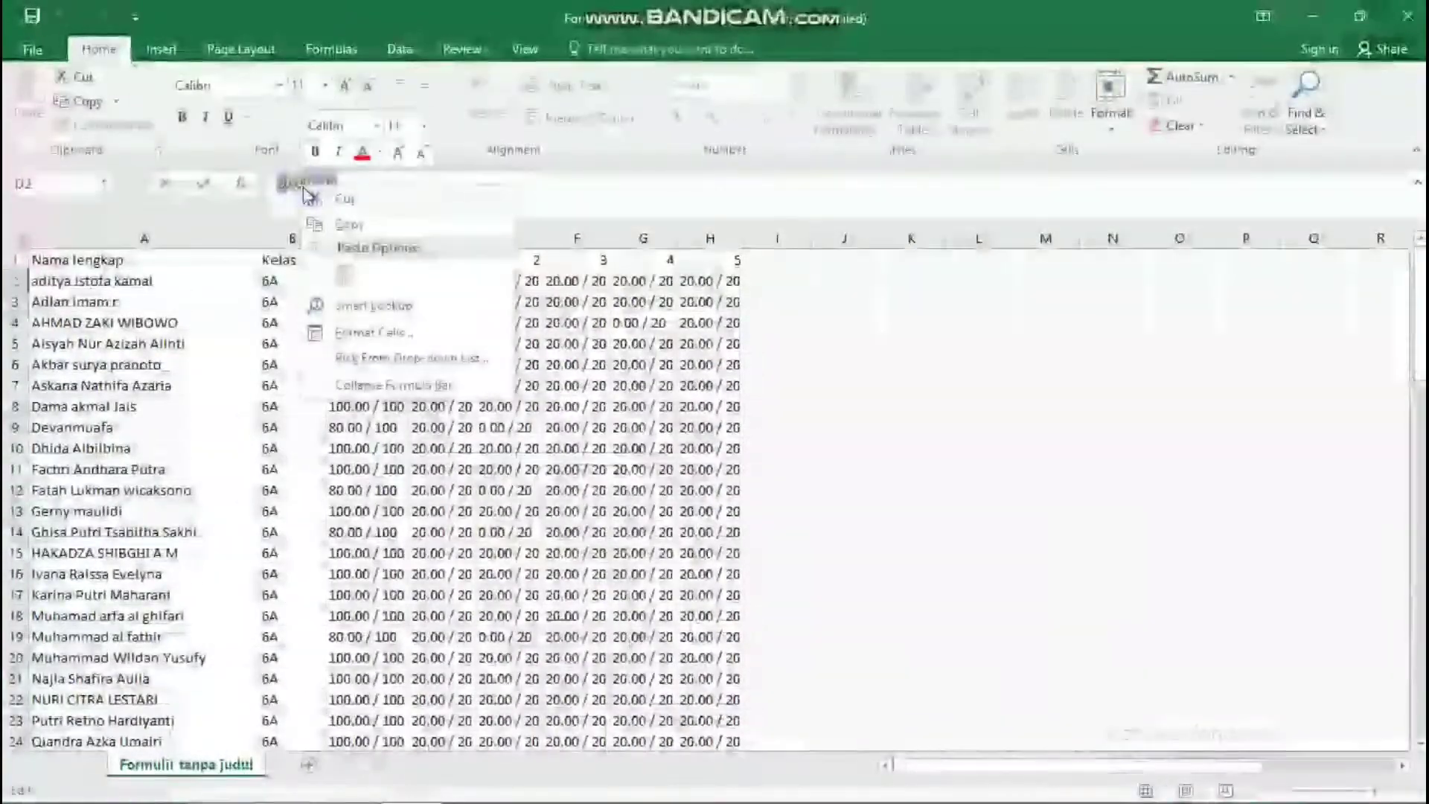
click(346, 224)
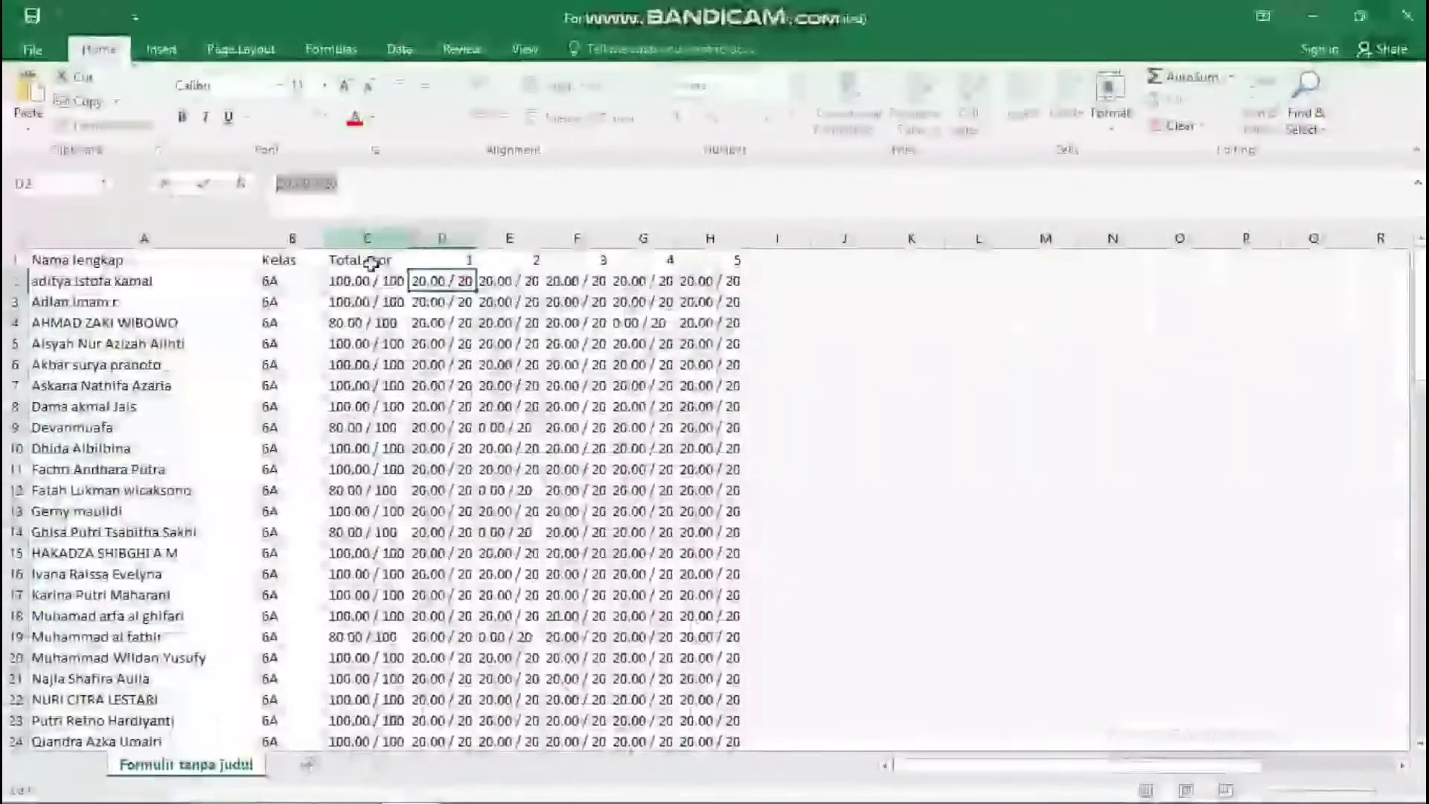
click(454, 322)
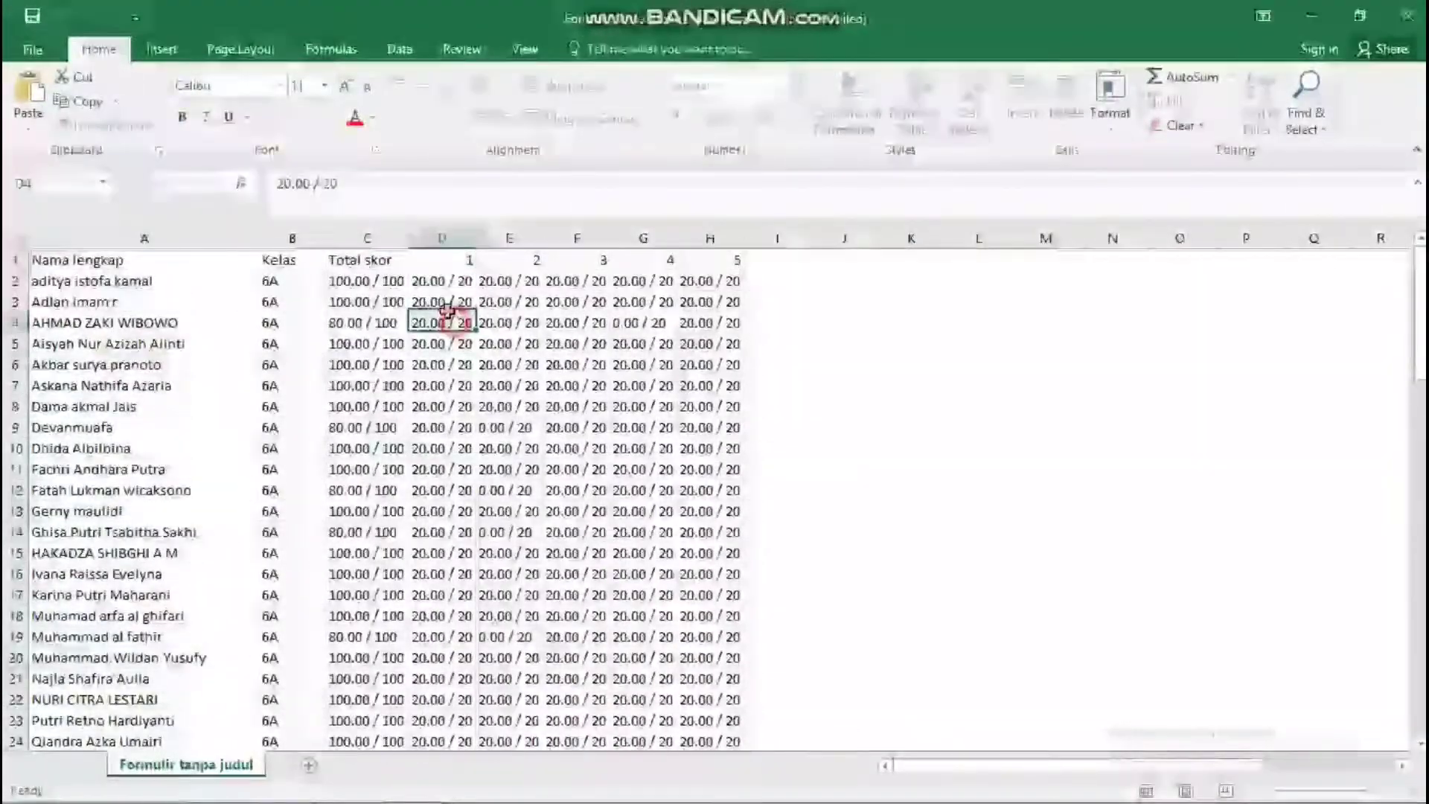
Step: In the question score range D2:H87, replace every "20.00 / 20" with 20
drag(455, 283, 644, 404)
drag(698, 455, 683, 535)
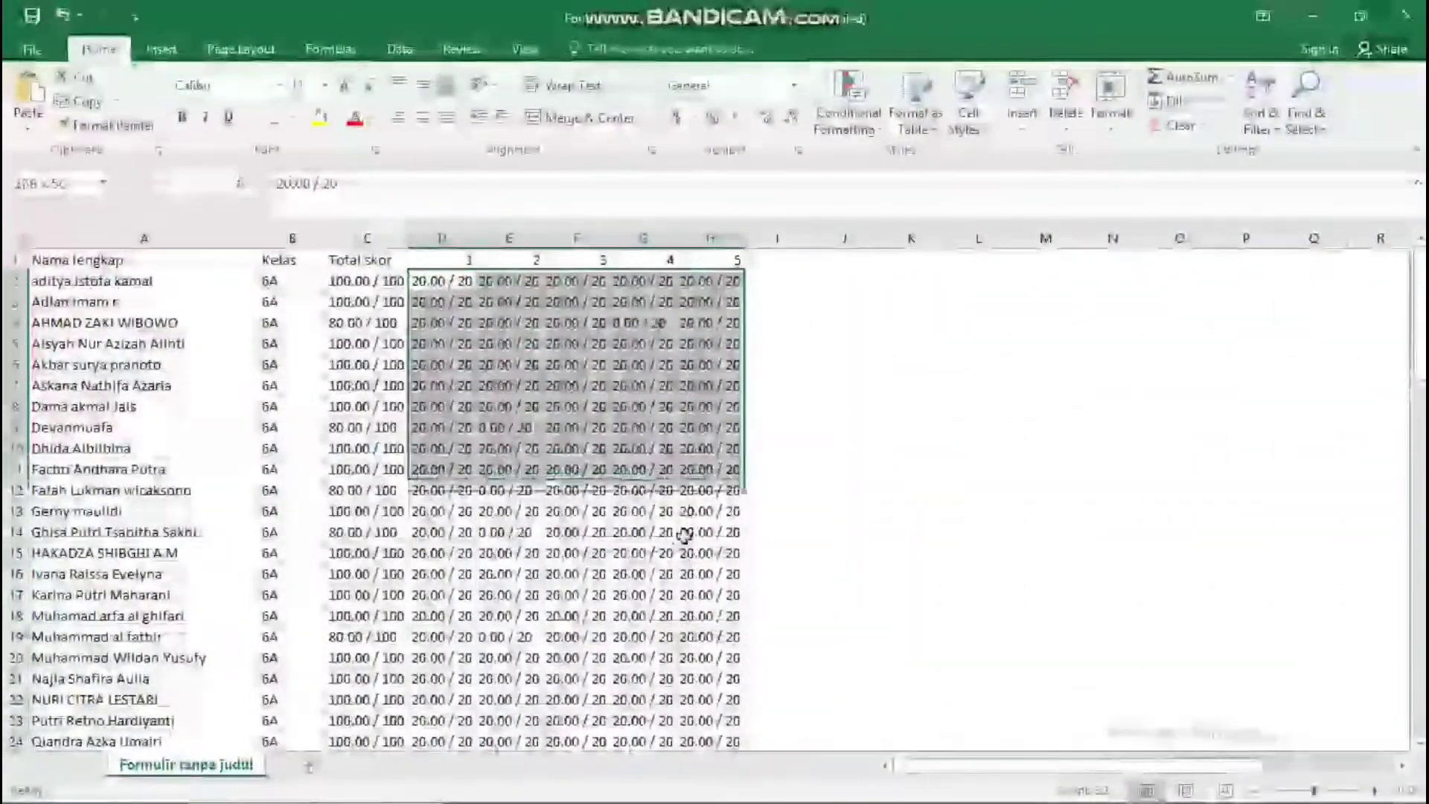
drag(667, 619, 704, 787)
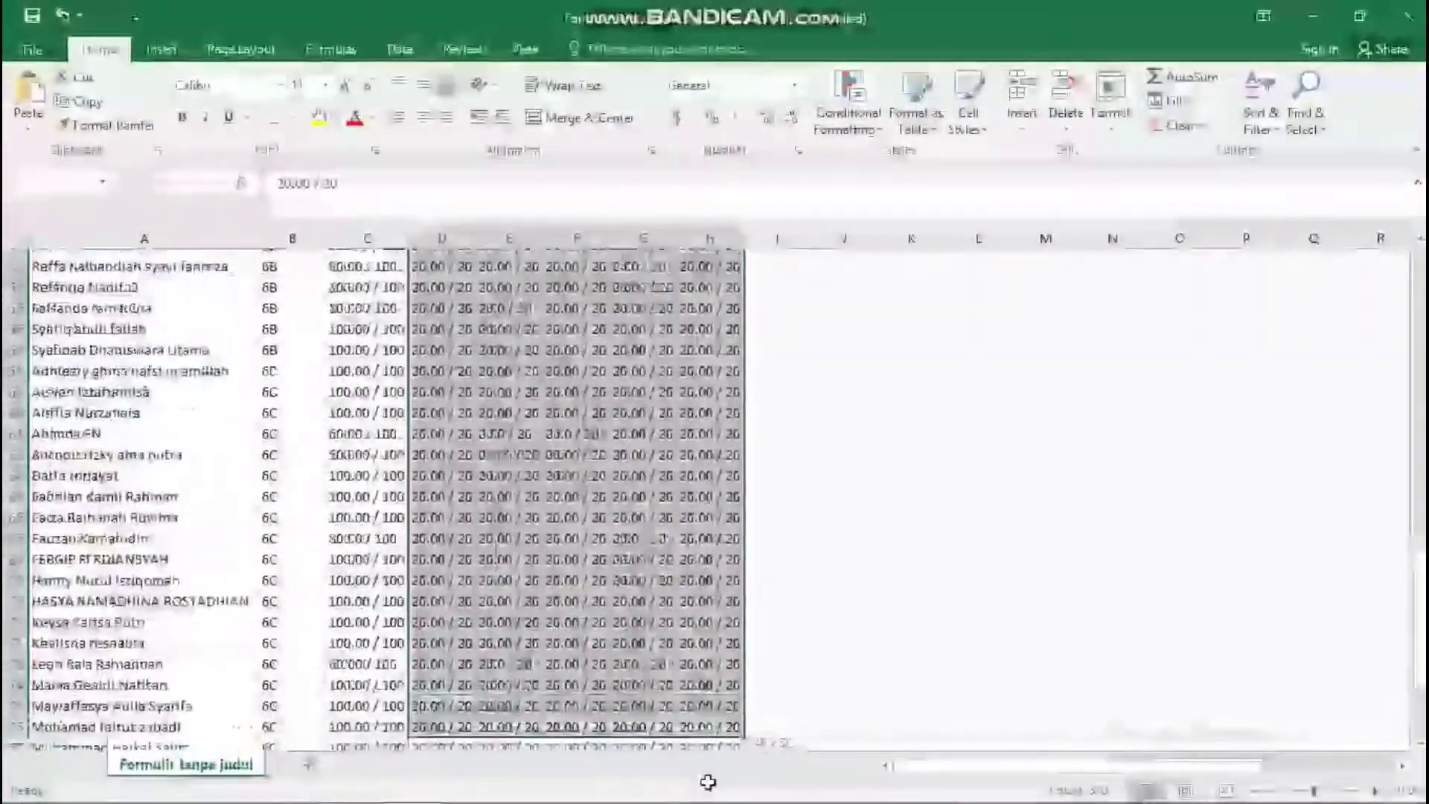
drag(730, 782, 737, 699)
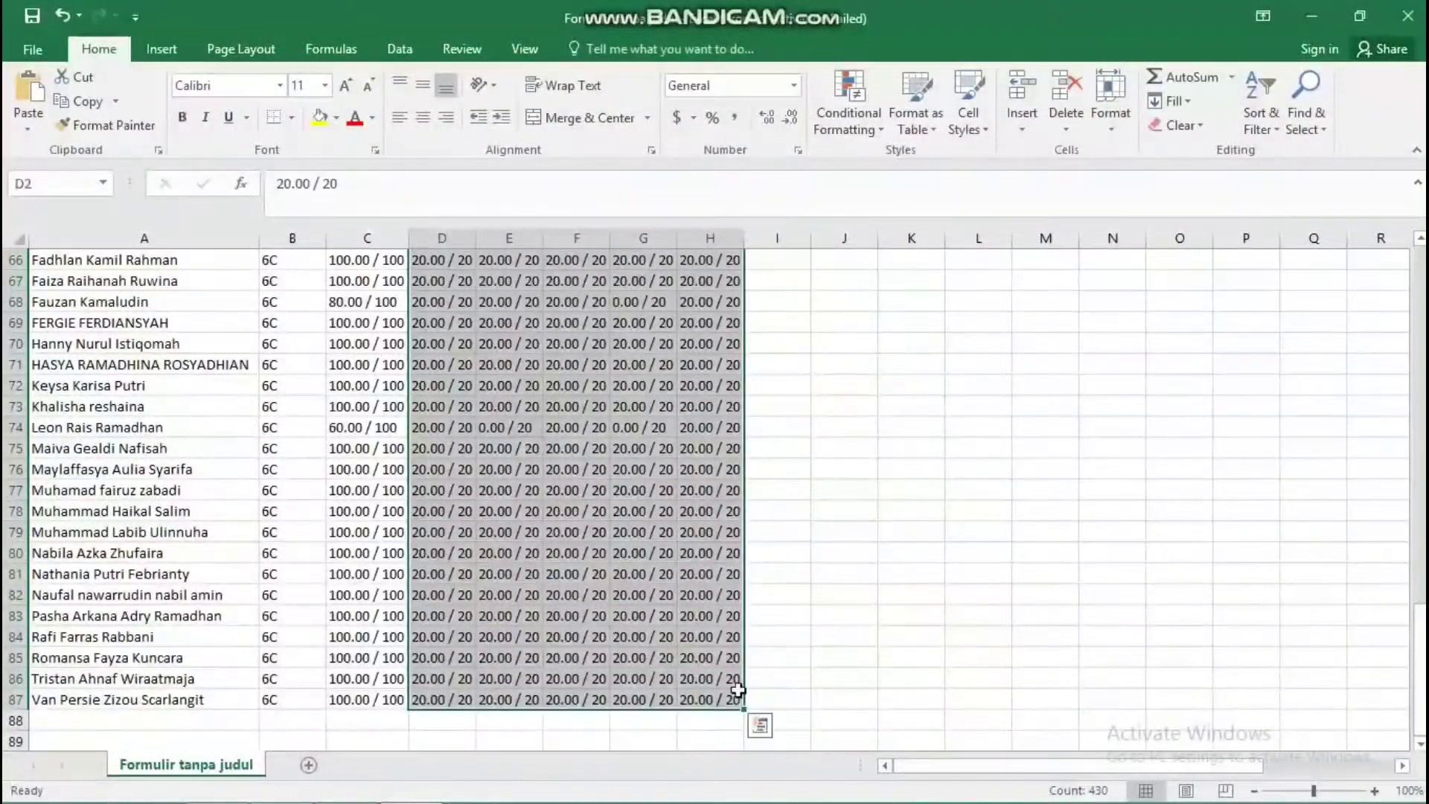
scroll(745, 573, up, 20)
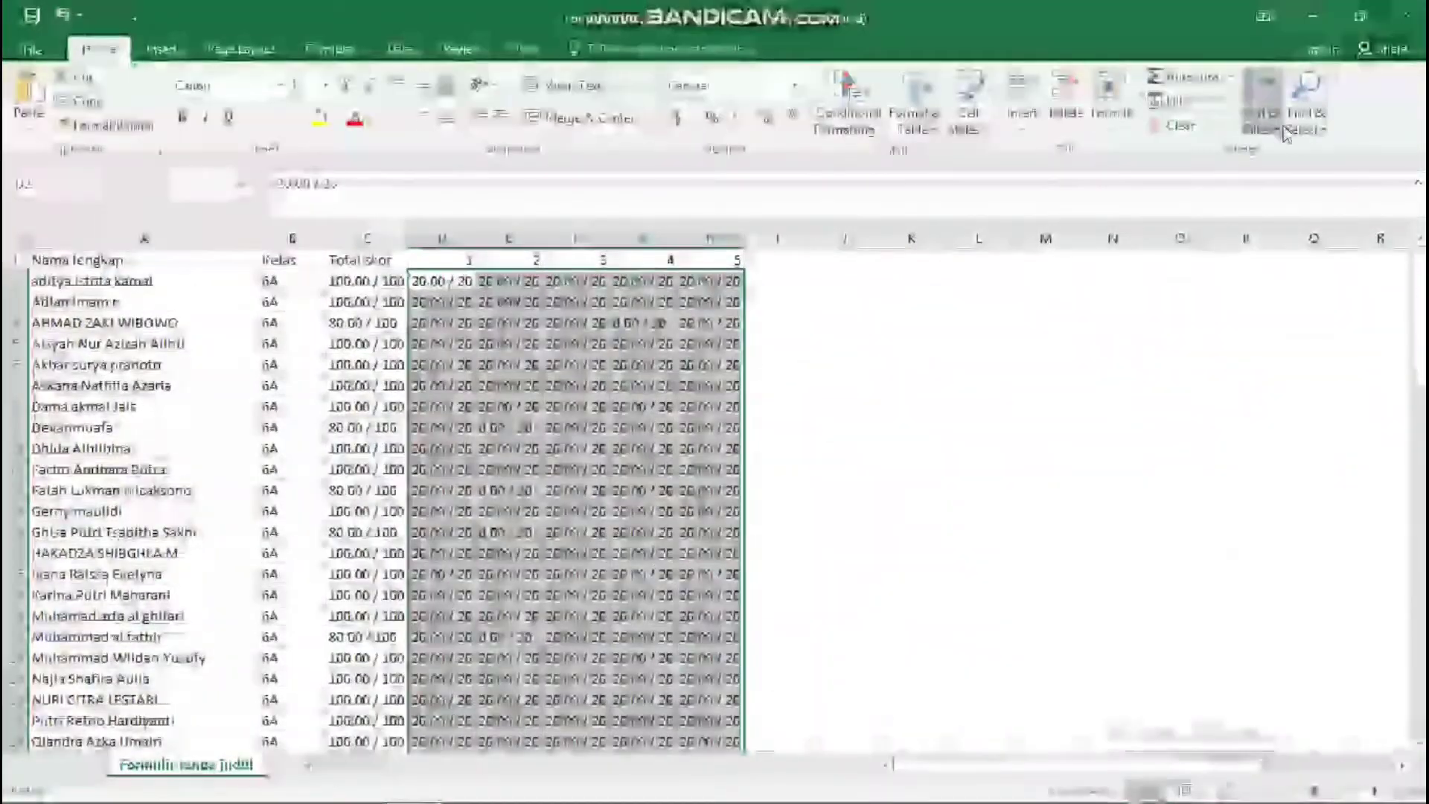
click(1310, 134)
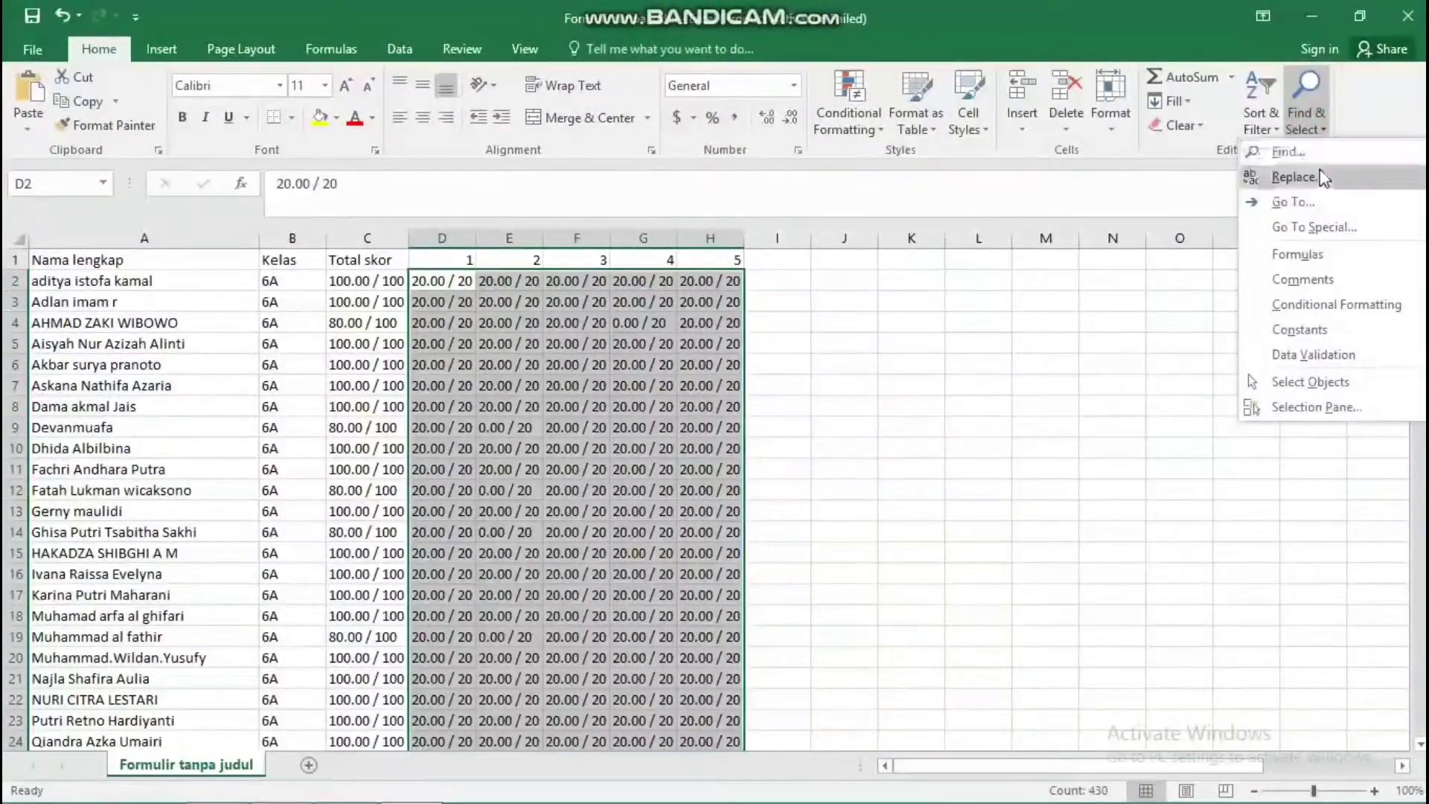
click(1313, 177)
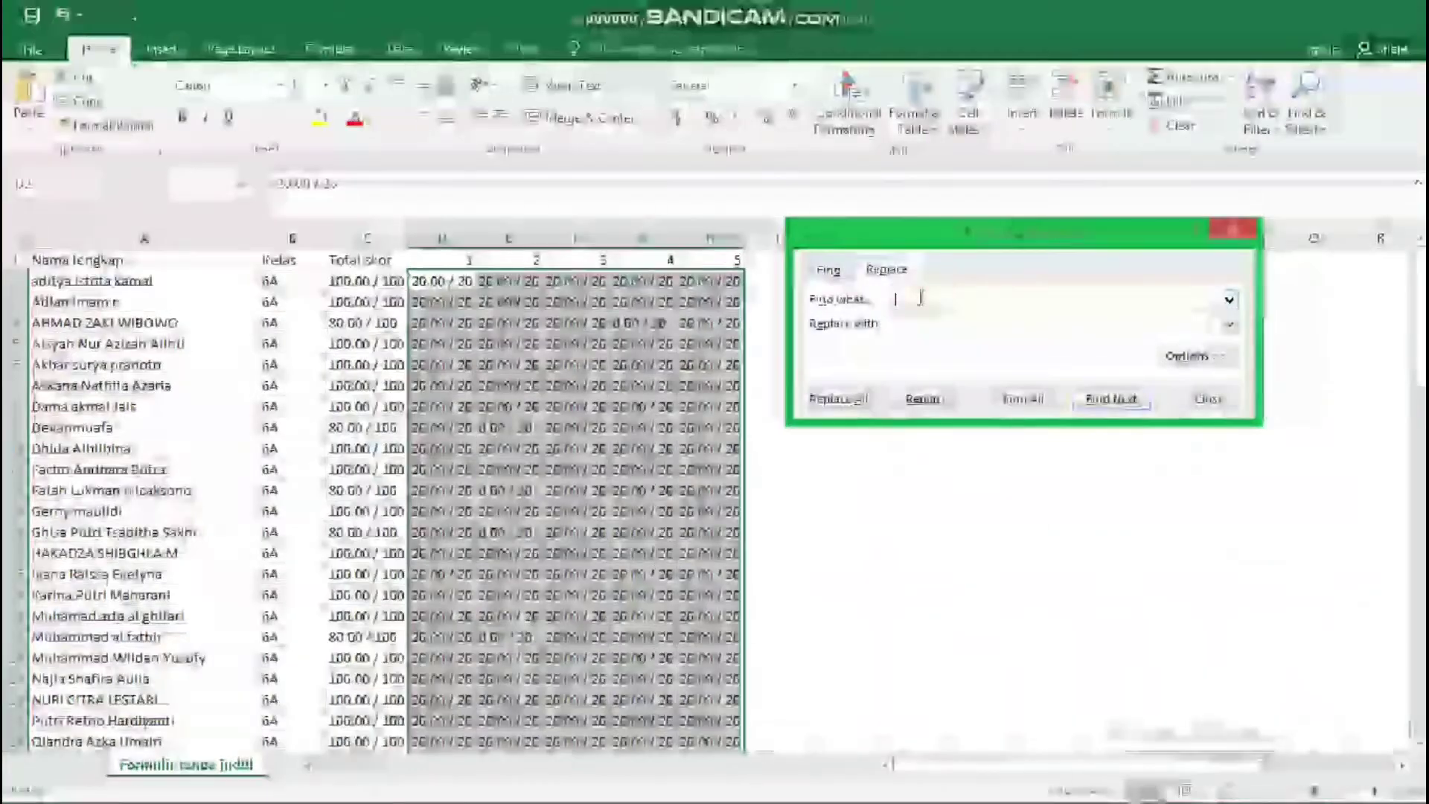
right_click(920, 300)
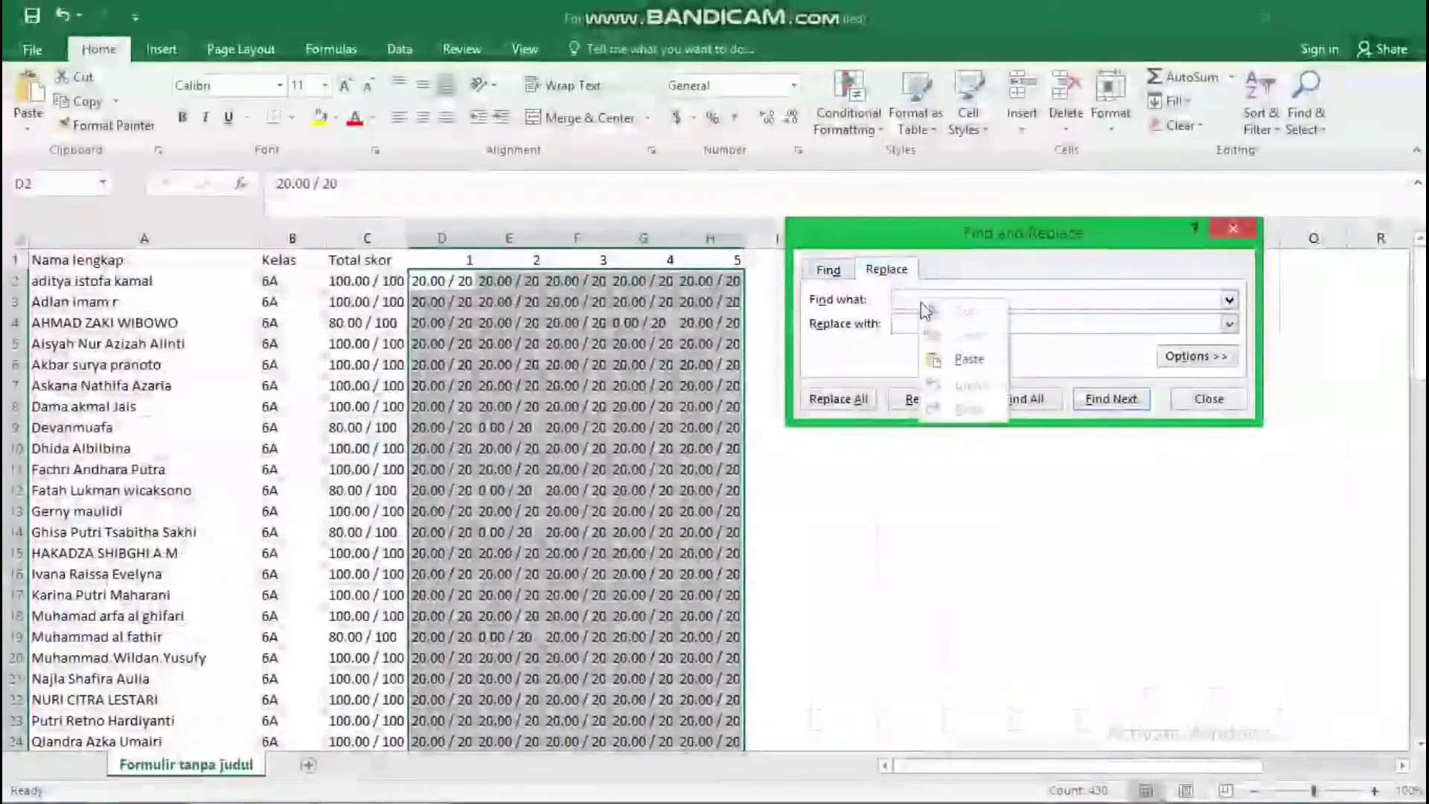
click(950, 358)
click(914, 328)
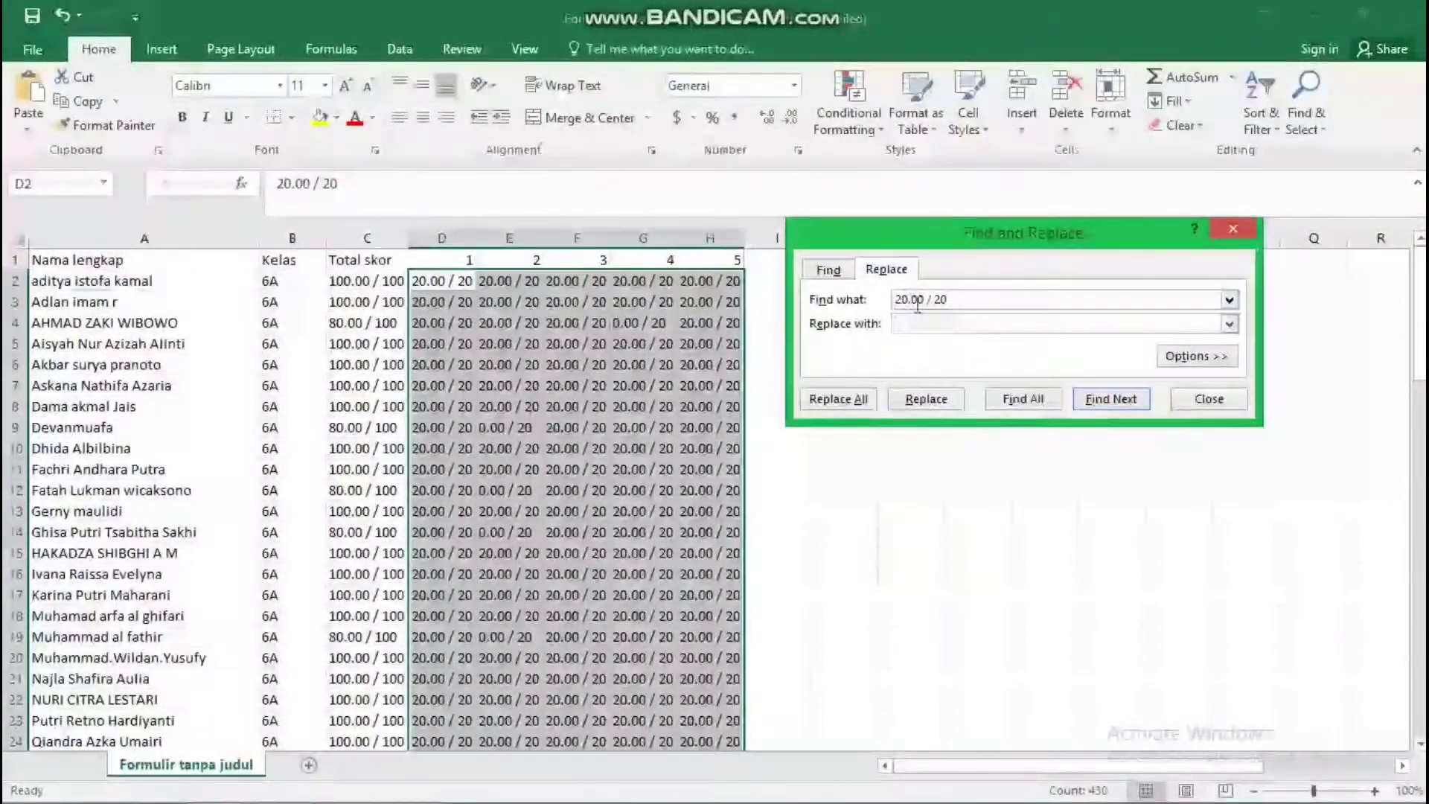
text(20)
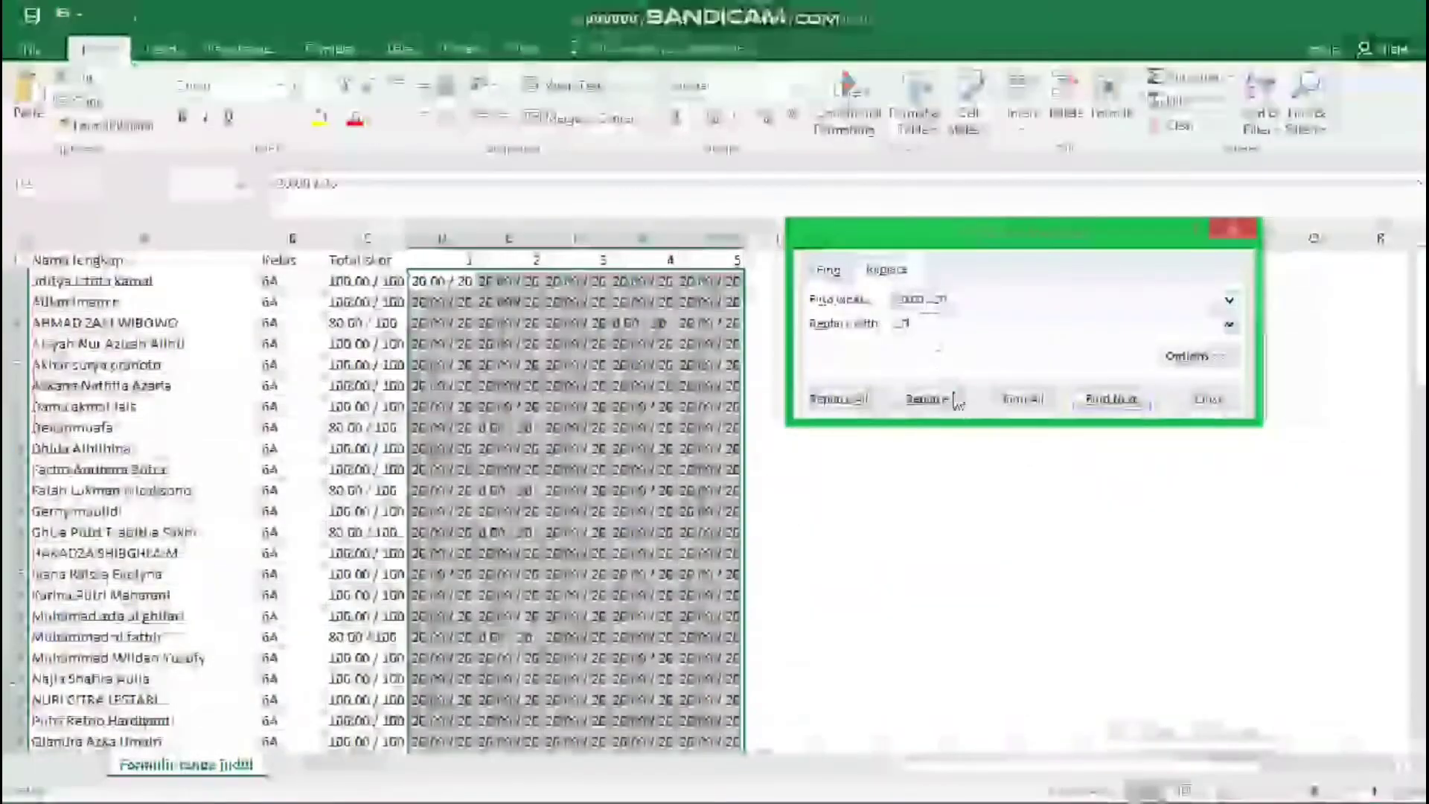
click(860, 400)
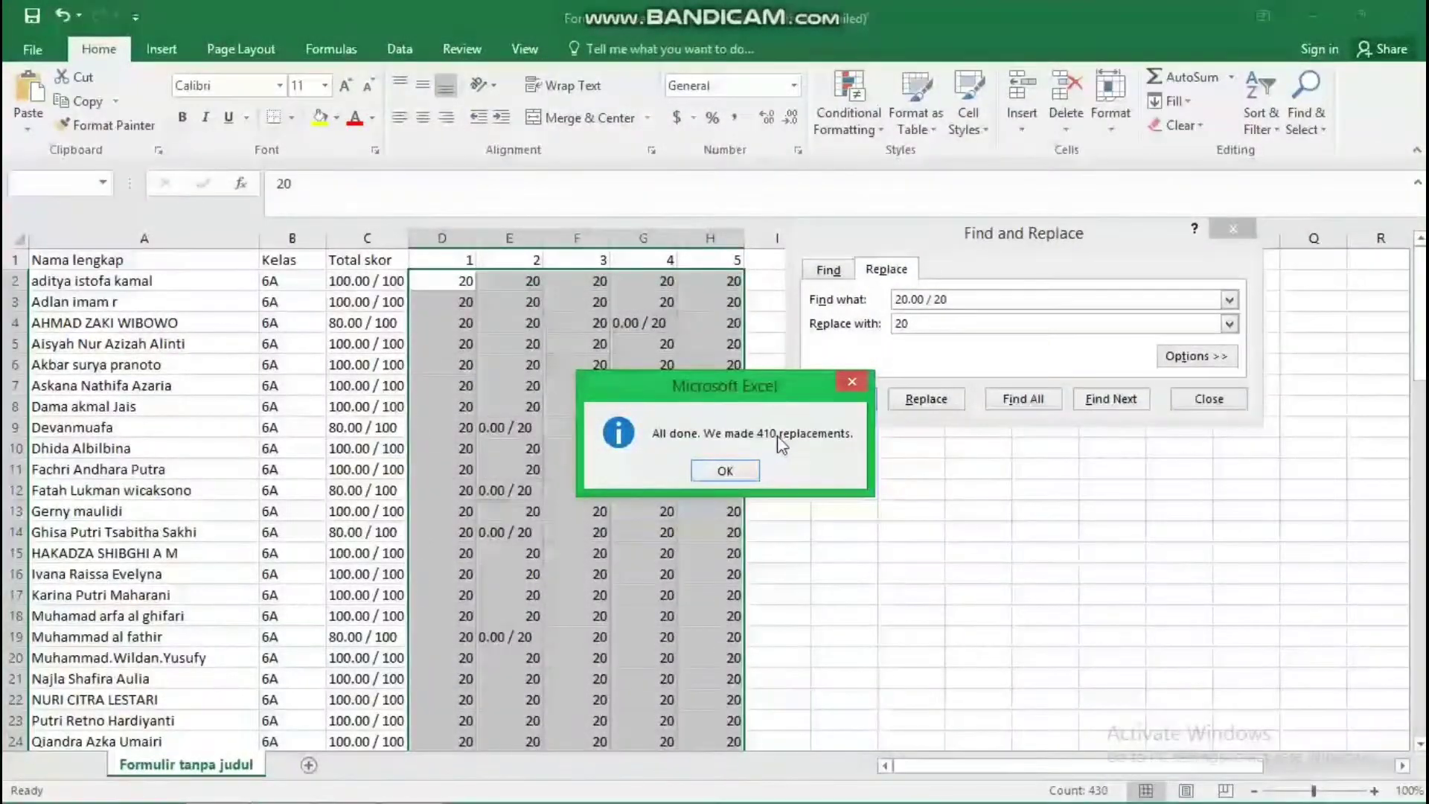
click(746, 473)
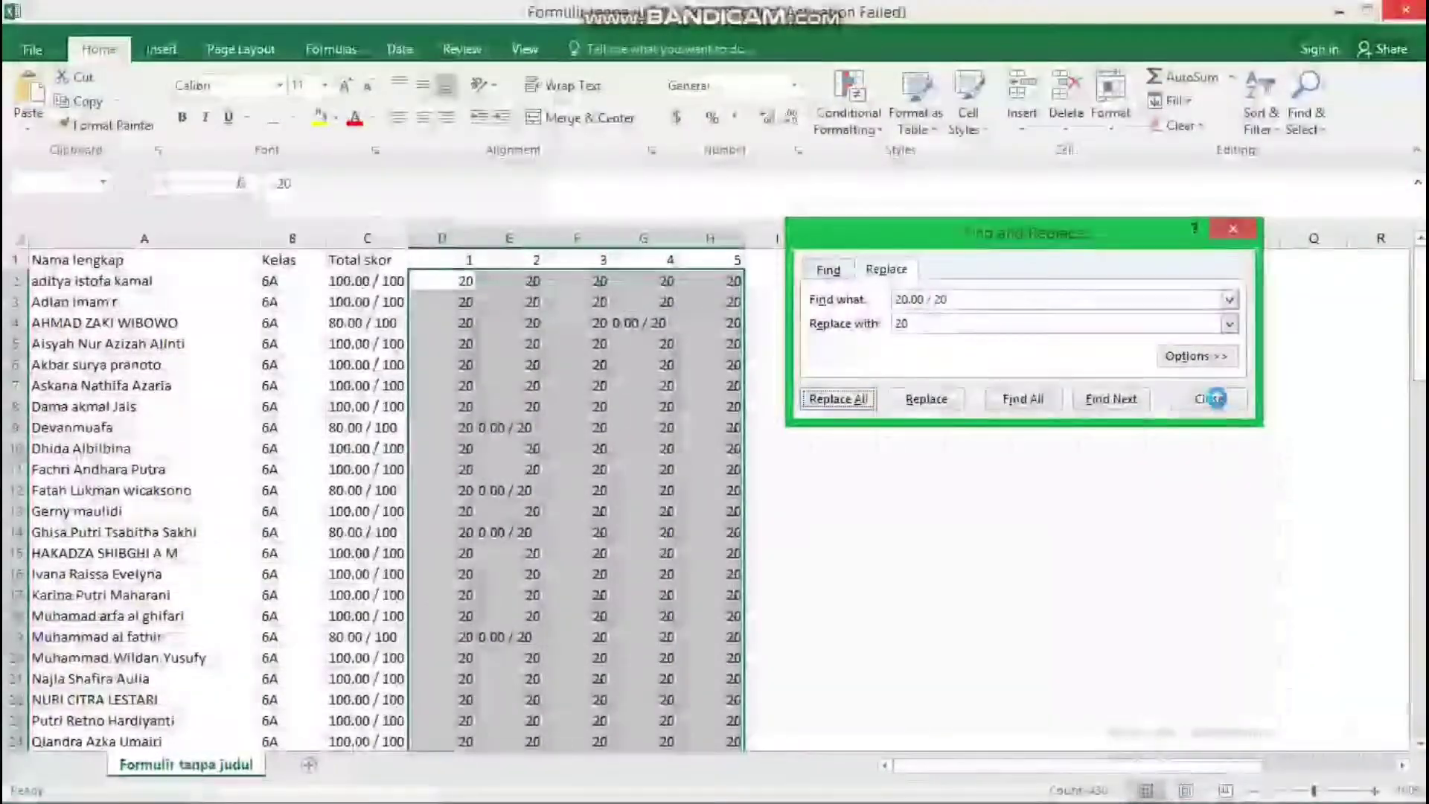
click(1212, 402)
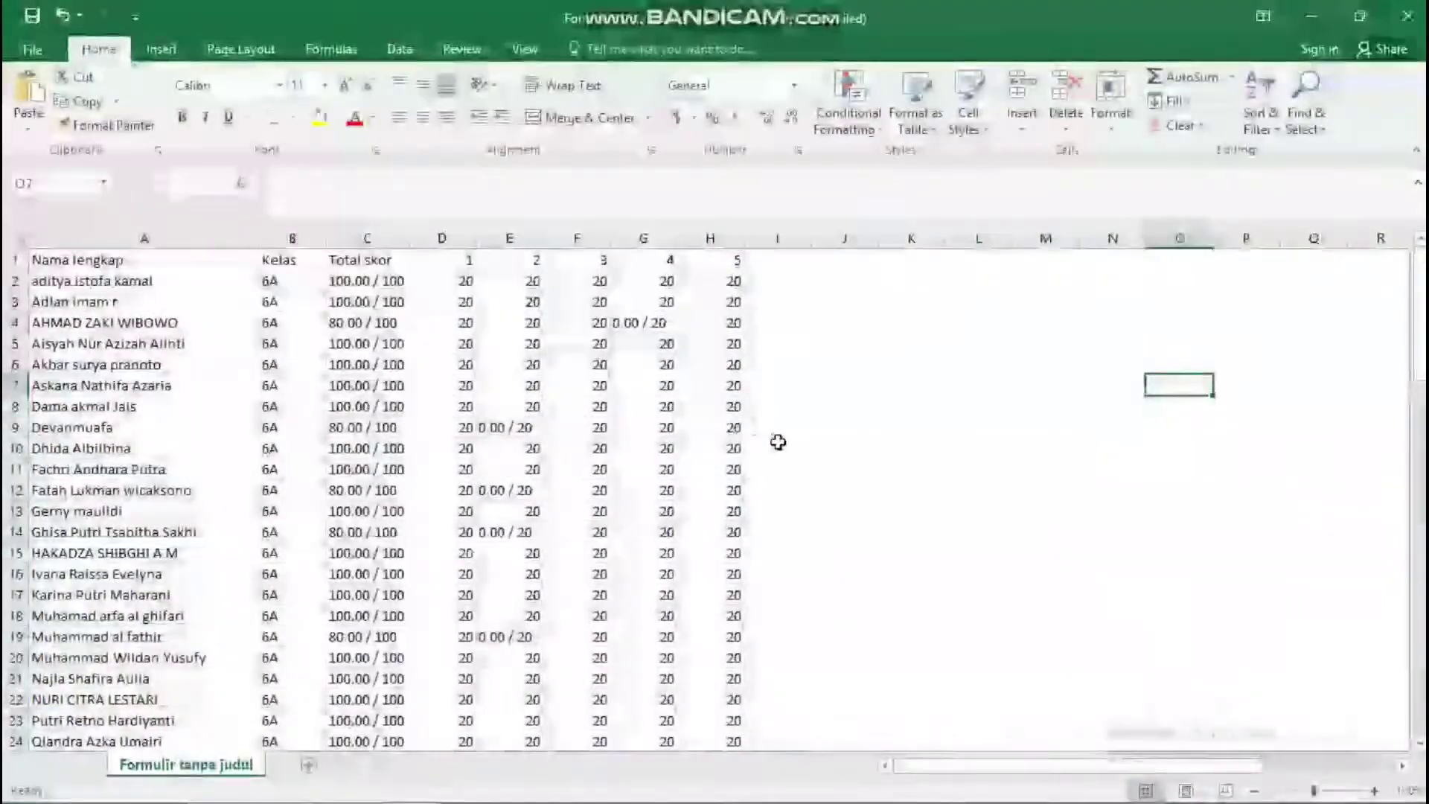
click(778, 447)
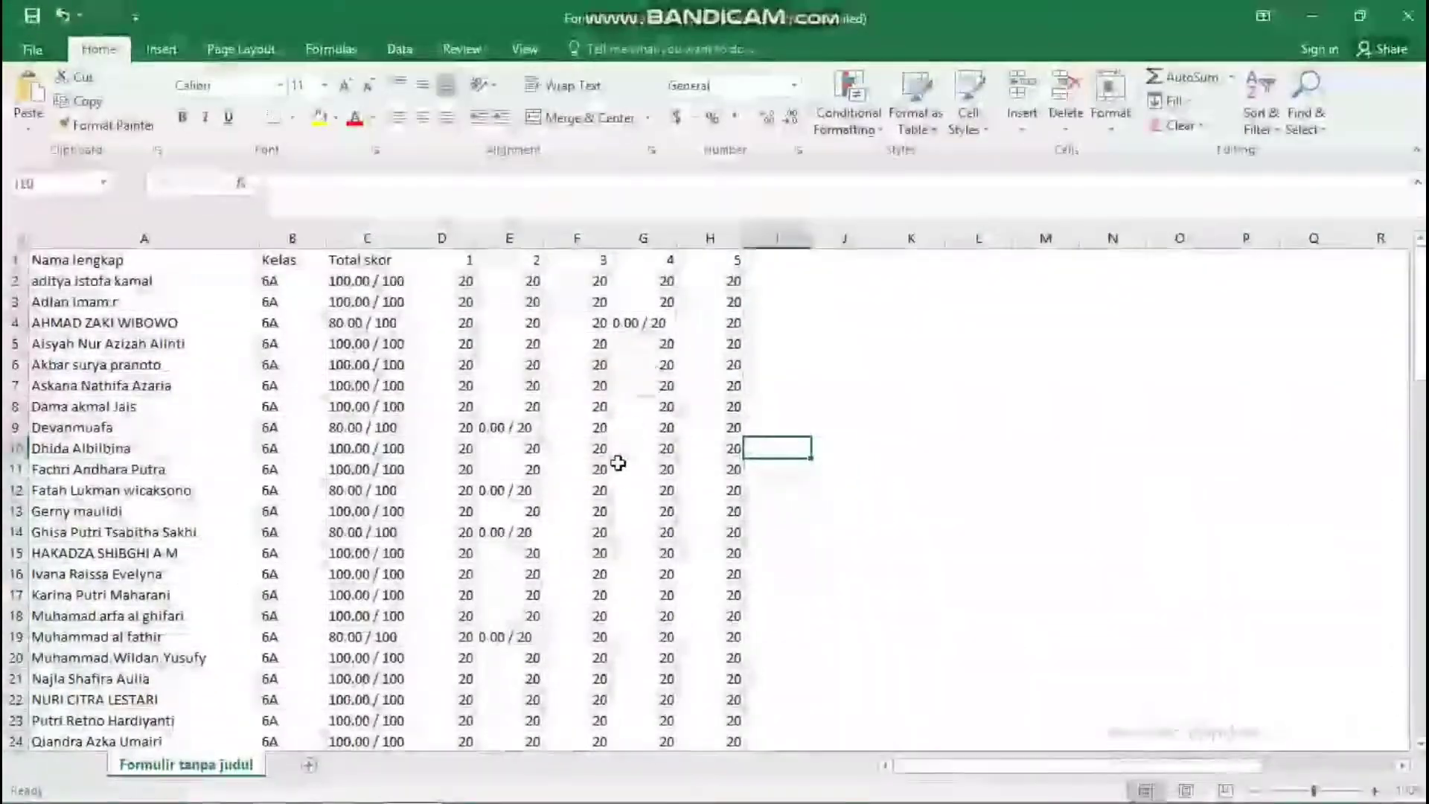
Step: Copy the score text "0.00 / 20" from the contents of cell G4
click(632, 323)
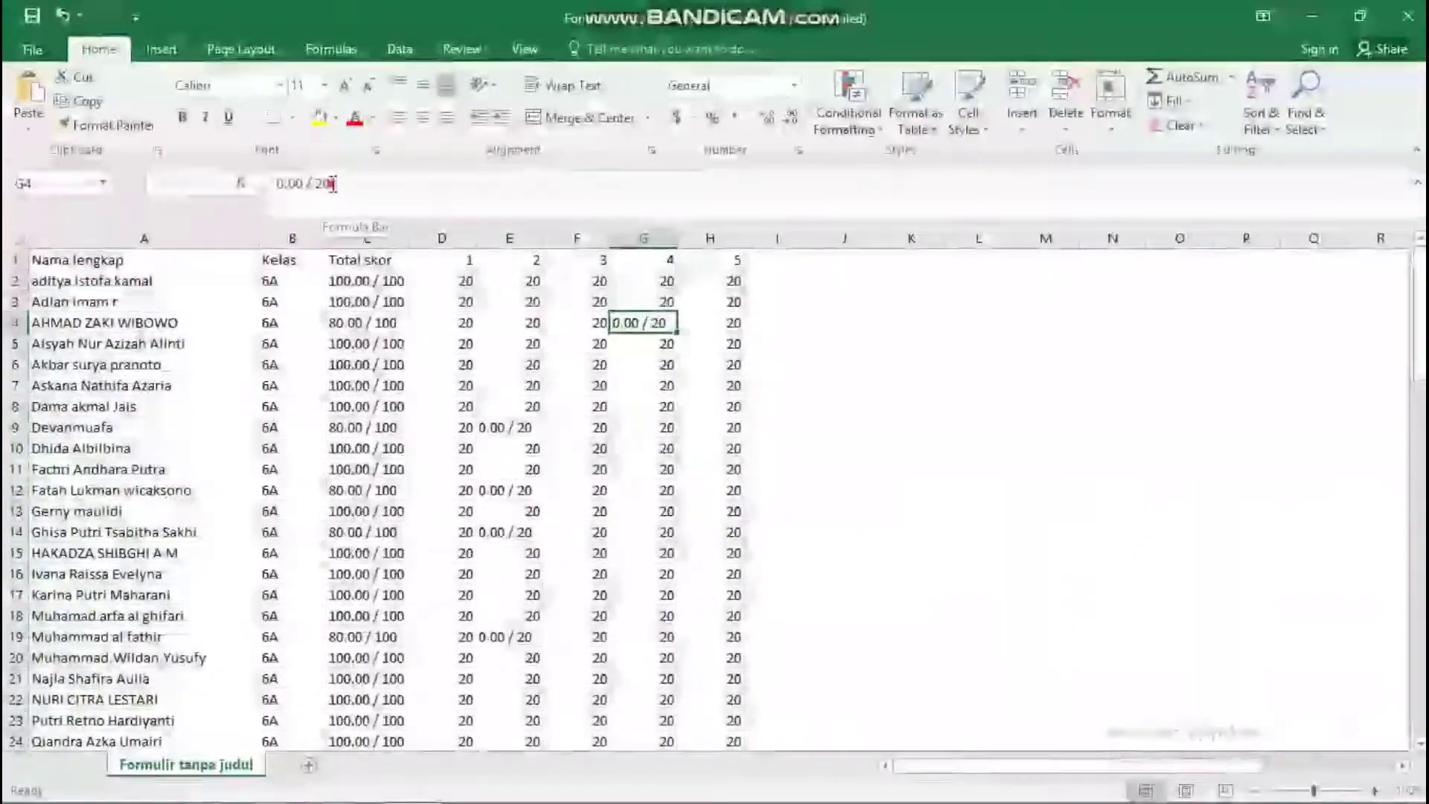
drag(333, 186, 274, 176)
right_click(289, 183)
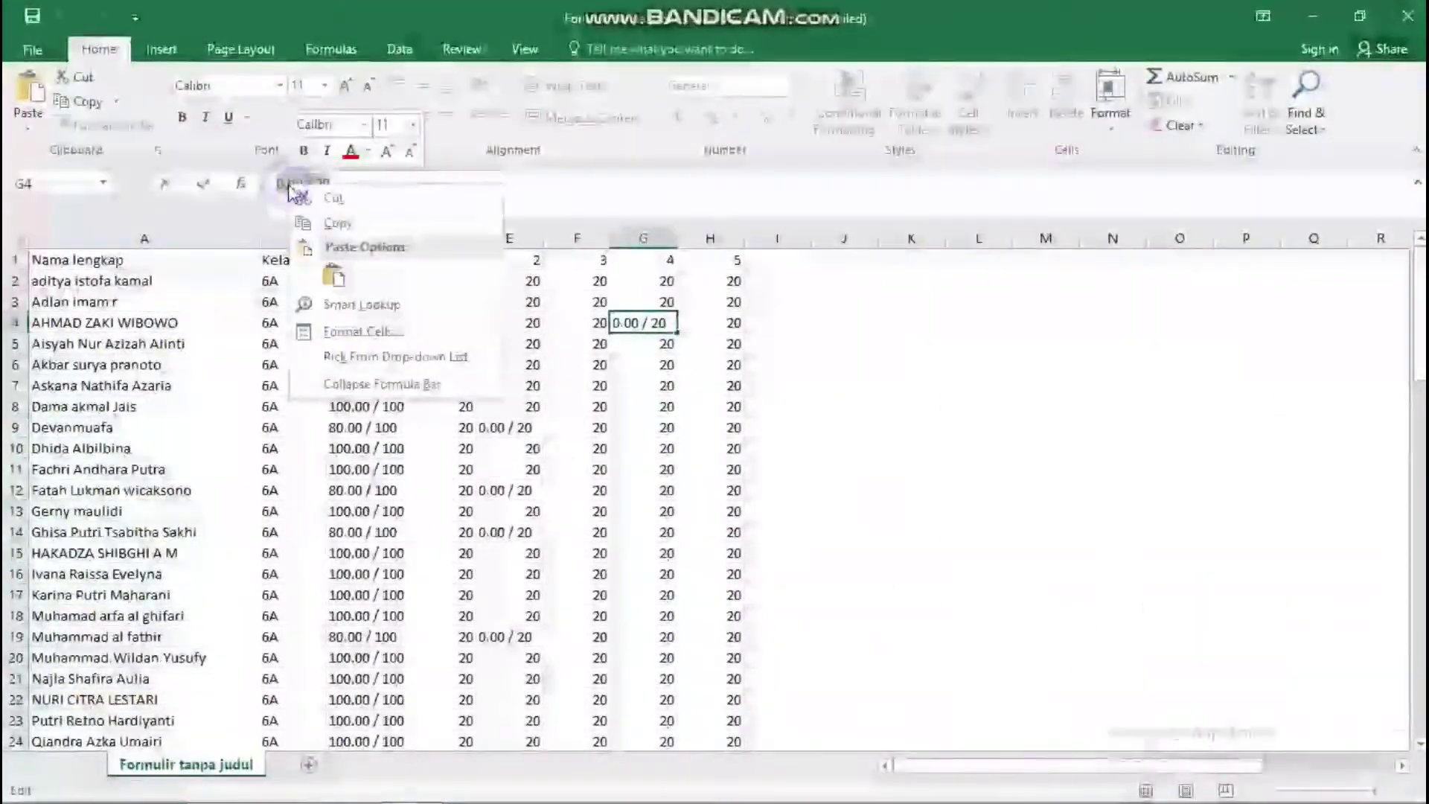
click(316, 220)
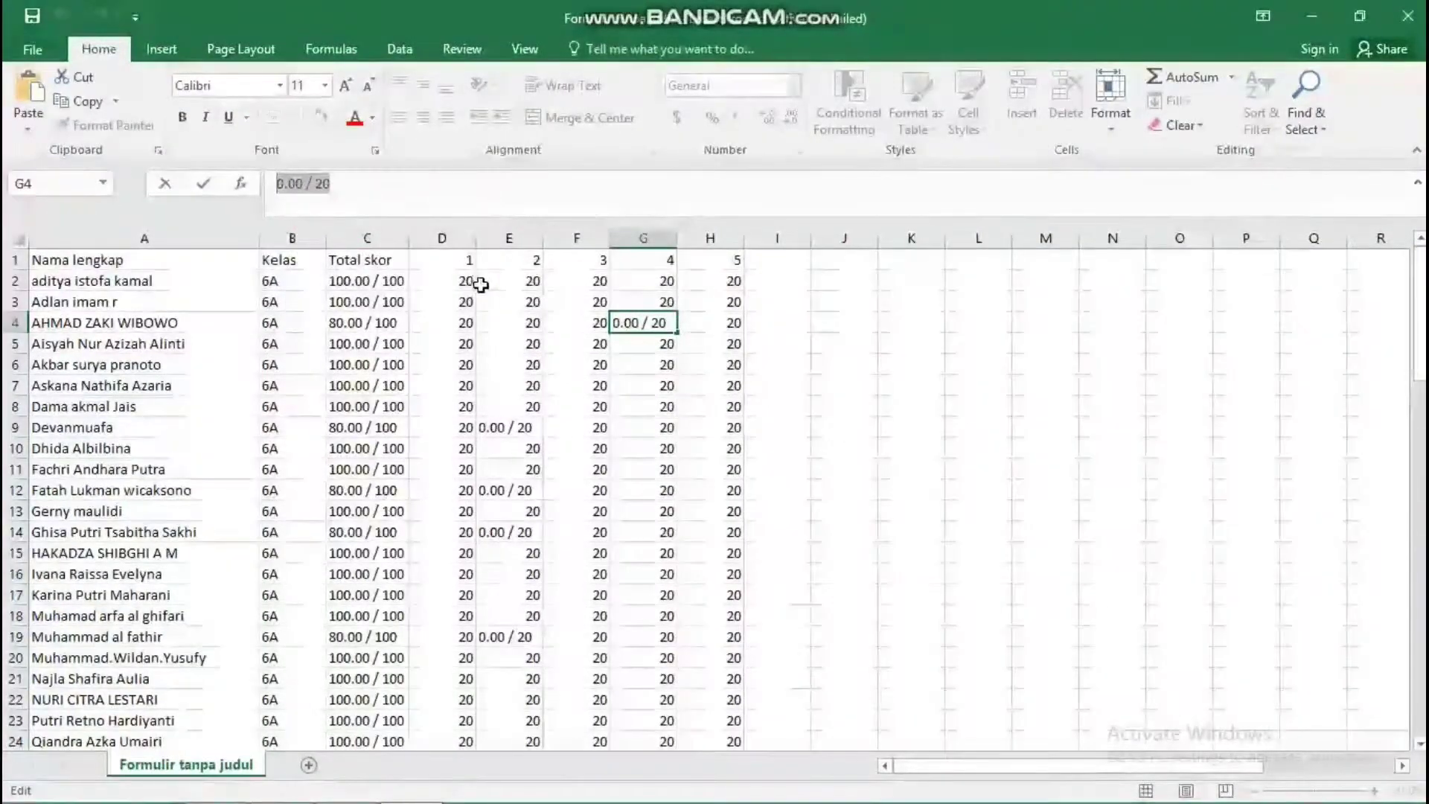
Step: Replace all occurrences of "0.00 / 20" with 0 in the question score range D2:H87
drag(440, 280, 692, 503)
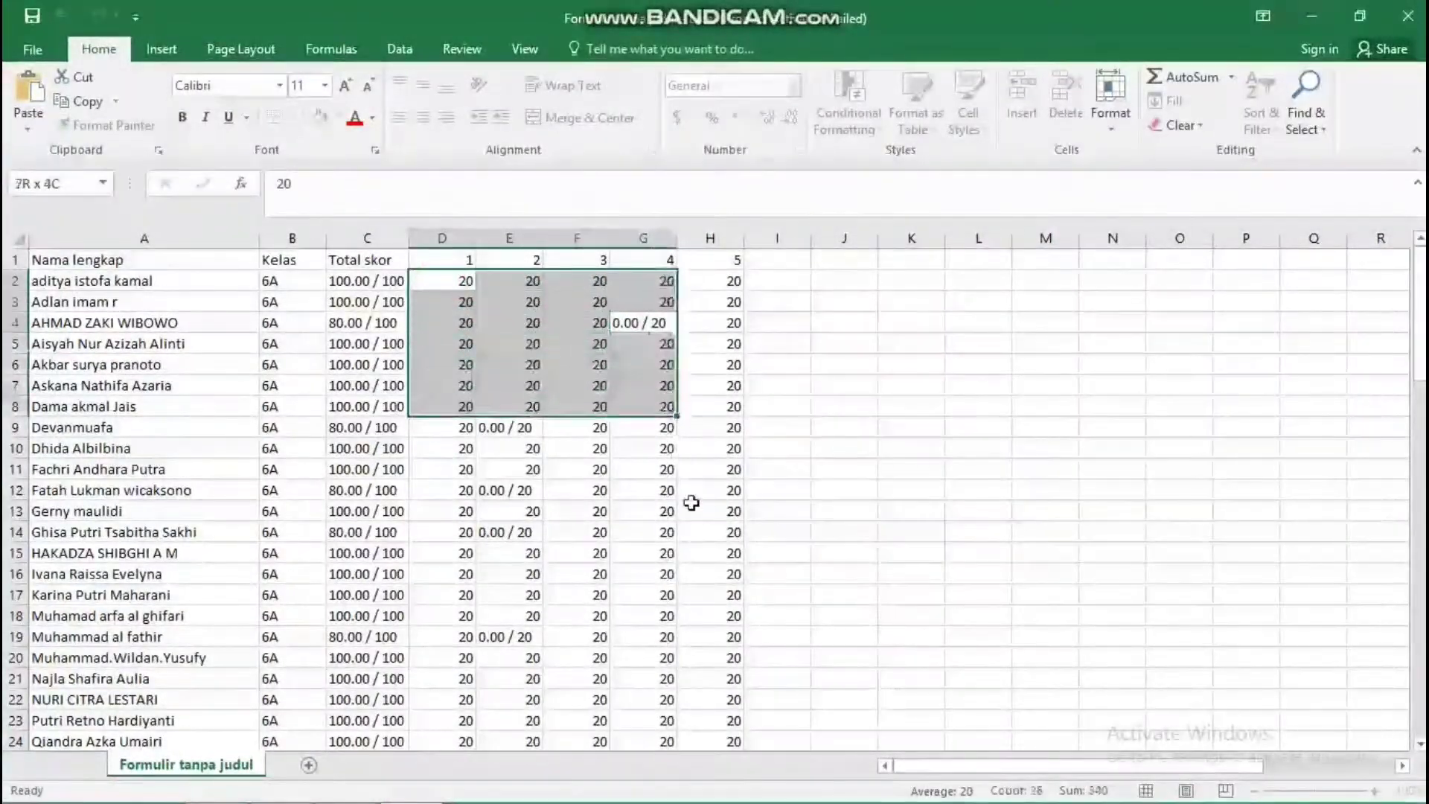
drag(706, 683, 695, 776)
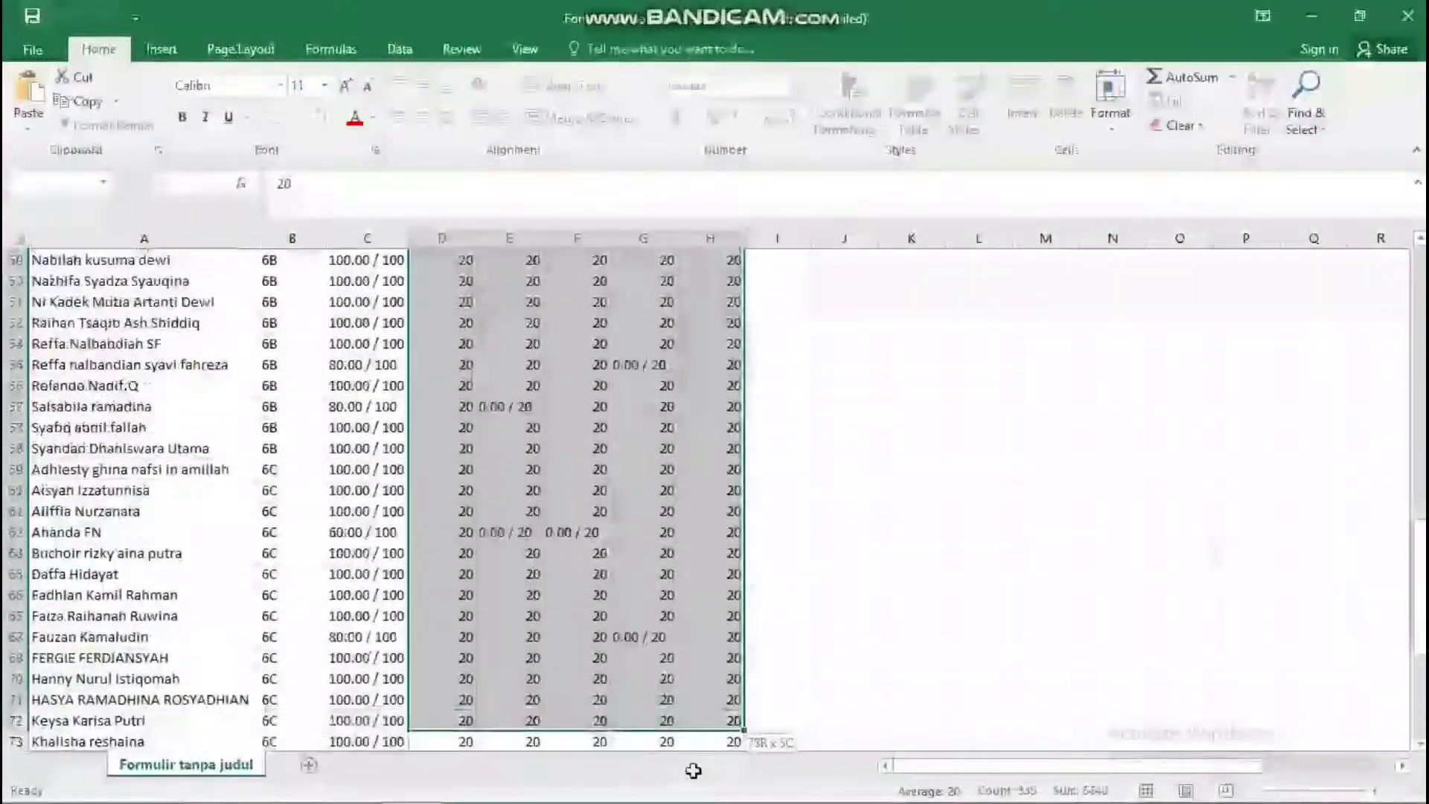
drag(693, 771, 707, 676)
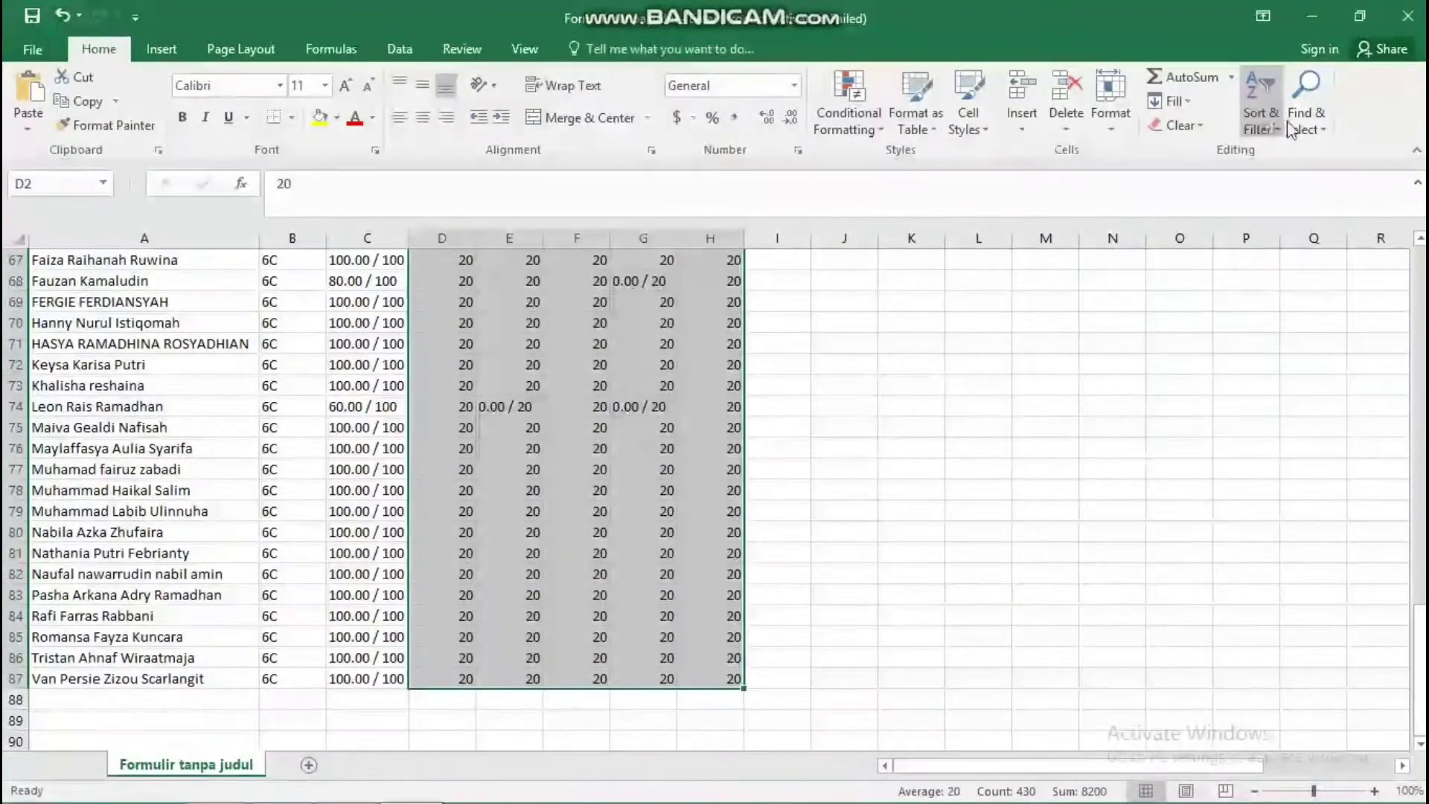
click(1298, 130)
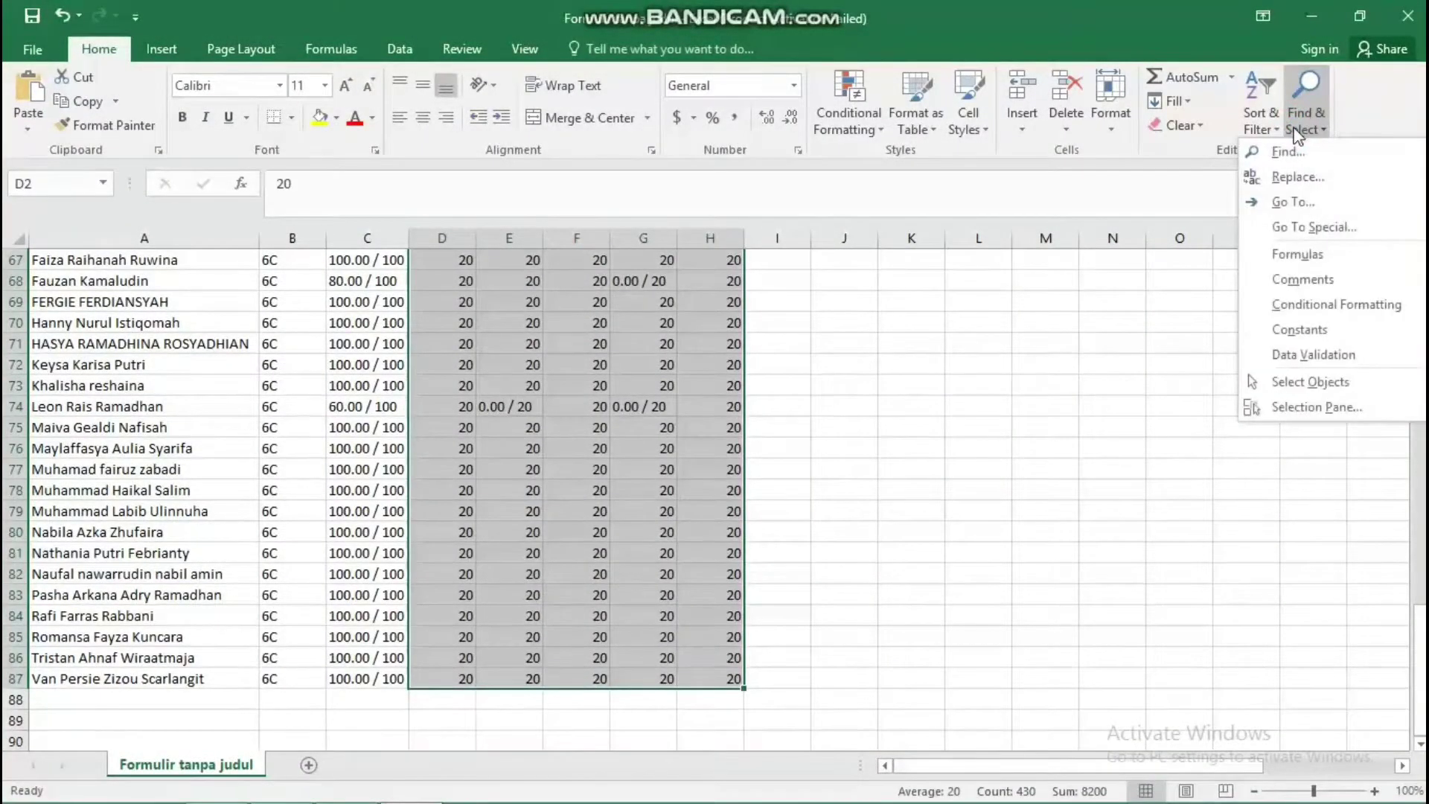
click(1297, 176)
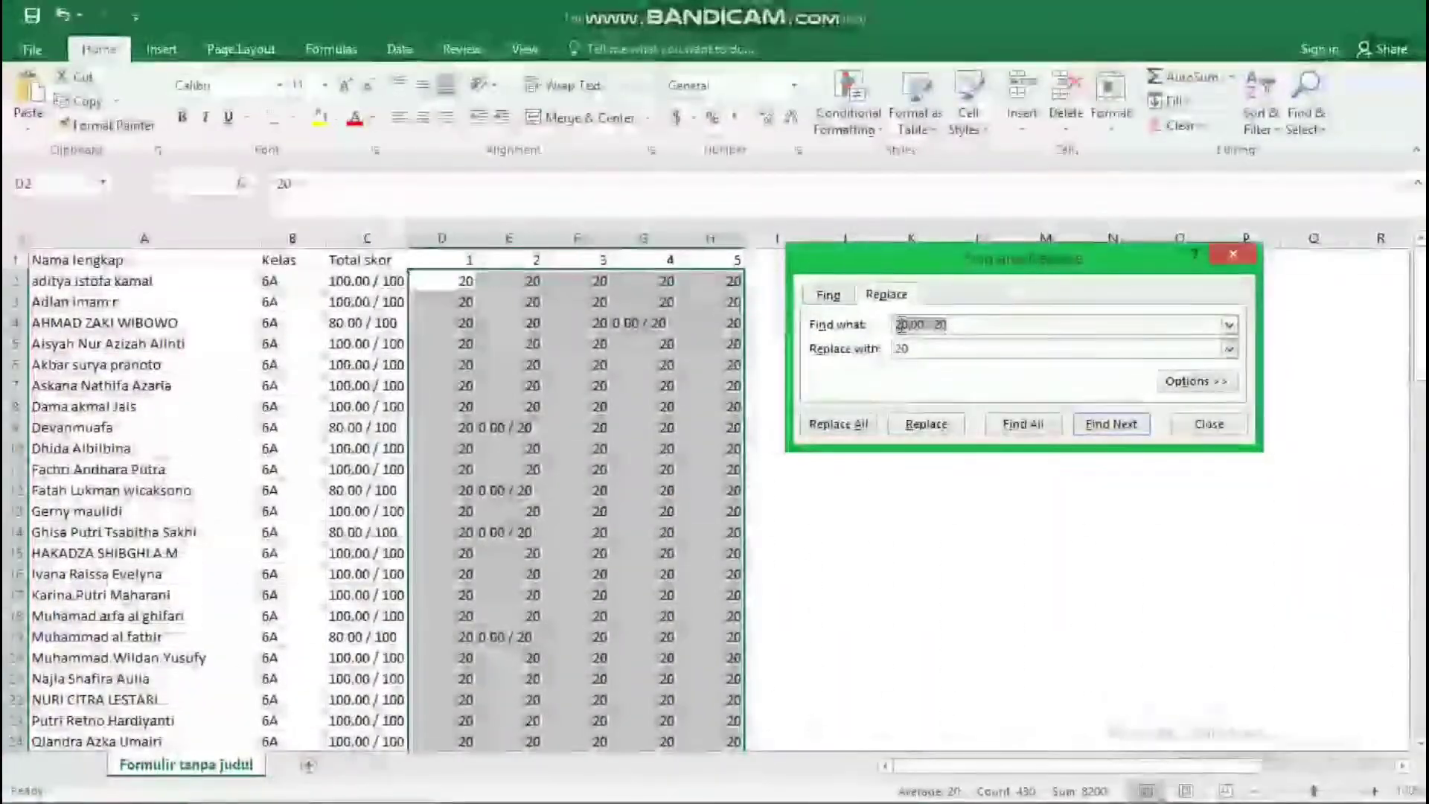
click(912, 327)
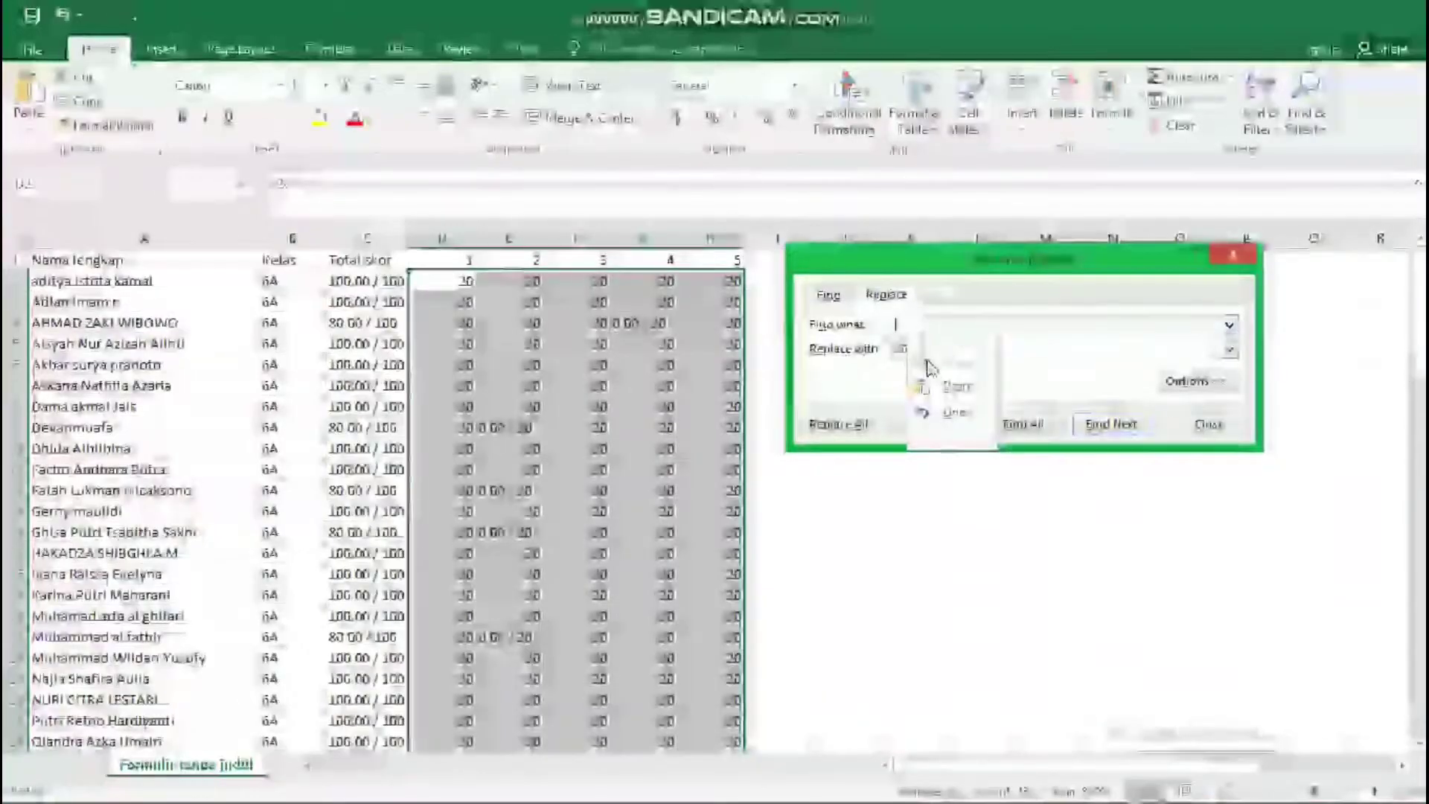
click(939, 381)
double_click(918, 348)
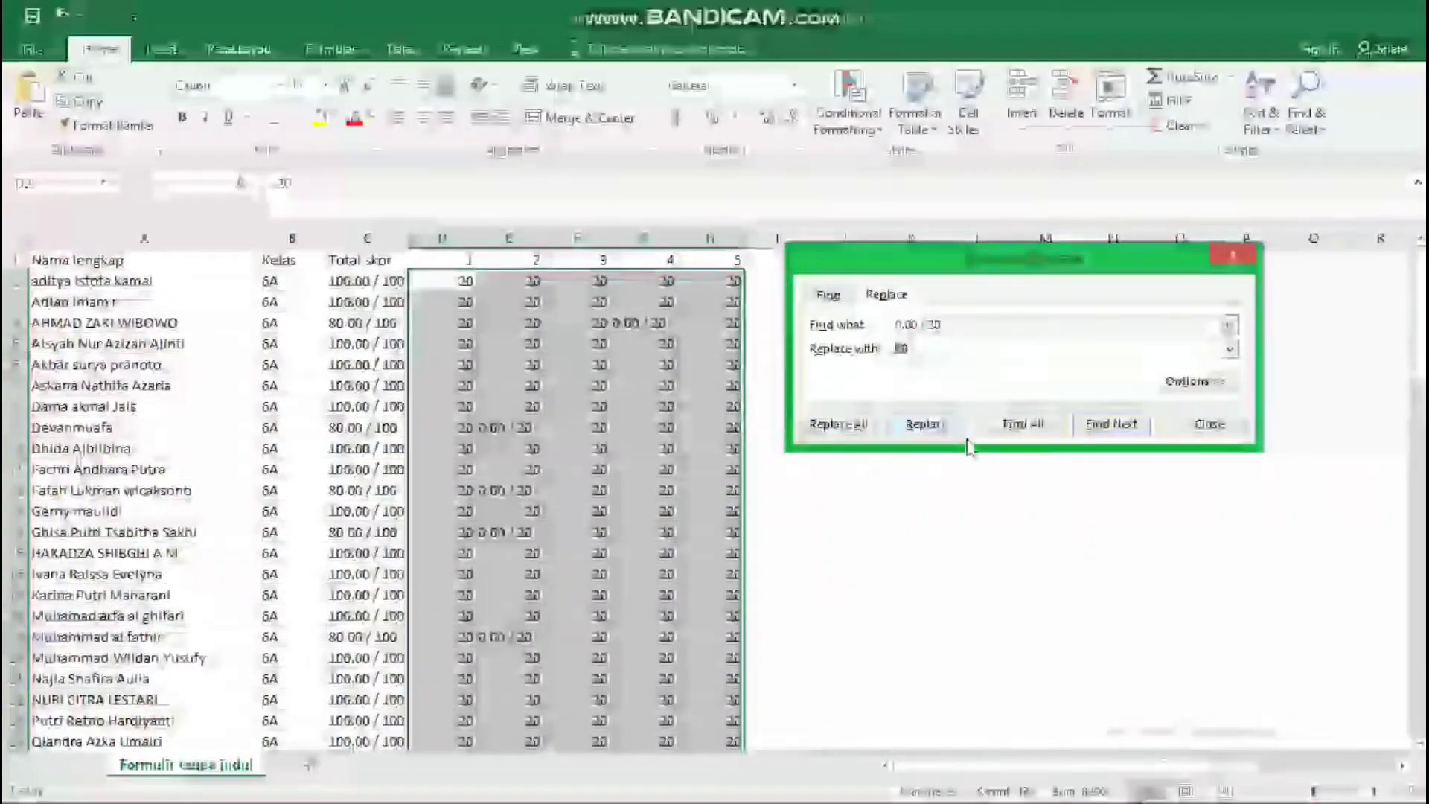
text(0)
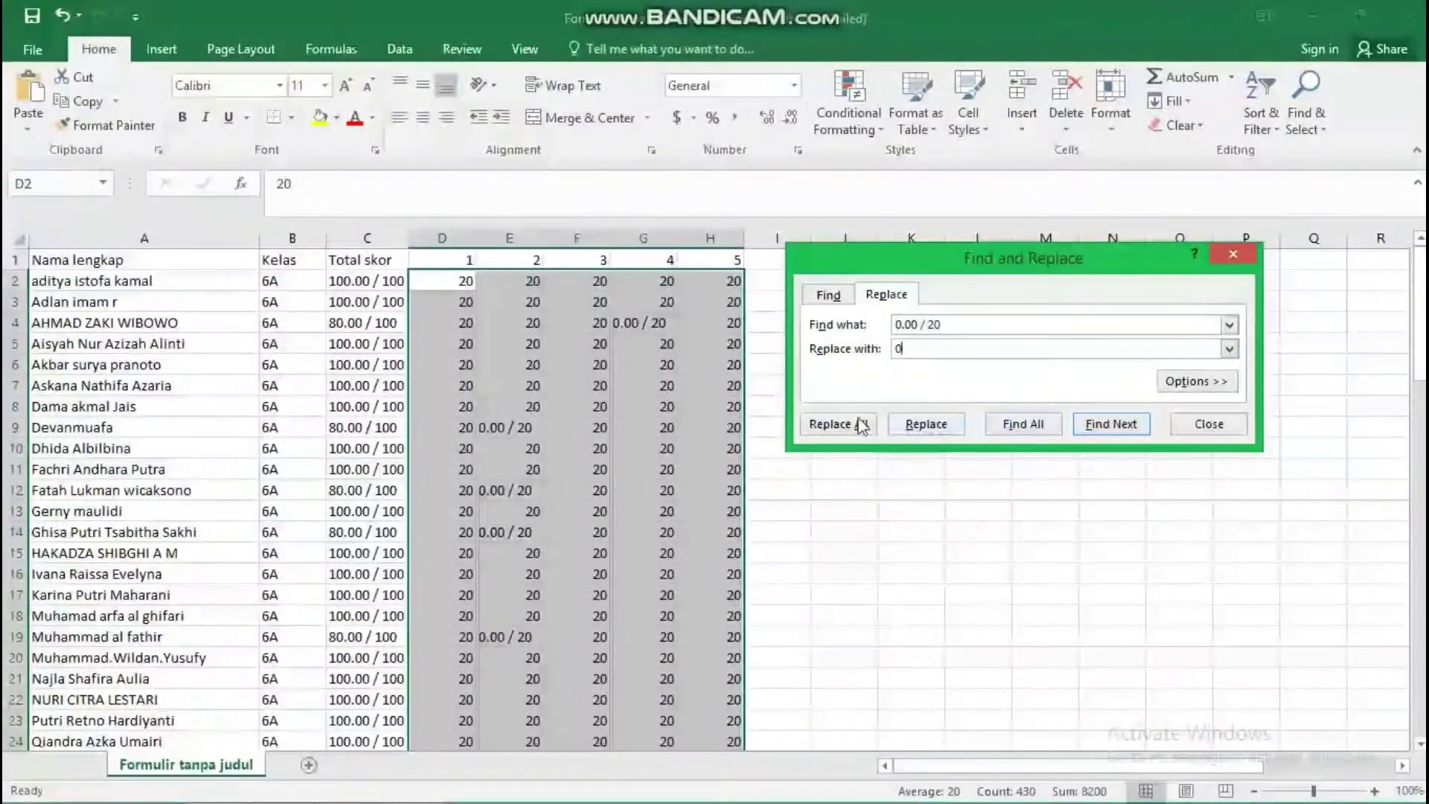
click(856, 425)
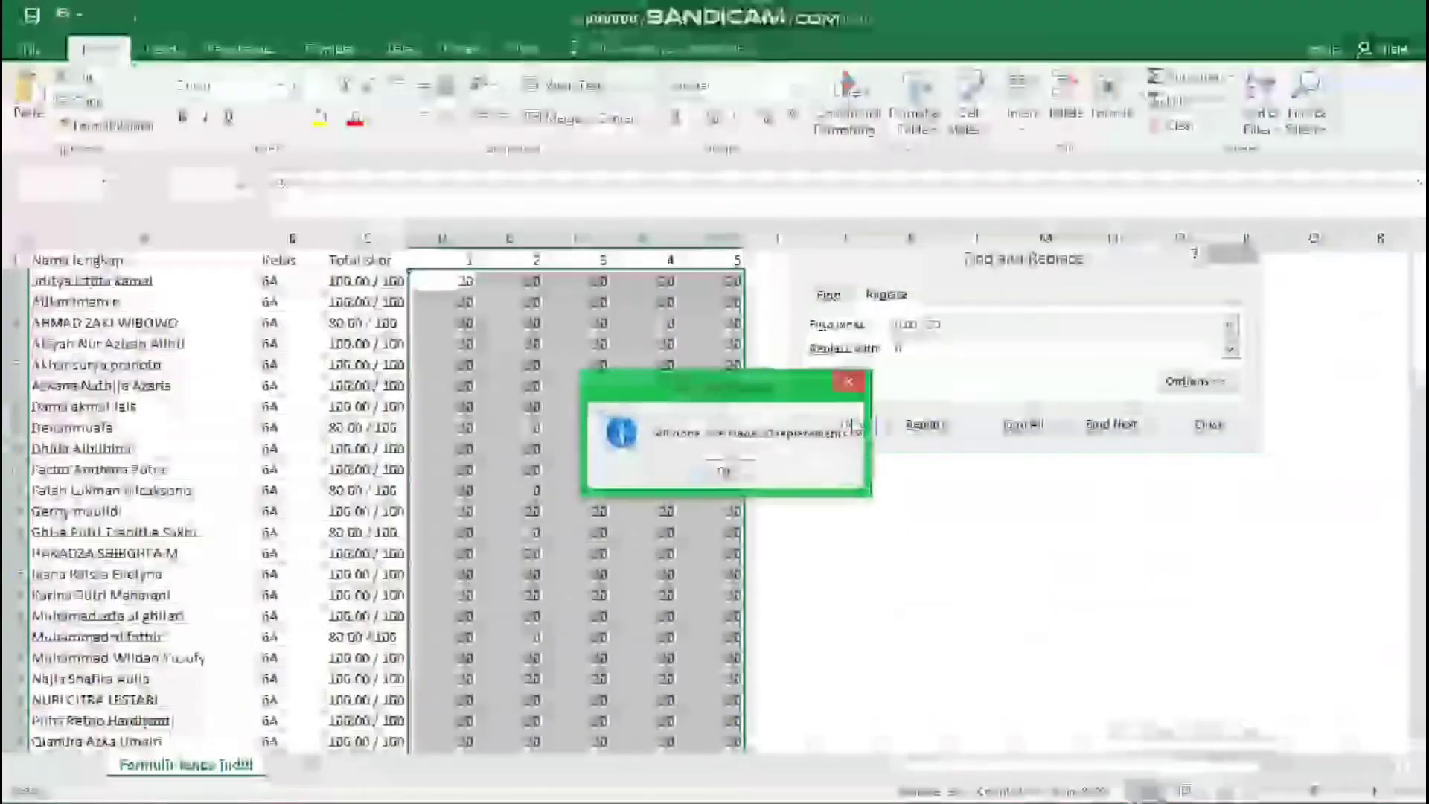
click(739, 472)
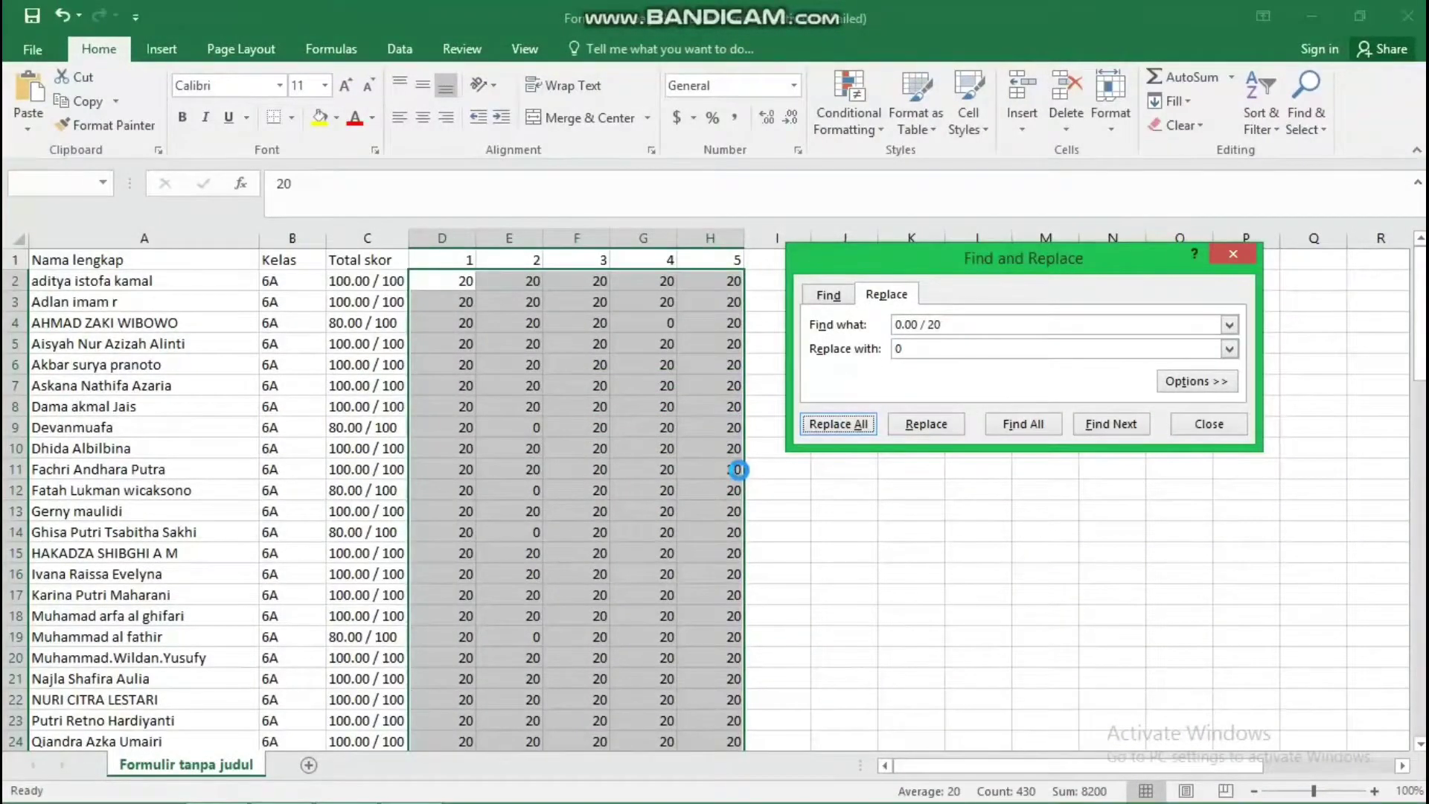
click(1194, 424)
click(1201, 425)
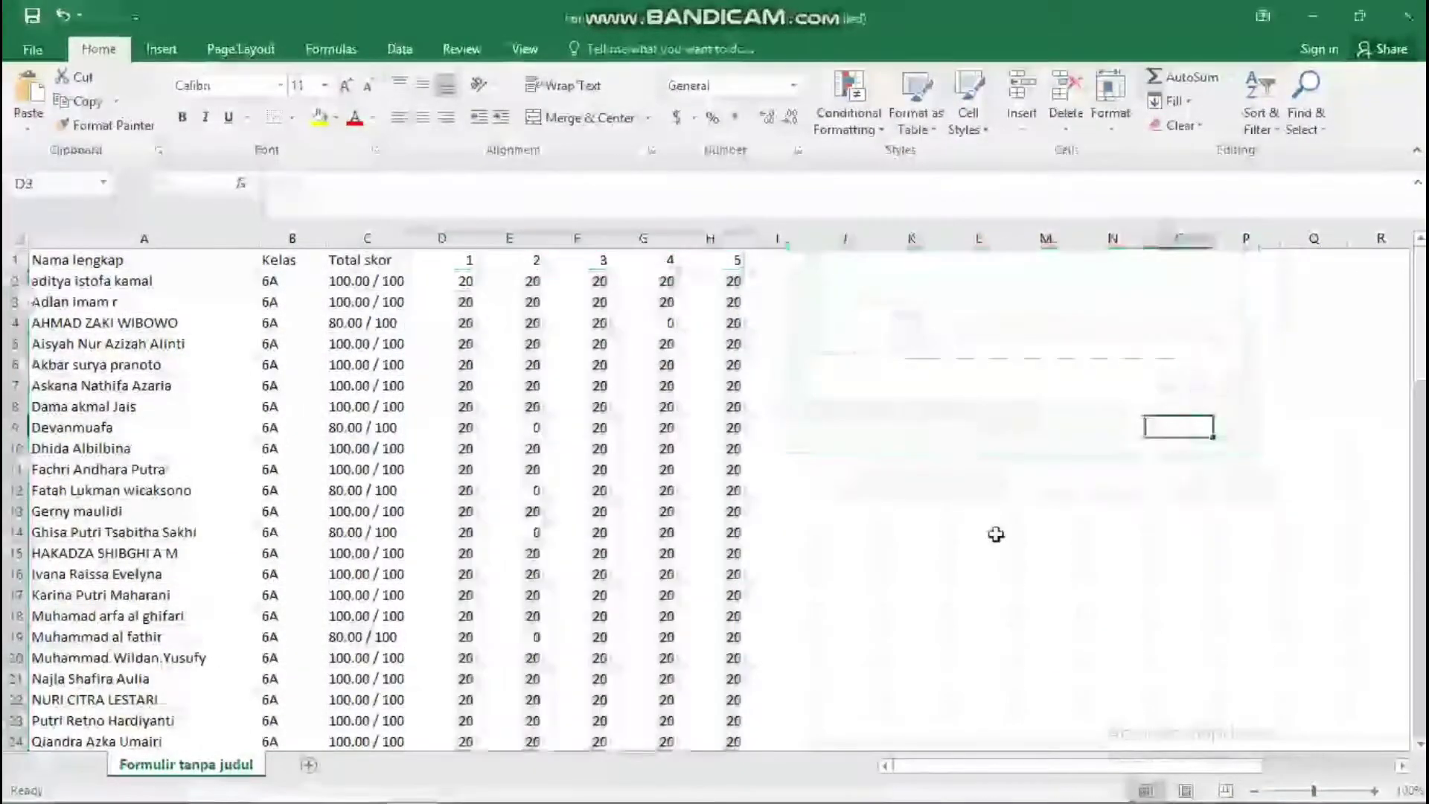
Step: Look through the question score columns D to H down the student list and check individual scores in the first rows
scroll(823, 368, down, 5)
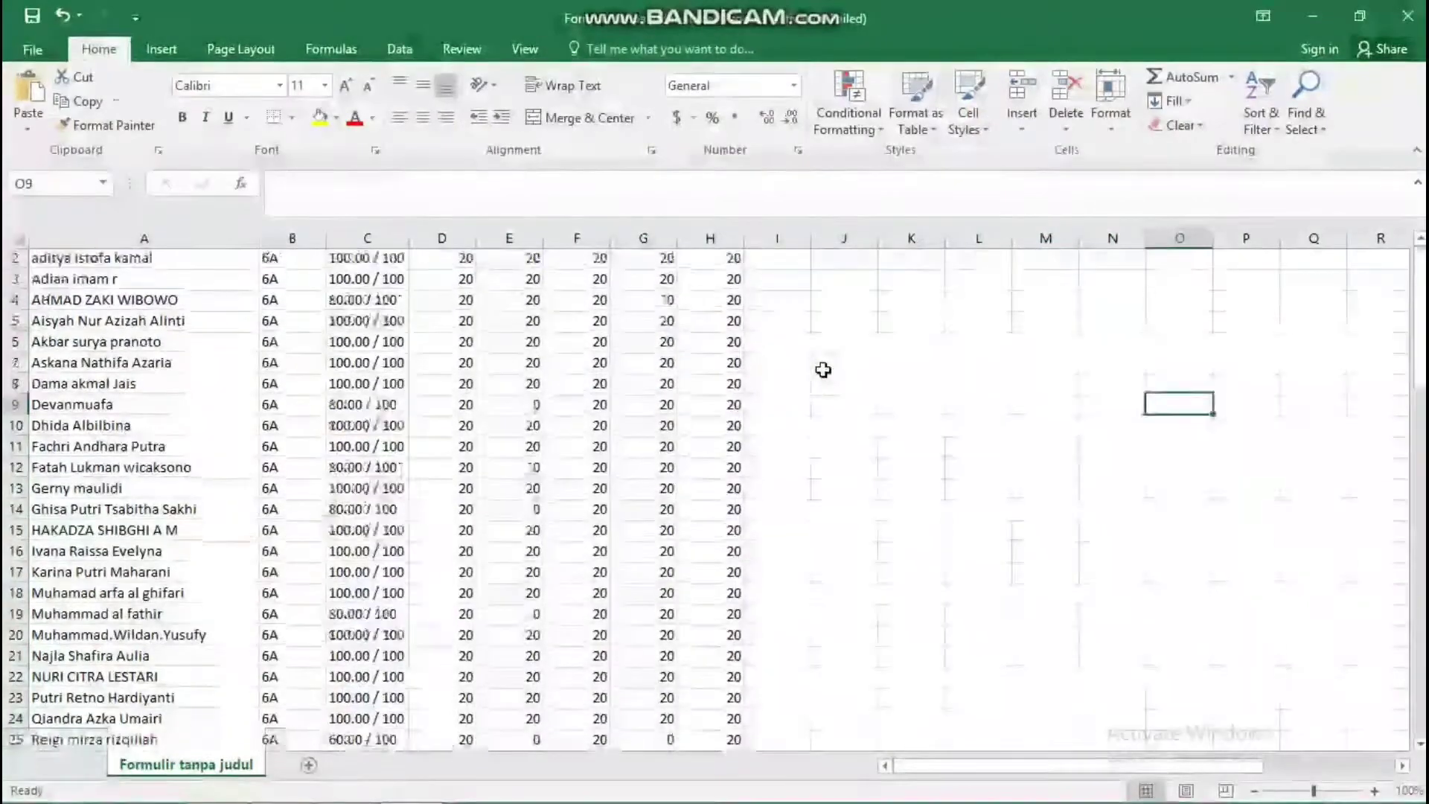
scroll(823, 370, down, 6)
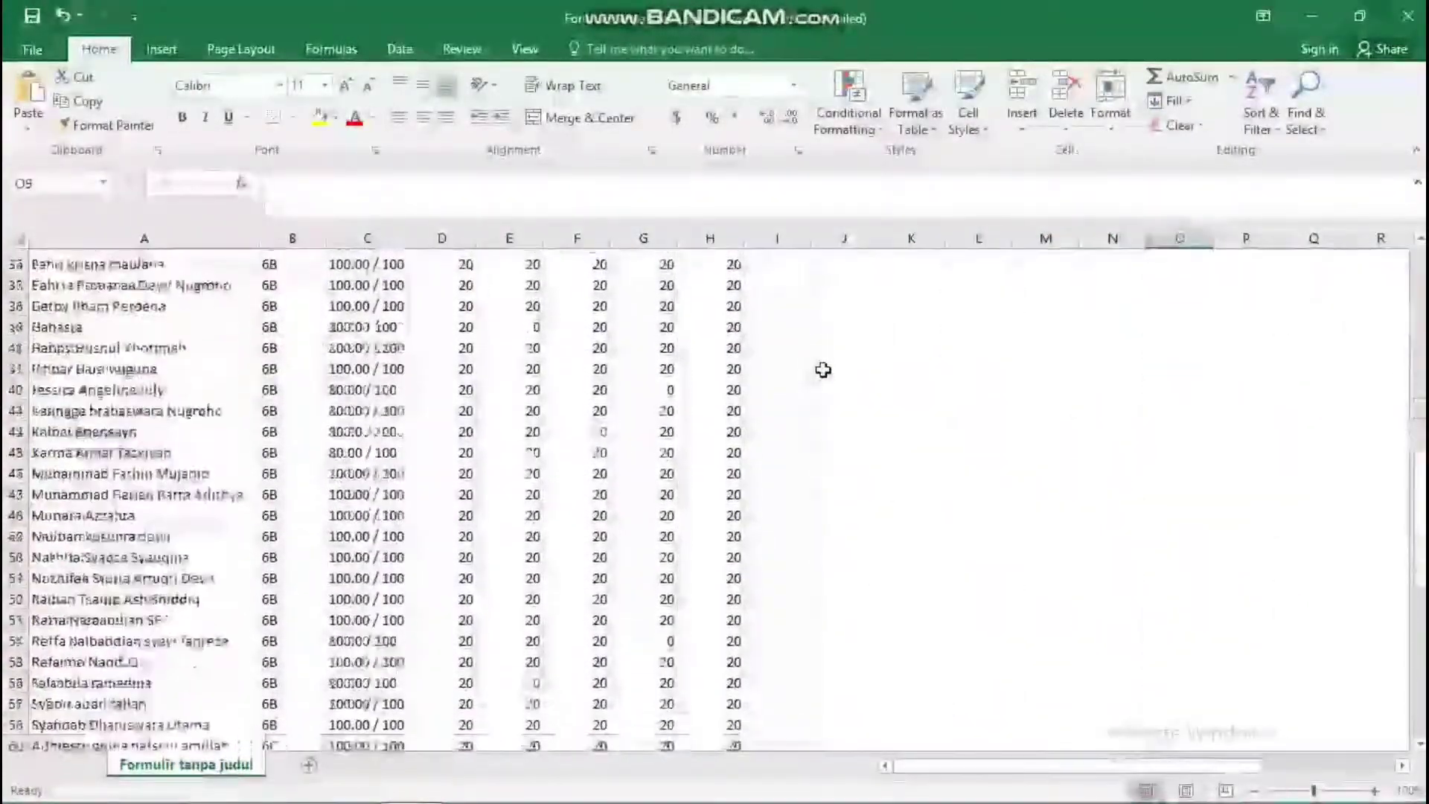
scroll(823, 370, up, 9)
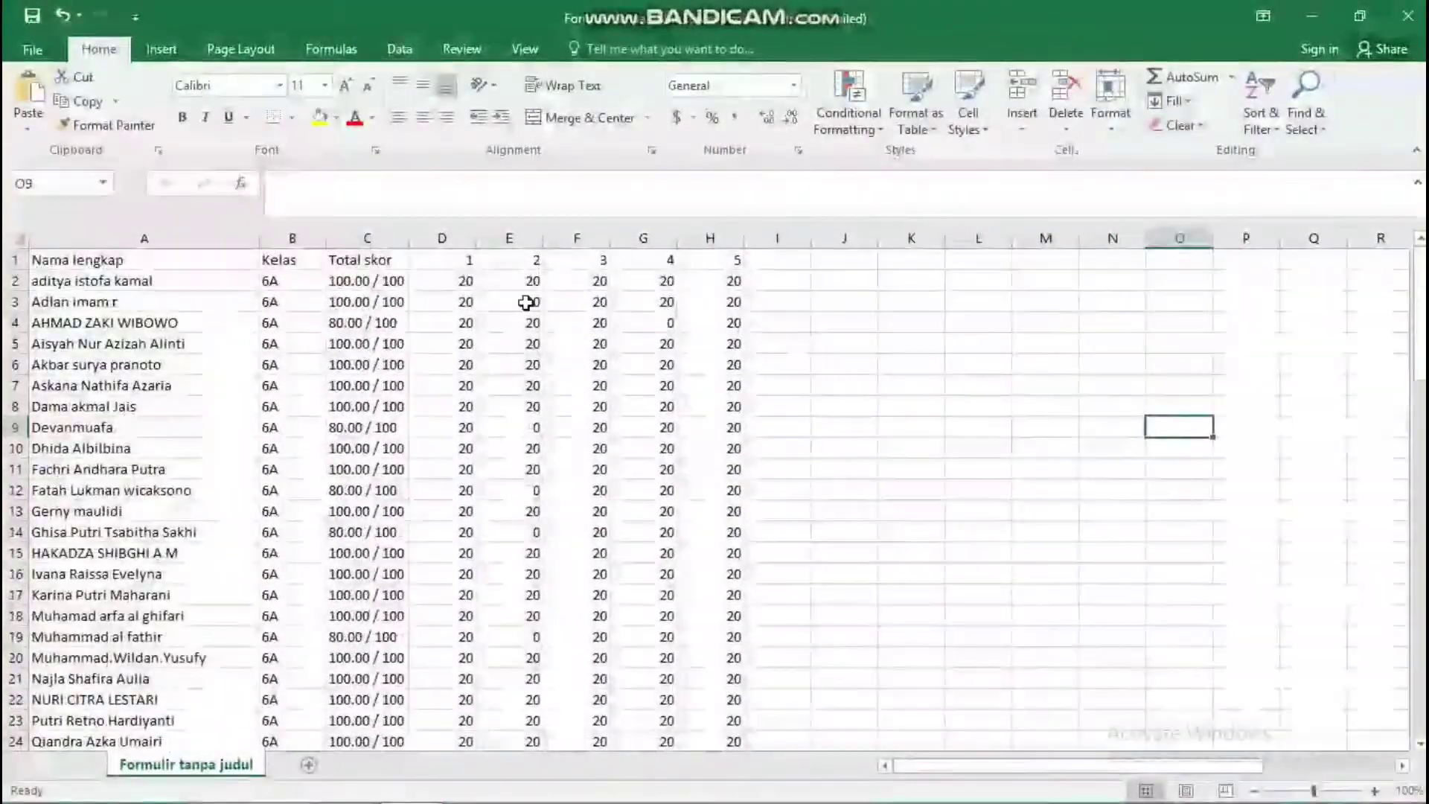
click(460, 289)
click(521, 285)
click(527, 303)
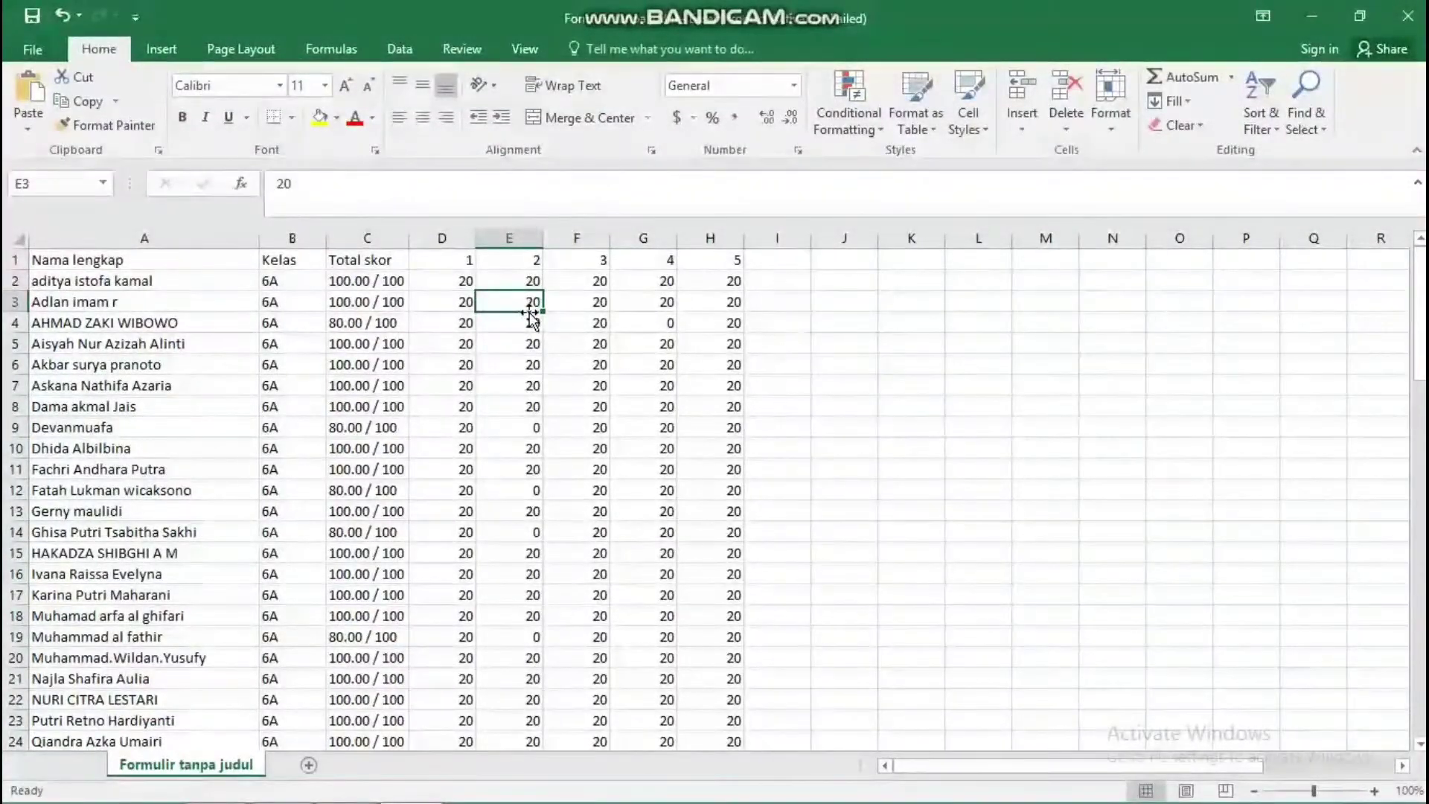
click(497, 343)
click(466, 343)
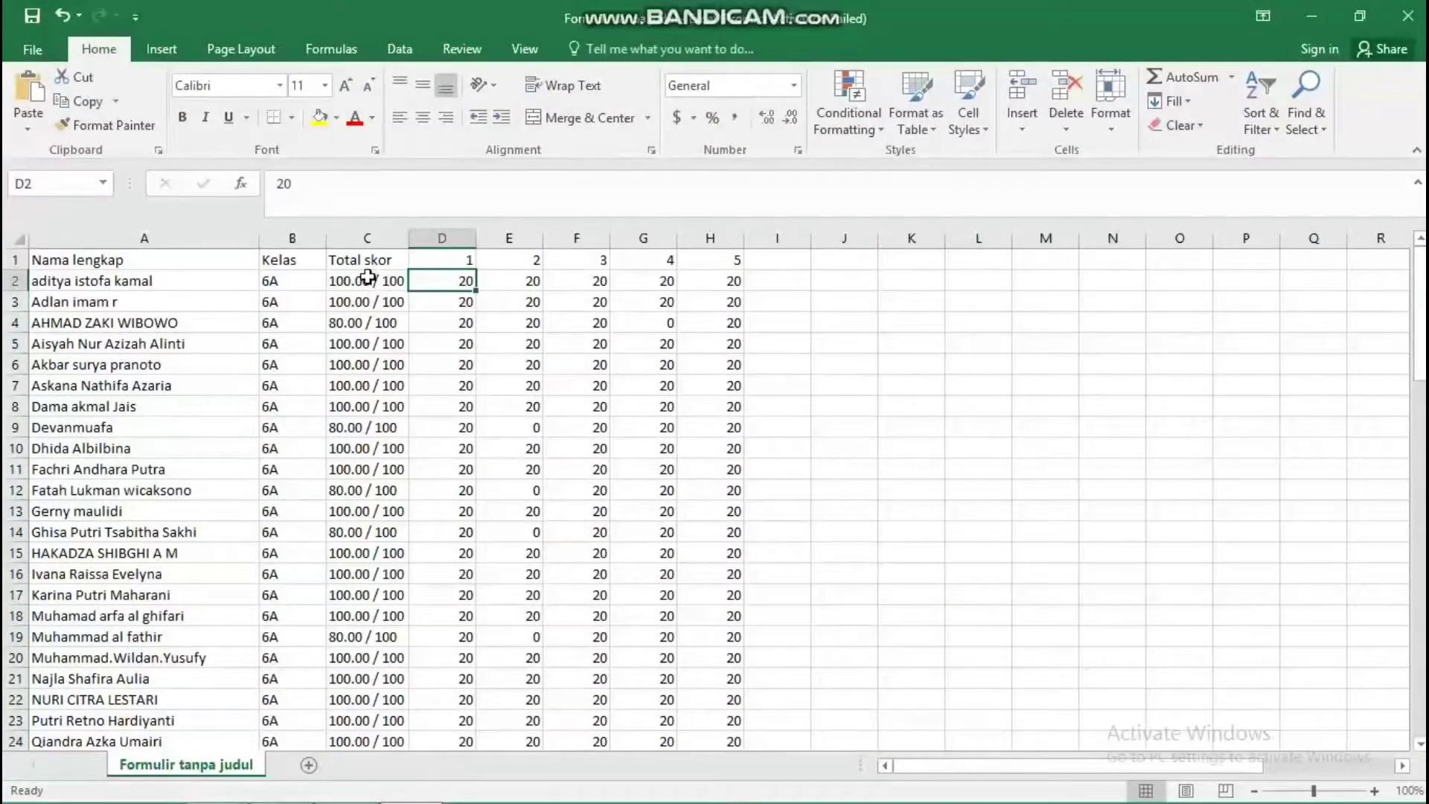
Step: Copy the total score text "100.00 / 100" from the contents of cell C2
mouse_move(367, 301)
mouse_down()
mouse_move(393, 383)
mouse_move(346, 301)
mouse_up()
click(341, 281)
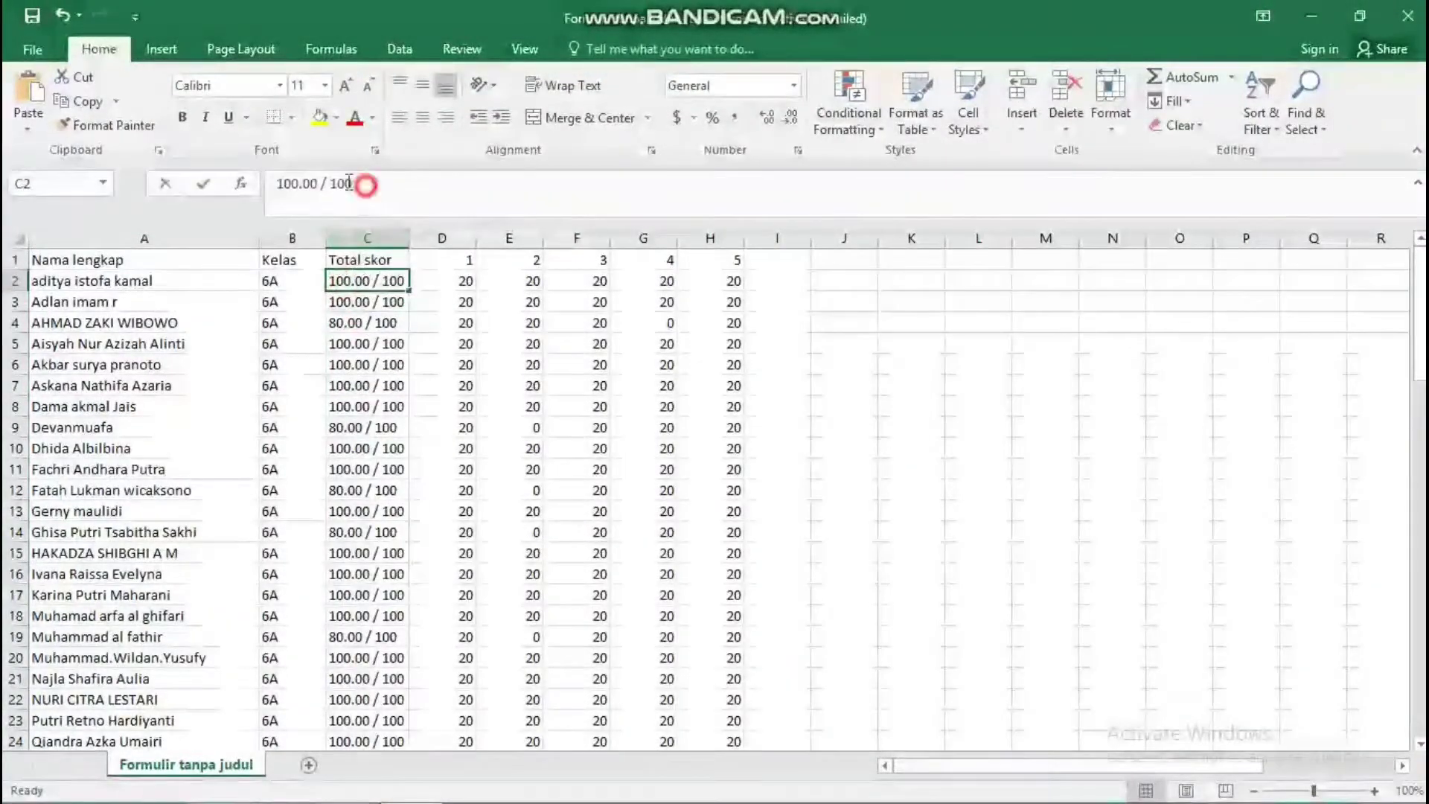
drag(365, 183, 273, 182)
right_click(297, 184)
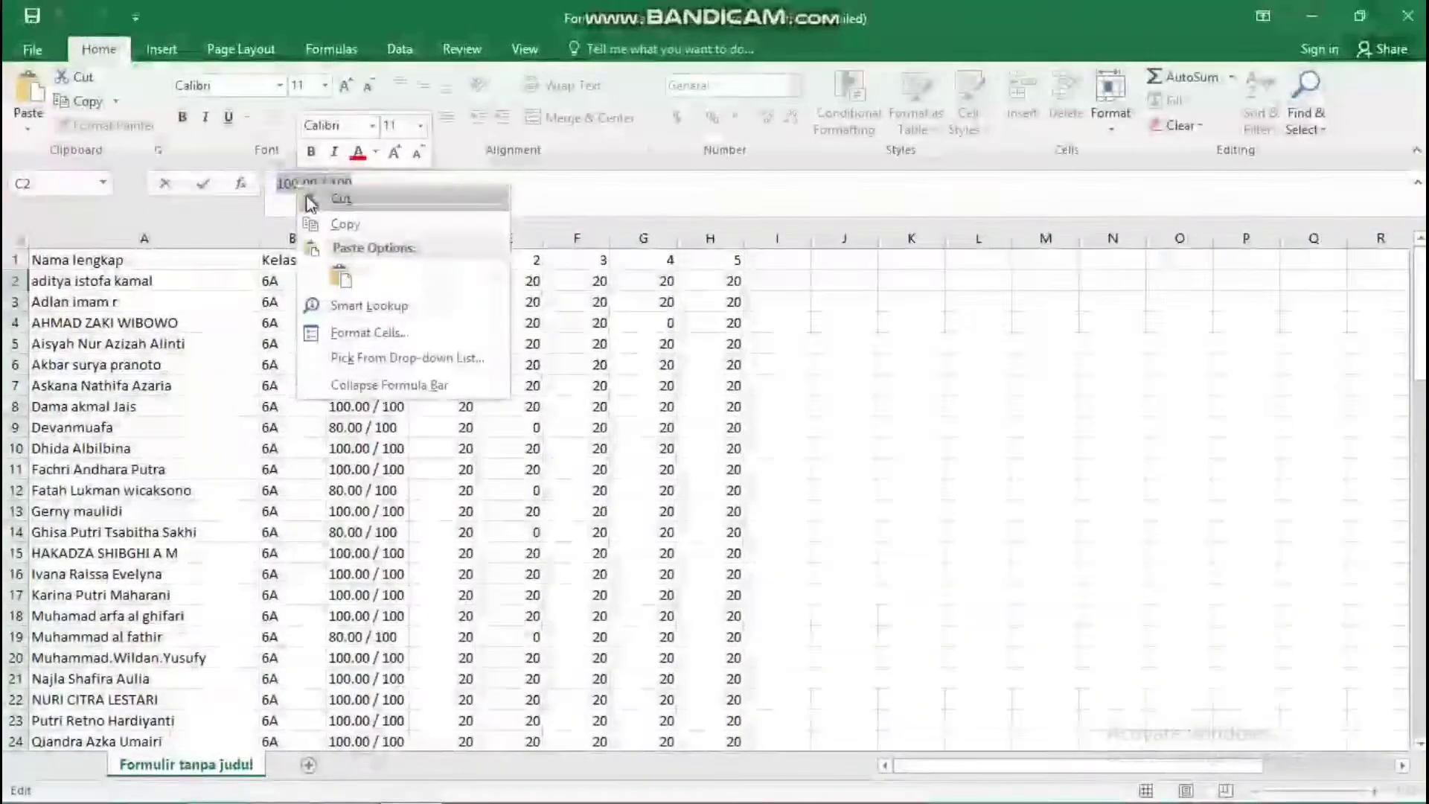
click(320, 218)
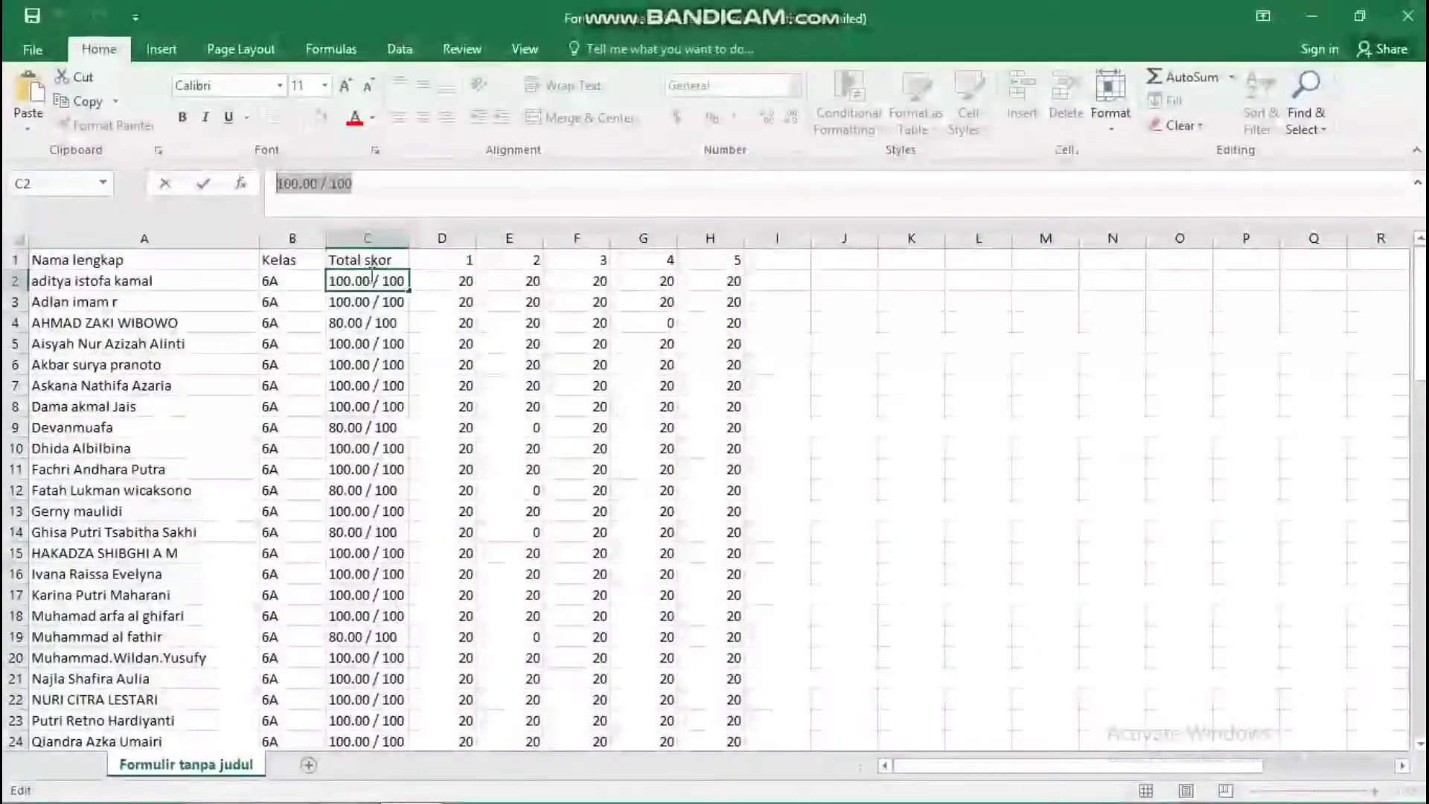
Step: Replace all occurrences of "100.00 / 100" with 100 in the total score range C2:C87
click(450, 325)
drag(377, 279, 392, 320)
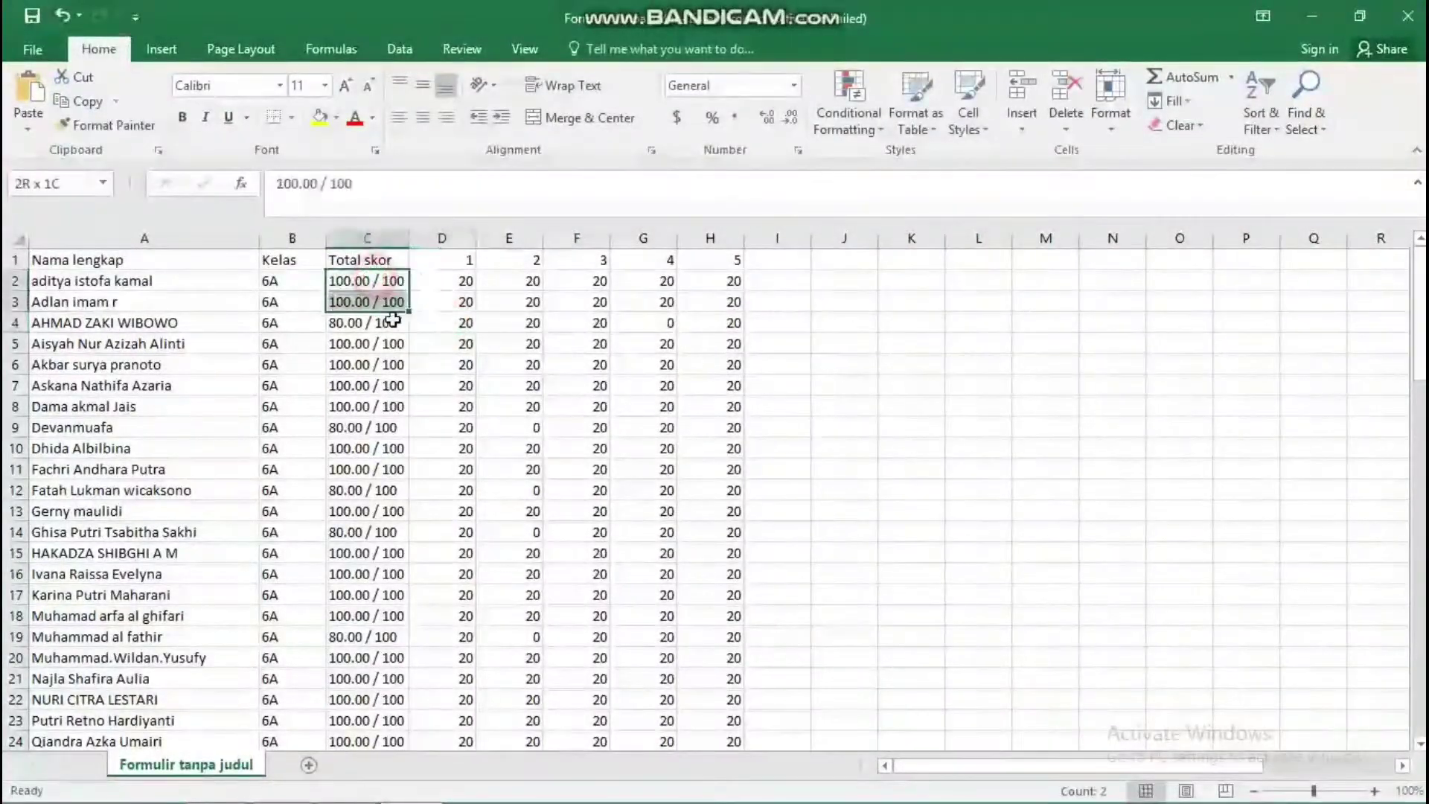
drag(363, 798, 373, 722)
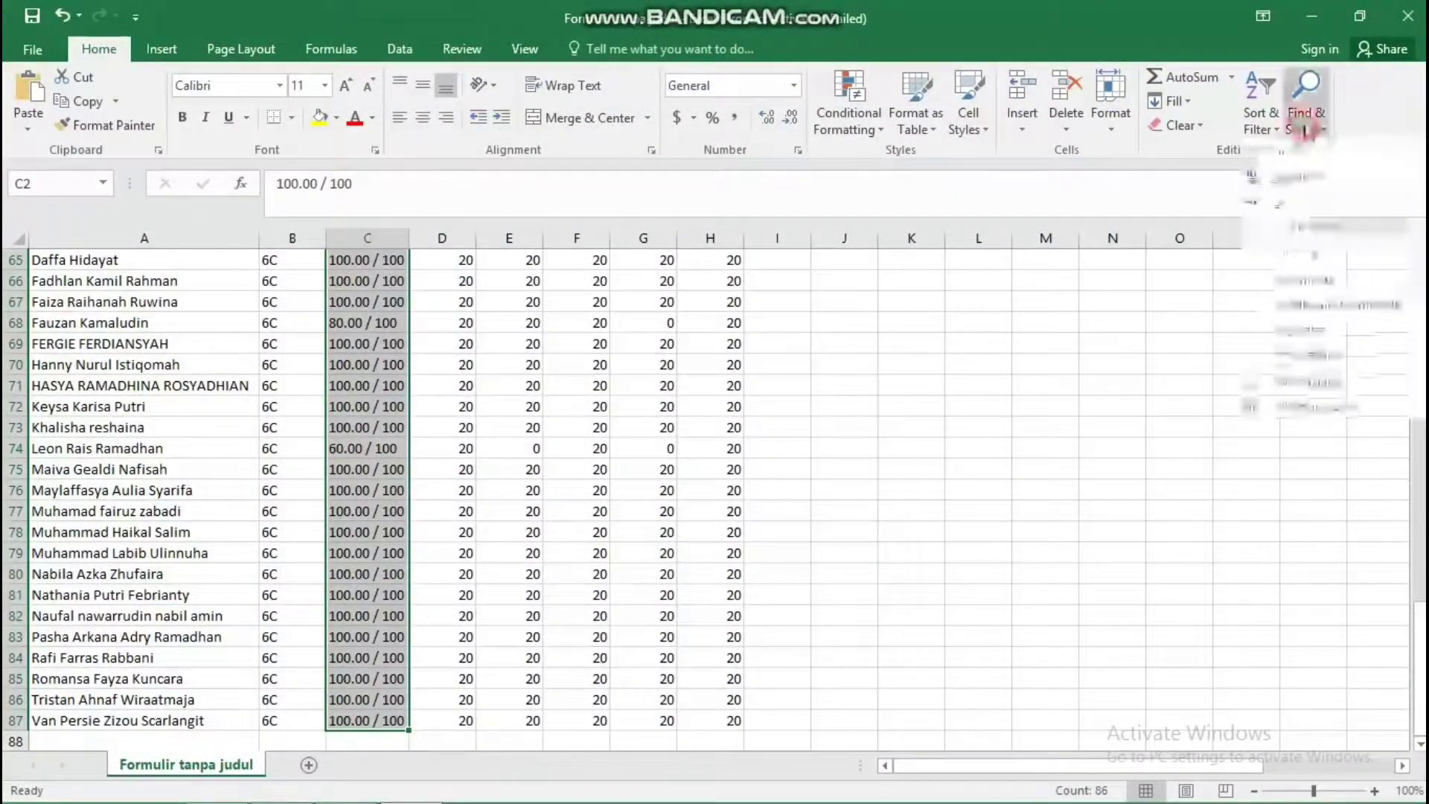
click(1317, 178)
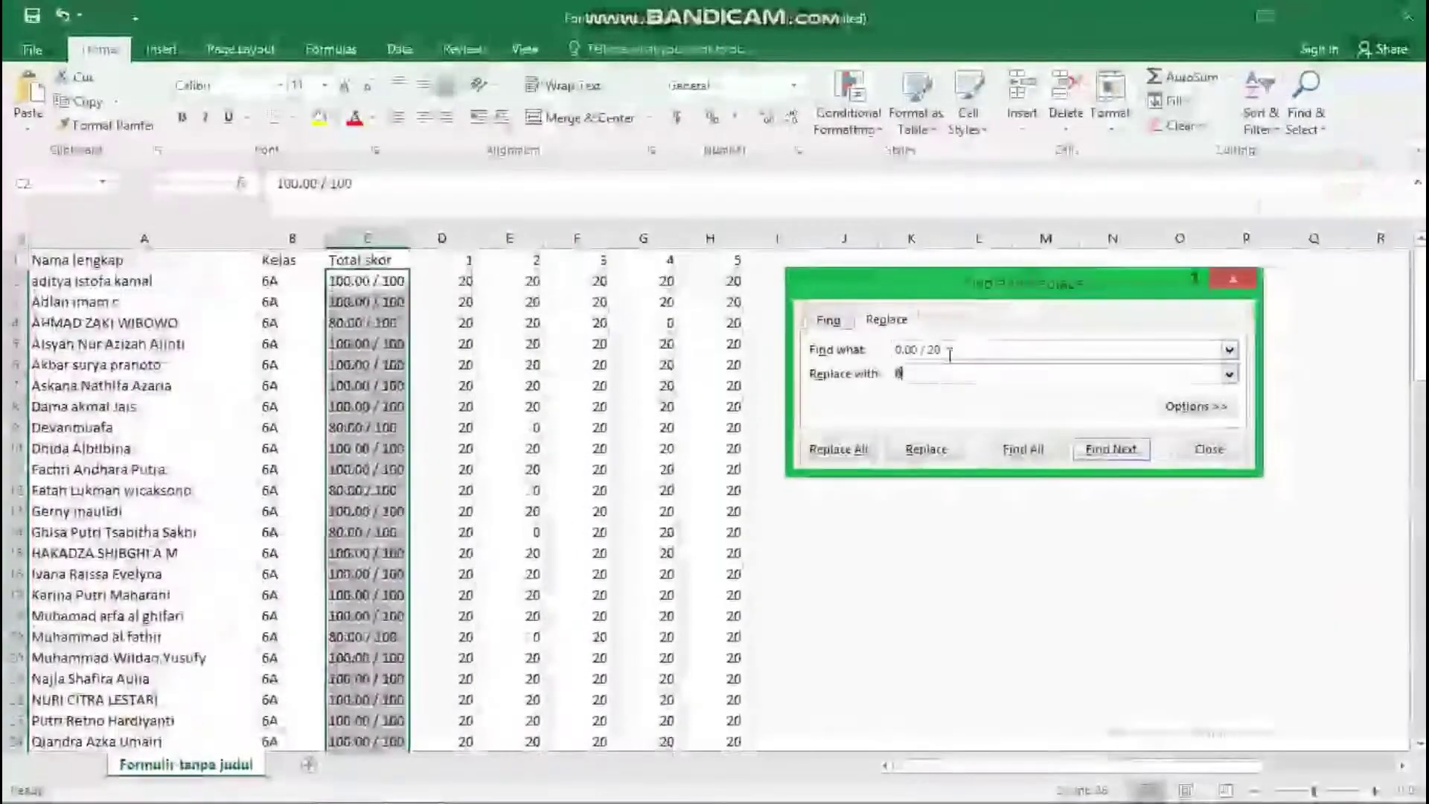
click(949, 350)
double_click(899, 353)
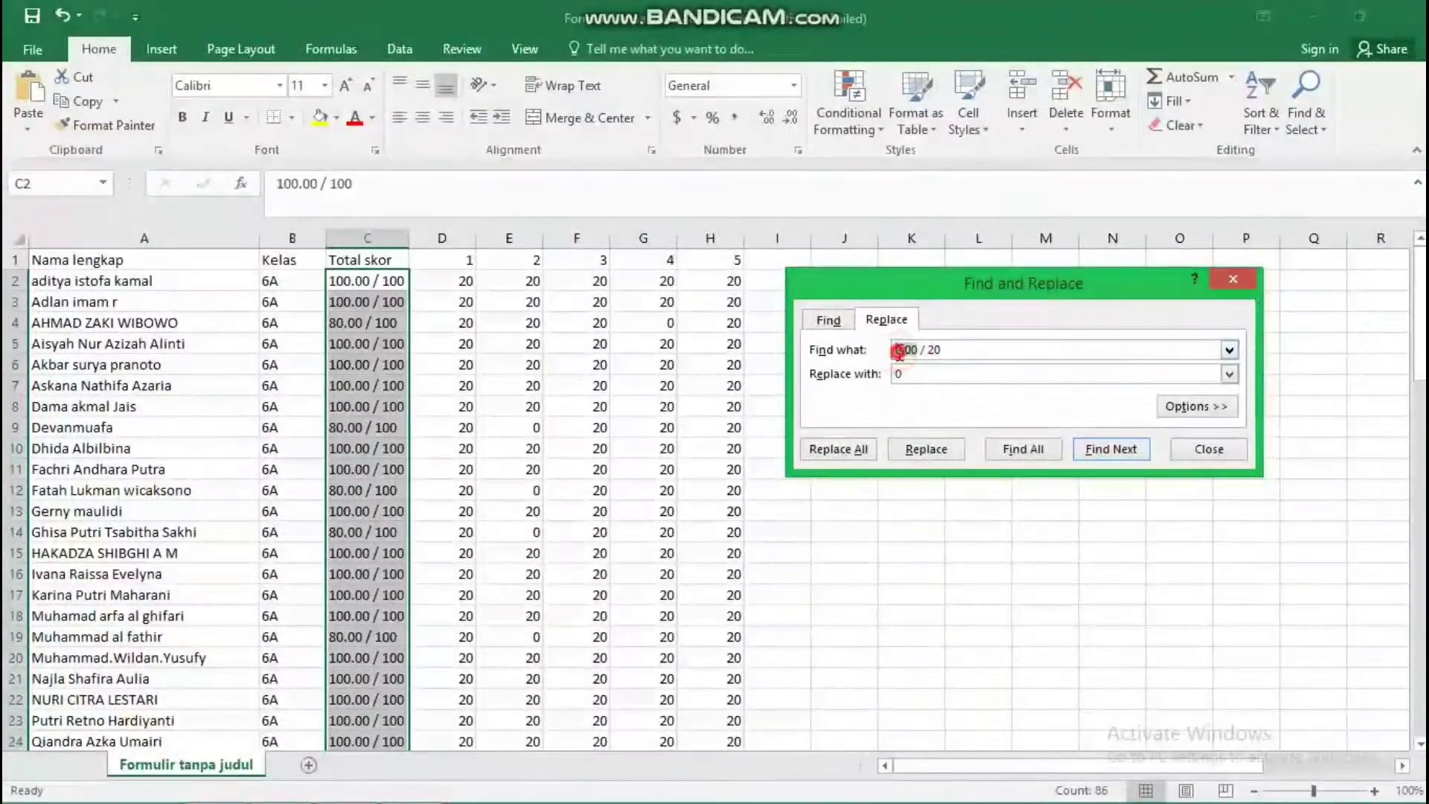
right_click(949, 350)
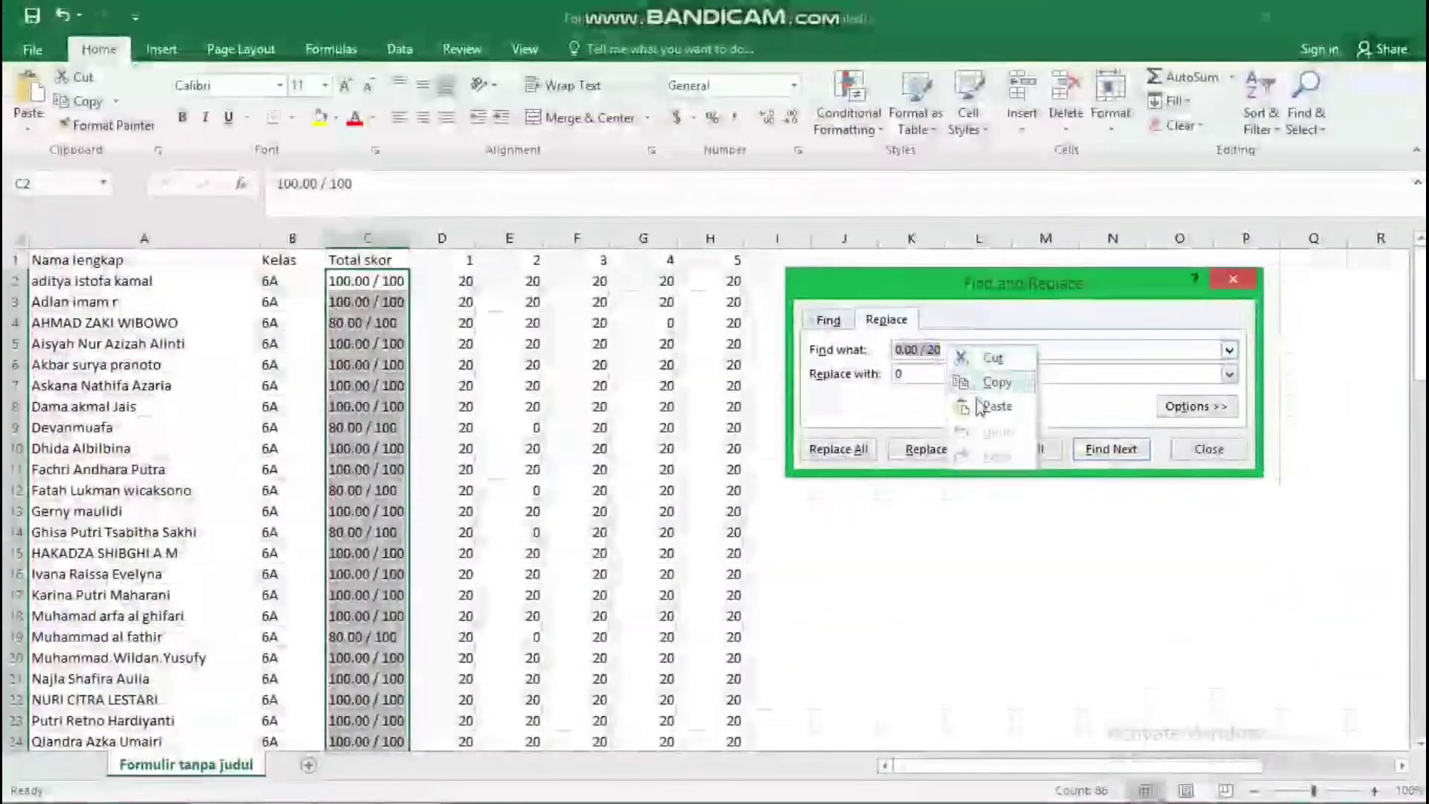
click(979, 405)
click(931, 373)
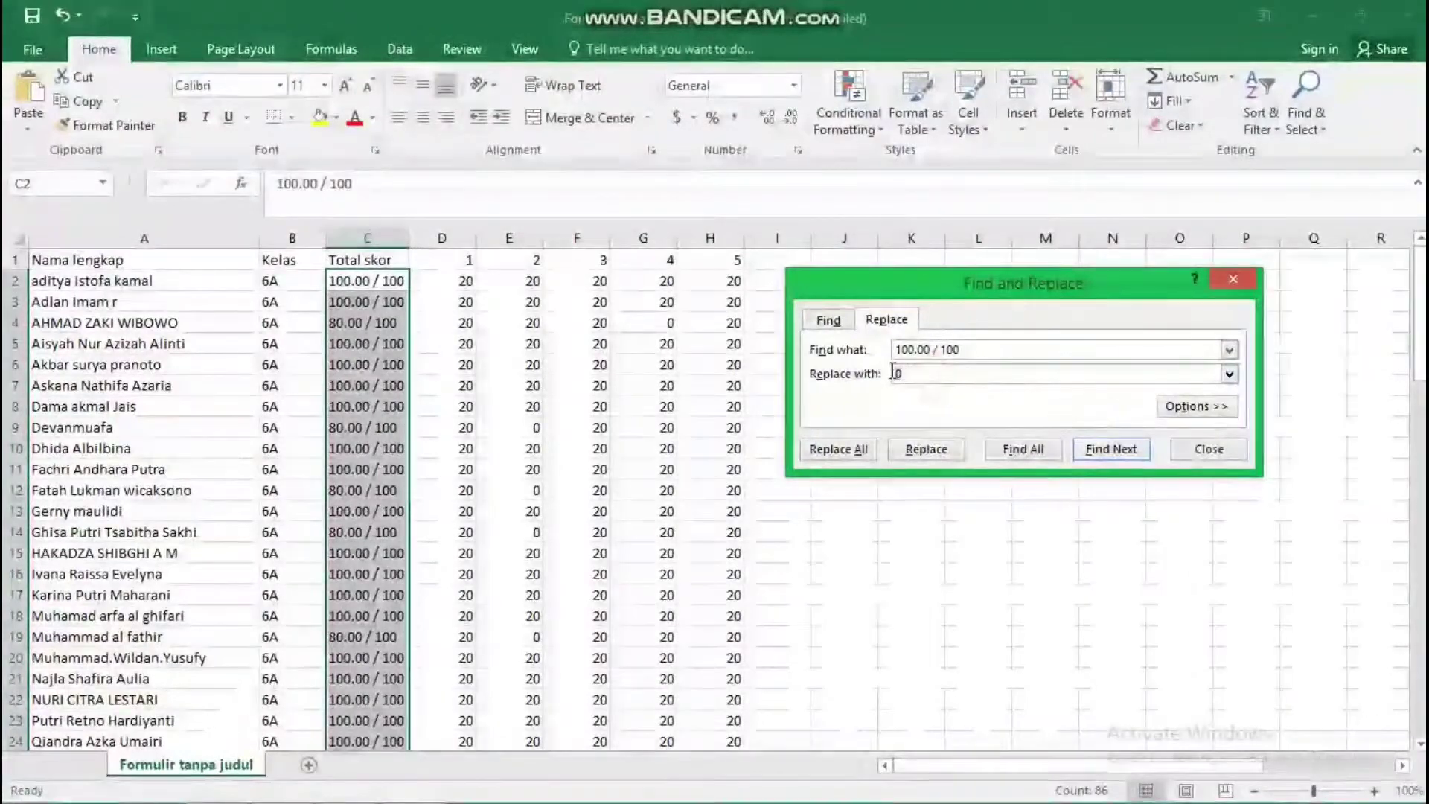
key(BackSpace)
text(1)
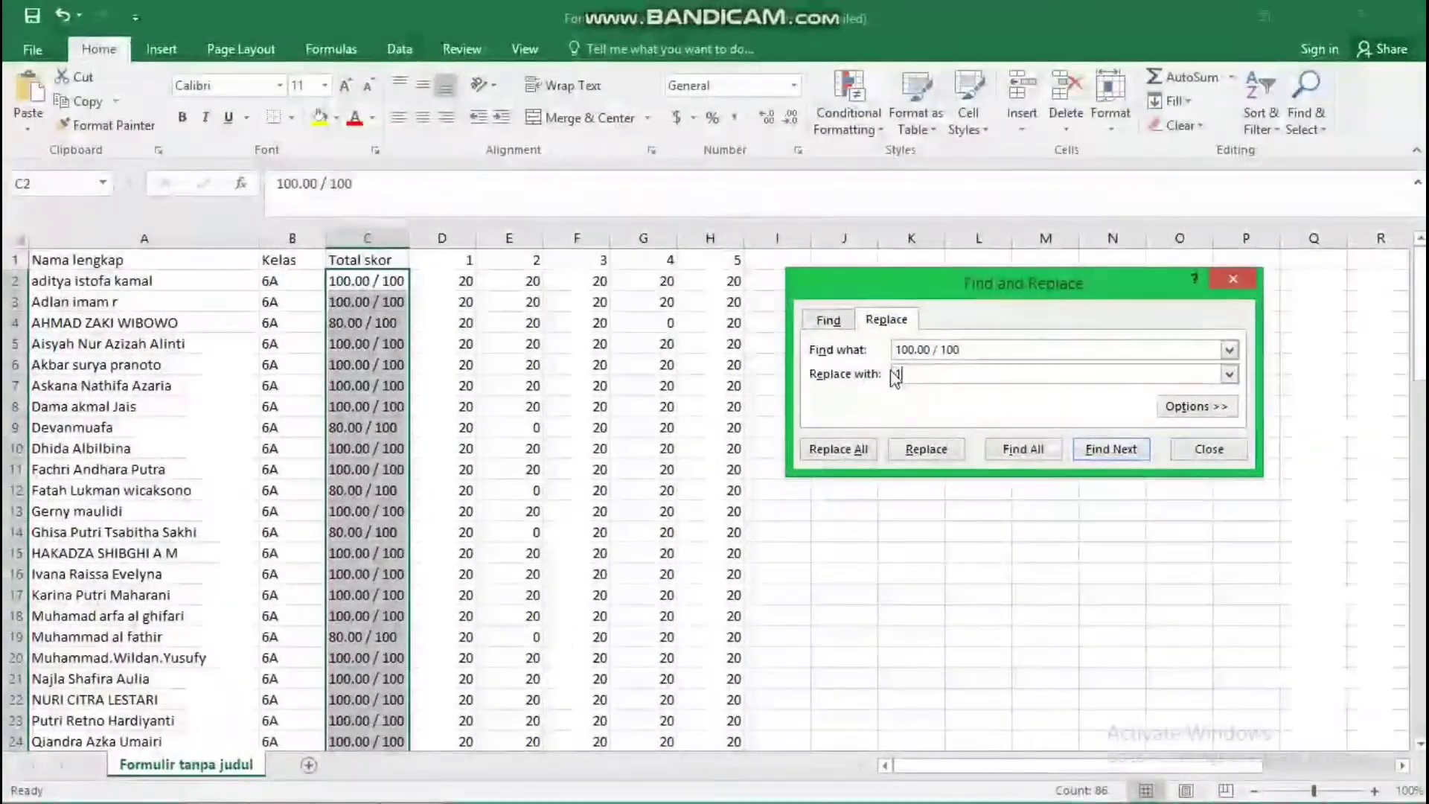
text(00)
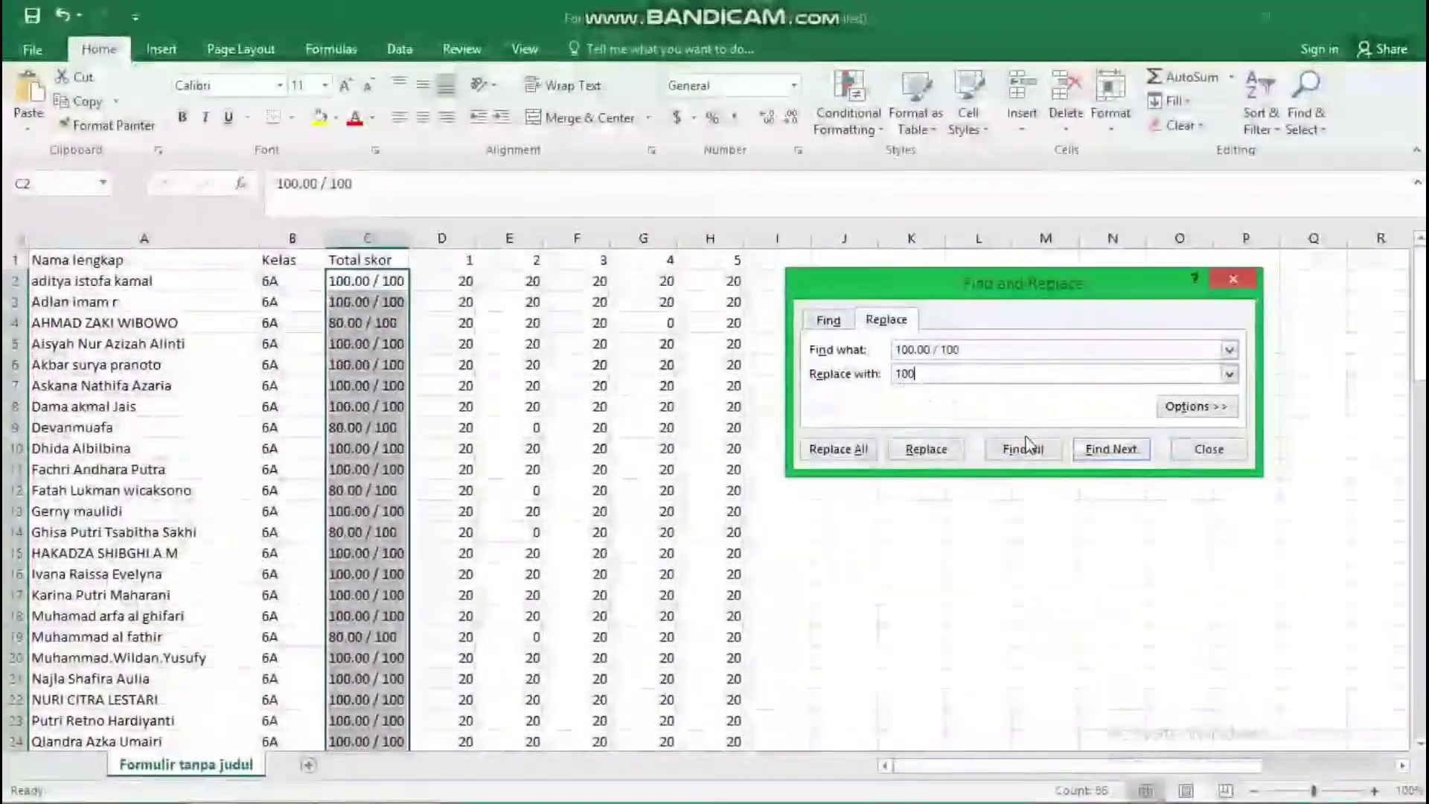
click(838, 449)
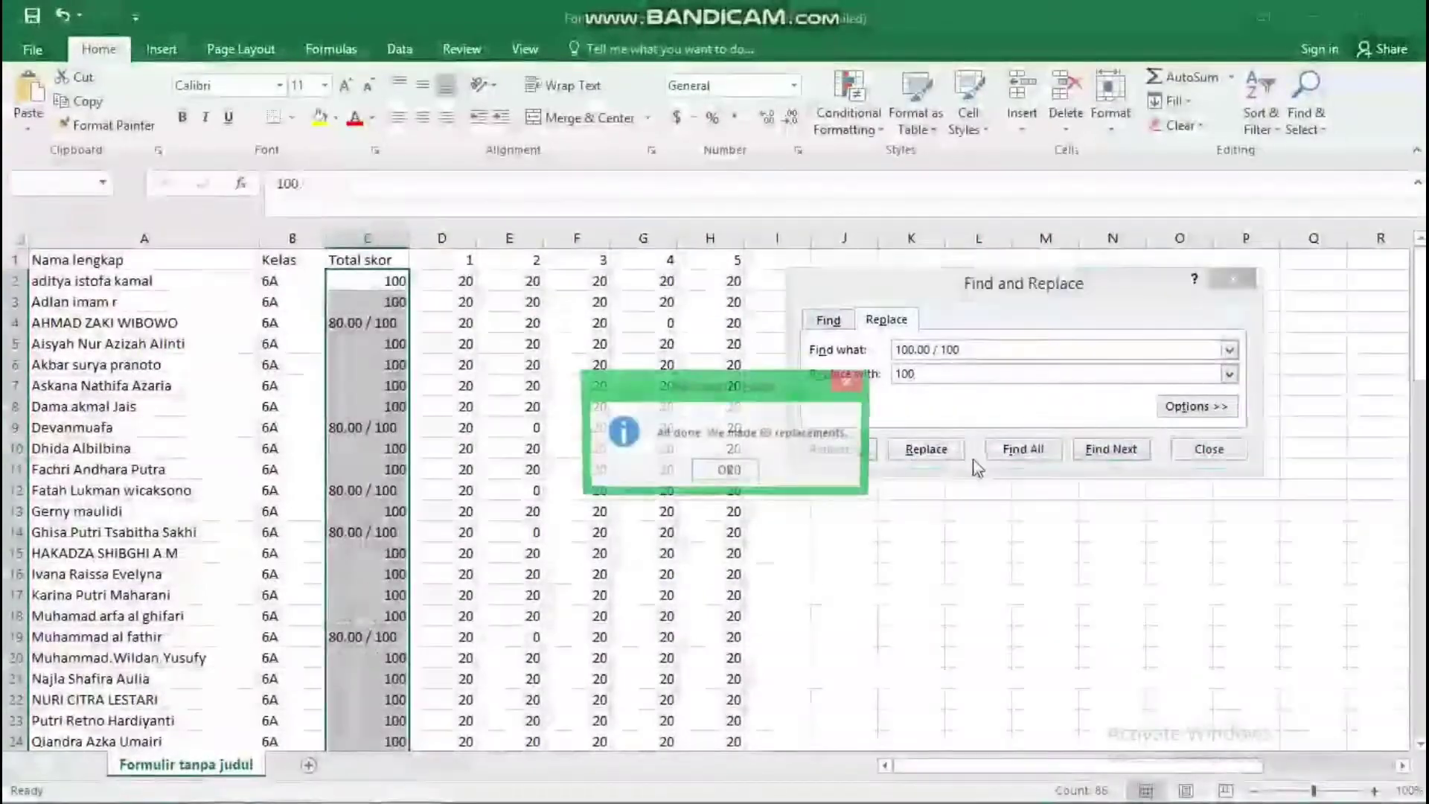
click(737, 469)
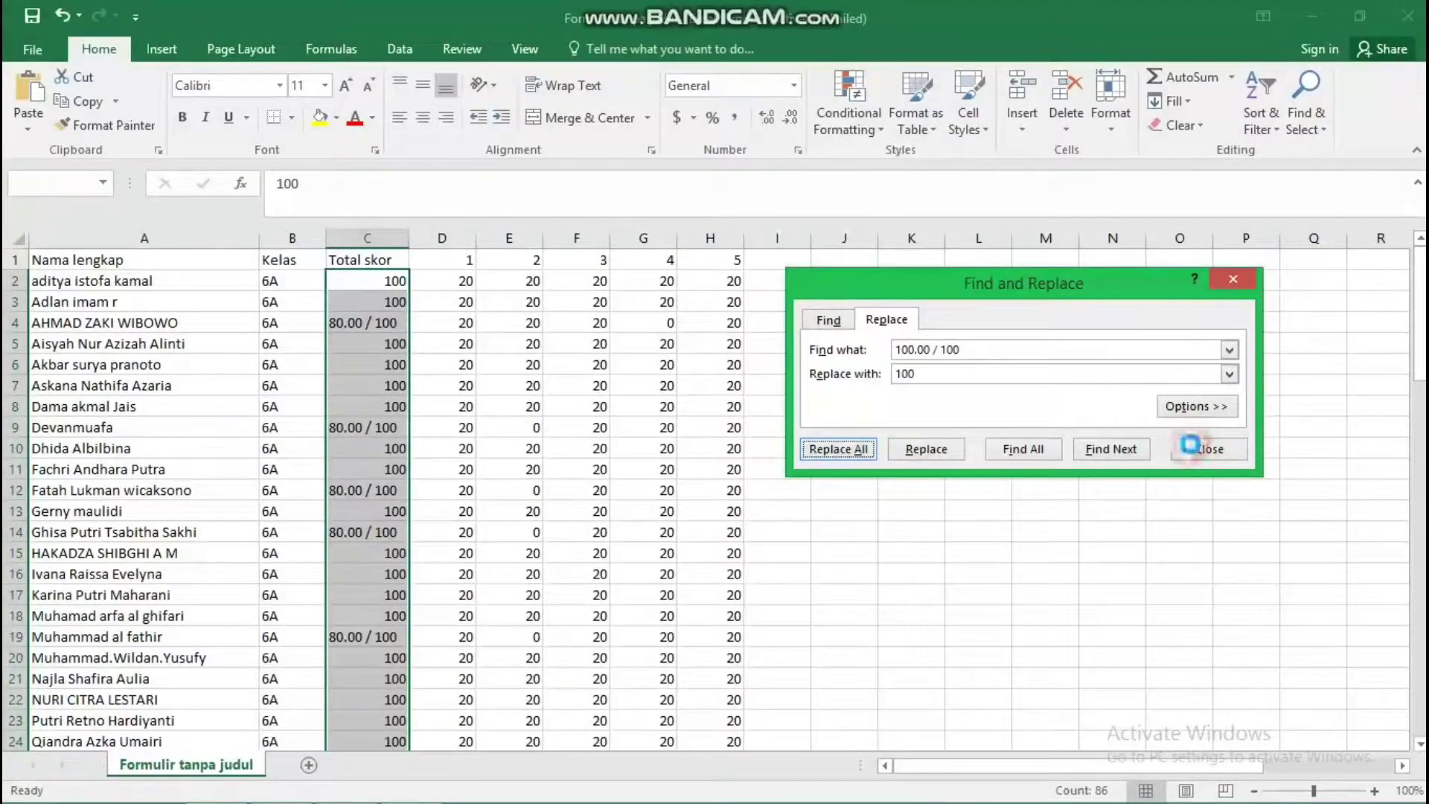
click(1217, 445)
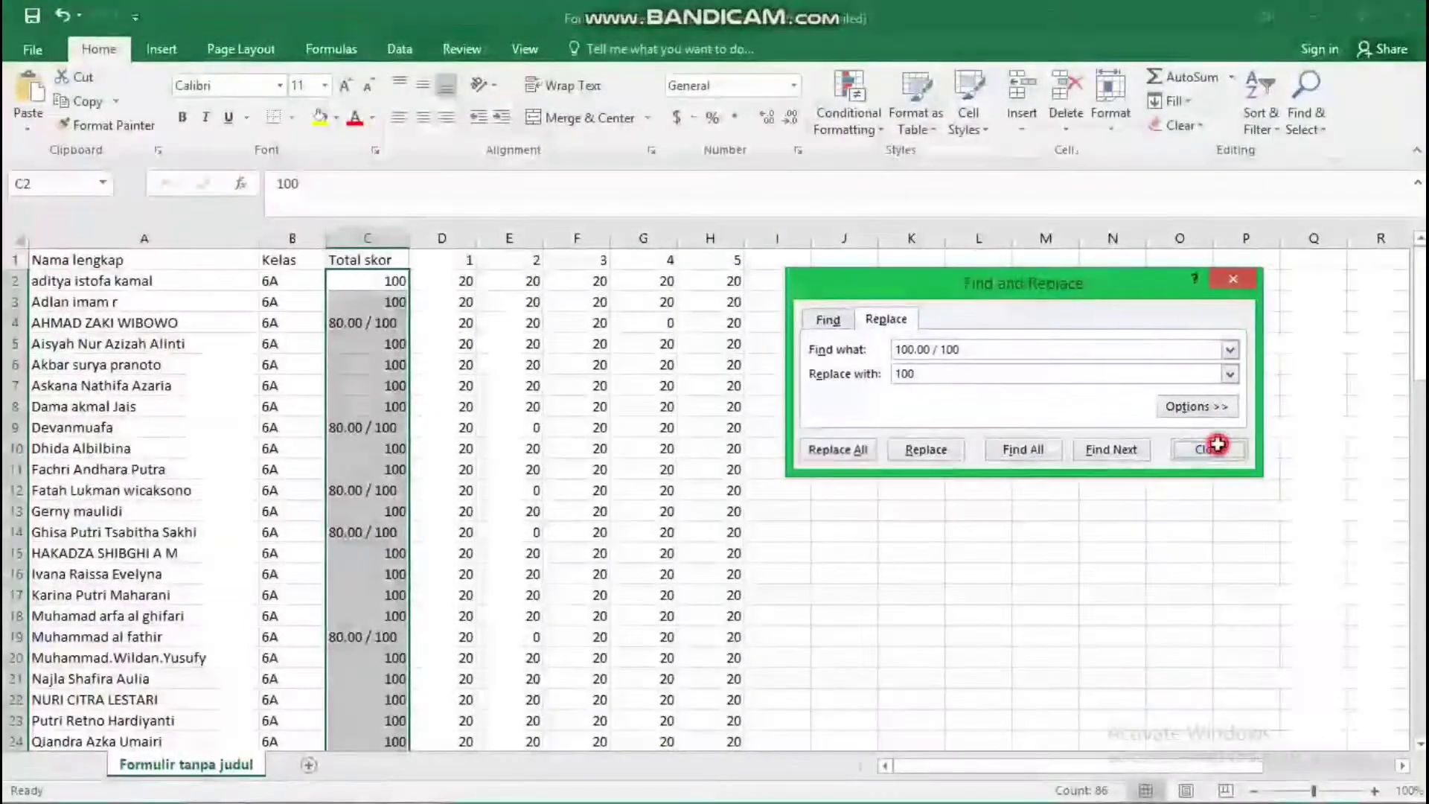
click(1224, 447)
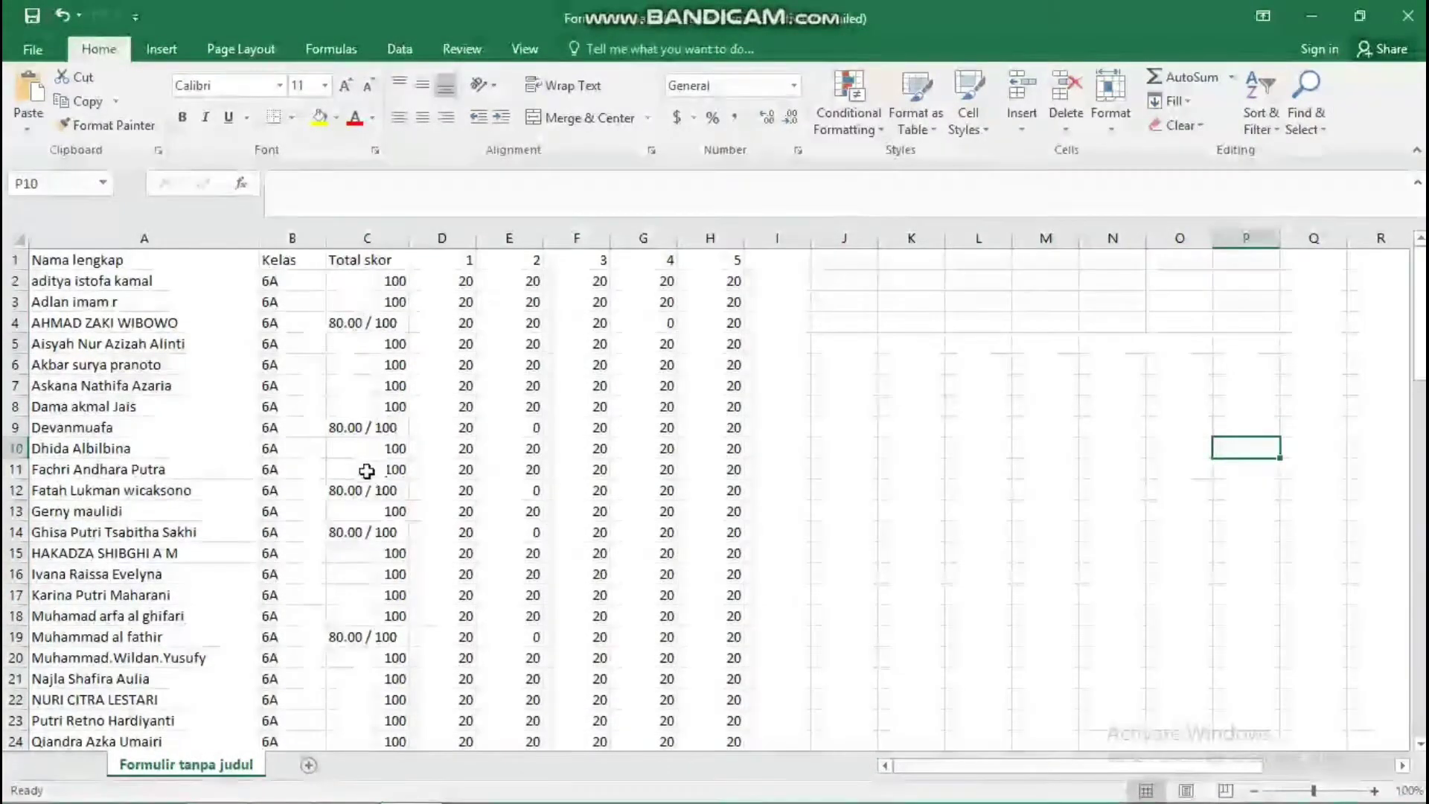
Step: Copy the total score text "80.00 / 100" from the contents of cell C4
scroll(350, 543, down, 1)
scroll(350, 542, down, 1)
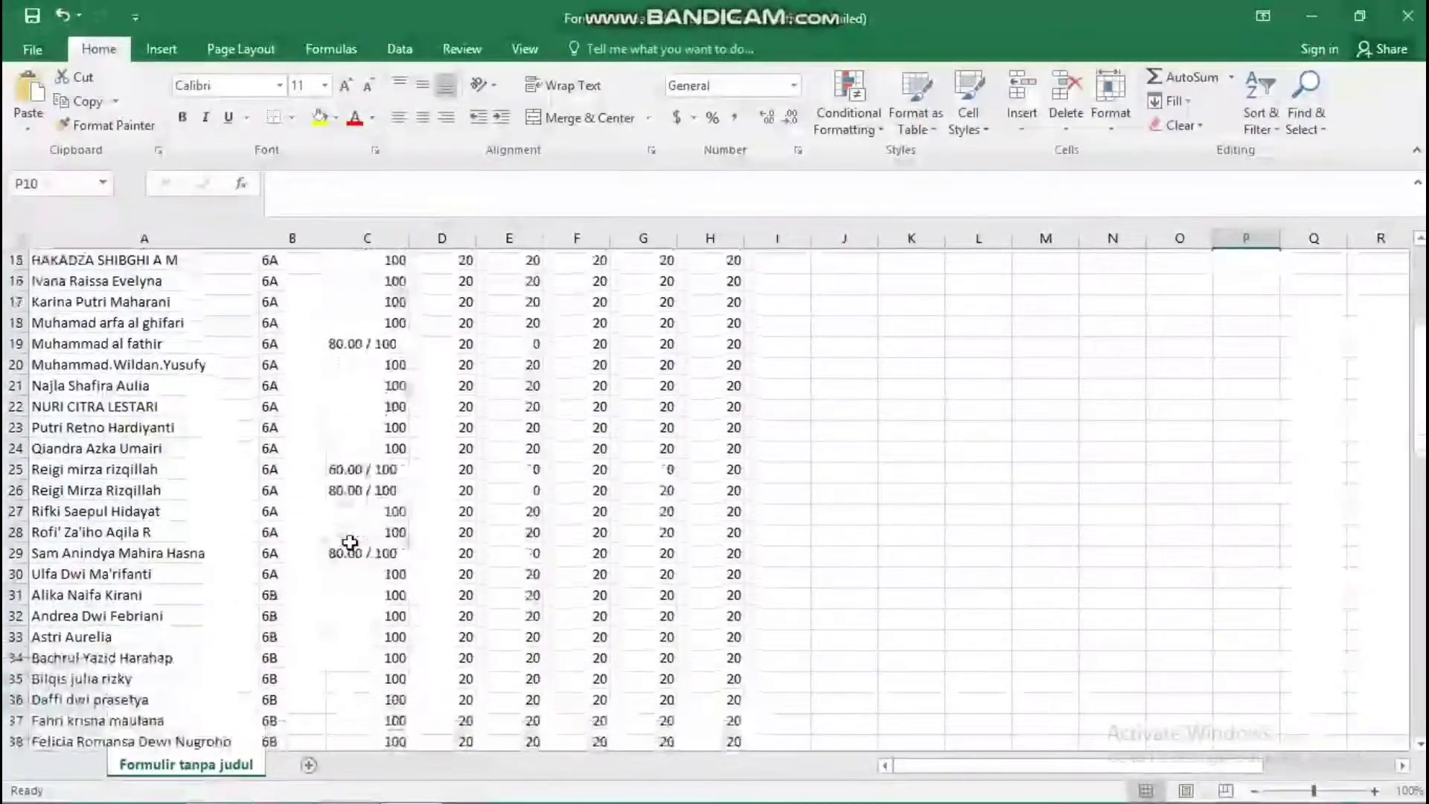
scroll(350, 543, down, 9)
scroll(350, 543, up, 5)
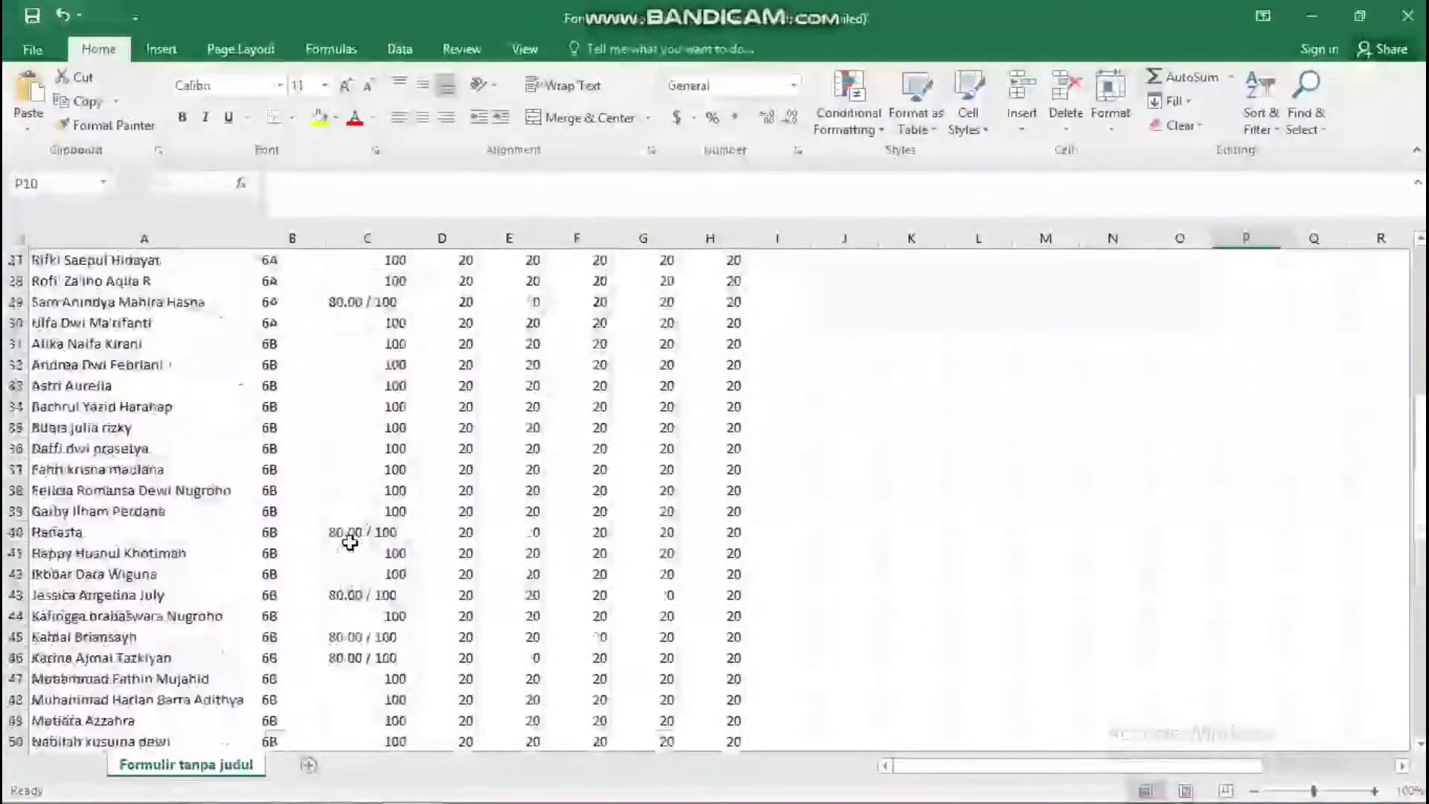
scroll(350, 542, up, 9)
click(350, 323)
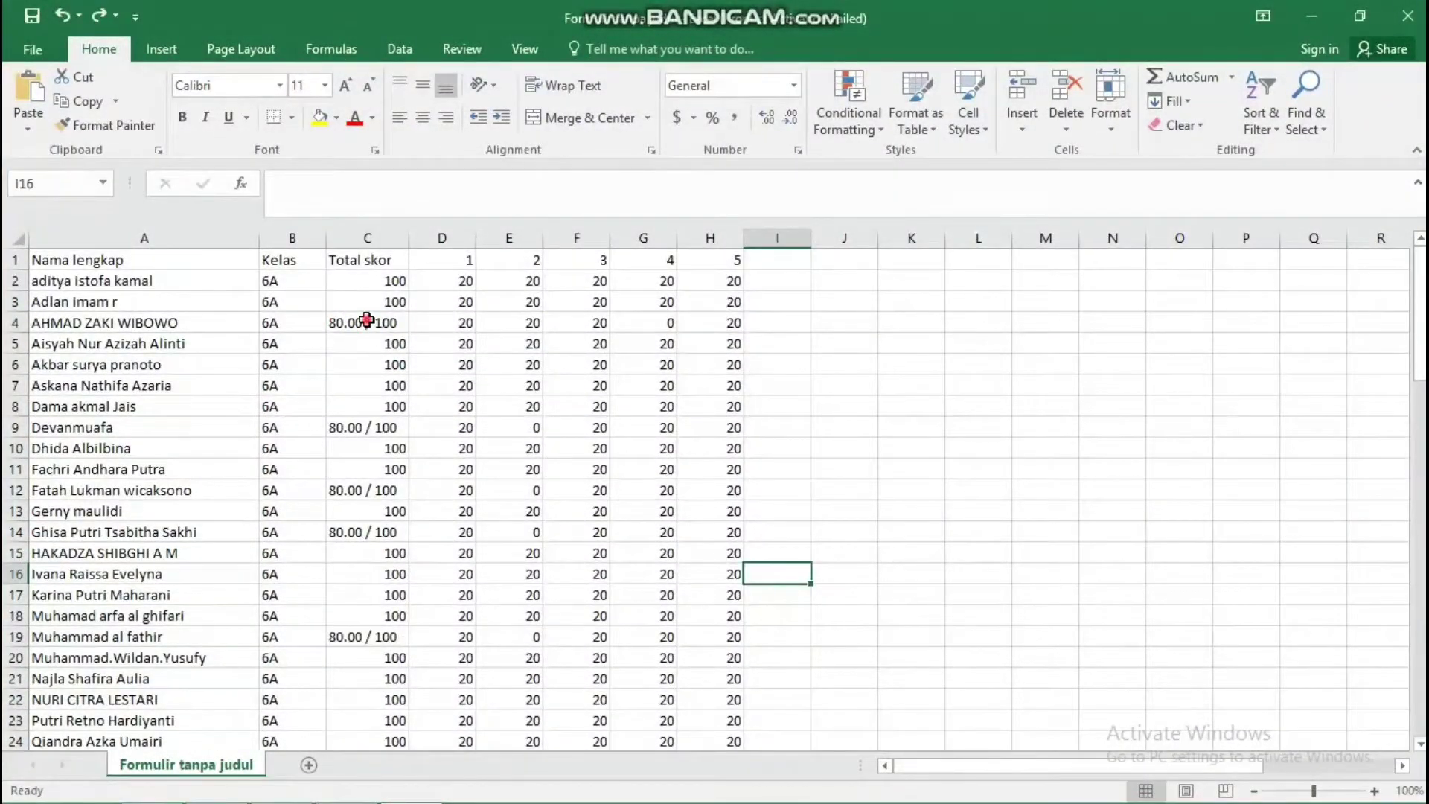
scroll(380, 372, down, 4)
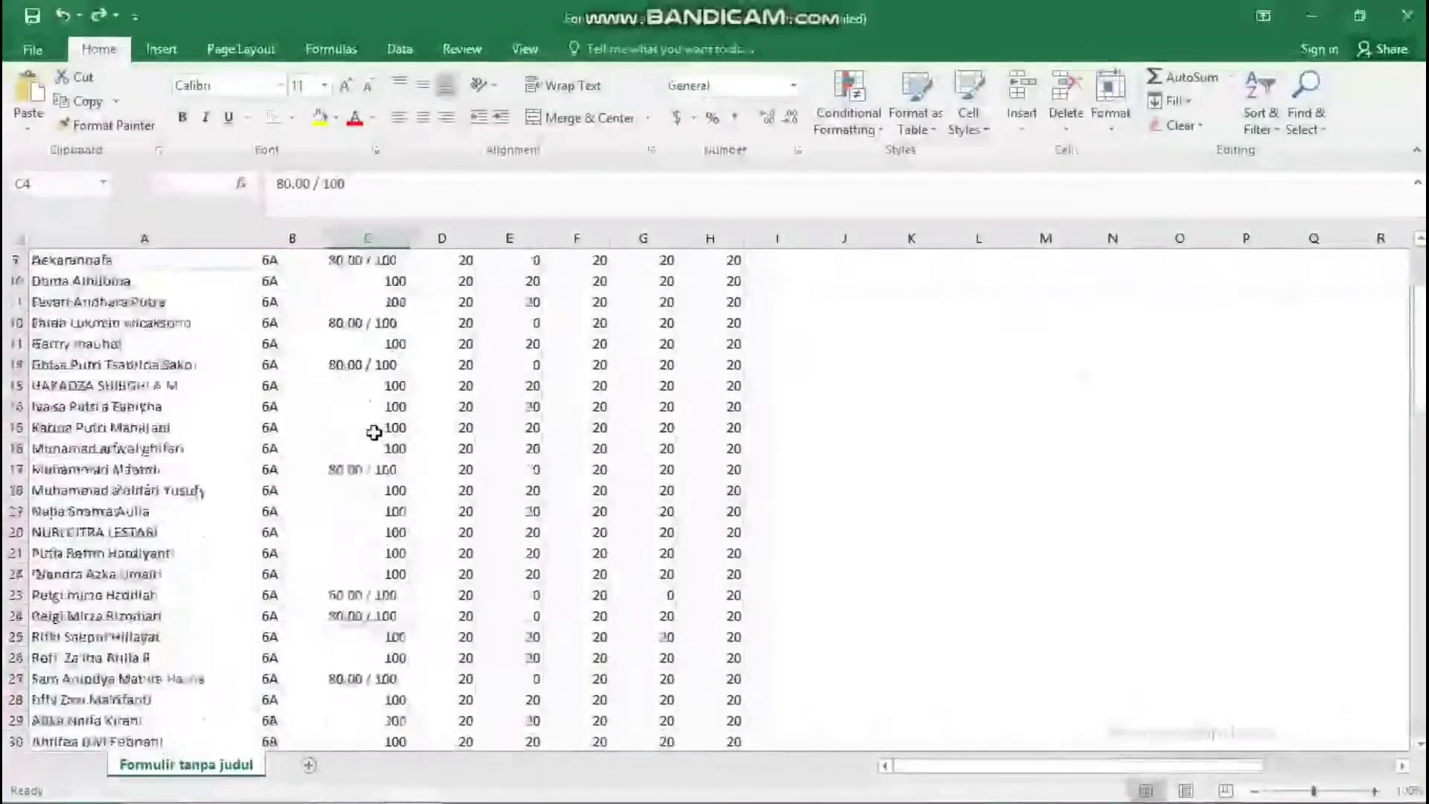
scroll(373, 432, down, 3)
scroll(374, 417, up, 7)
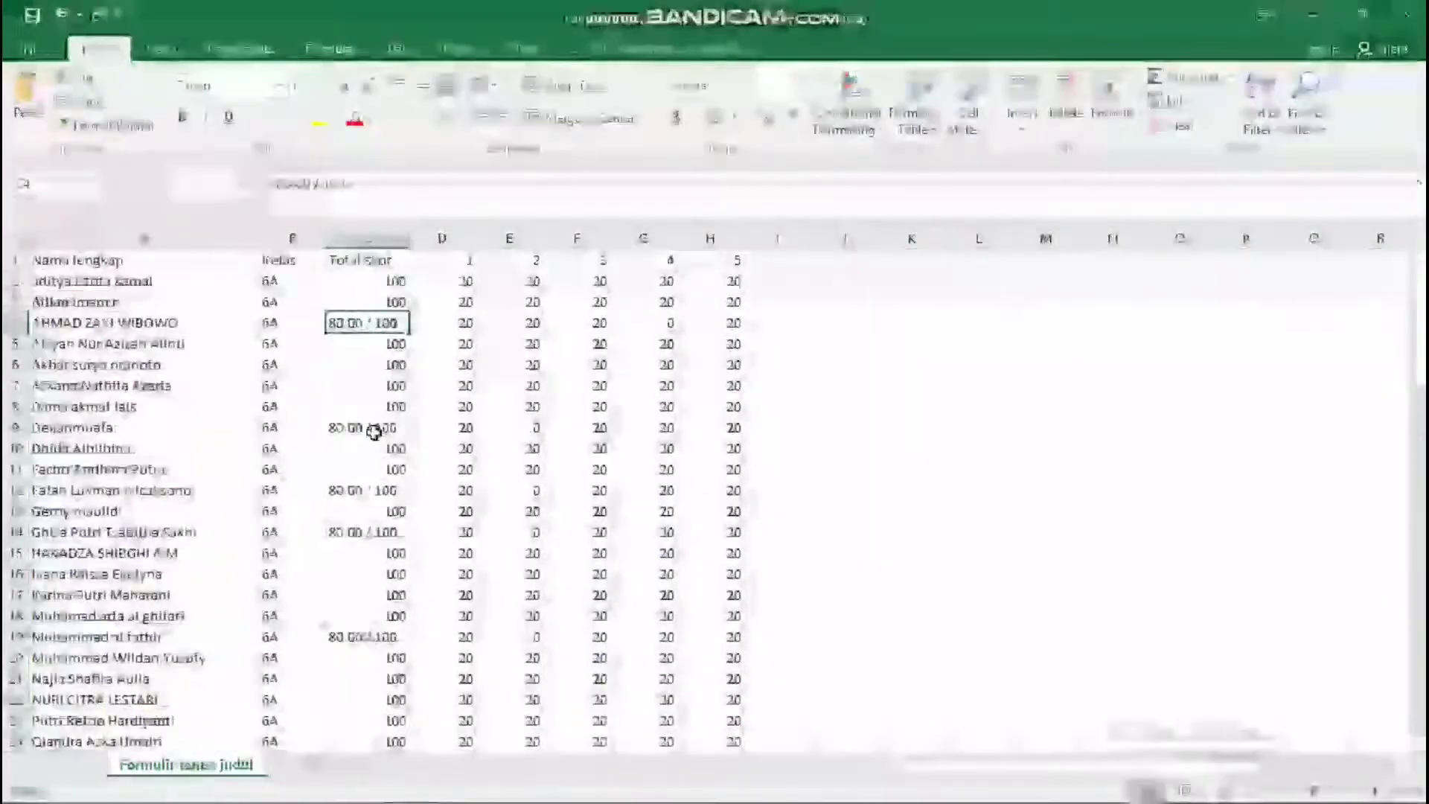
drag(361, 187, 285, 178)
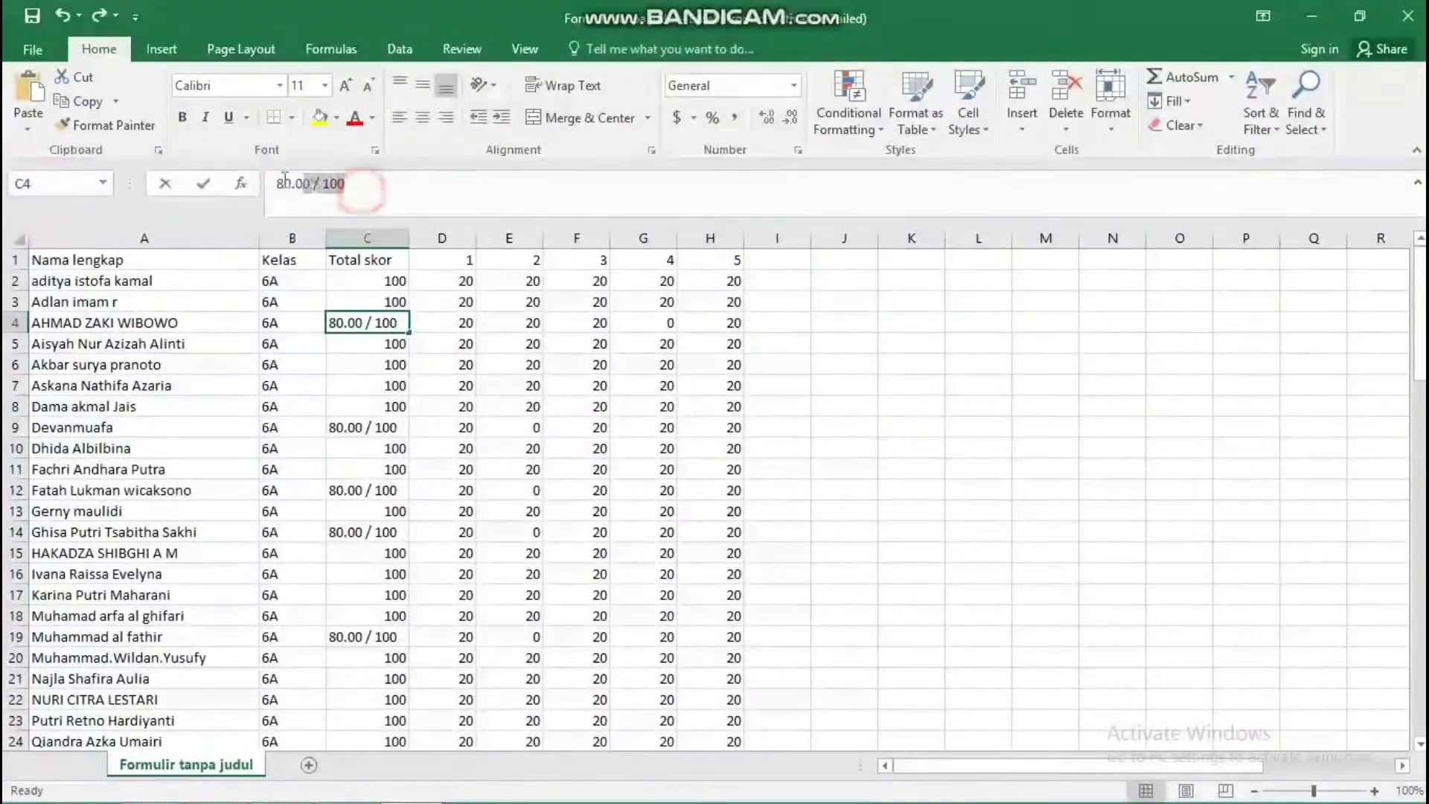
right_click(288, 187)
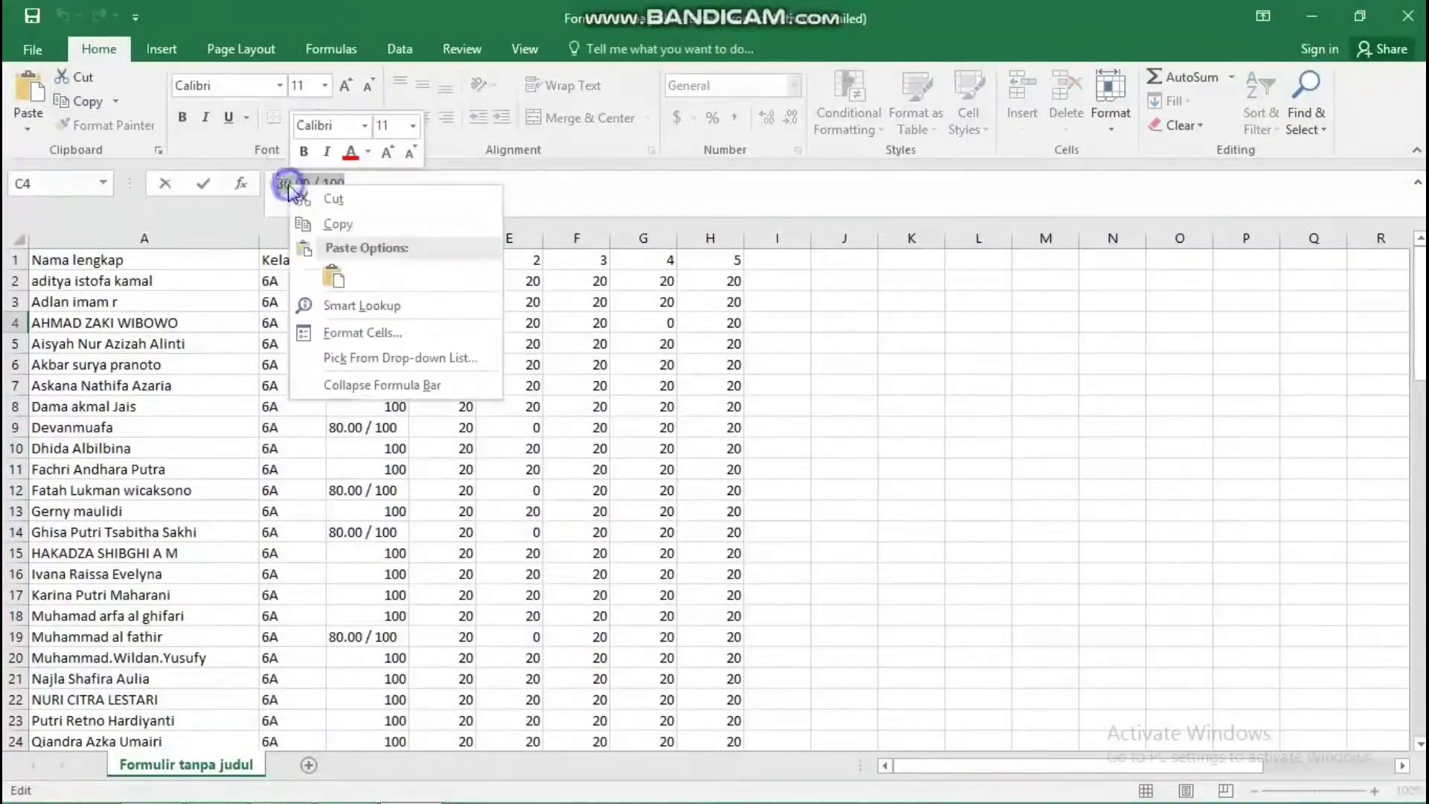
click(323, 224)
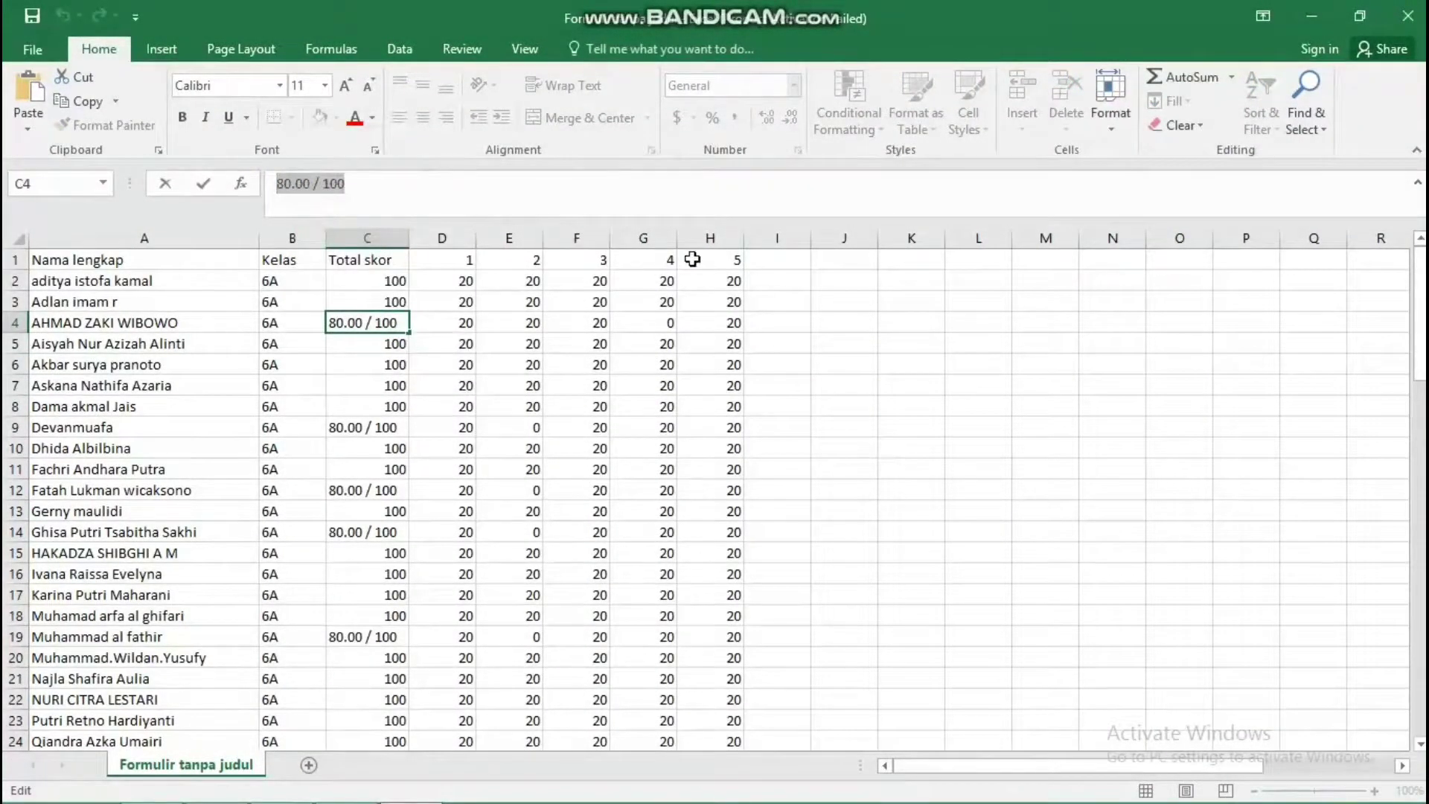
Step: Replace all occurrences of "80.00 / 100" with 80 in the total score range C2:C87
drag(383, 281, 387, 676)
click(1302, 119)
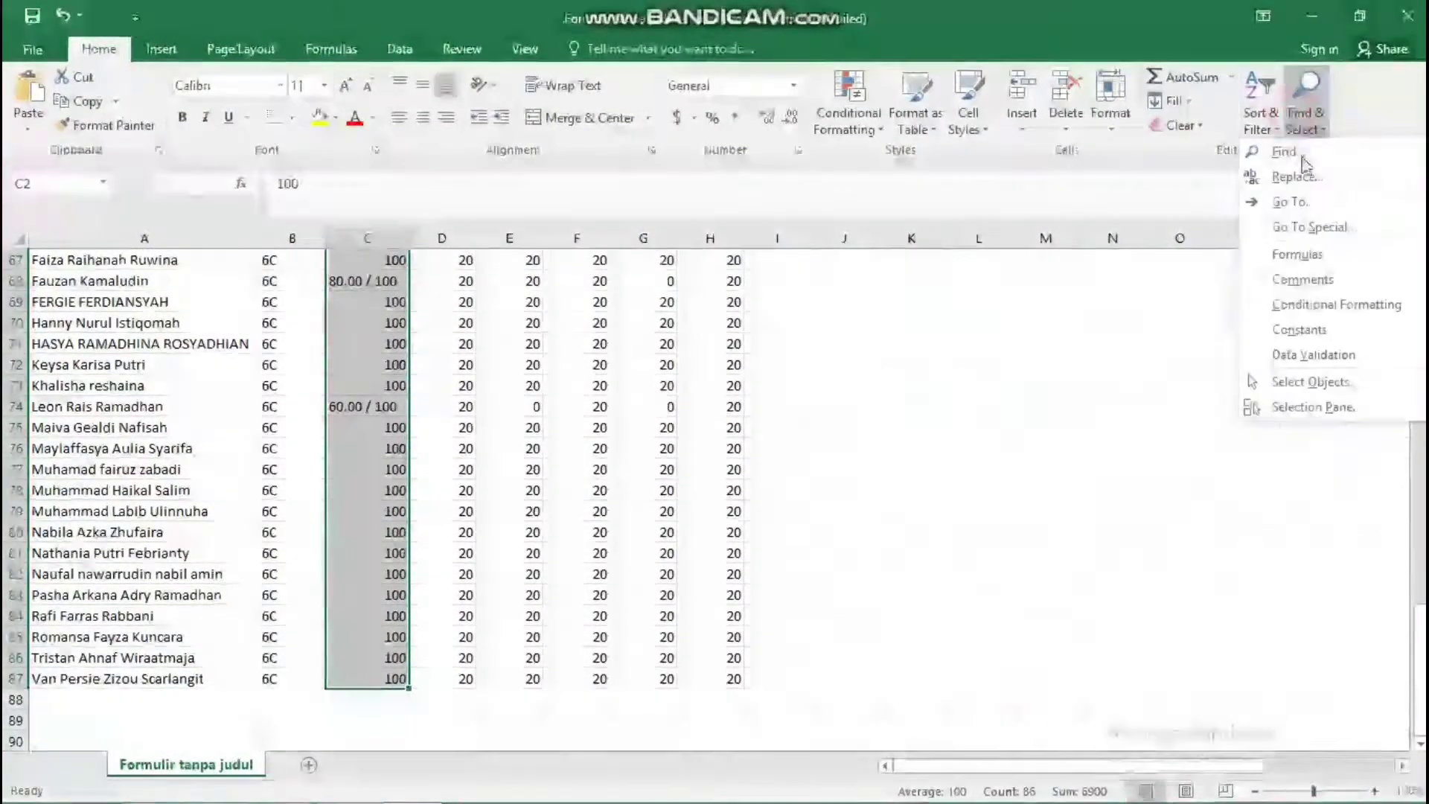
click(1295, 178)
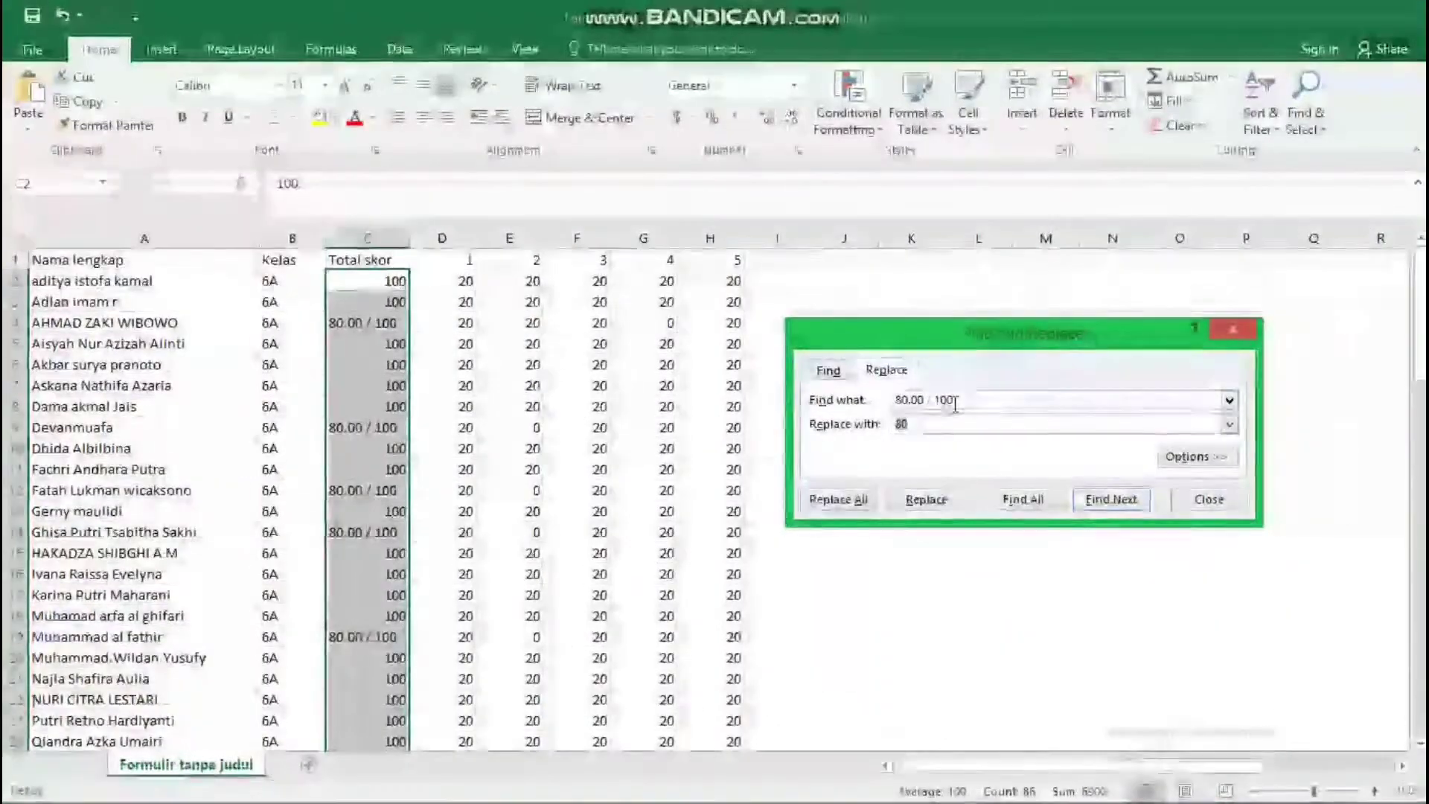
drag(958, 401, 897, 398)
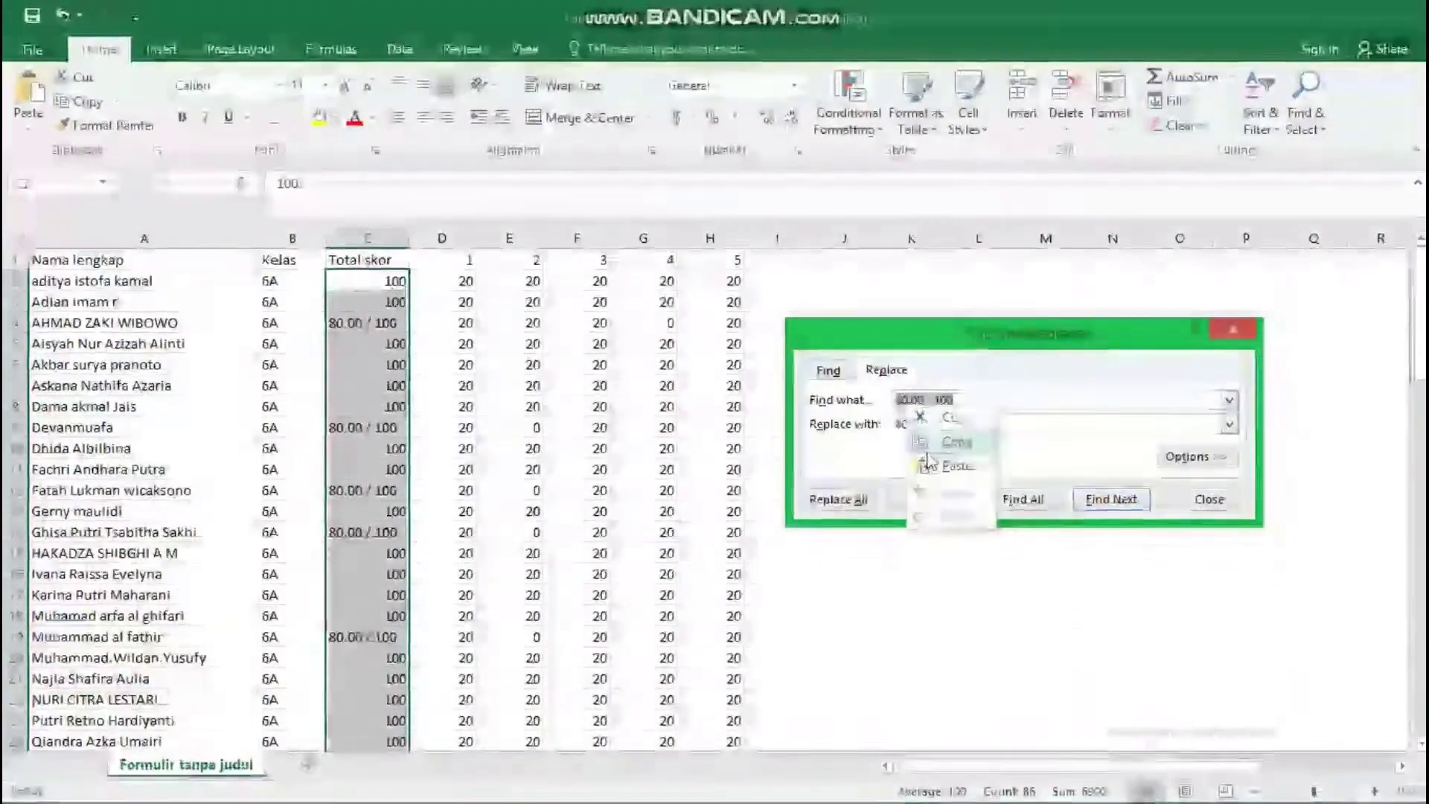
click(929, 466)
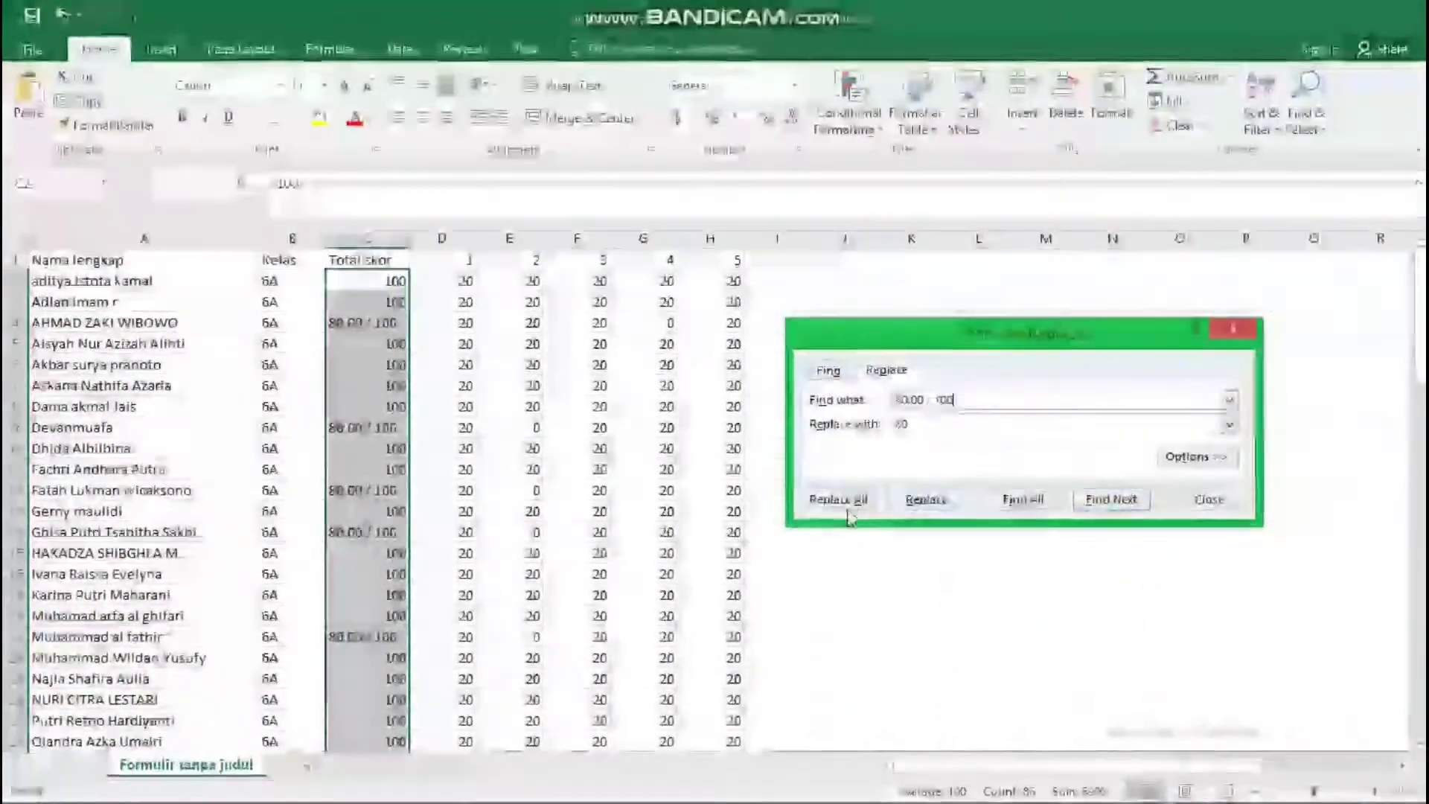
click(838, 499)
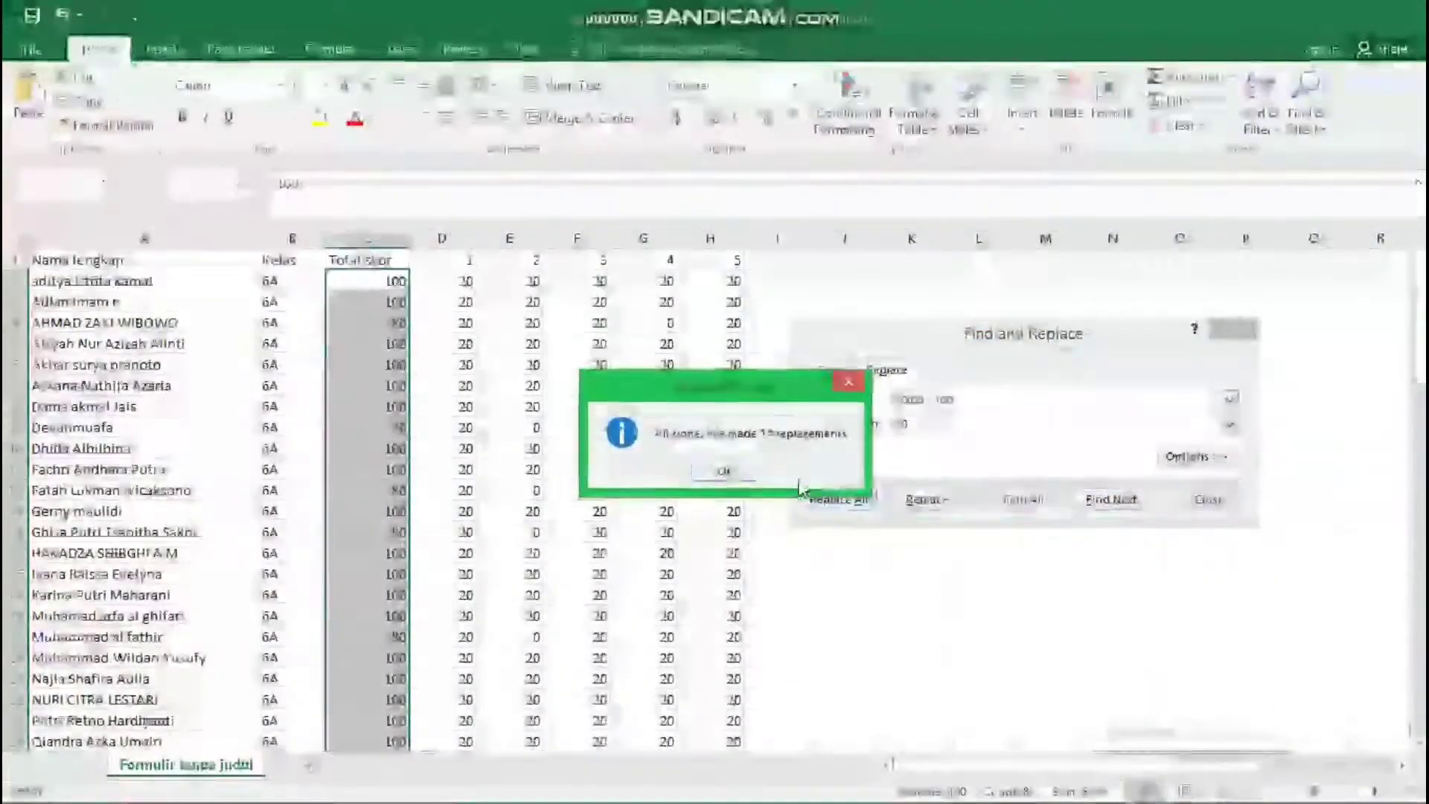
click(727, 471)
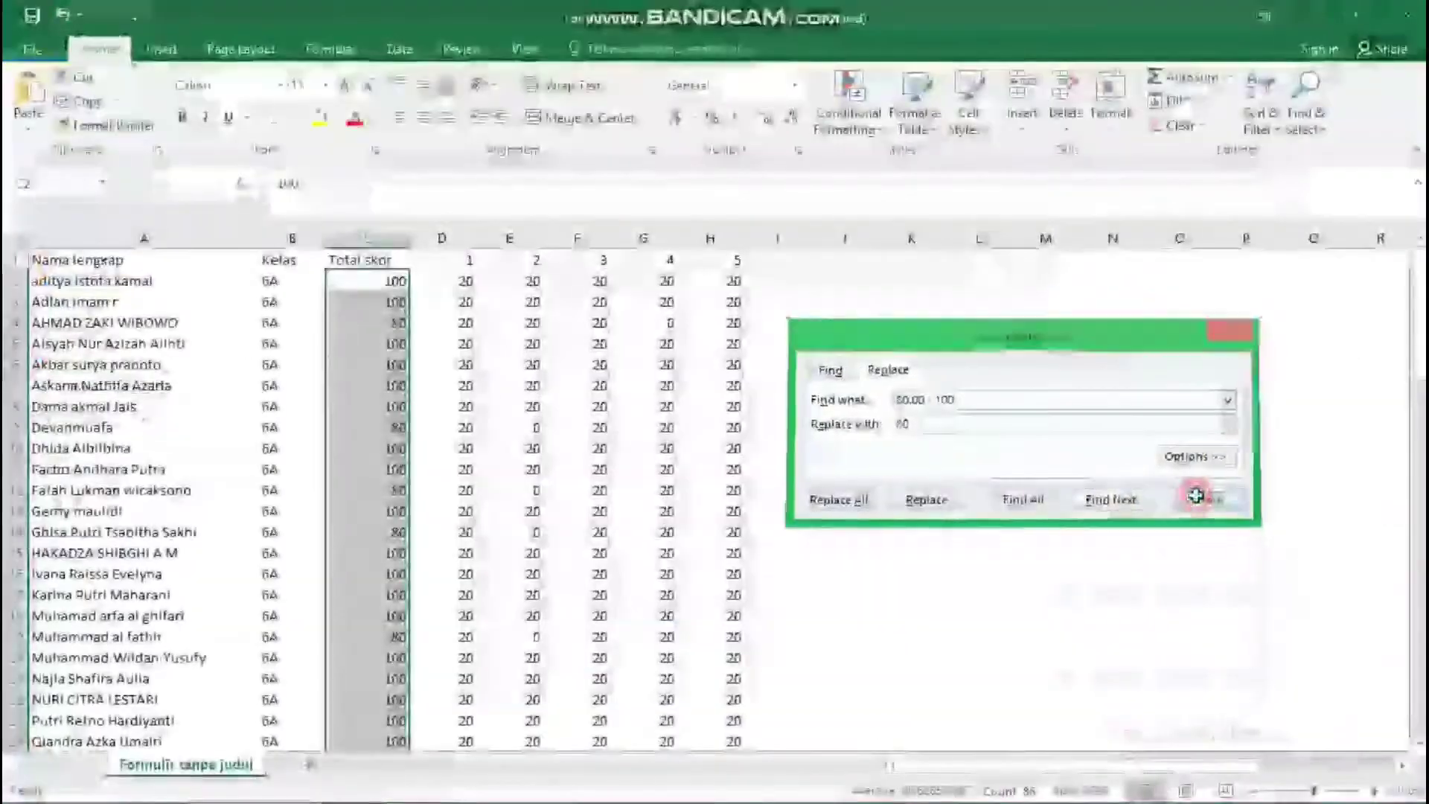
click(1196, 497)
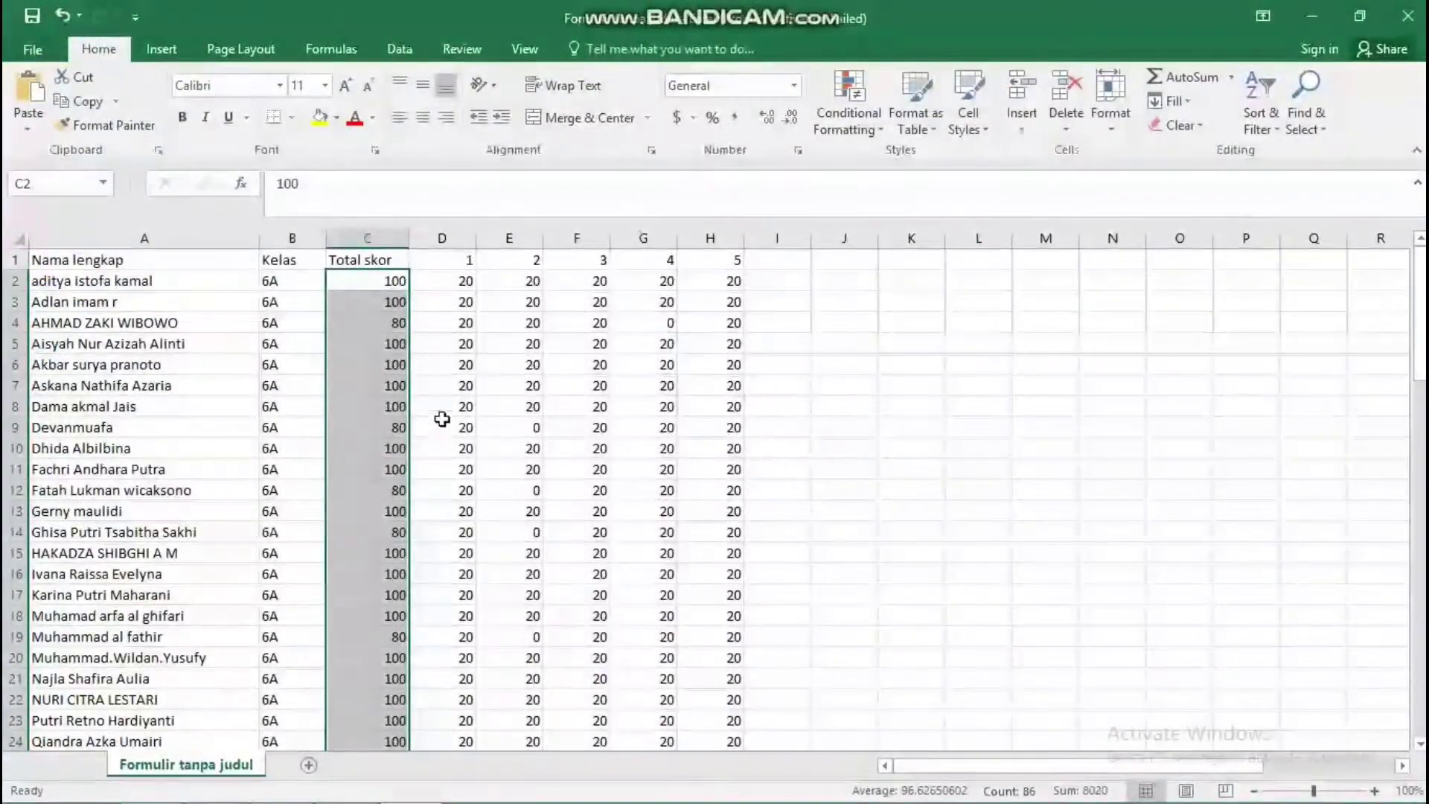
Step: Find the first remaining "60.00 / 100" total score and set that cell, C25, to 60
click(398, 318)
scroll(401, 322, down, 1)
scroll(401, 322, down, 7)
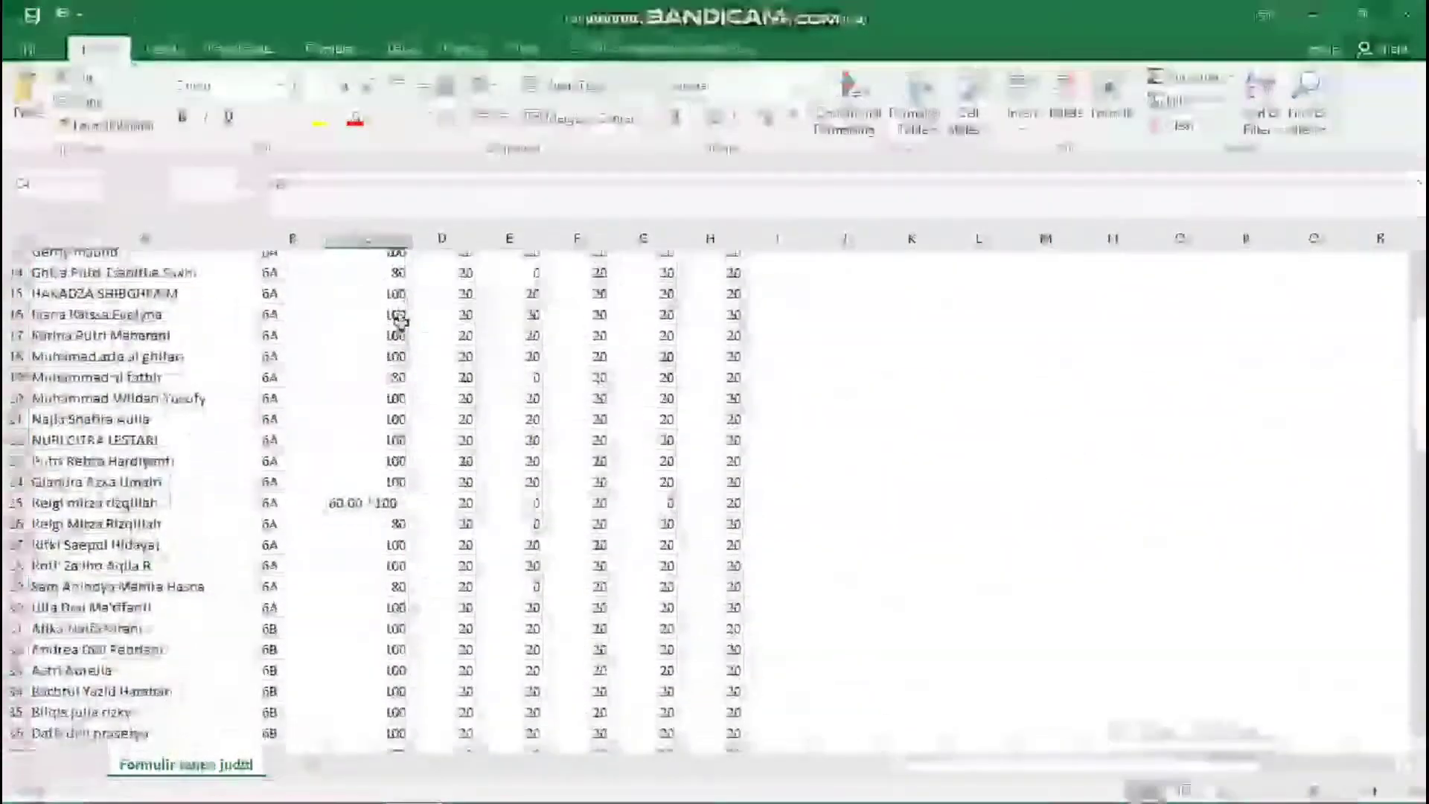
scroll(402, 323, down, 7)
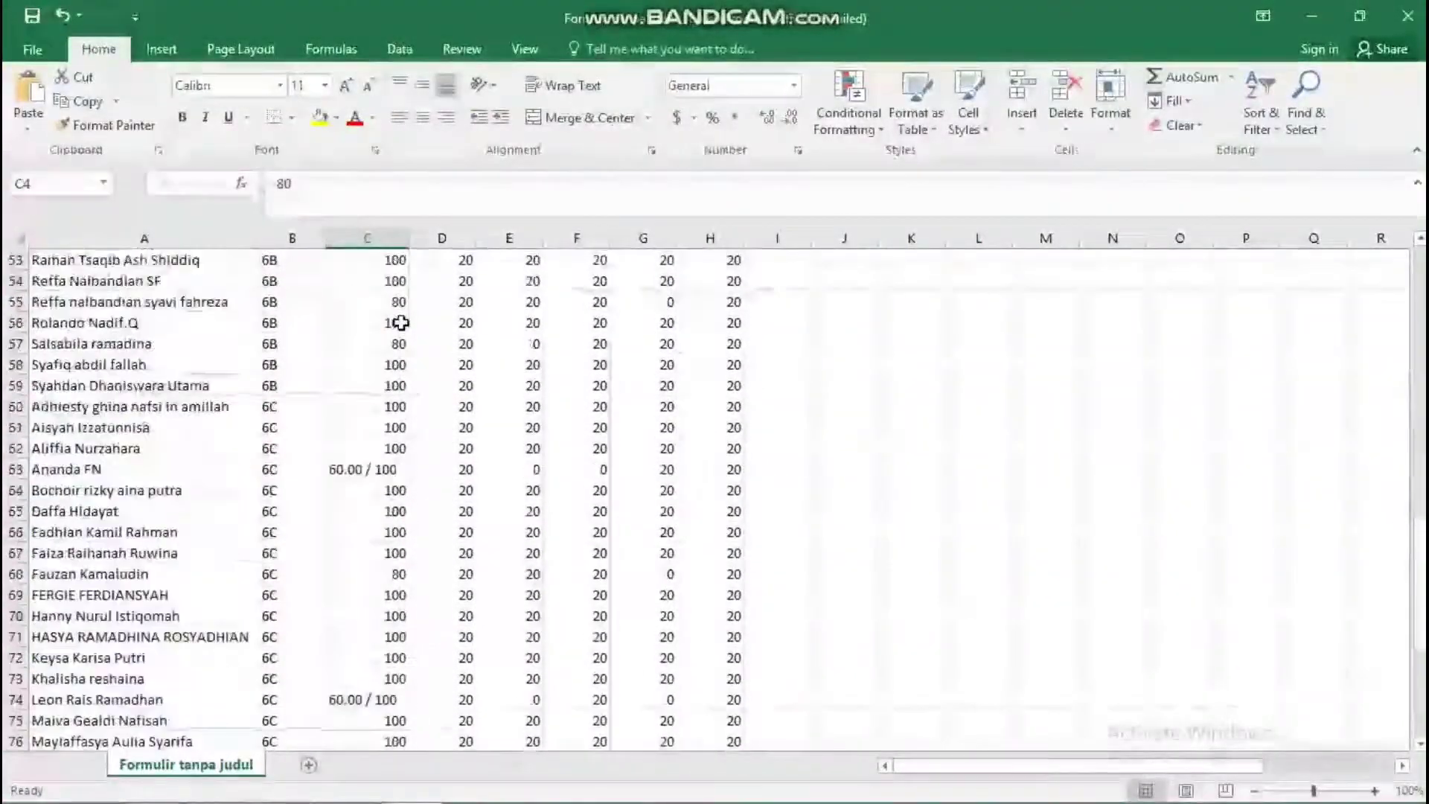
scroll(402, 350, up, 3)
scroll(402, 354, up, 8)
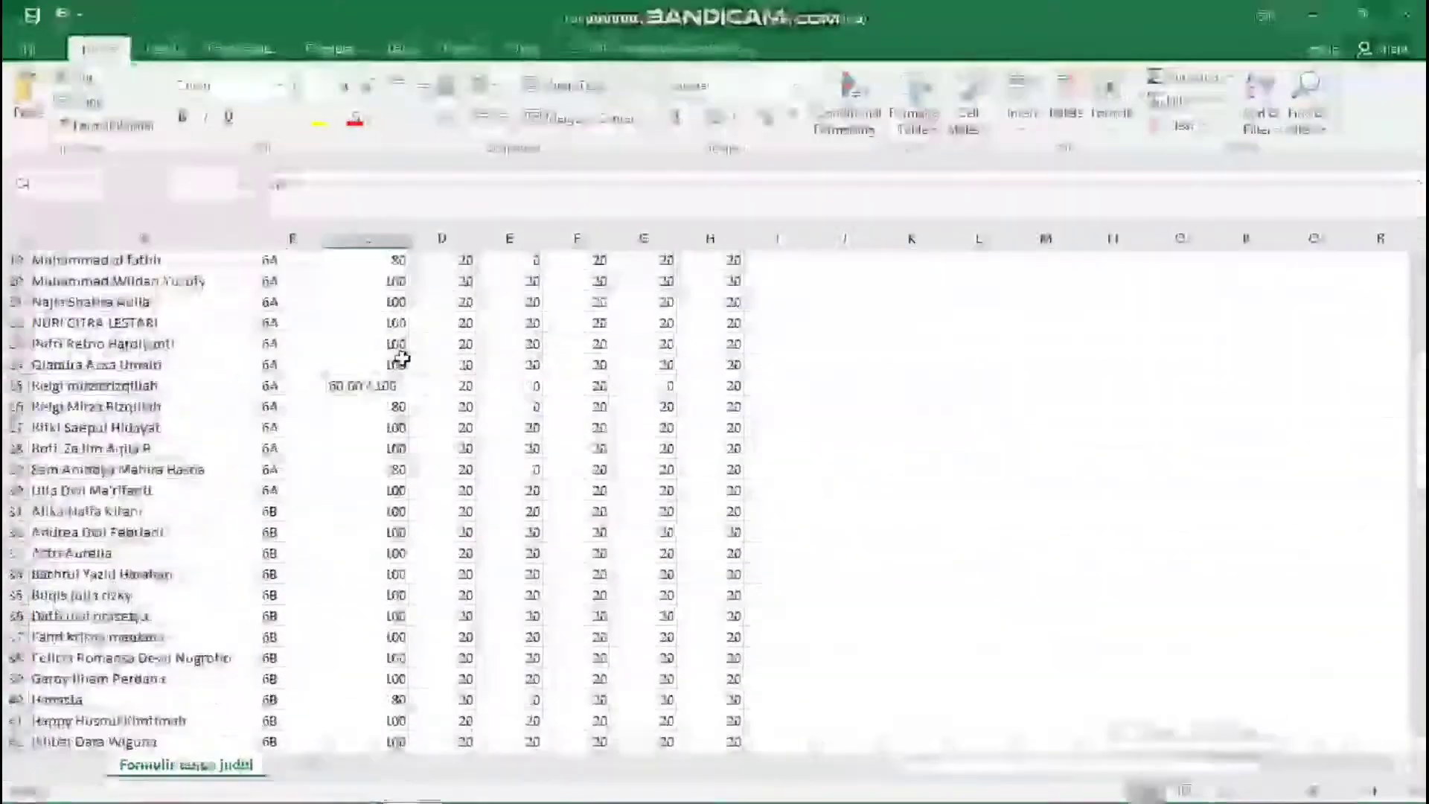
click(376, 432)
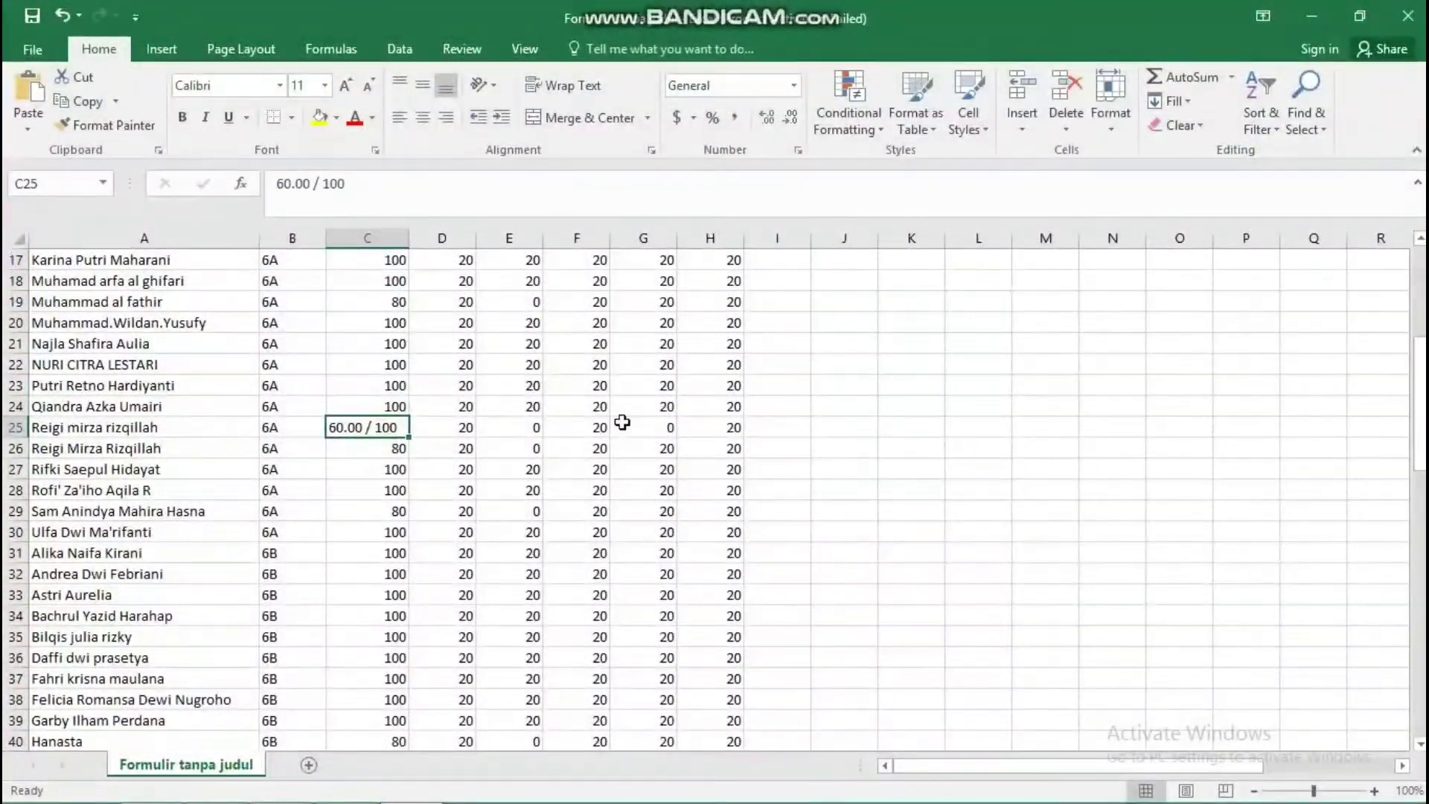
text(80)
Step: Find the remaining "60.00 / 100" total scores and set those cells, C63 and C74, to 60
scroll(633, 403, down, 6)
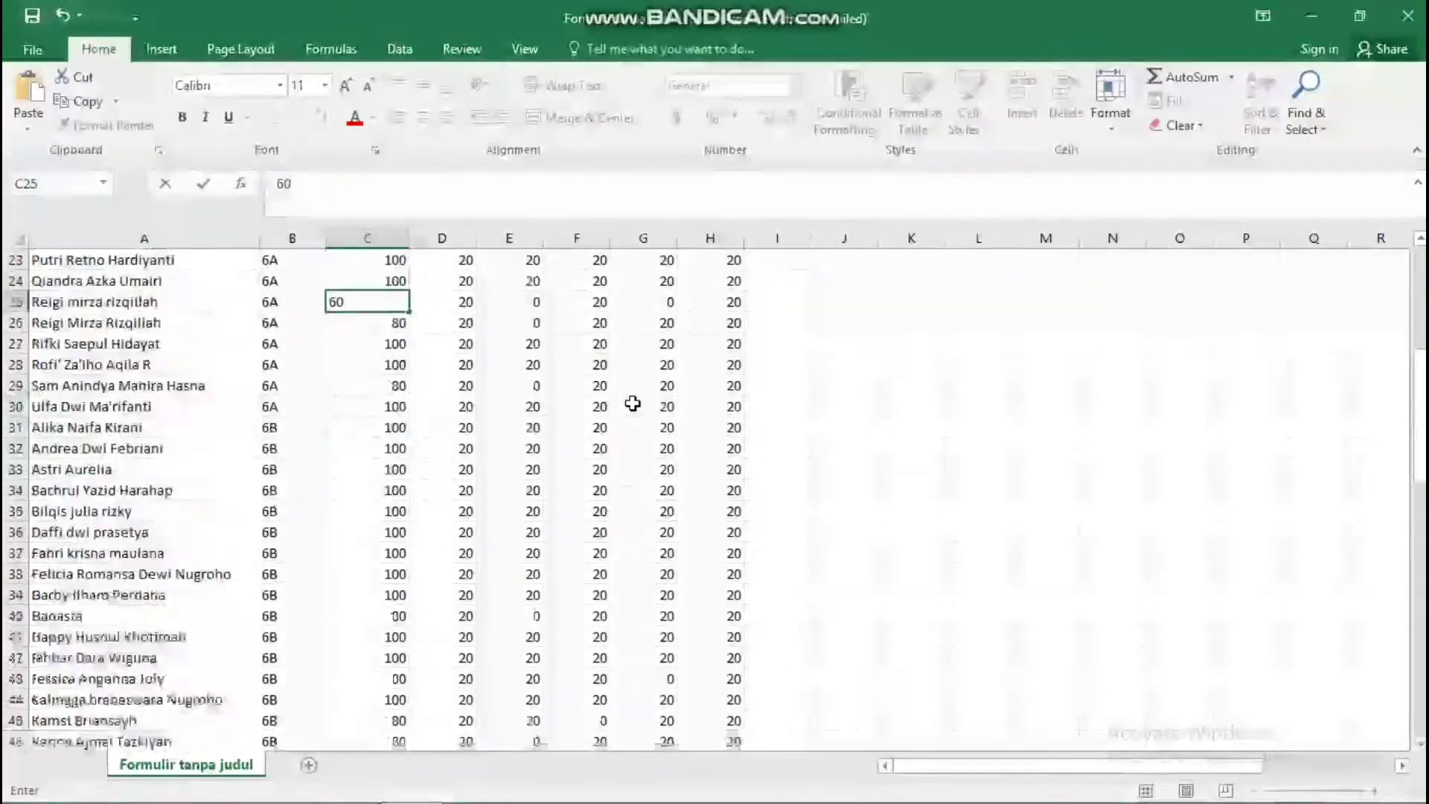
scroll(488, 455, down, 4)
click(380, 592)
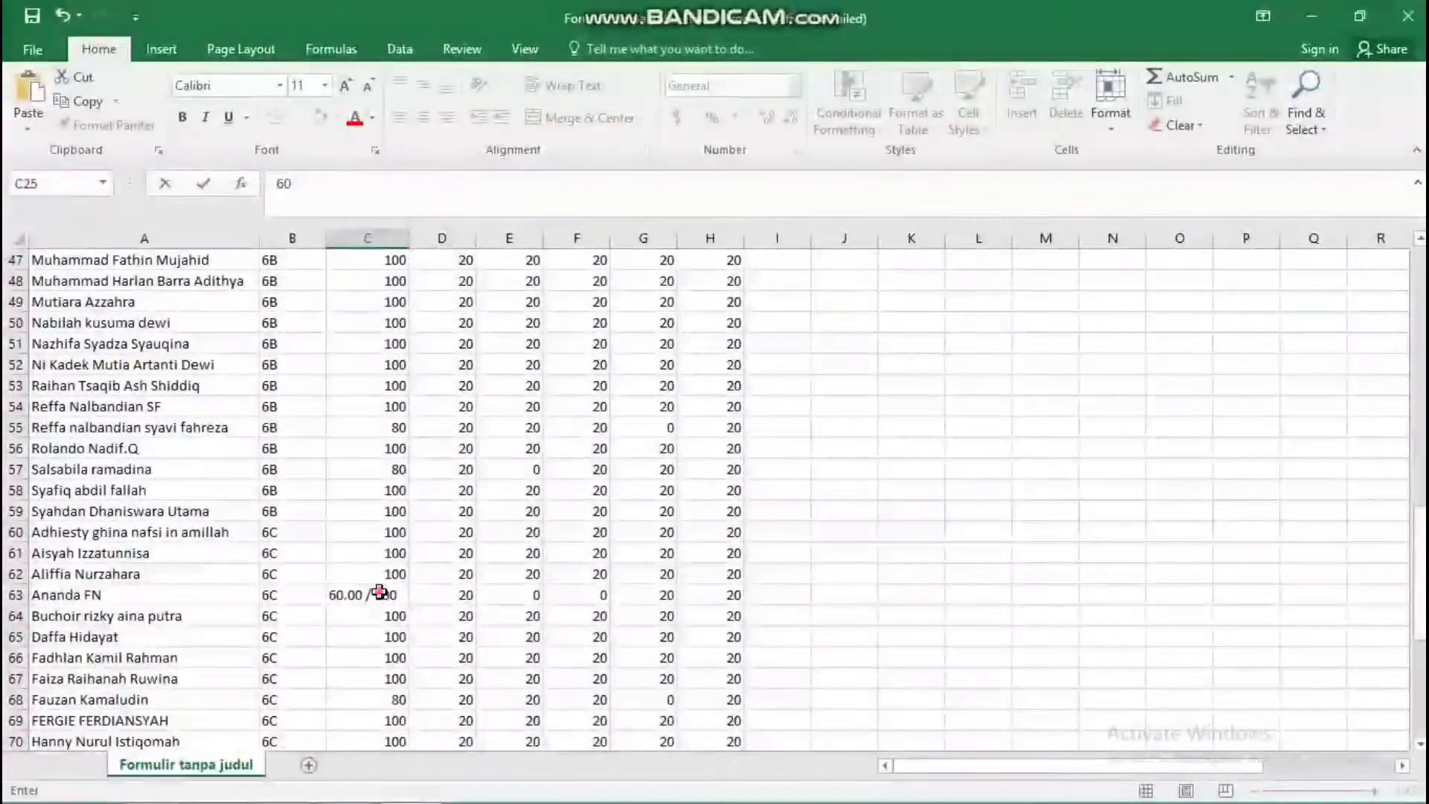
click(392, 618)
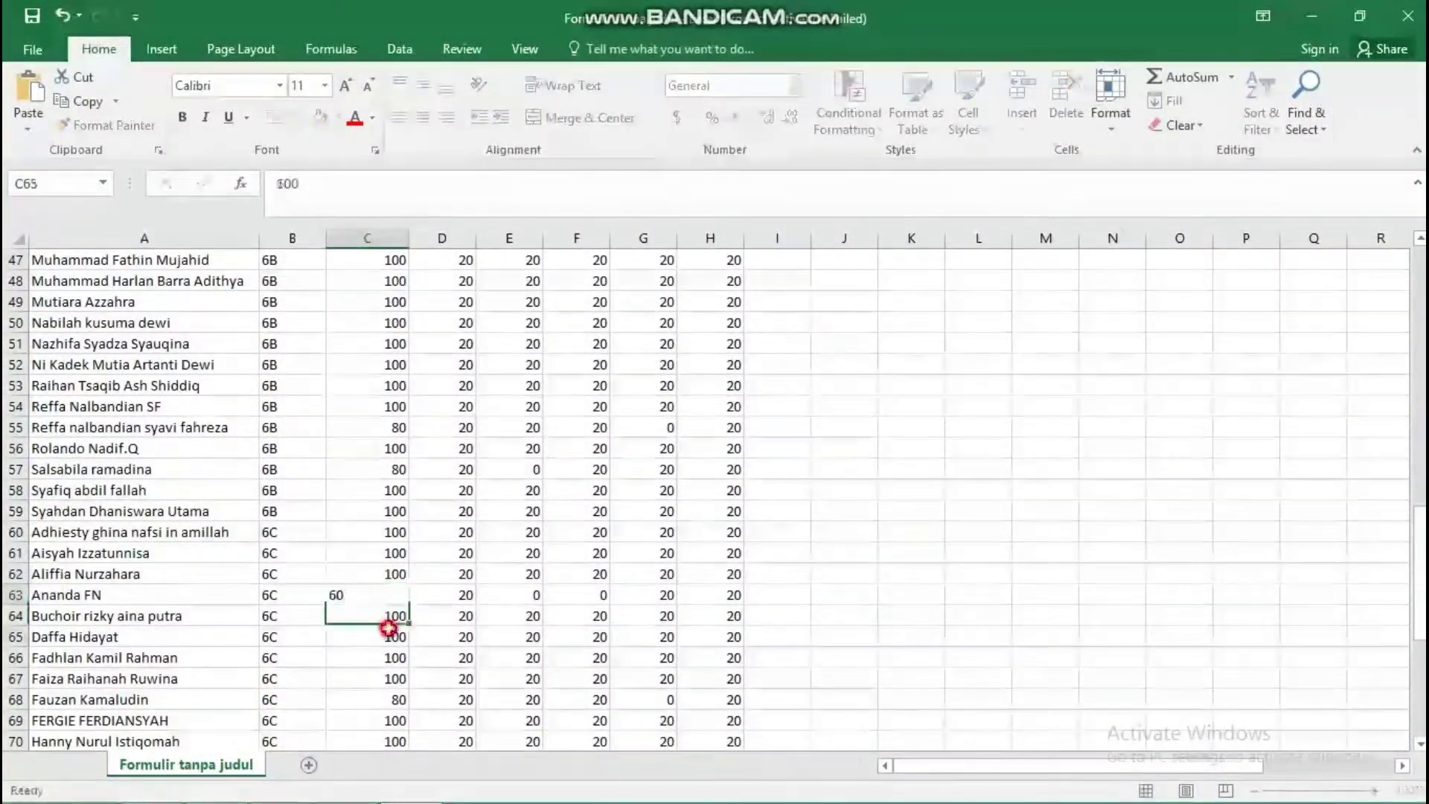
scroll(392, 618, down, 4)
click(392, 571)
text(60)
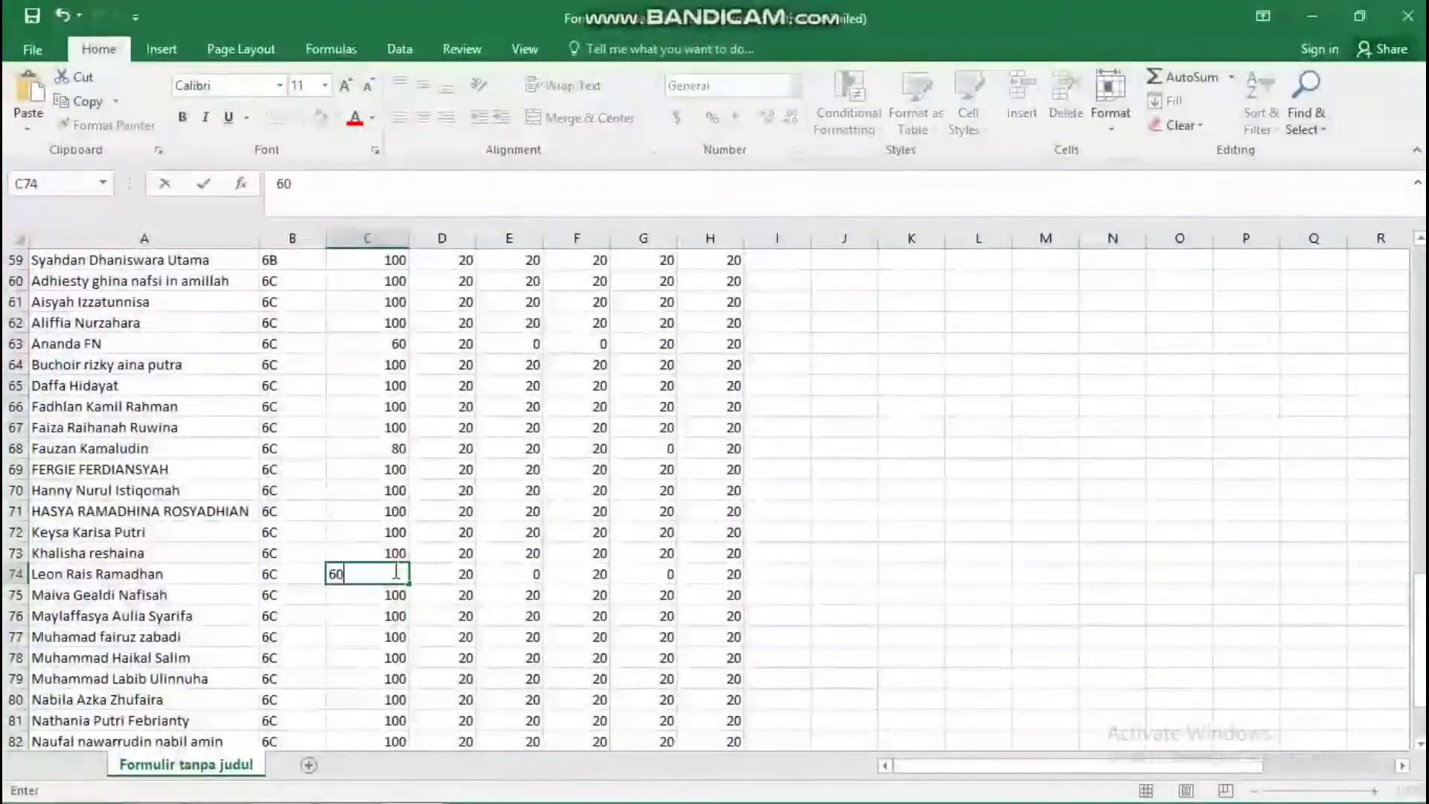
scroll(508, 524, down, 5)
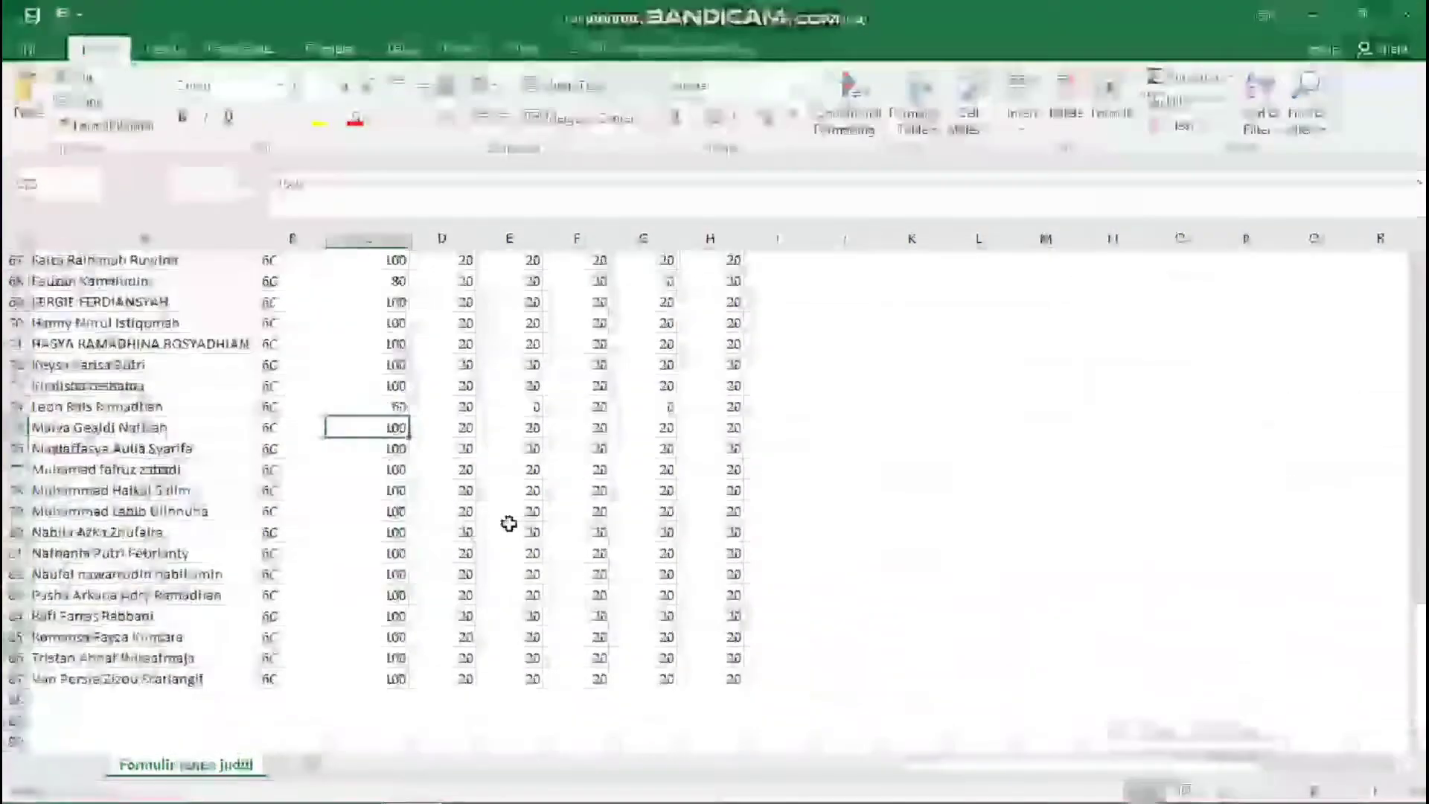
Step: Enter the subject headings "B. Ind", "IPA" and "MTK" in cells J1, K1 and L1
scroll(504, 514, up, 9)
scroll(504, 514, up, 15)
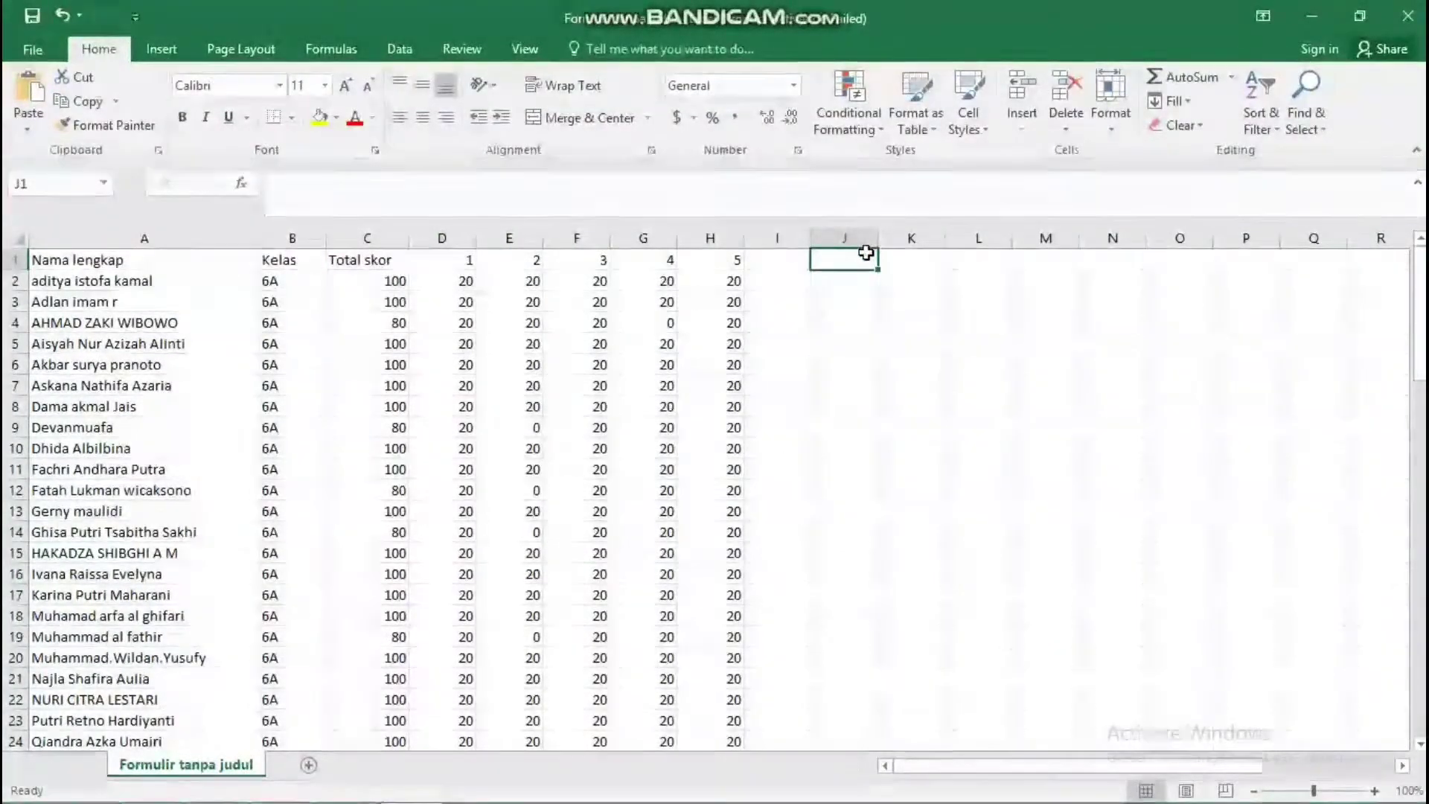
text(B. Ind)
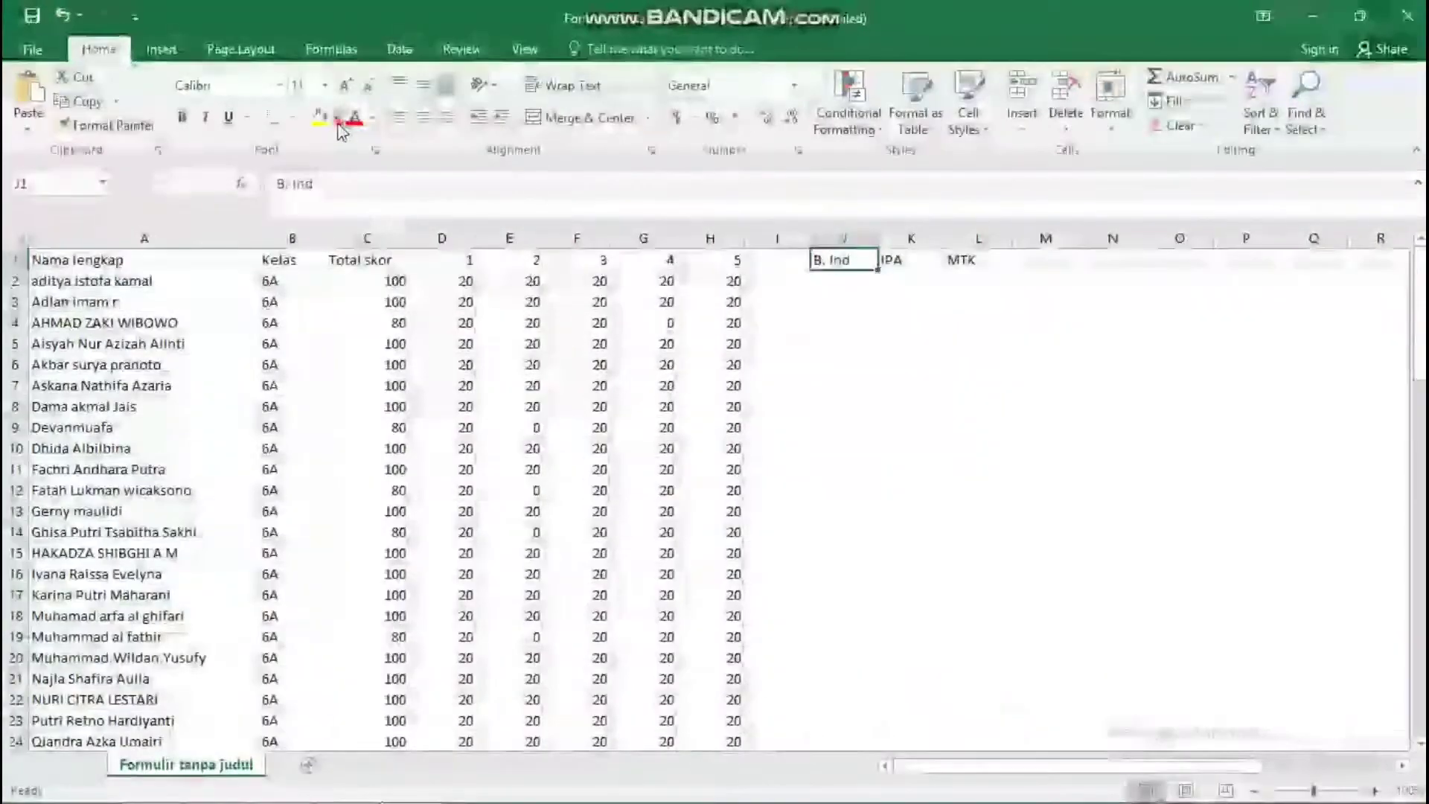
Step: Fill the B. Ind heading in J1 and the question headings 1 and 2 in D1:E1 with yellow
click(337, 118)
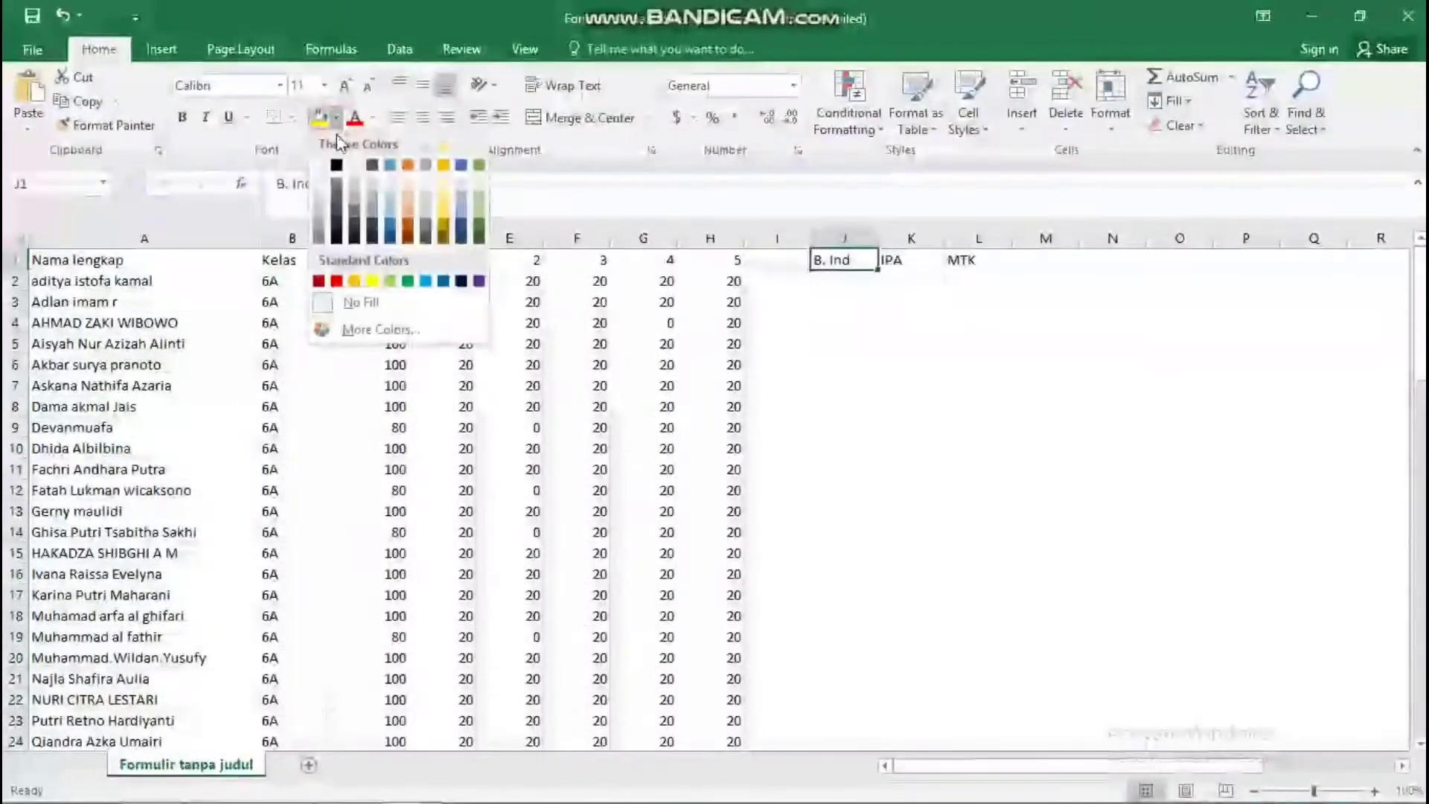
click(372, 281)
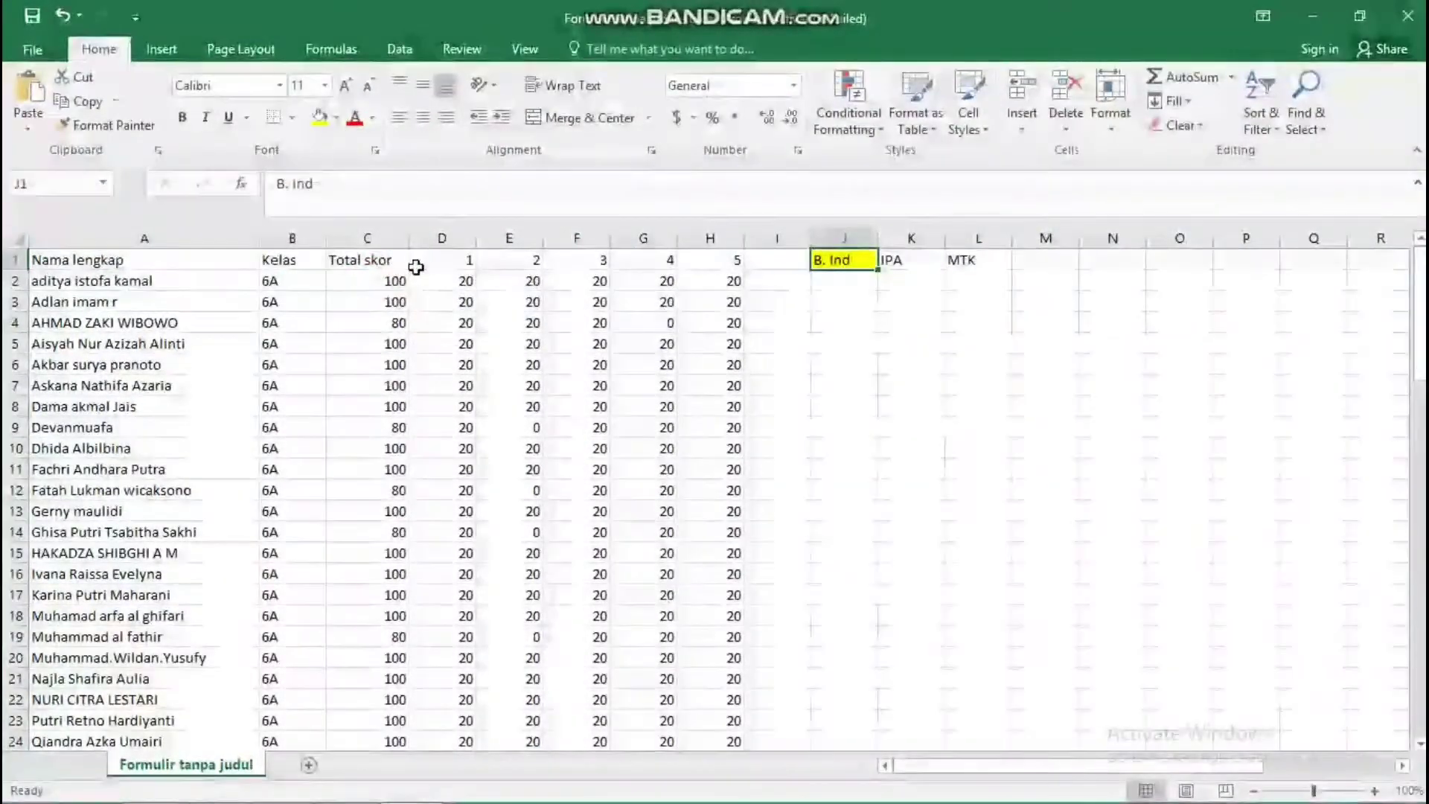
drag(435, 260, 513, 262)
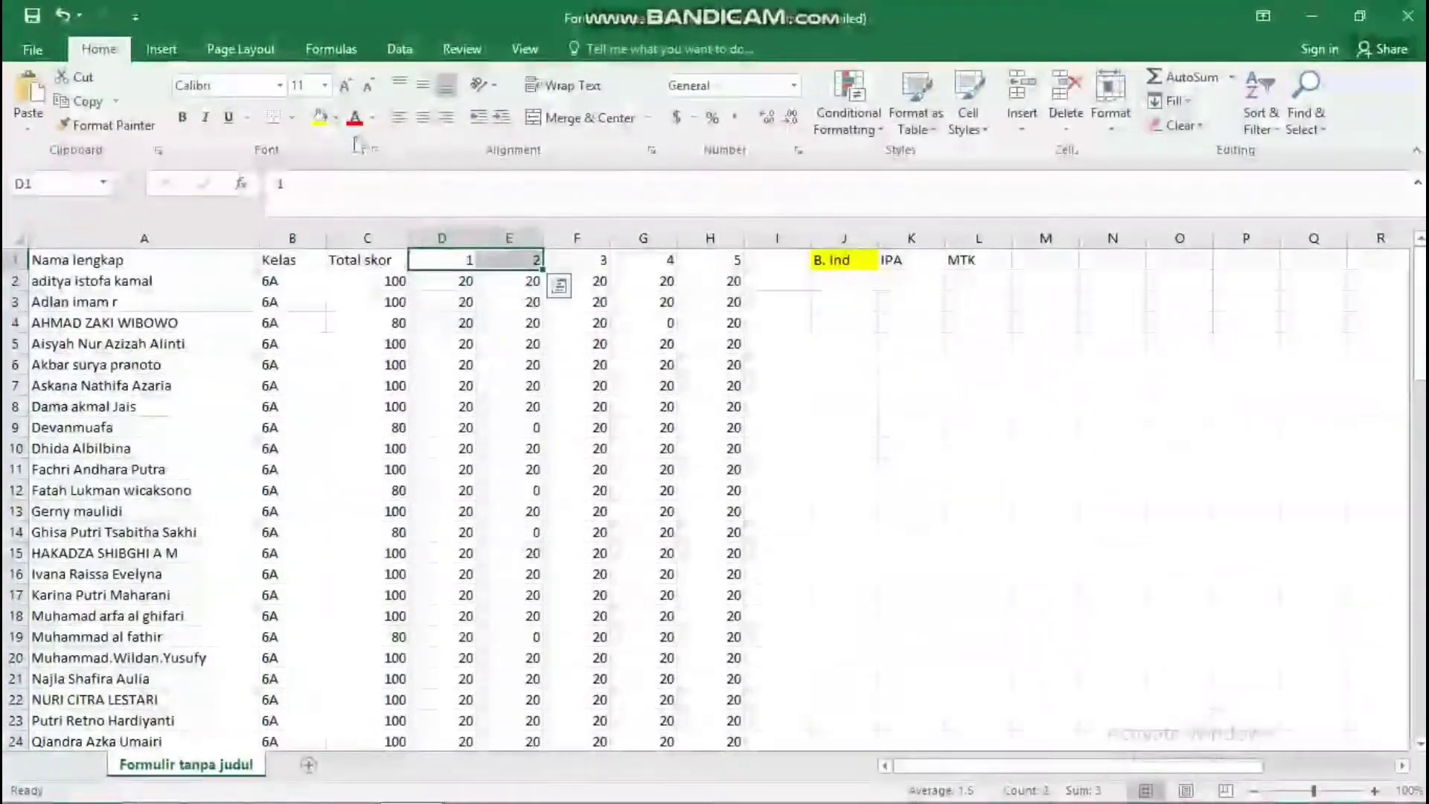
click(320, 118)
Step: Fill the question headings 3 and 4 in F1:G1 and the IPA heading in K1 with blue
drag(570, 259, 634, 259)
click(631, 261)
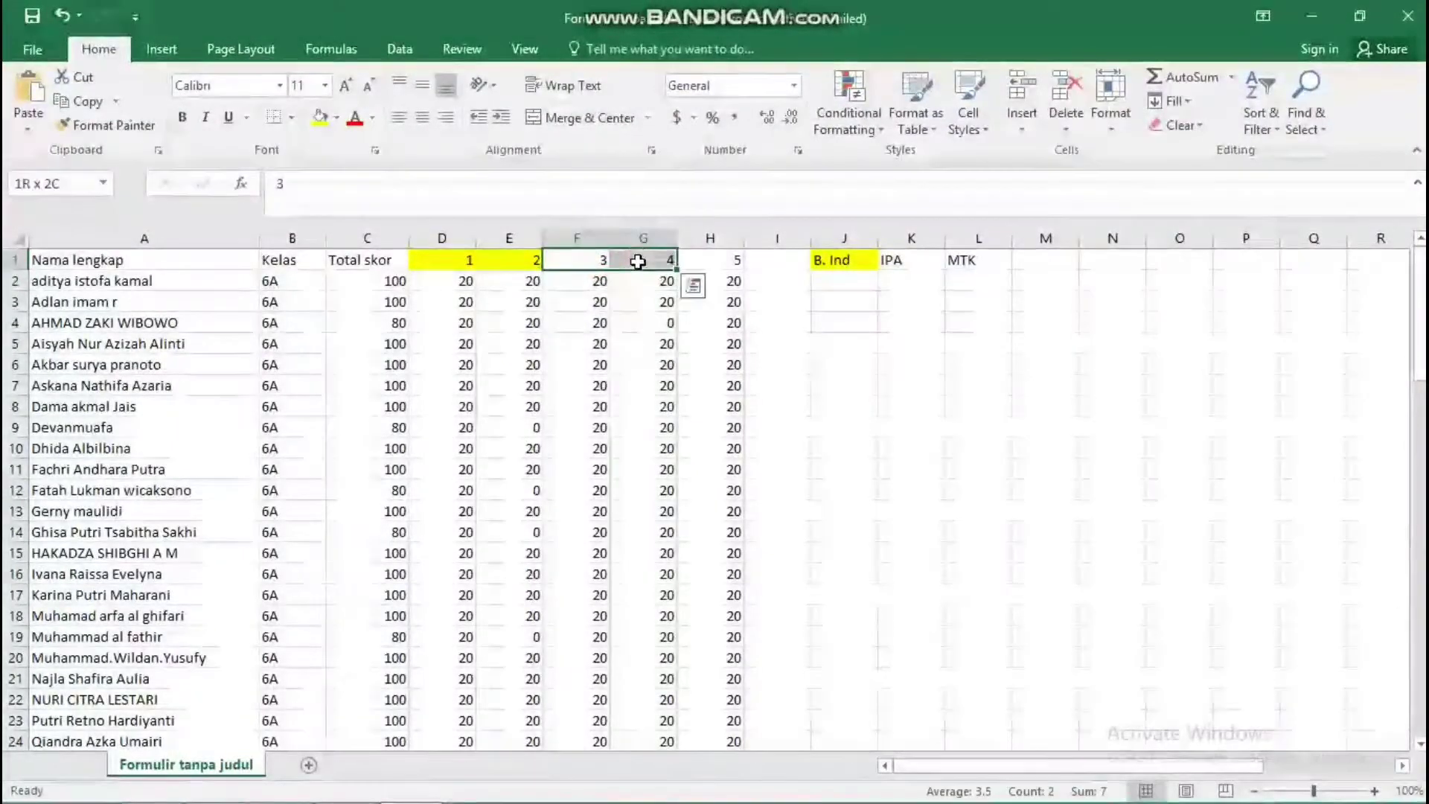
click(337, 118)
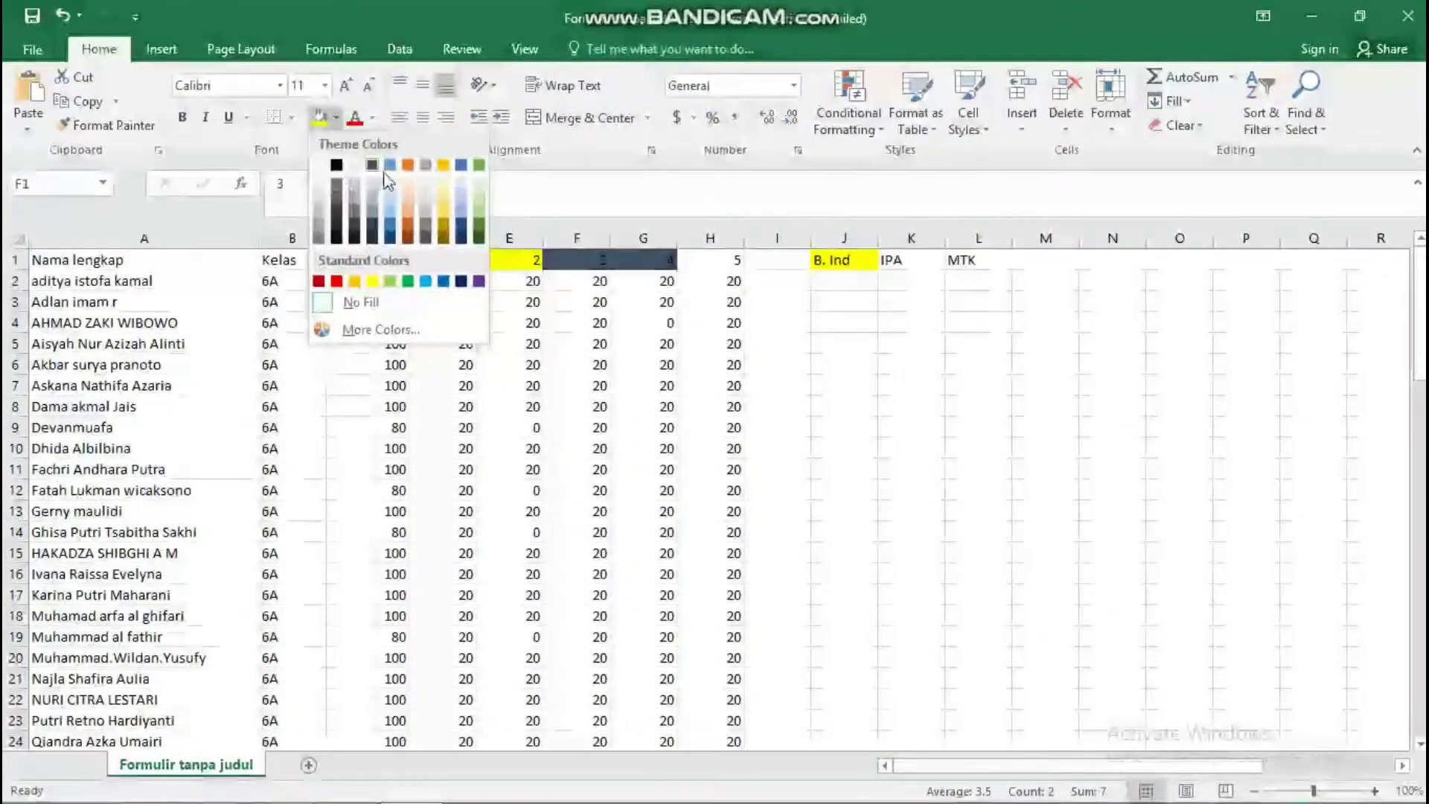
click(394, 168)
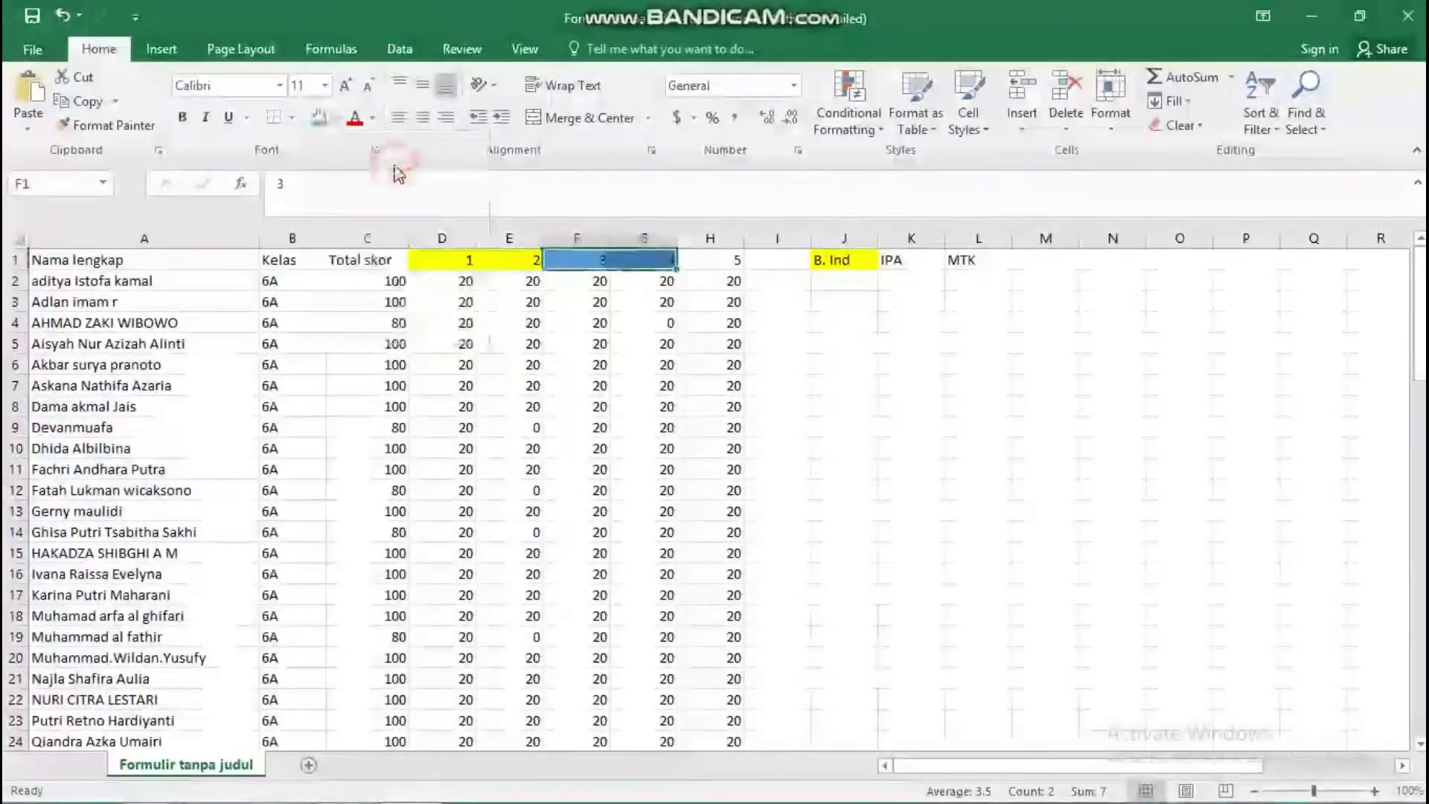
click(900, 262)
Step: Fill the question heading 5 in H1 and the MTK heading in L1 with light green
click(703, 260)
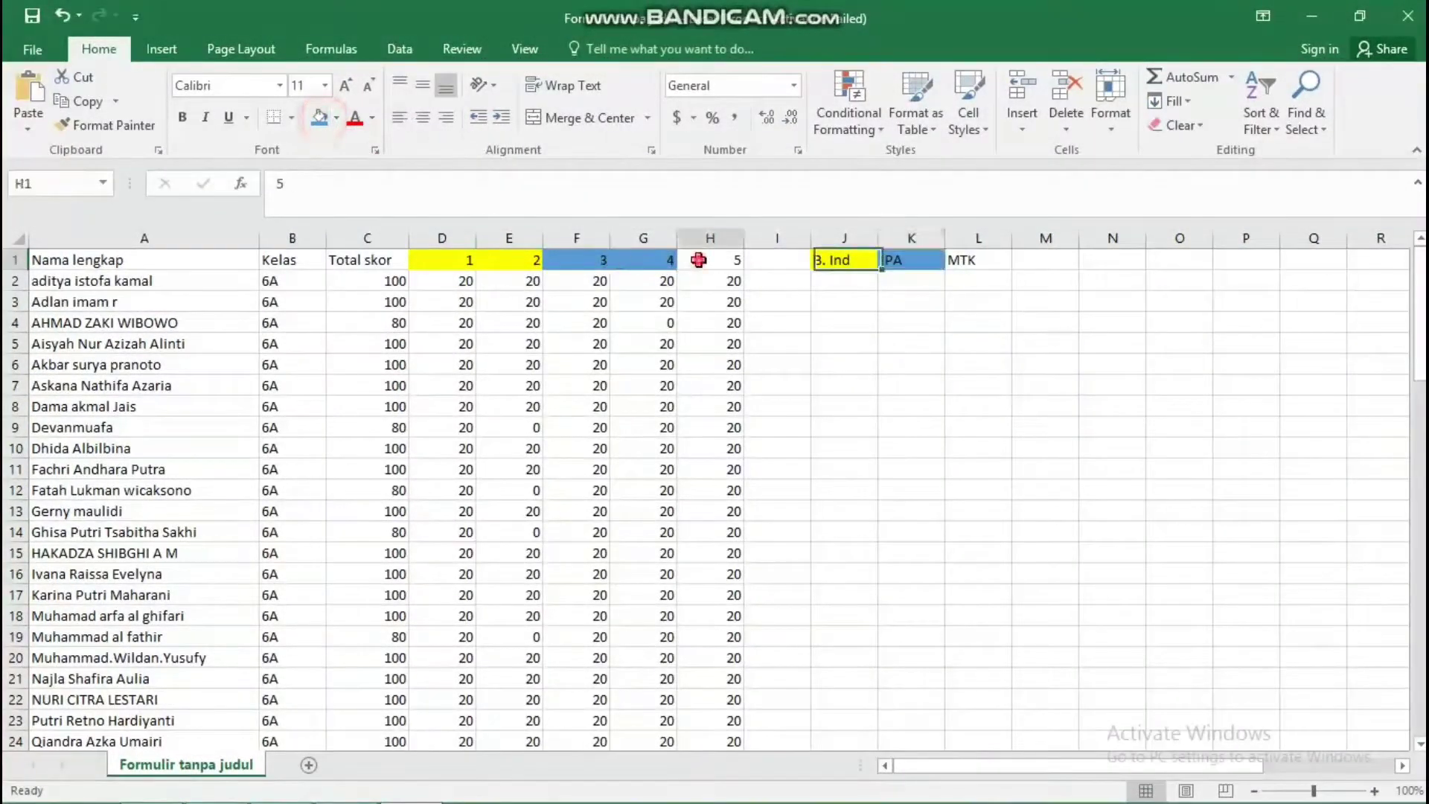
click(339, 119)
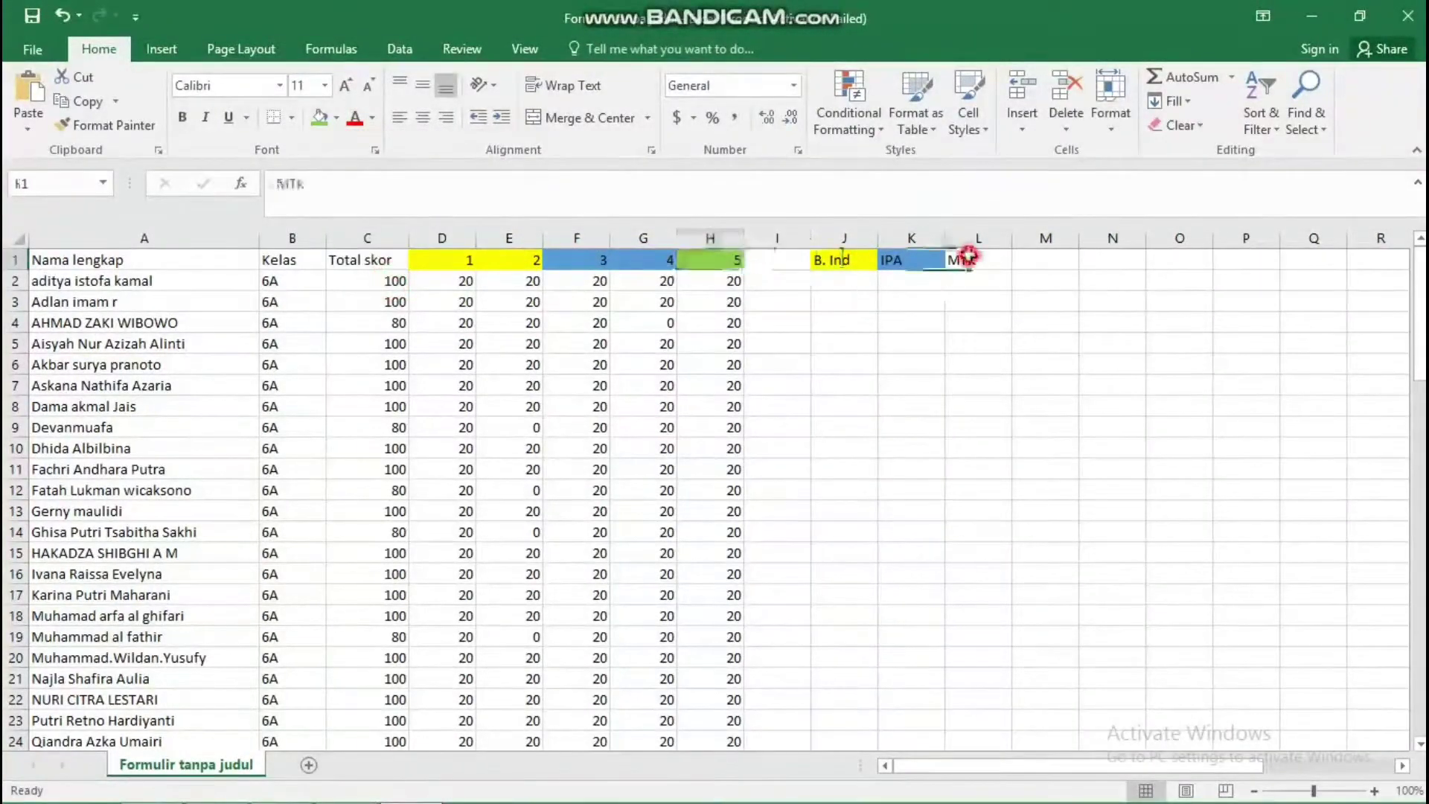
click(320, 118)
click(769, 363)
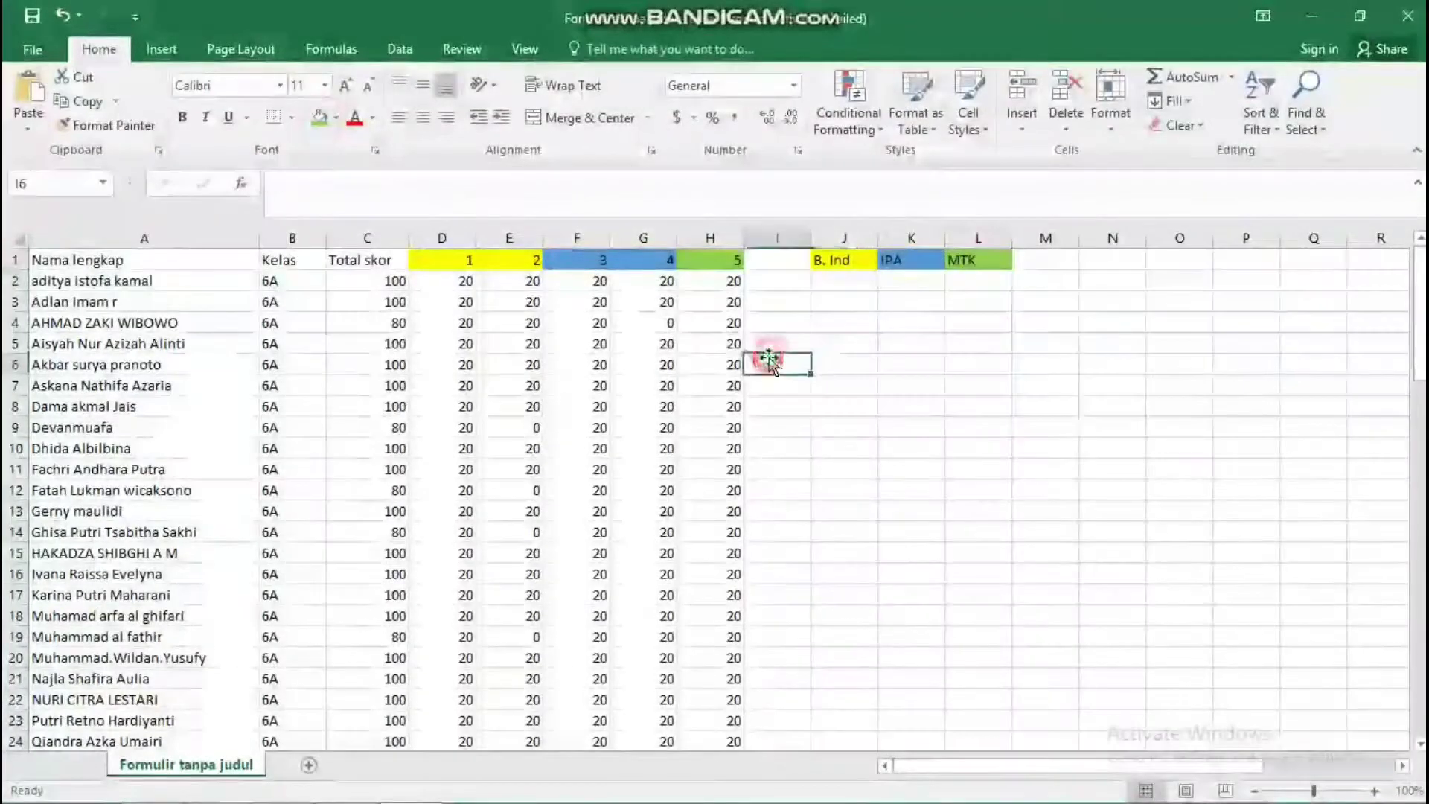
Step: Enter =SUM(D2:E2) in J2 to total the first student's B. Ind questions
click(842, 282)
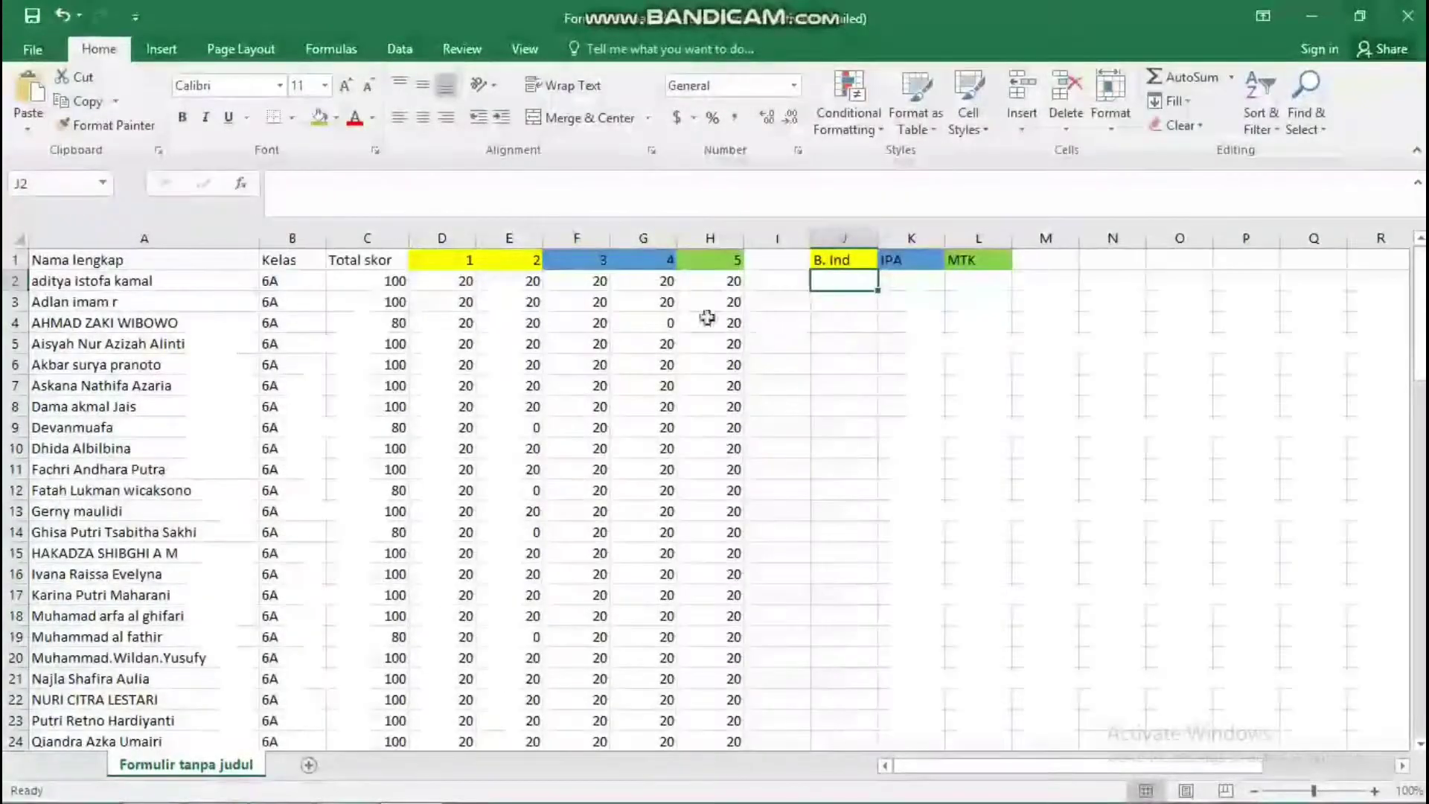
click(445, 281)
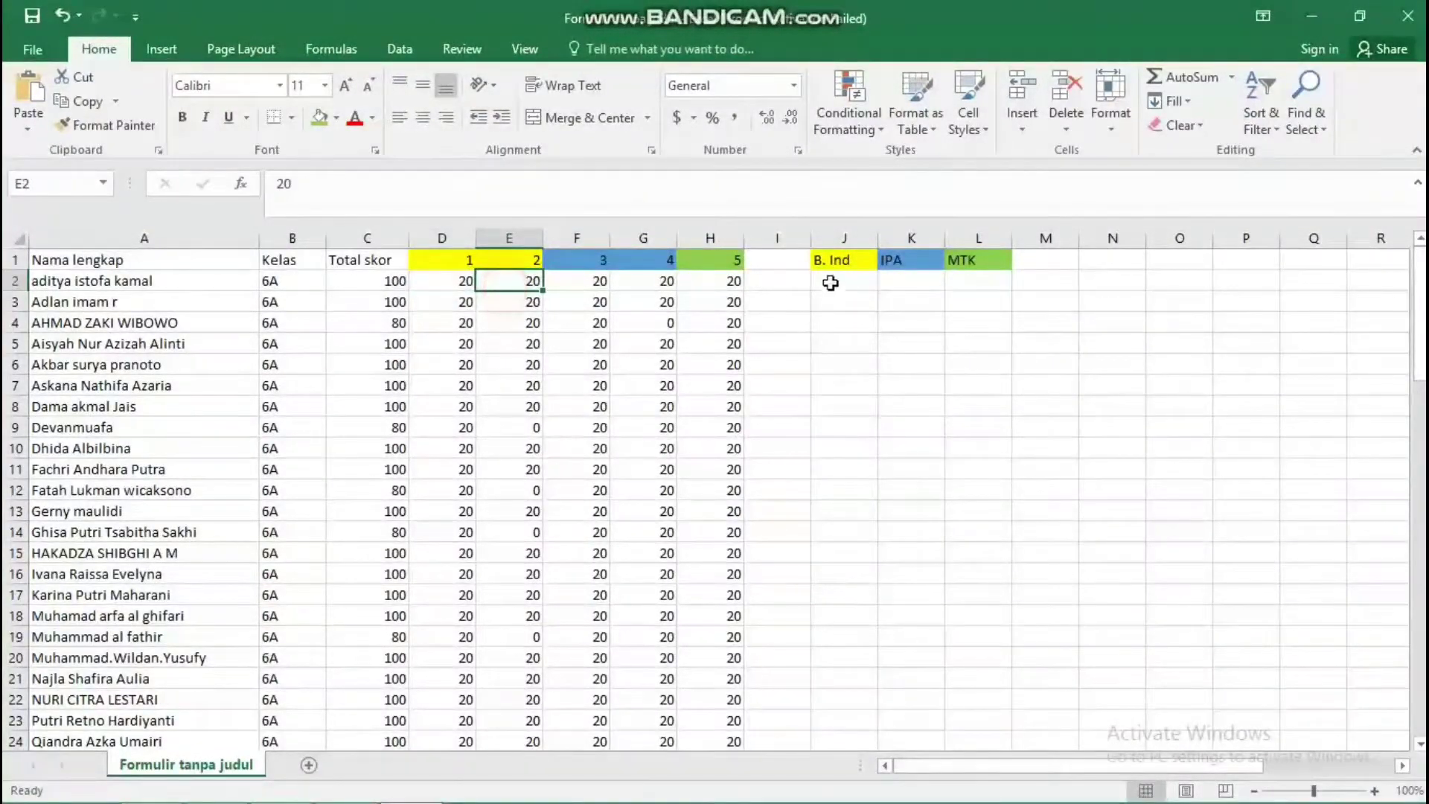
click(830, 283)
text(=)
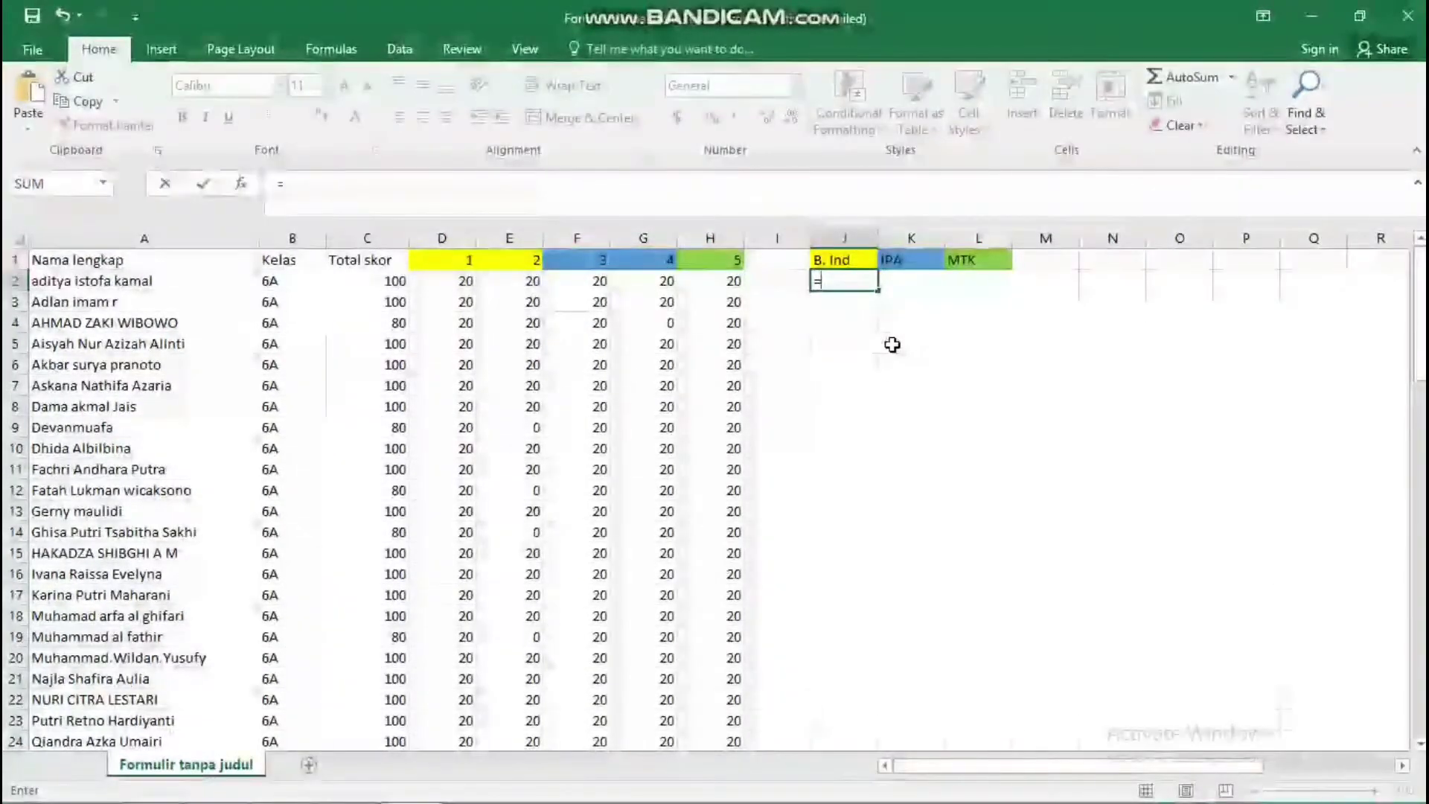
text(sum)
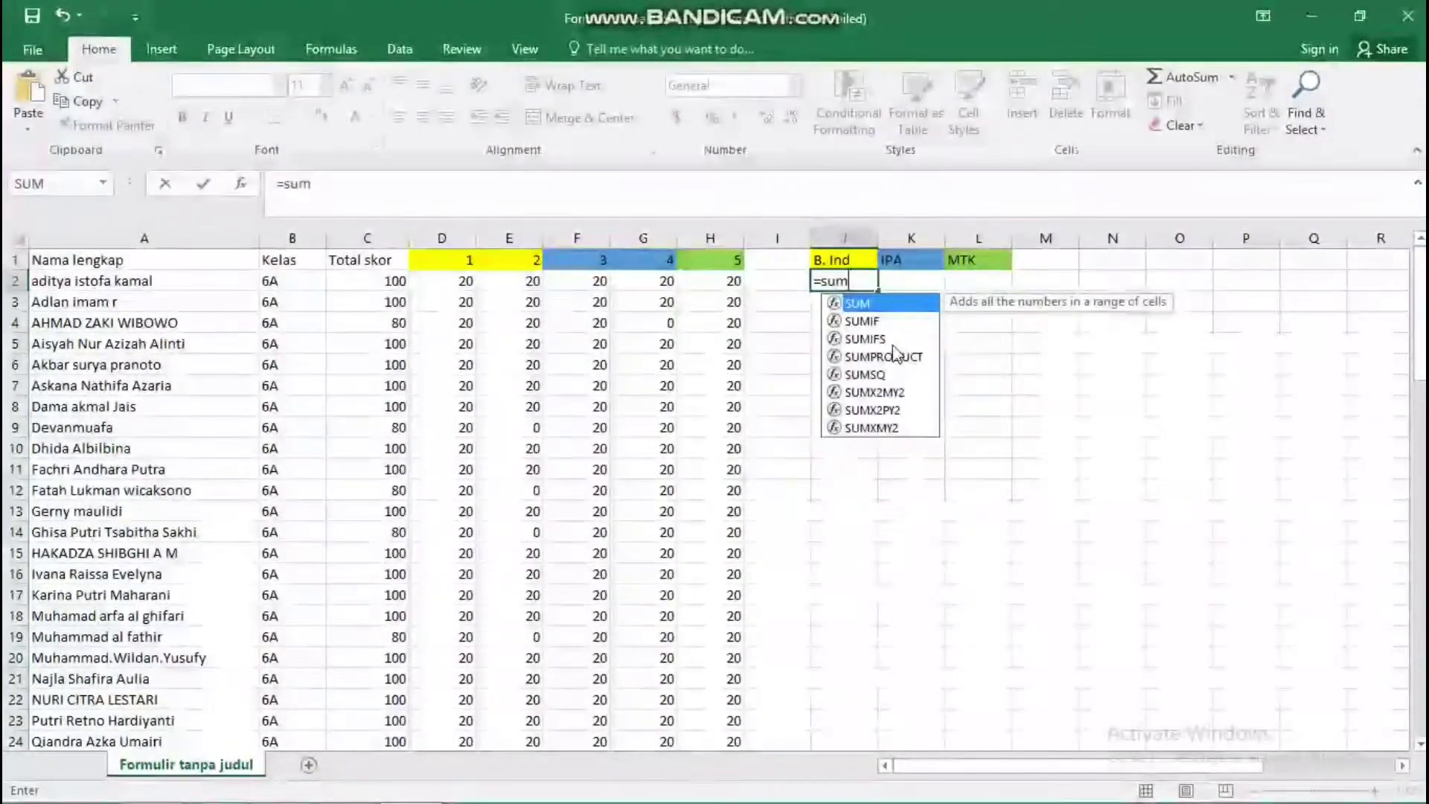
text(()
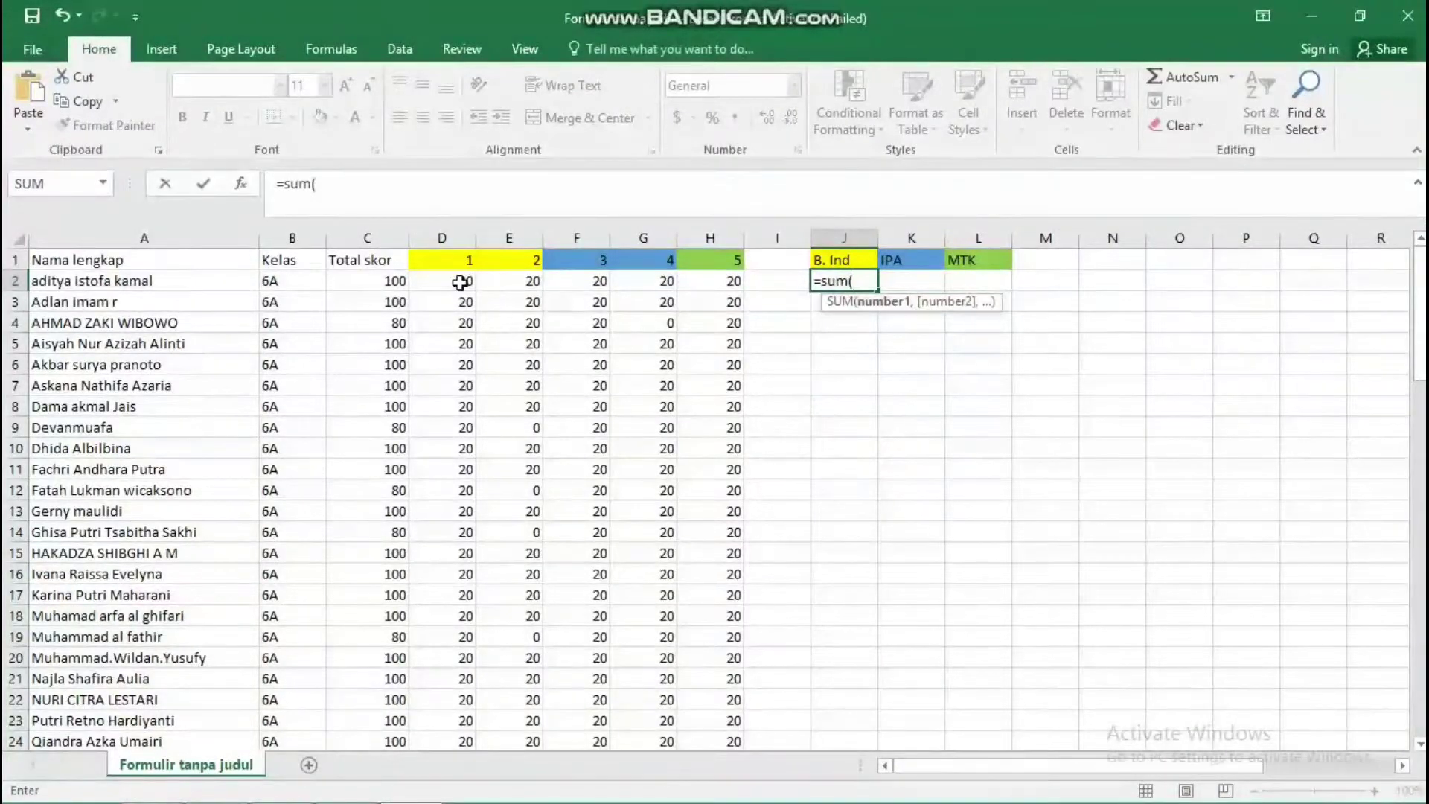
click(460, 282)
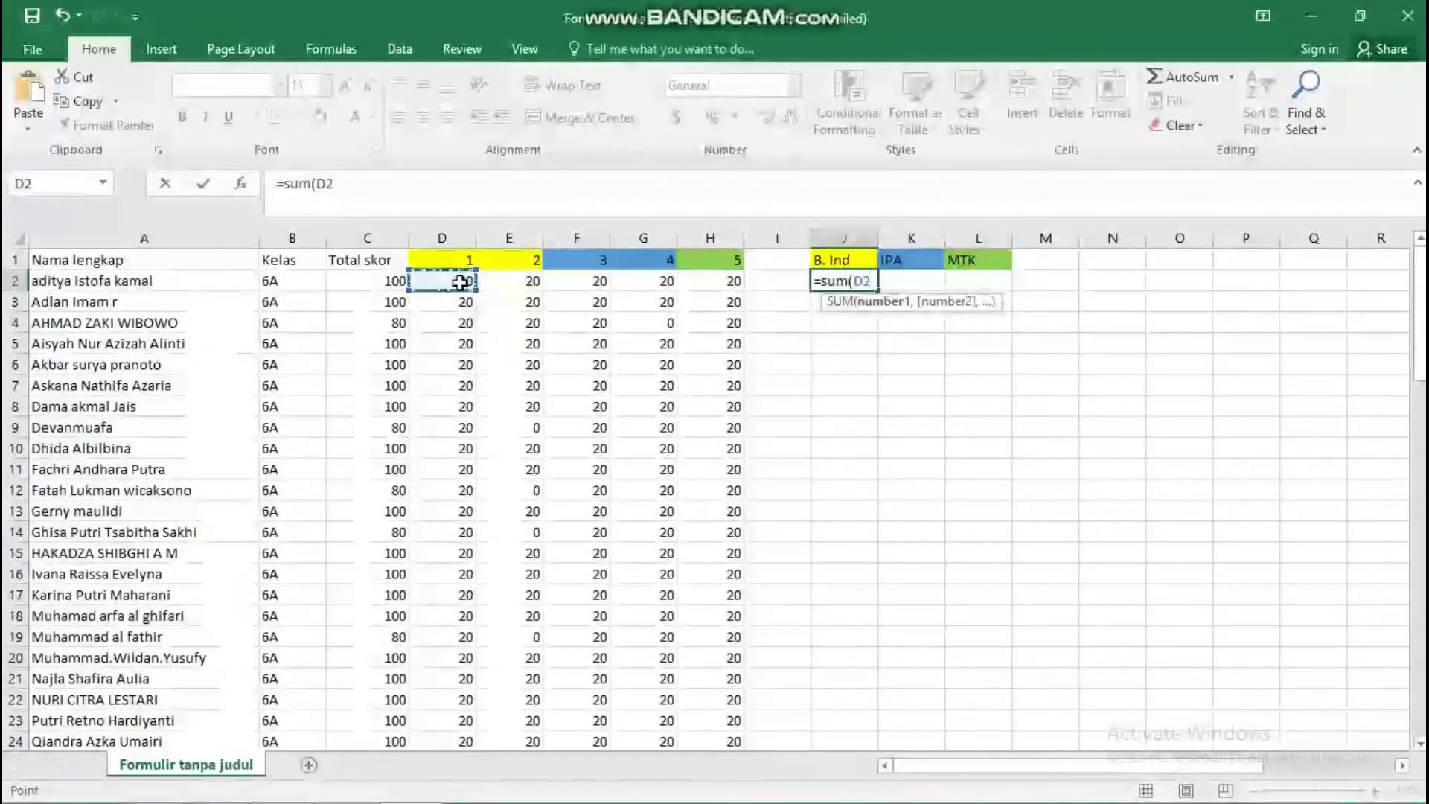
key(F8)
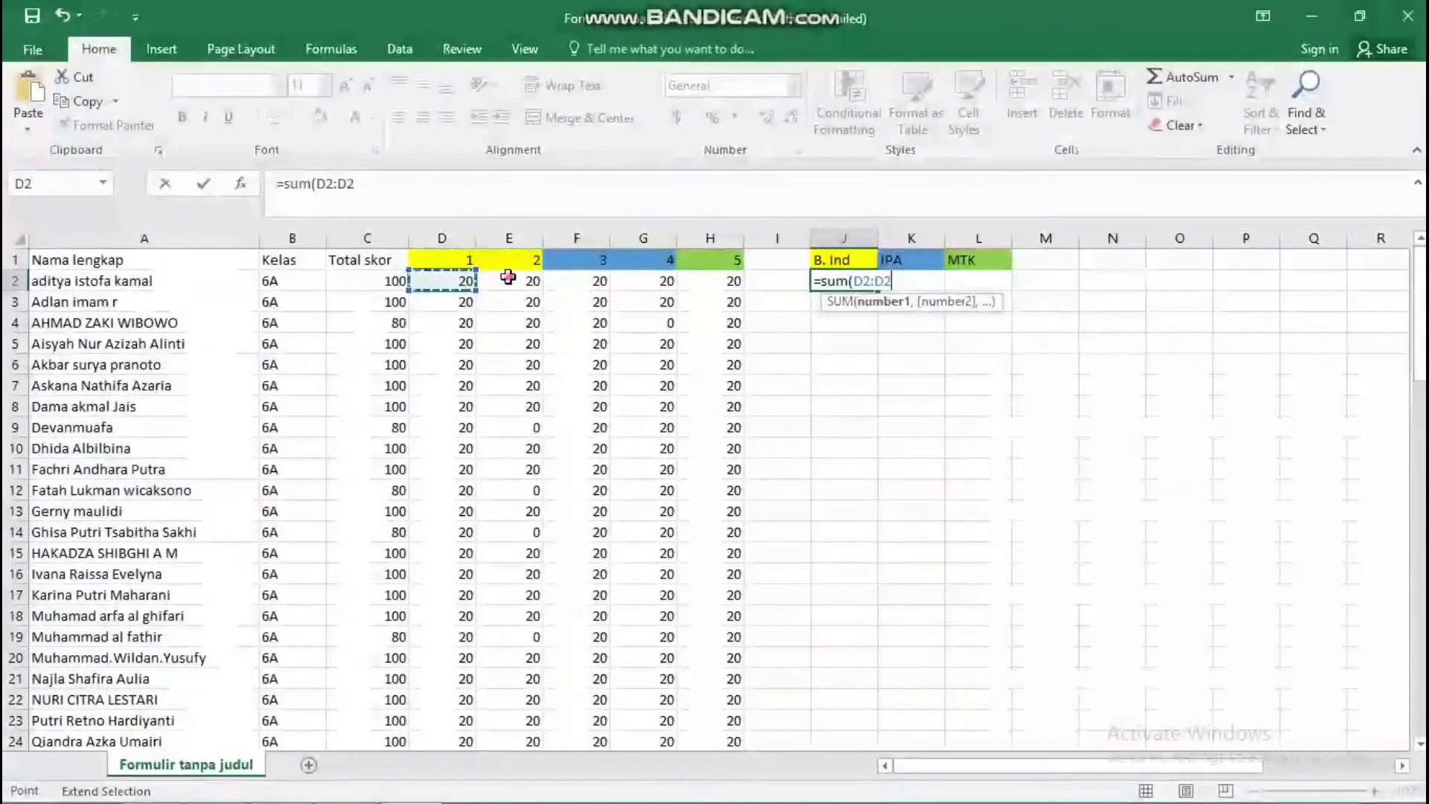
click(508, 277)
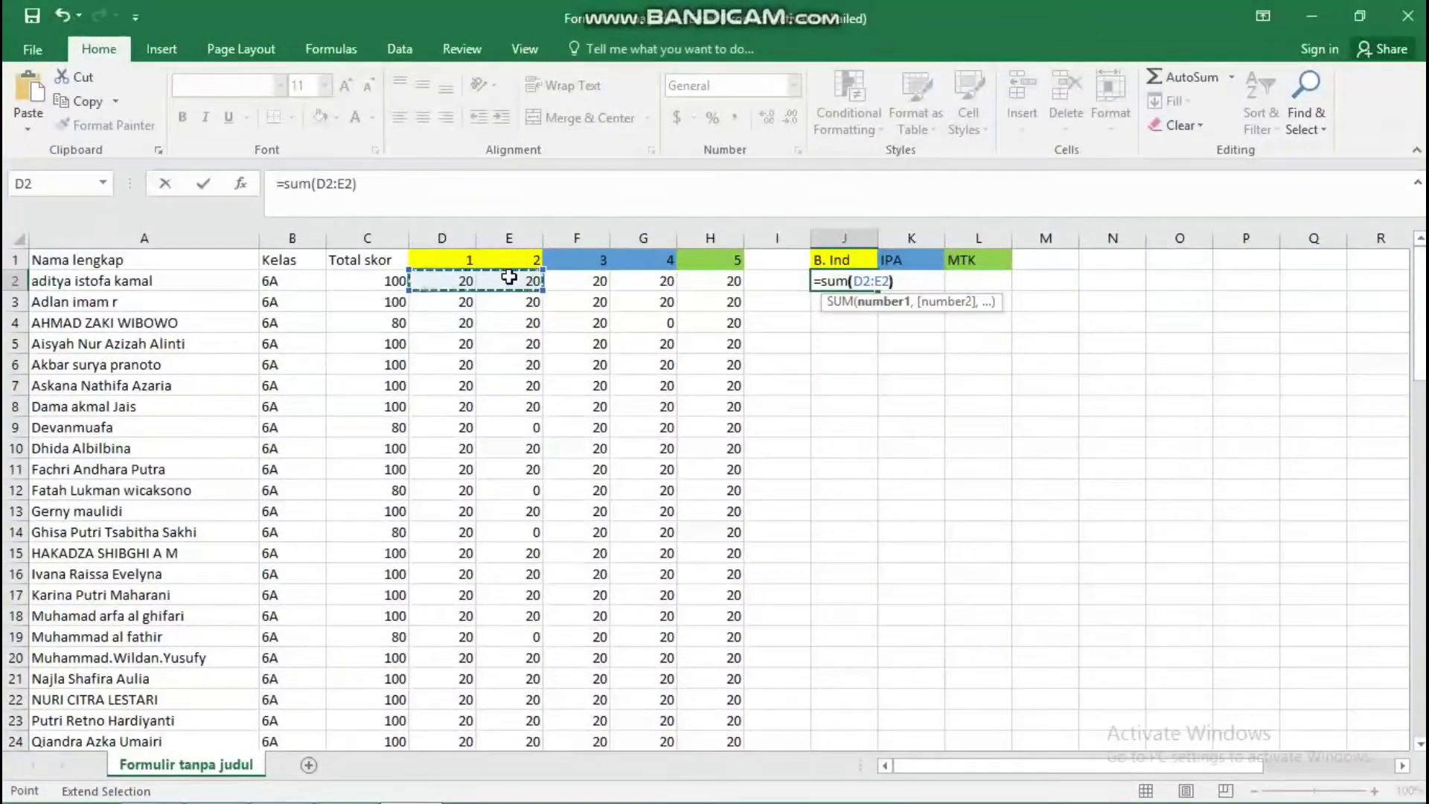
key(Return)
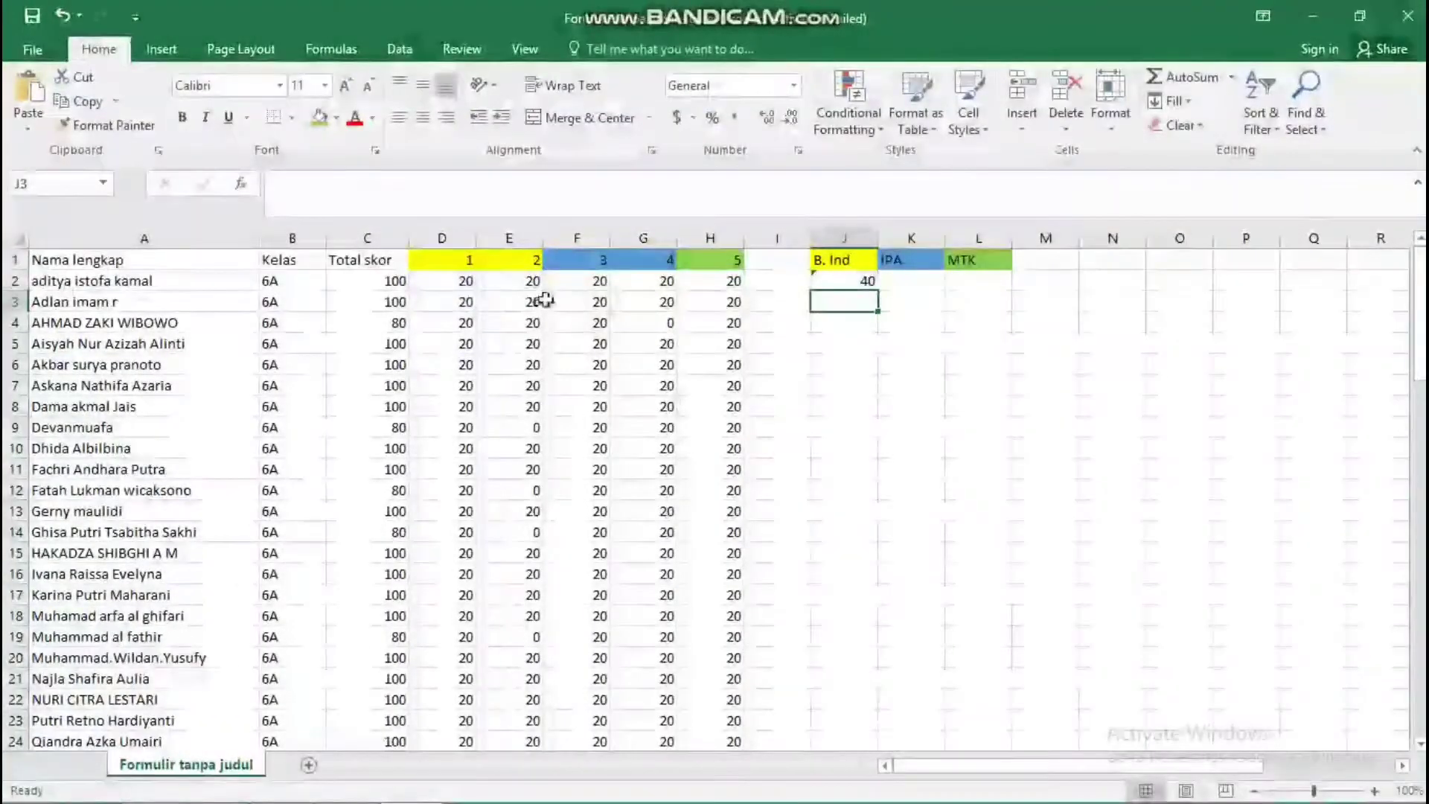
Step: Enter =SUM(F2:G2) in K2 to total the first student's IPA questions
click(909, 283)
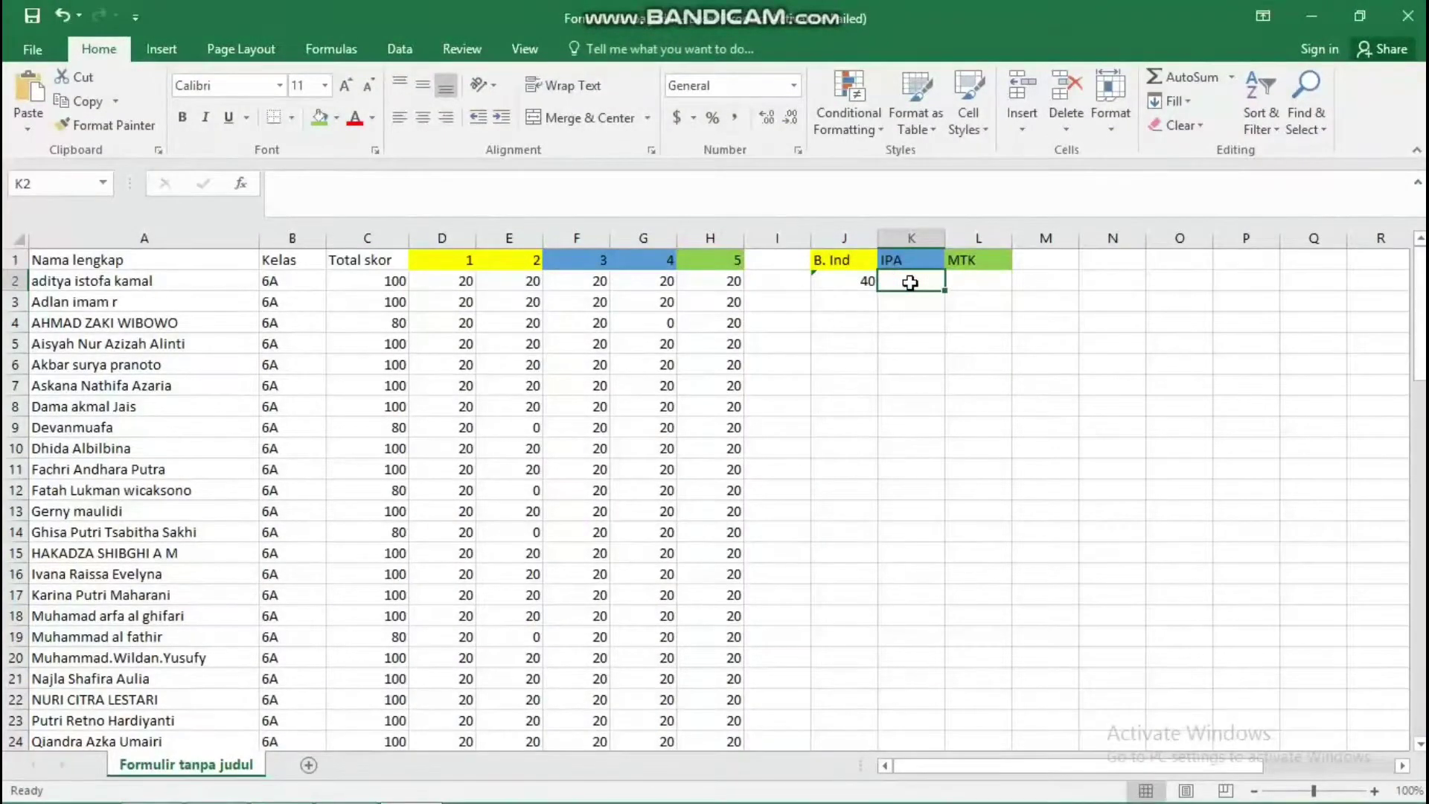
text(=)
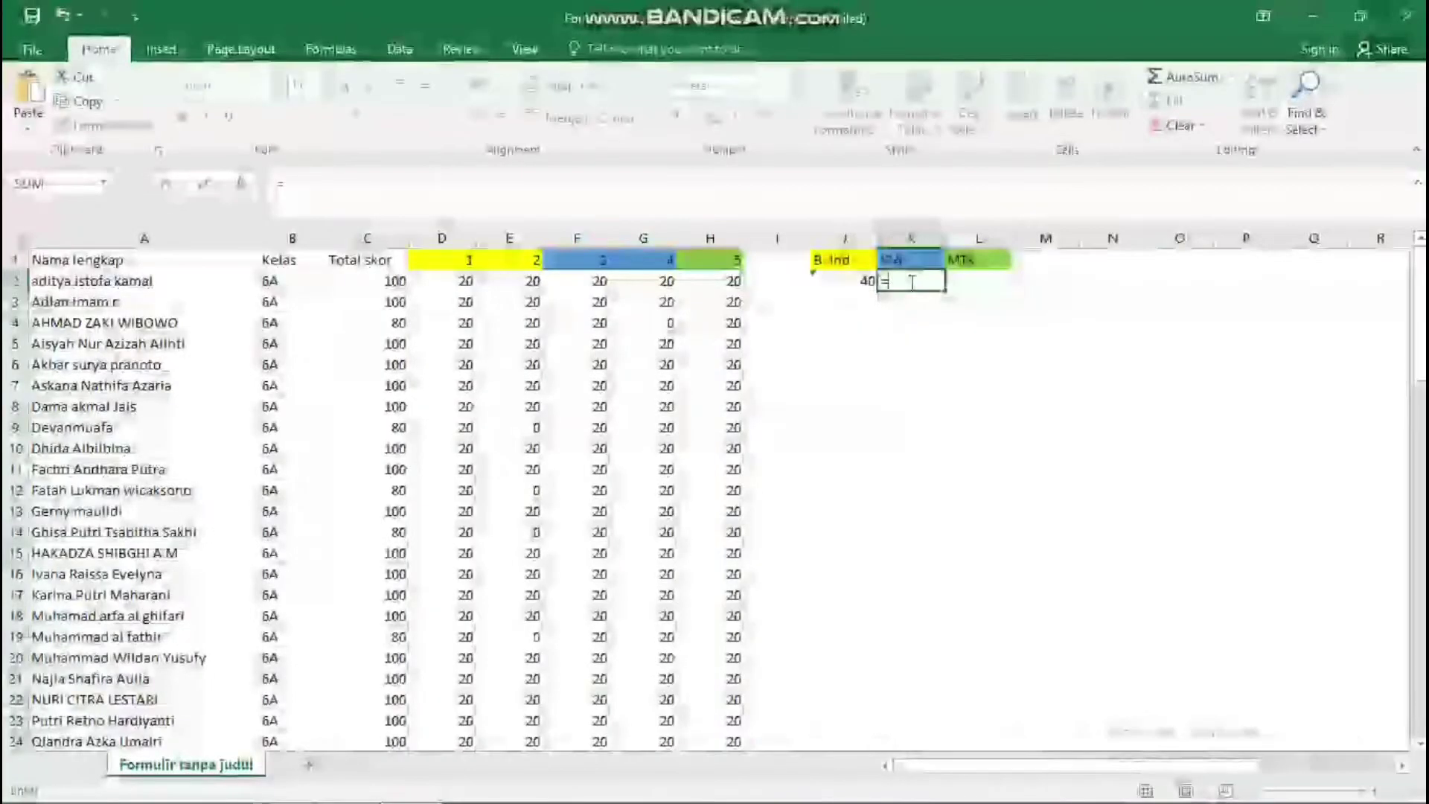
text(sum()
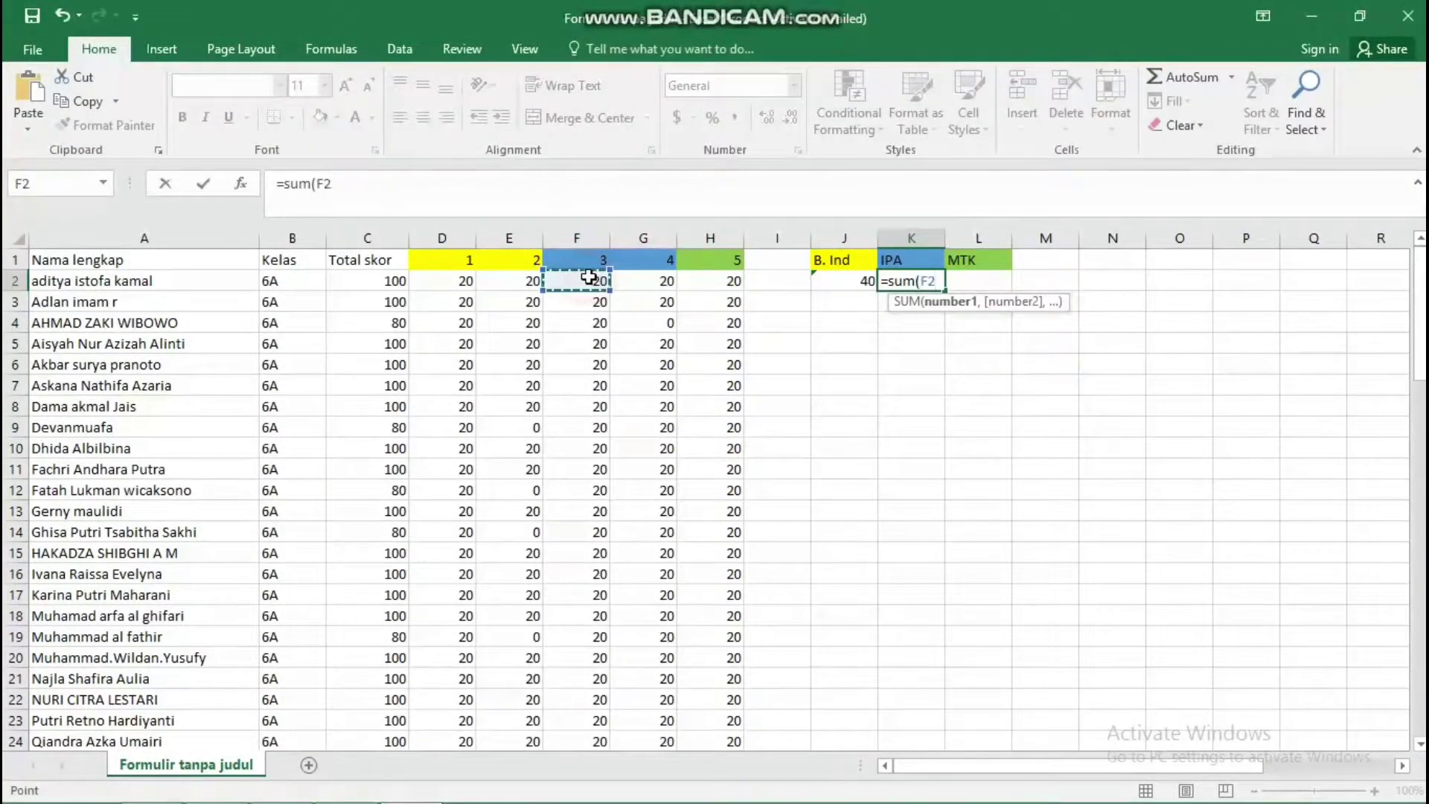
drag(588, 276, 638, 278)
text())
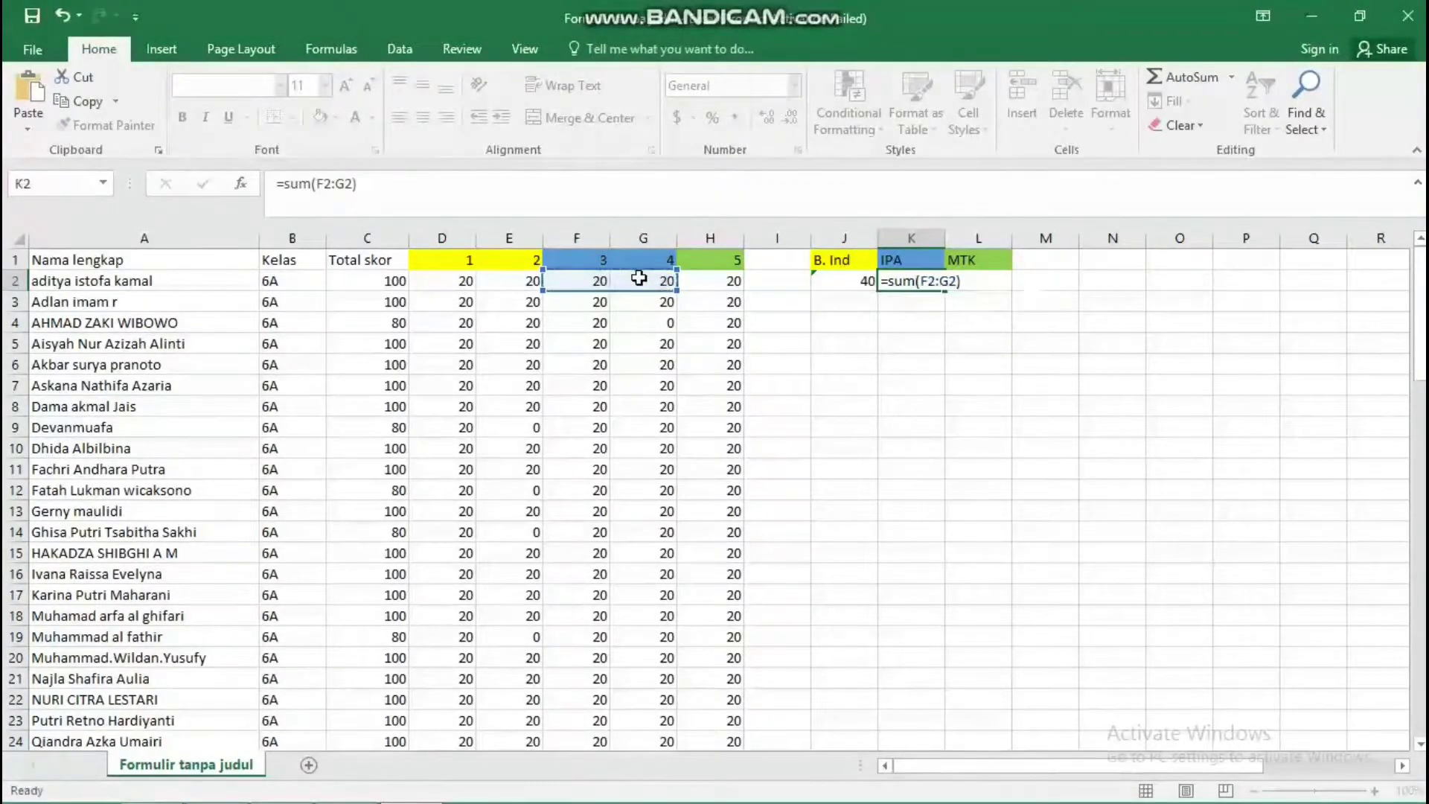
key(Return)
Step: Enter =H2 in L2 as the first student's MTK score
click(959, 278)
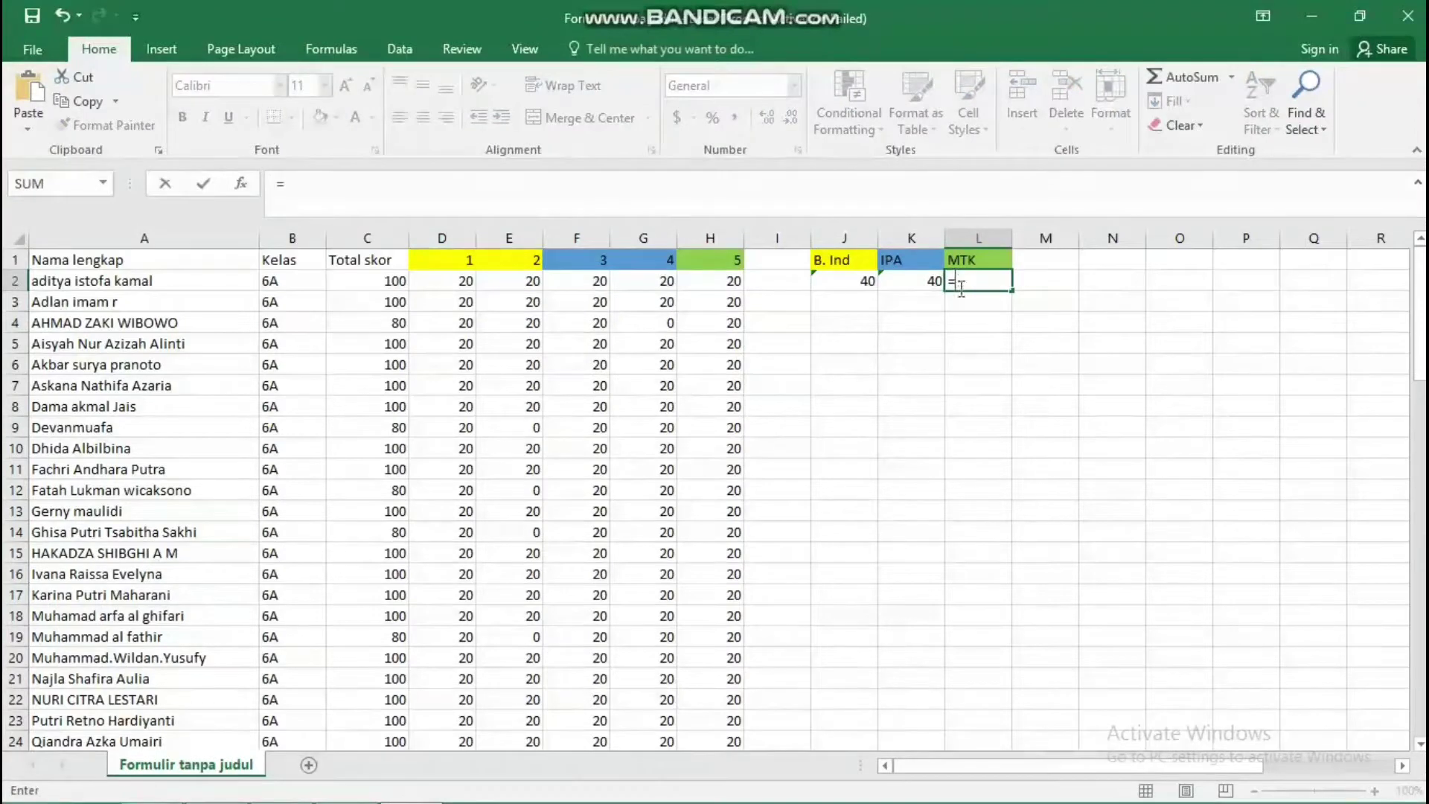
click(710, 276)
key(Return)
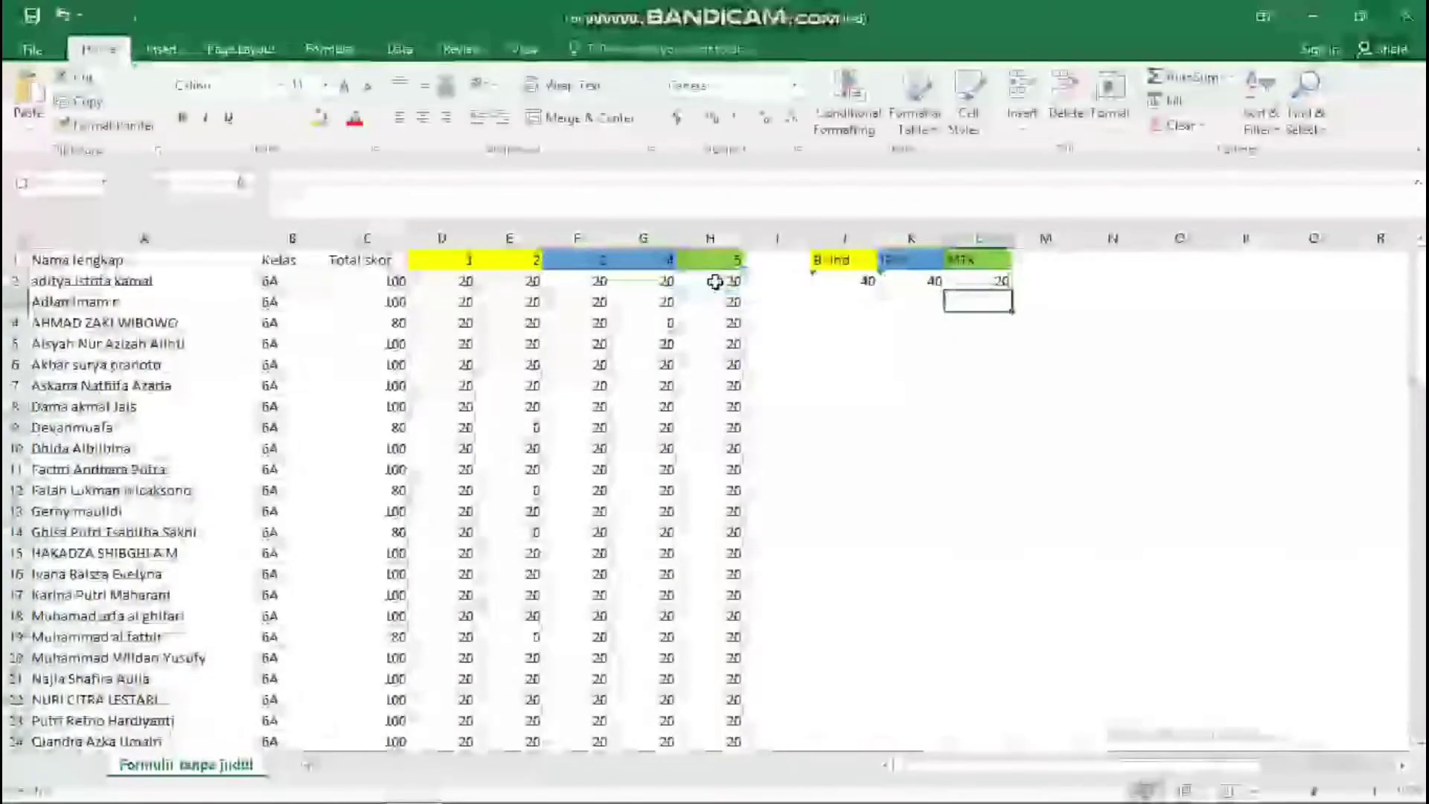
Step: Copy the subject score formulas in J2:L2 down to row 87 for all students
drag(826, 281, 1008, 287)
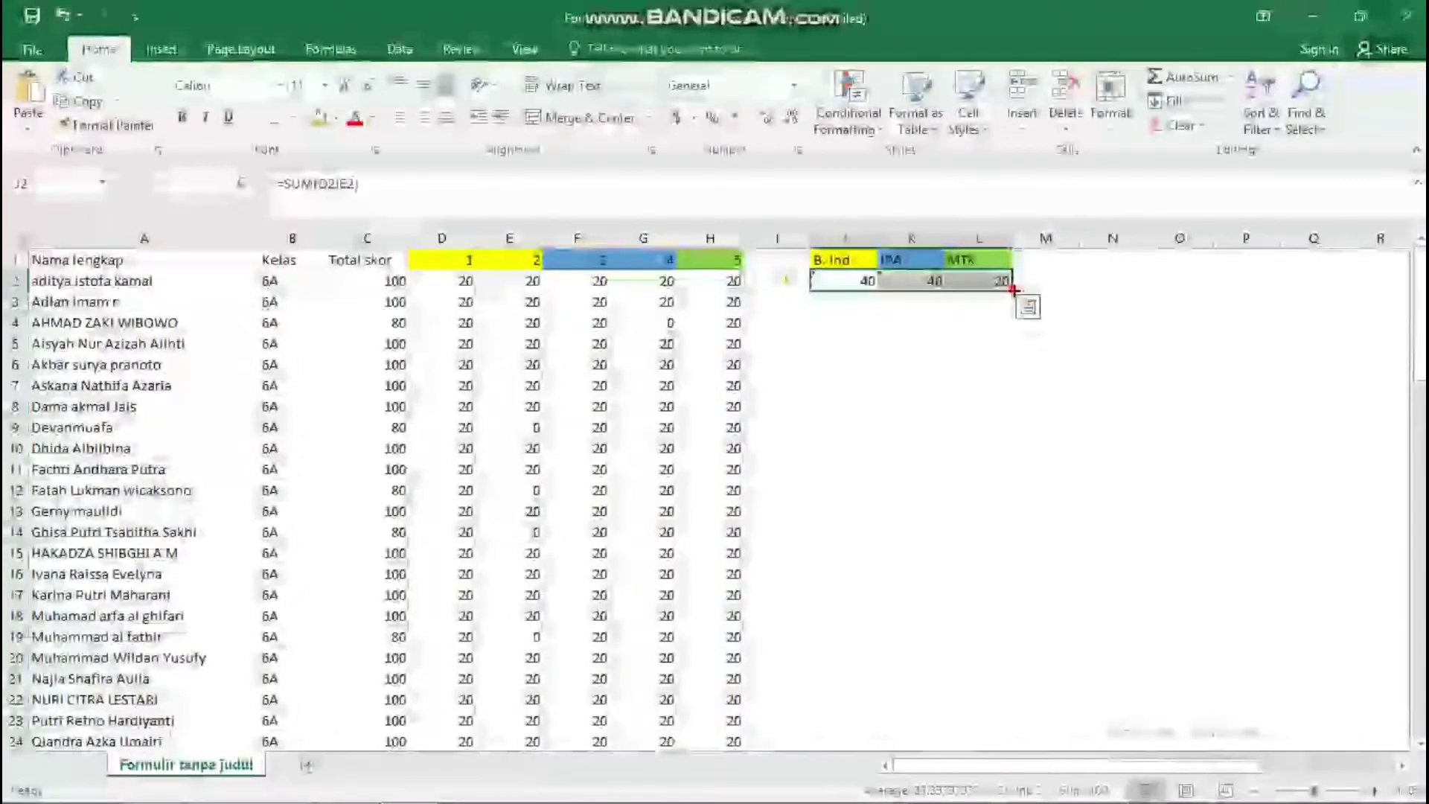
double_click(1012, 289)
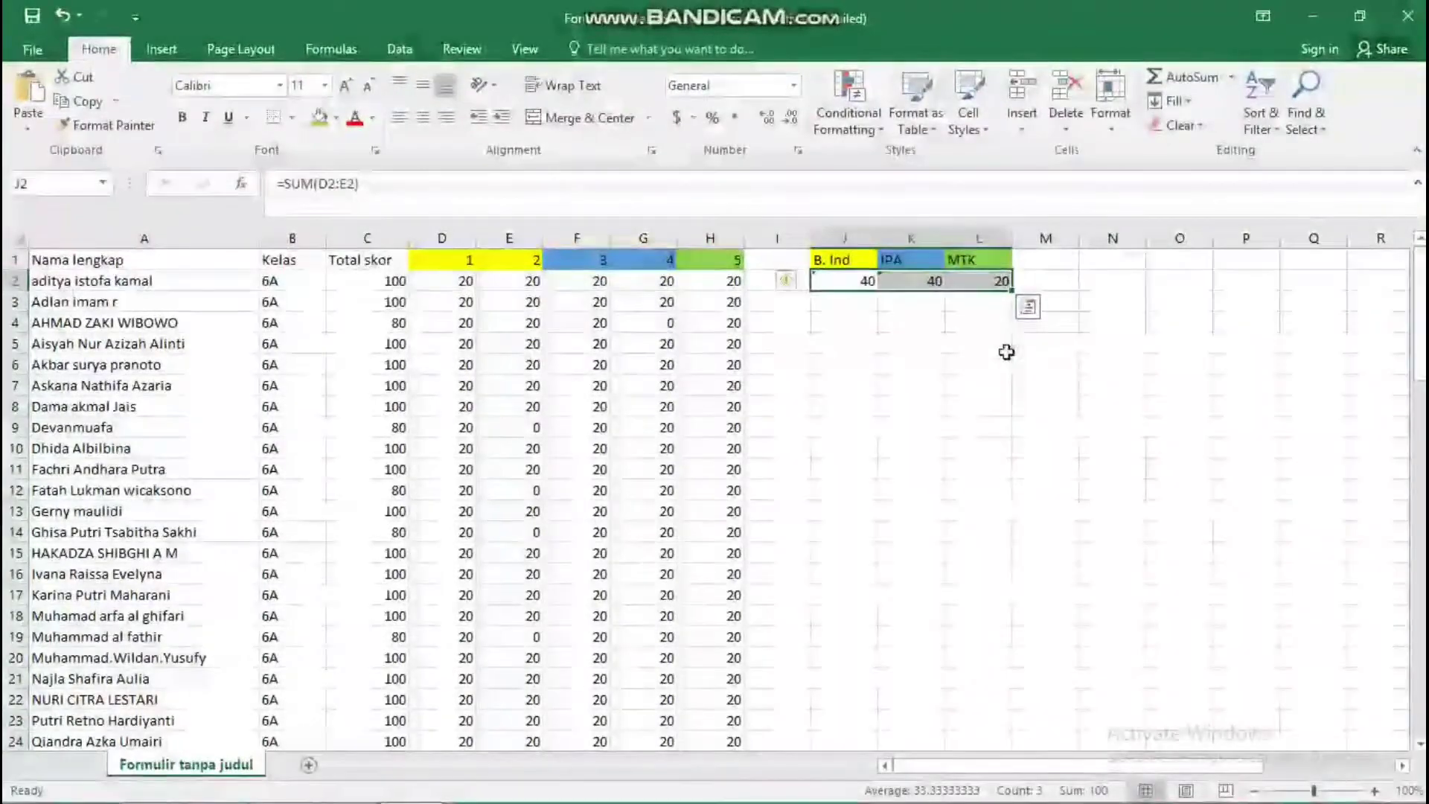
drag(1012, 293, 954, 713)
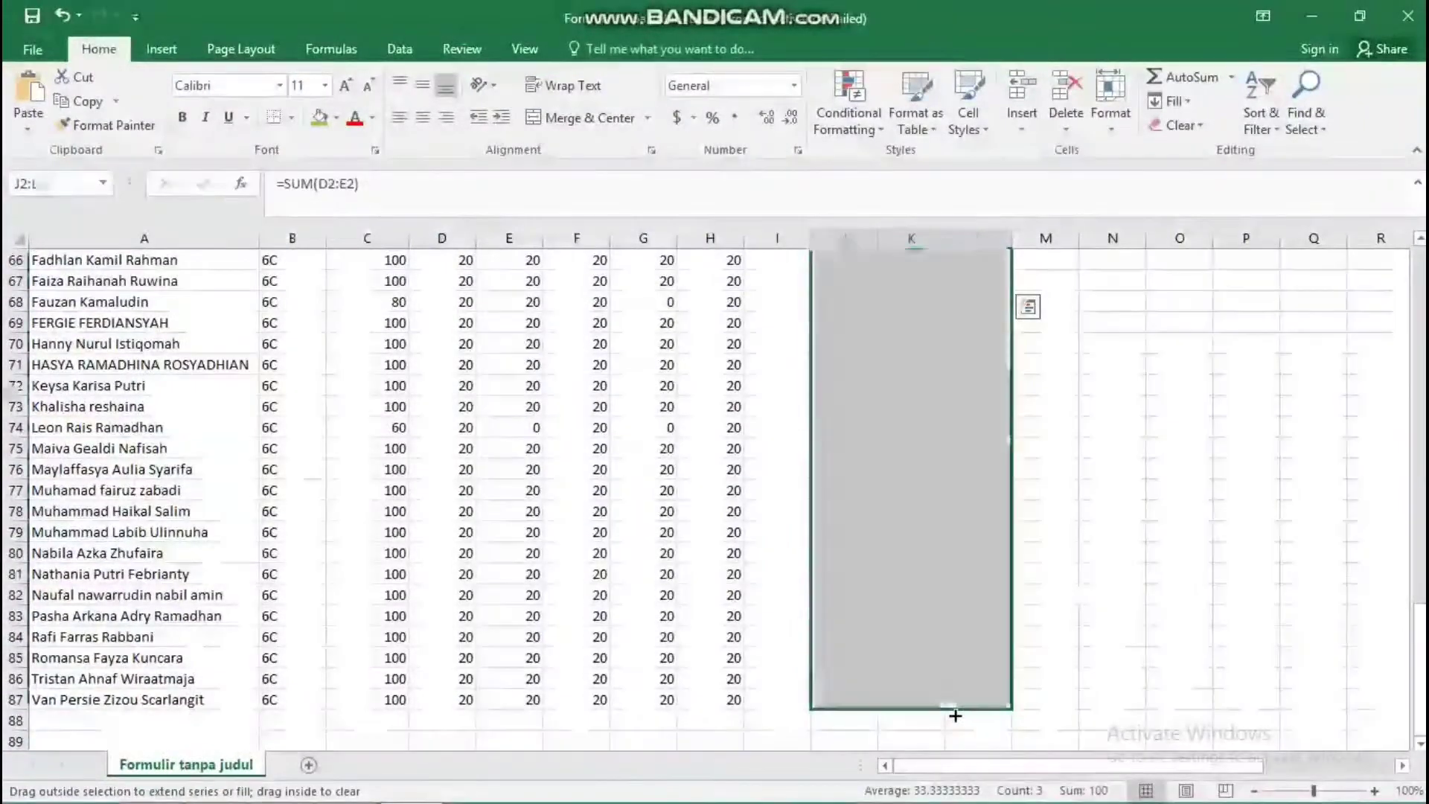
click(933, 571)
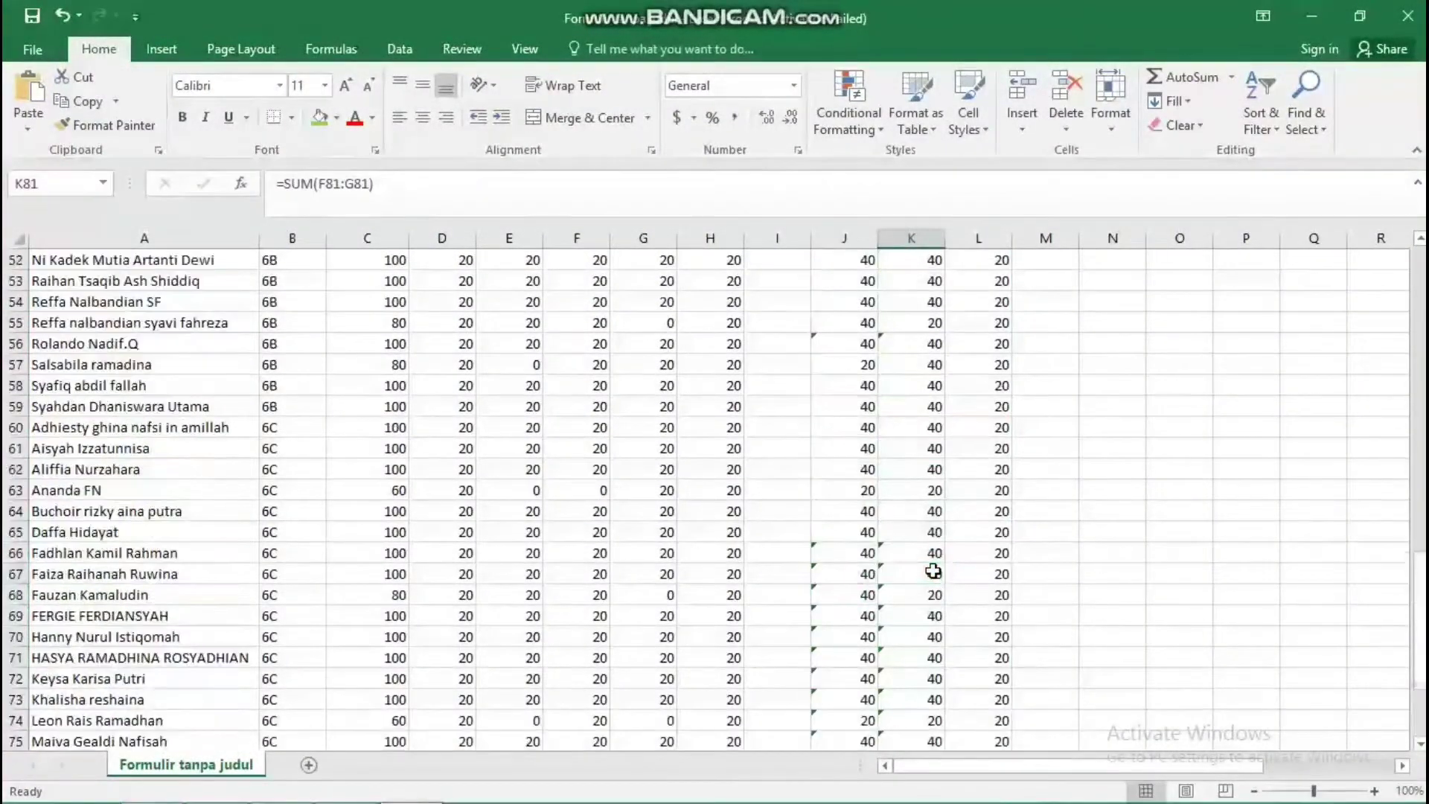
Step: Review the copied B. Ind, IPA and MTK scores in columns J to L for all students
scroll(934, 571, up, 17)
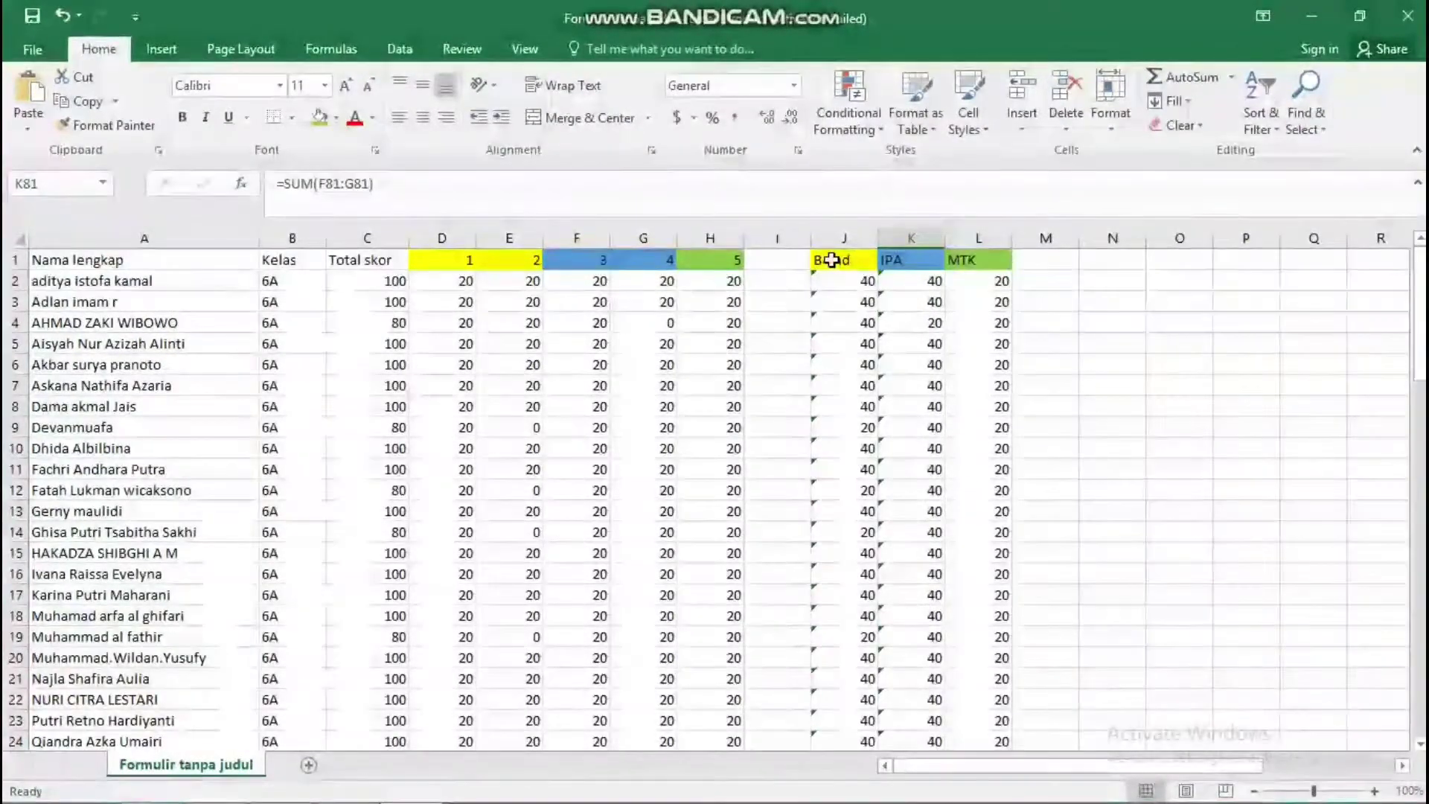
drag(832, 260, 908, 303)
click(909, 303)
scroll(904, 404, down, 6)
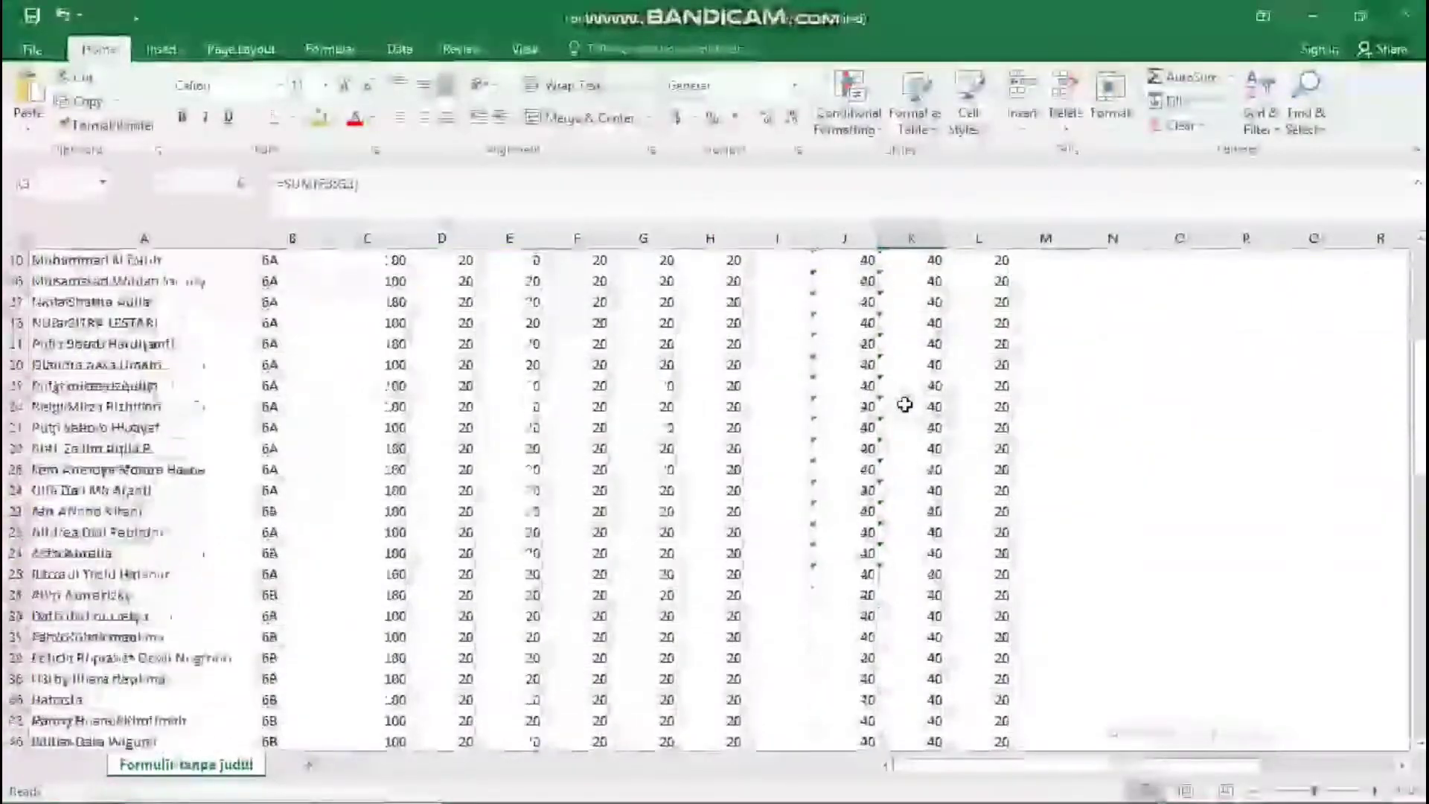
scroll(904, 404, down, 10)
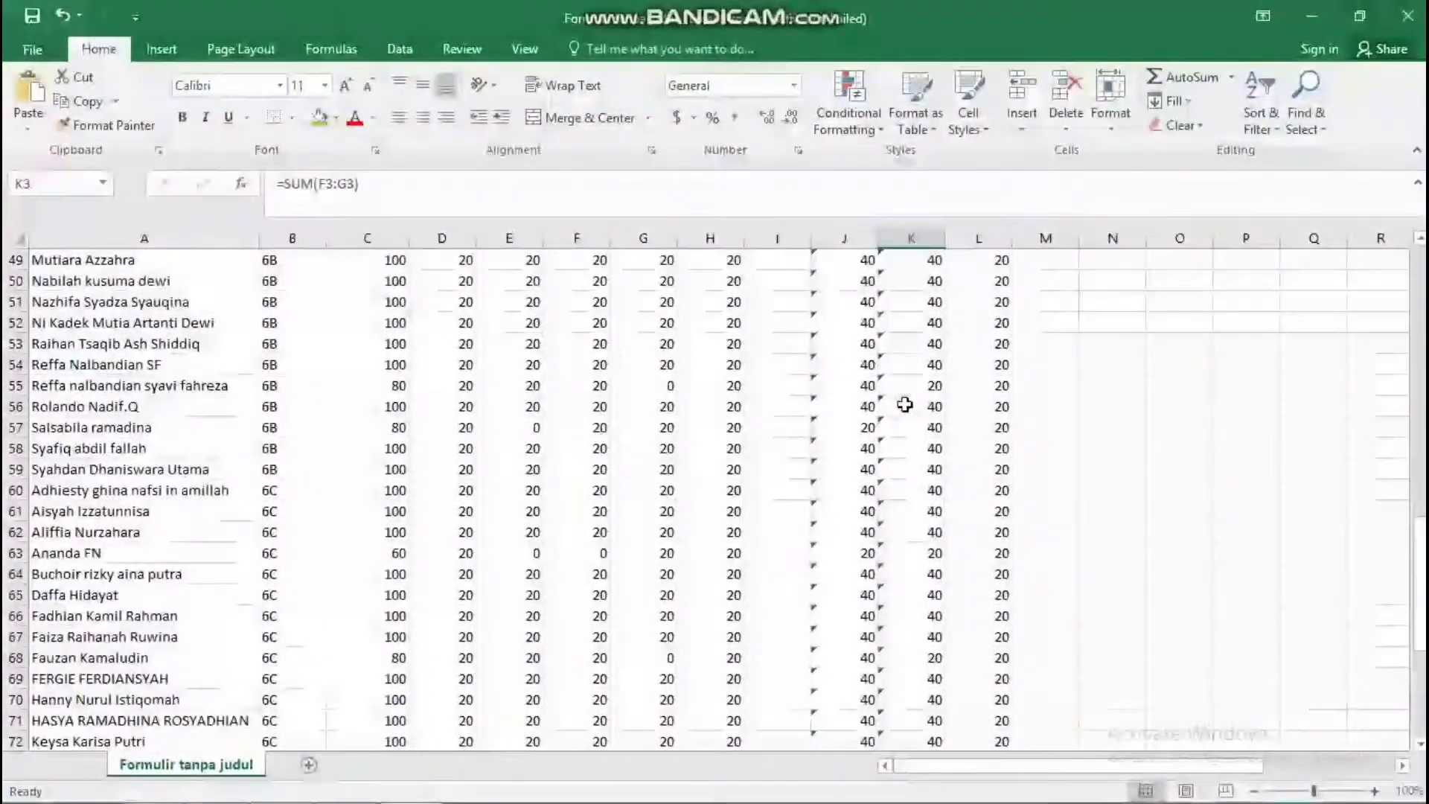
scroll(905, 404, down, 4)
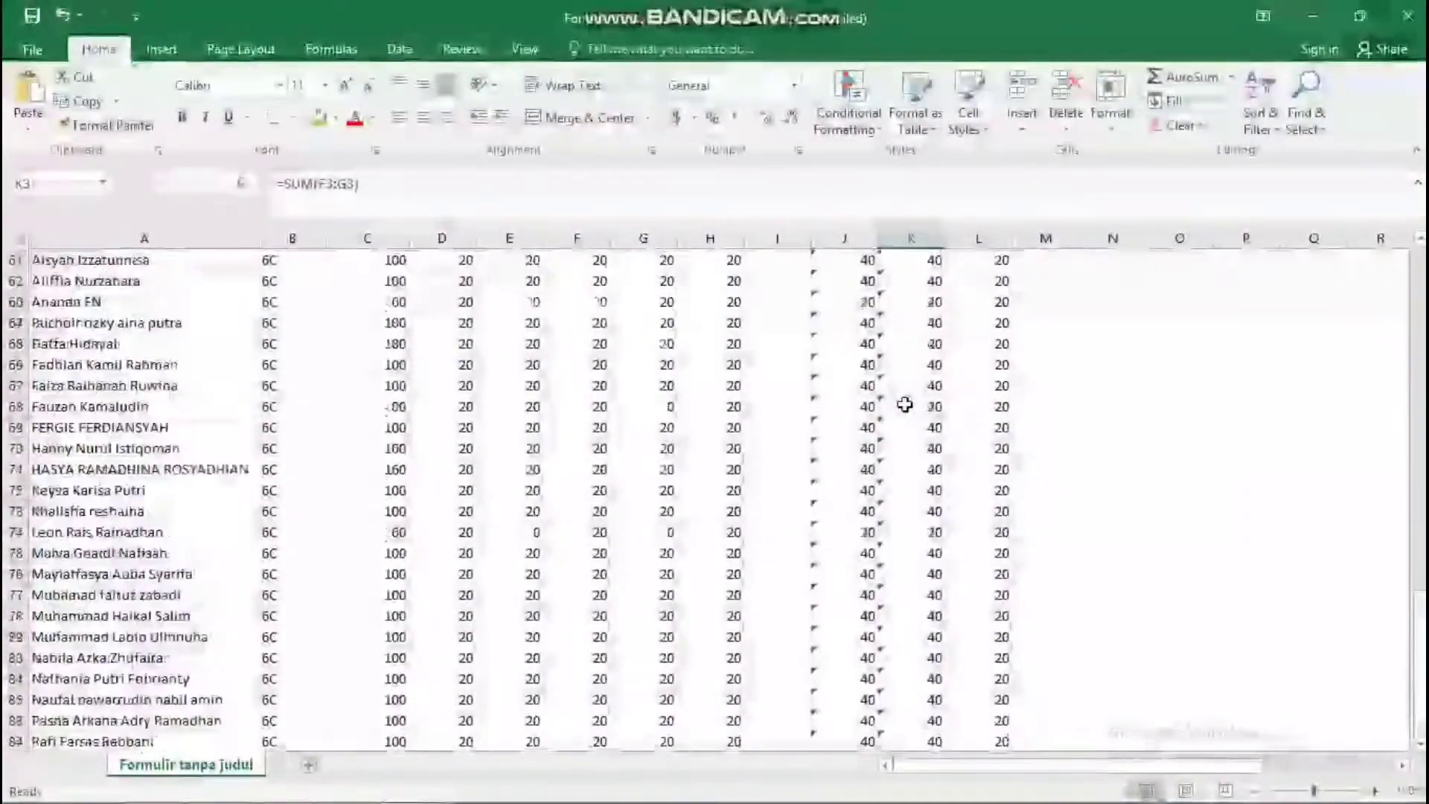
scroll(904, 404, up, 5)
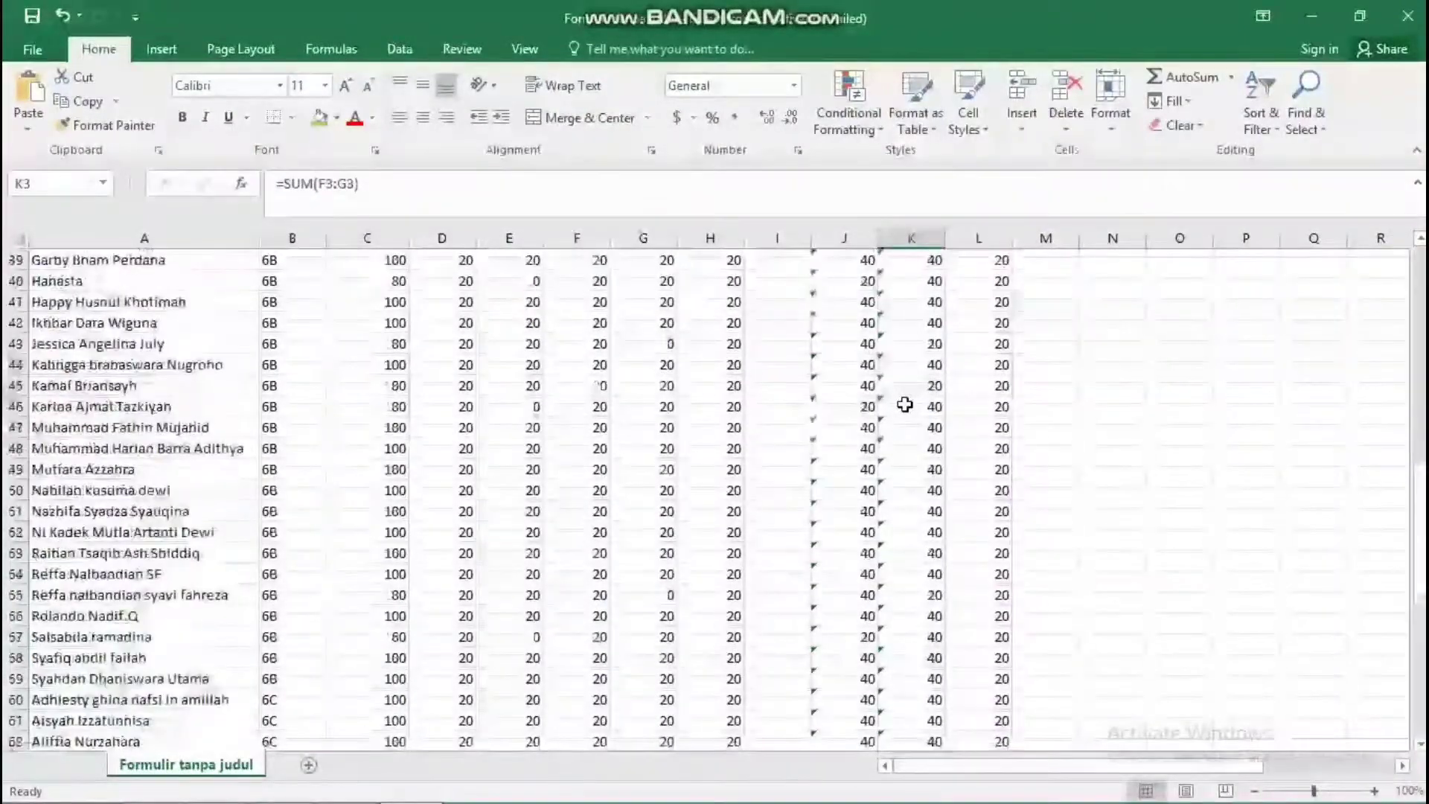
scroll(904, 404, up, 13)
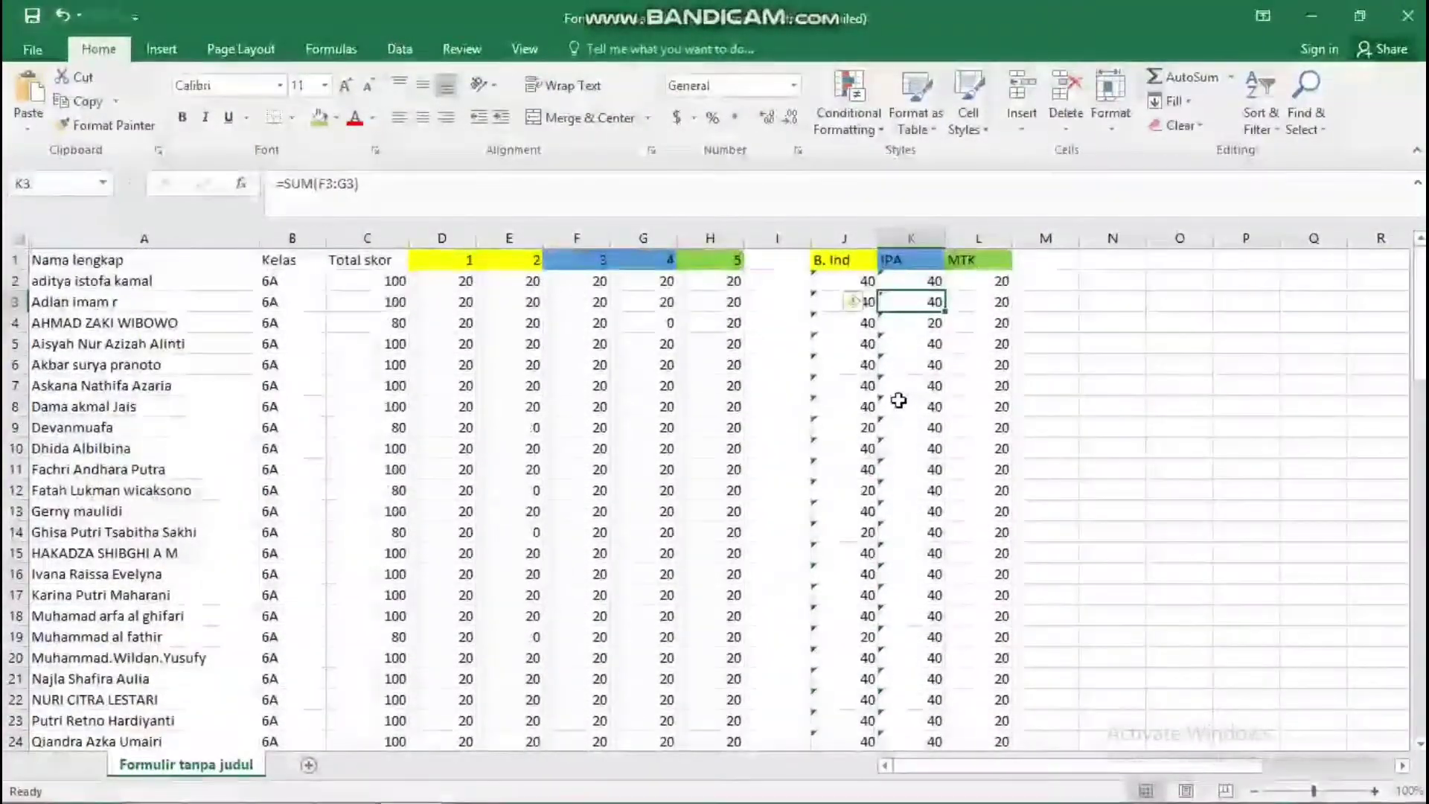
Step: Copy the B. Ind, IPA and MTK headers from J1:L1 to N1:P1
click(868, 284)
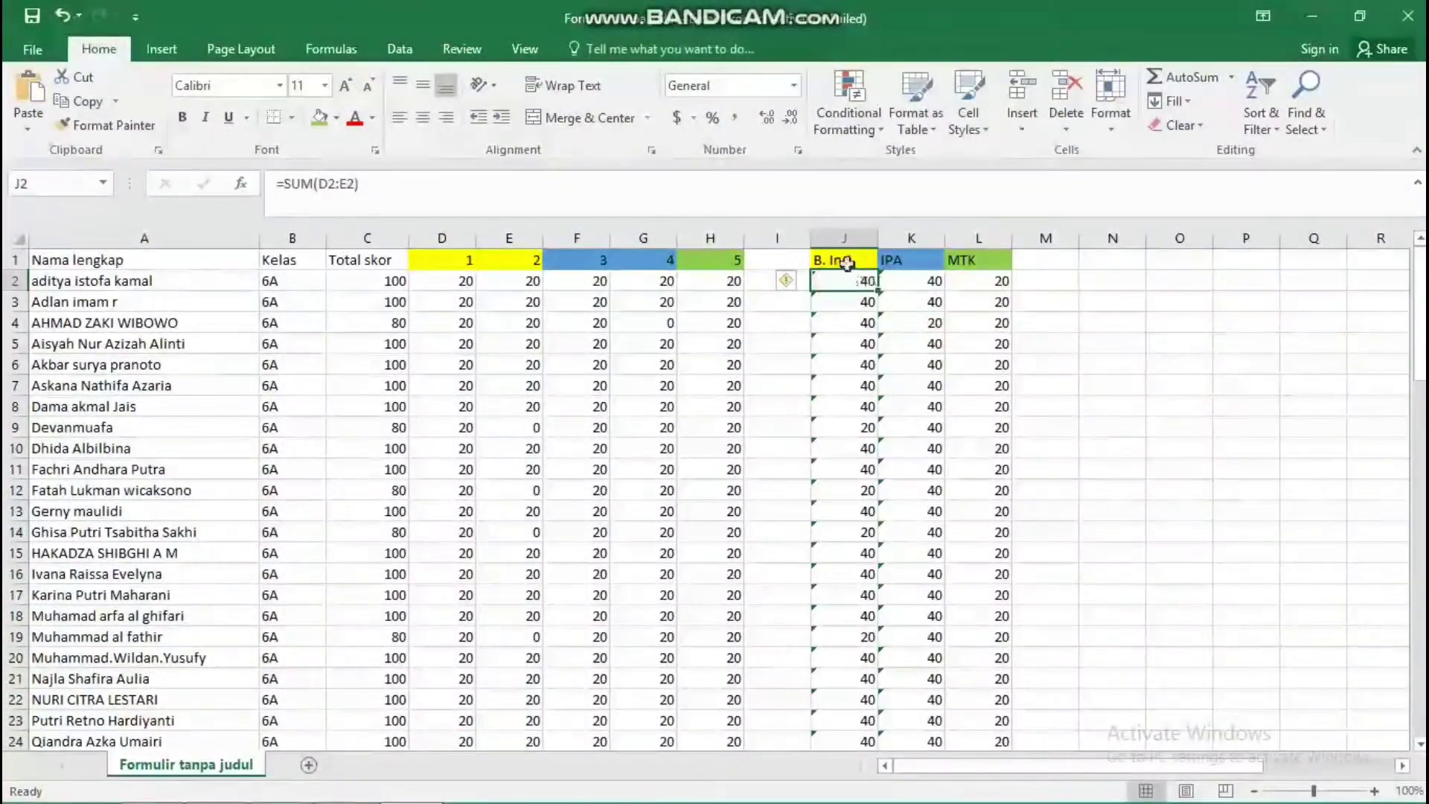
drag(847, 264, 979, 260)
right_click(979, 261)
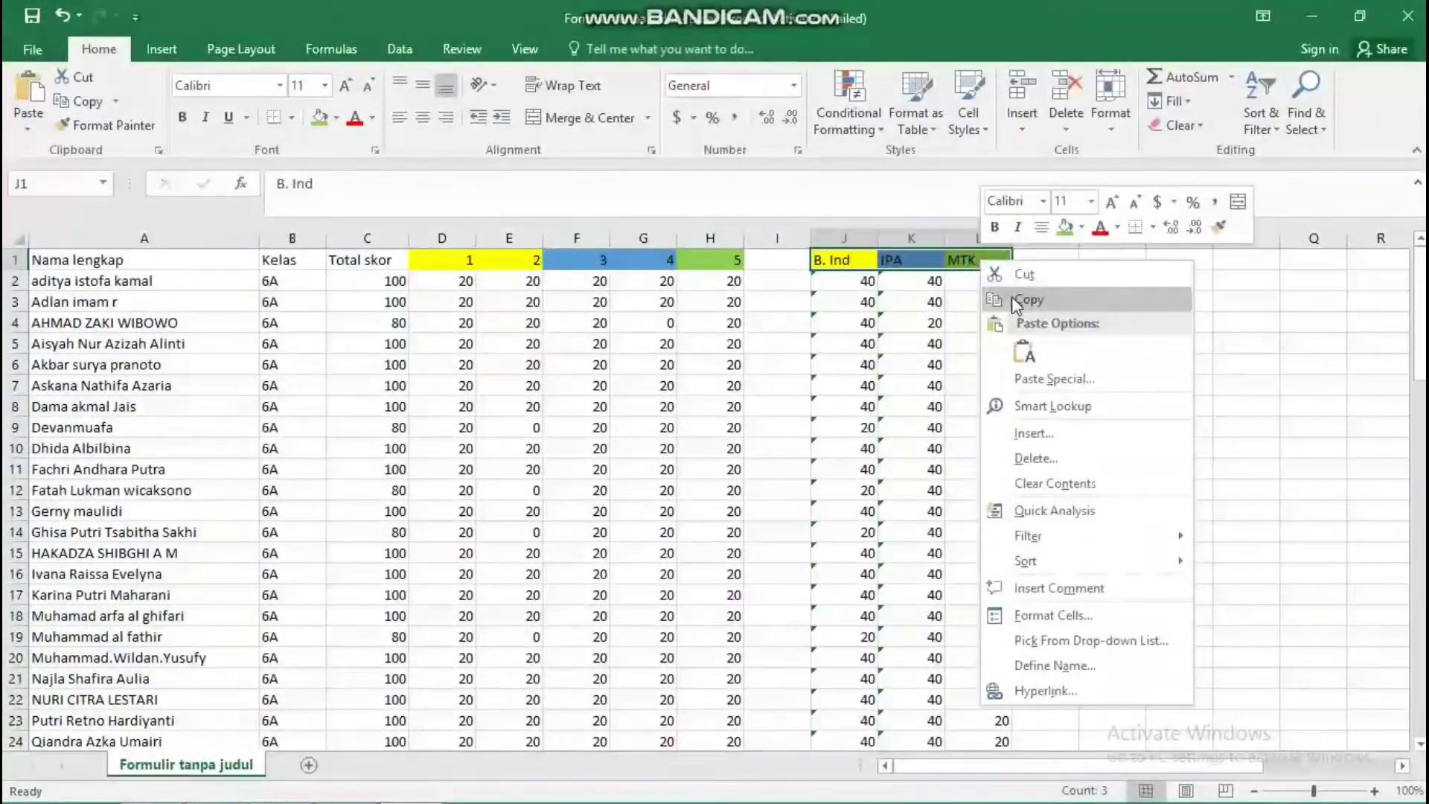
click(1014, 299)
right_click(1094, 261)
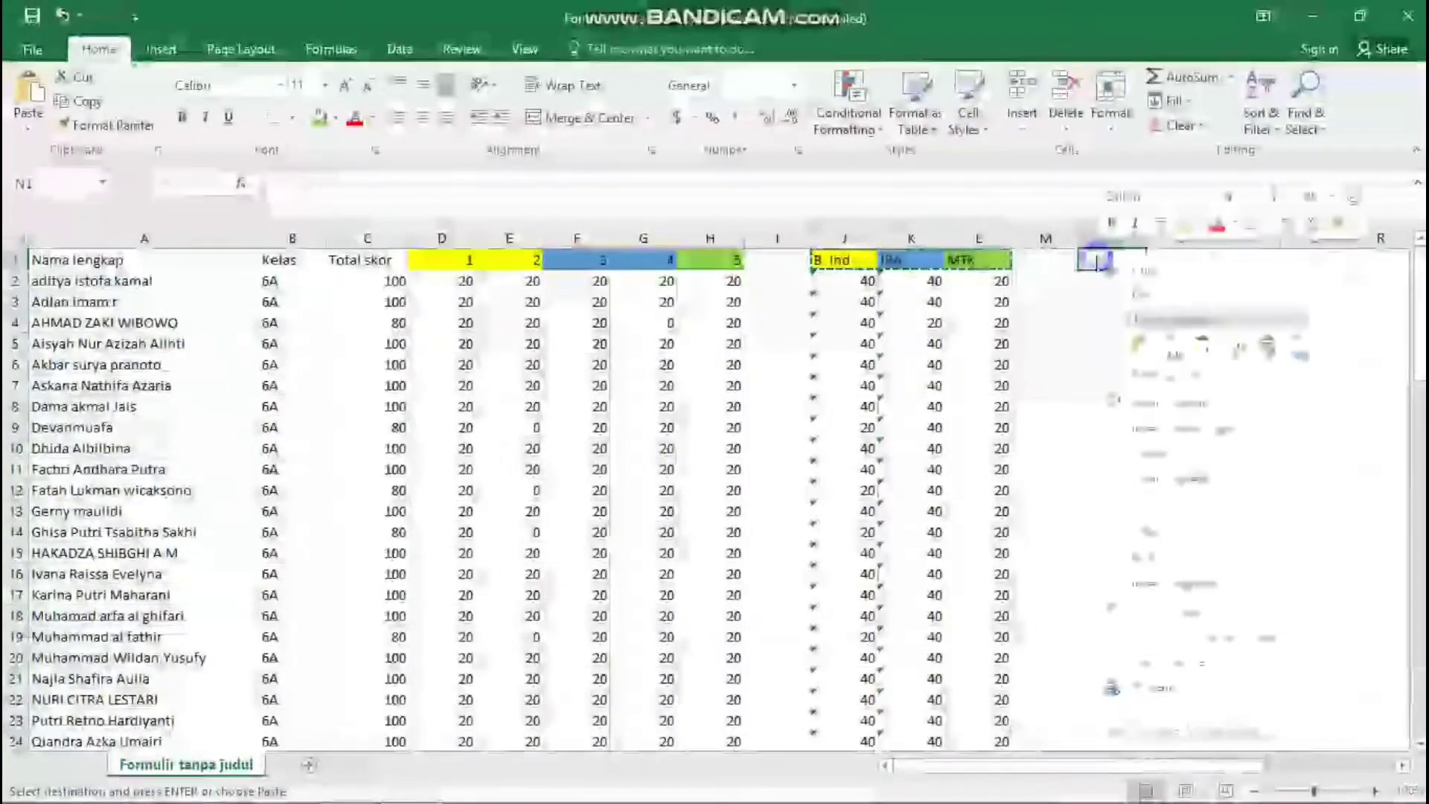
click(1153, 363)
Step: Enter =(J2/40)*100 in N2 to convert the first student's B. Ind score to a 100-point scale
click(1114, 296)
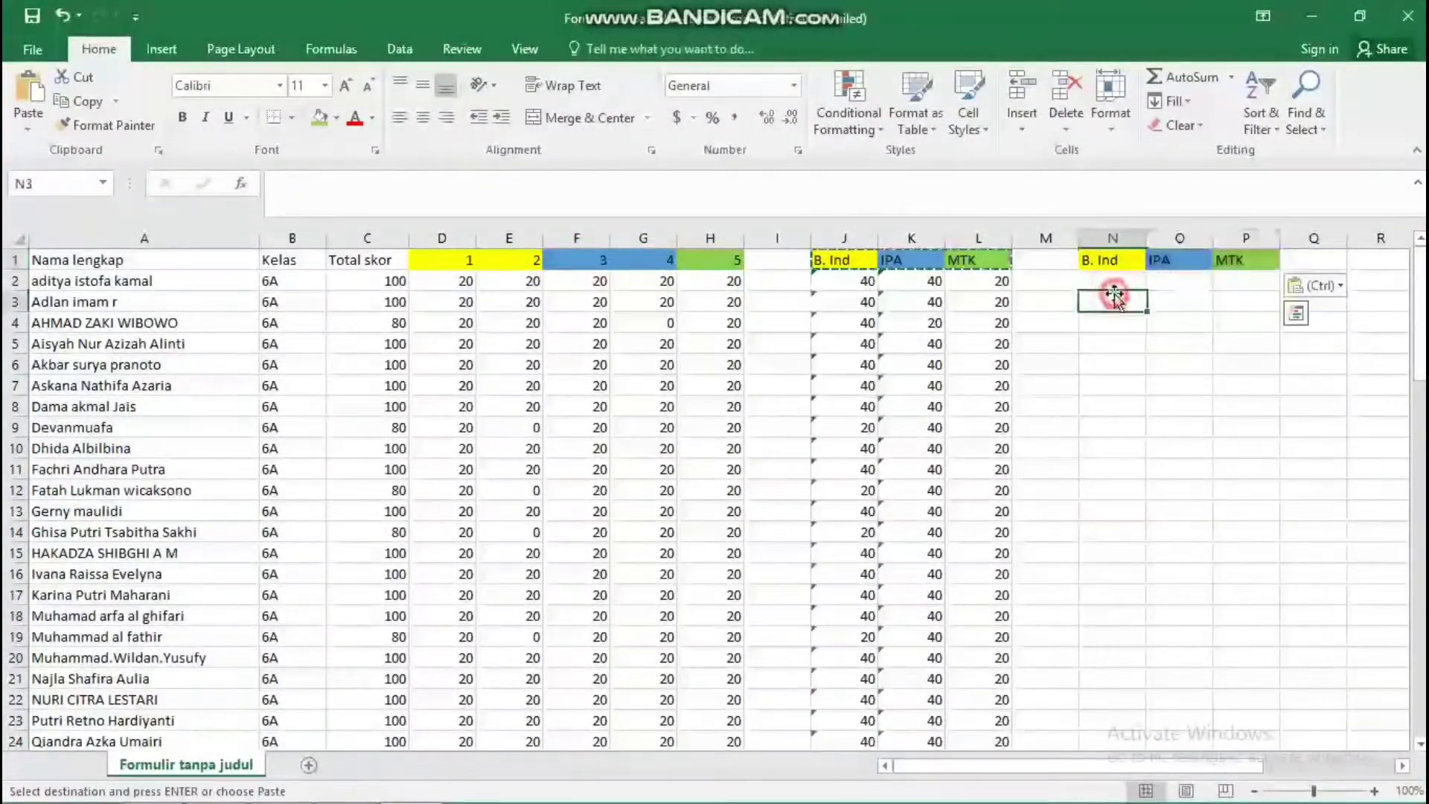
click(1106, 282)
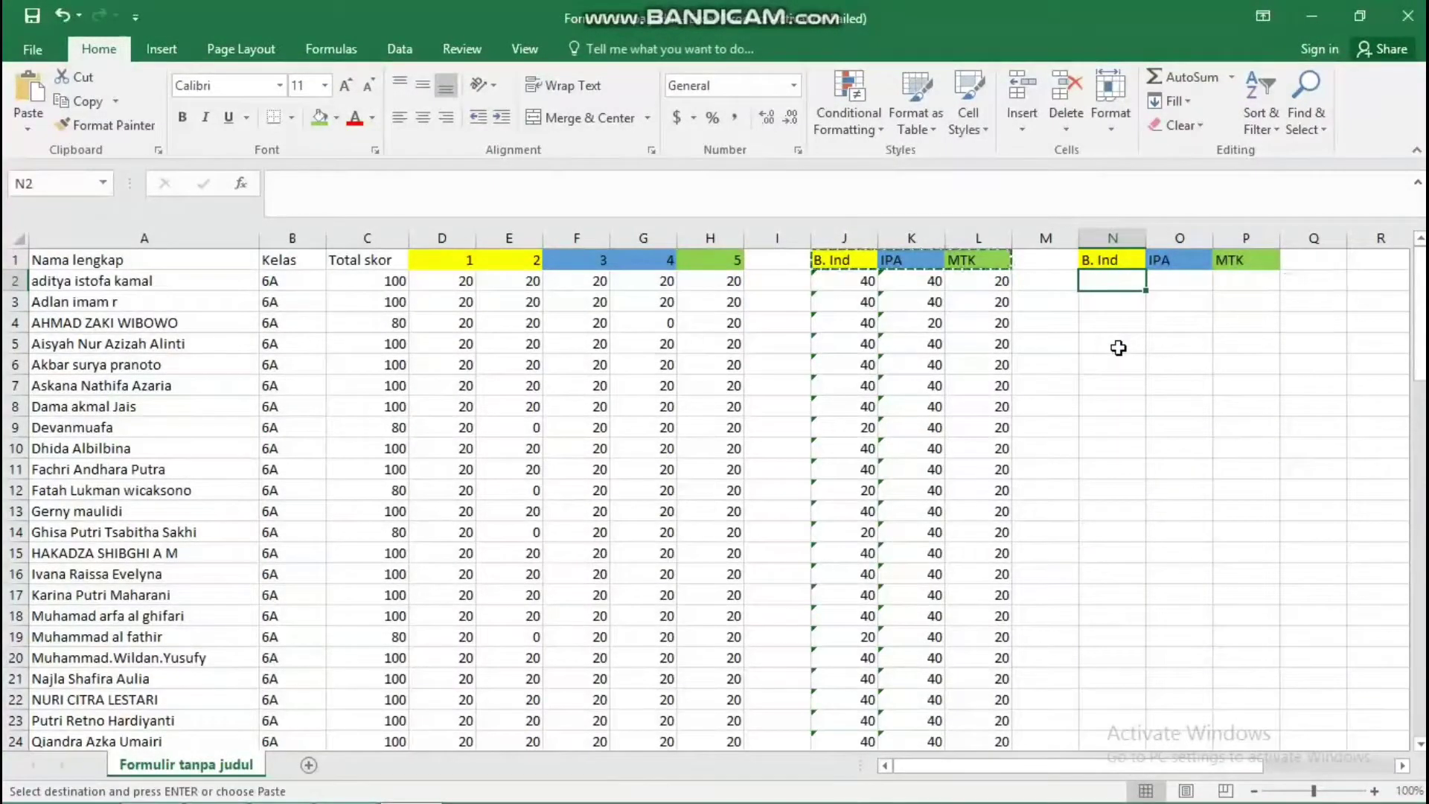
text(=)
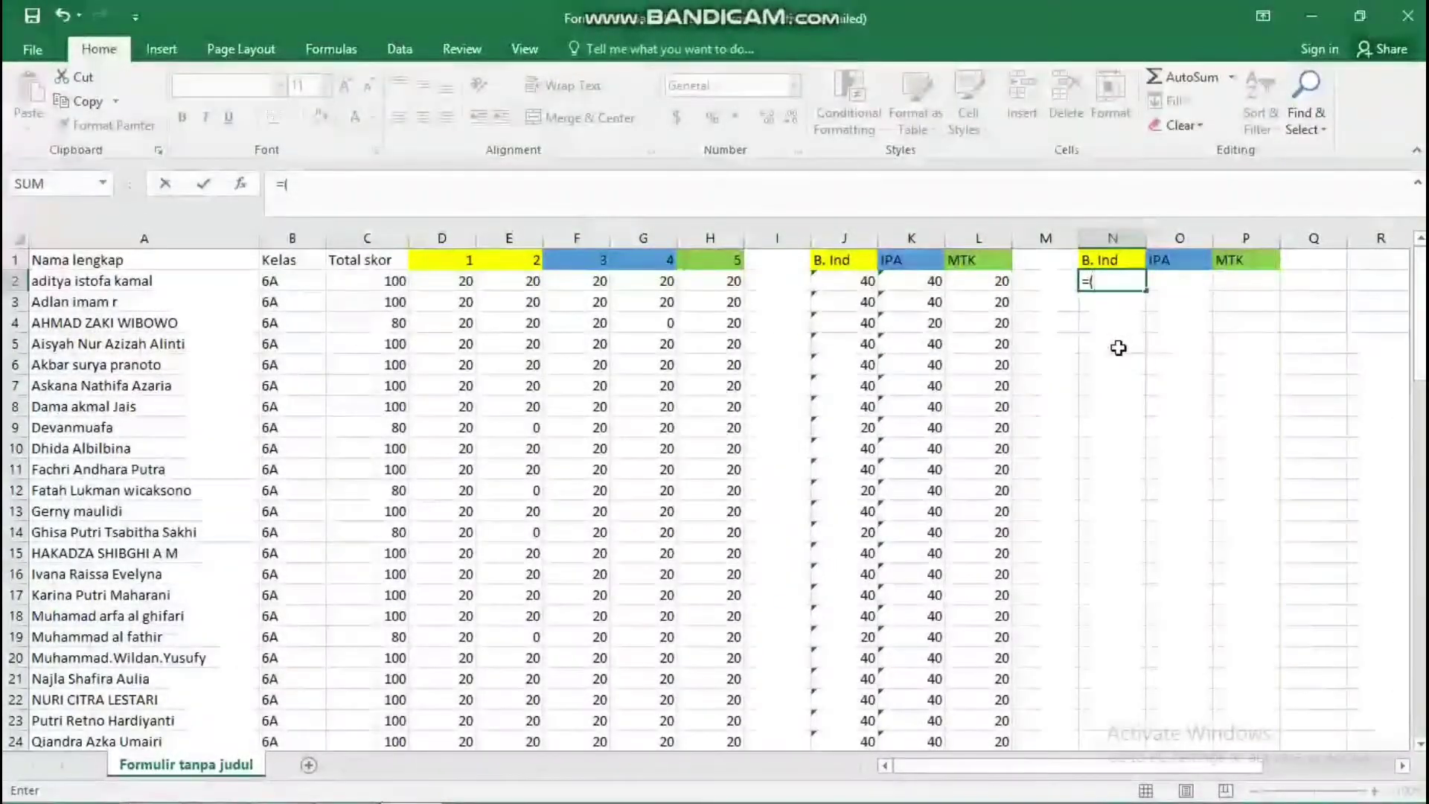
text(()
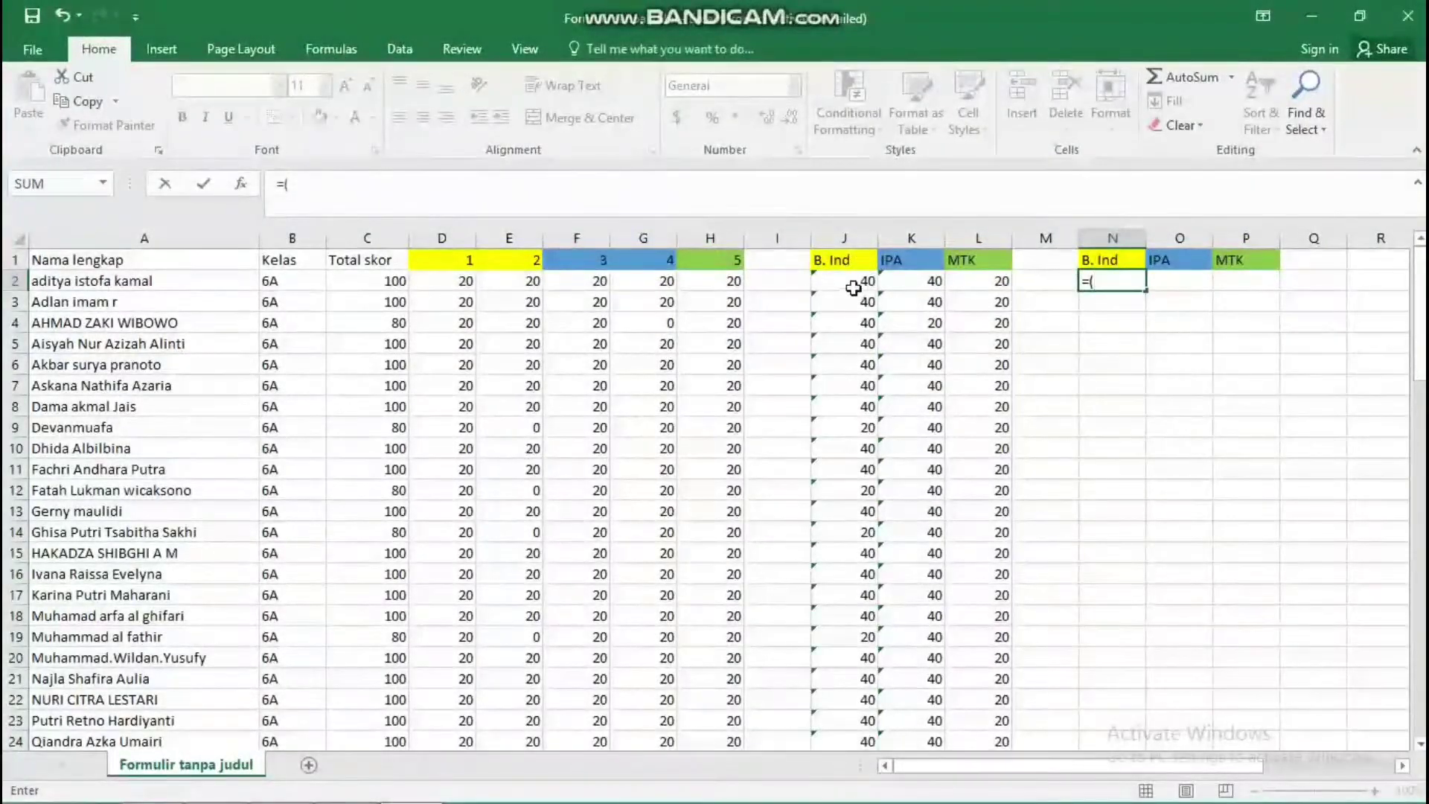
click(854, 281)
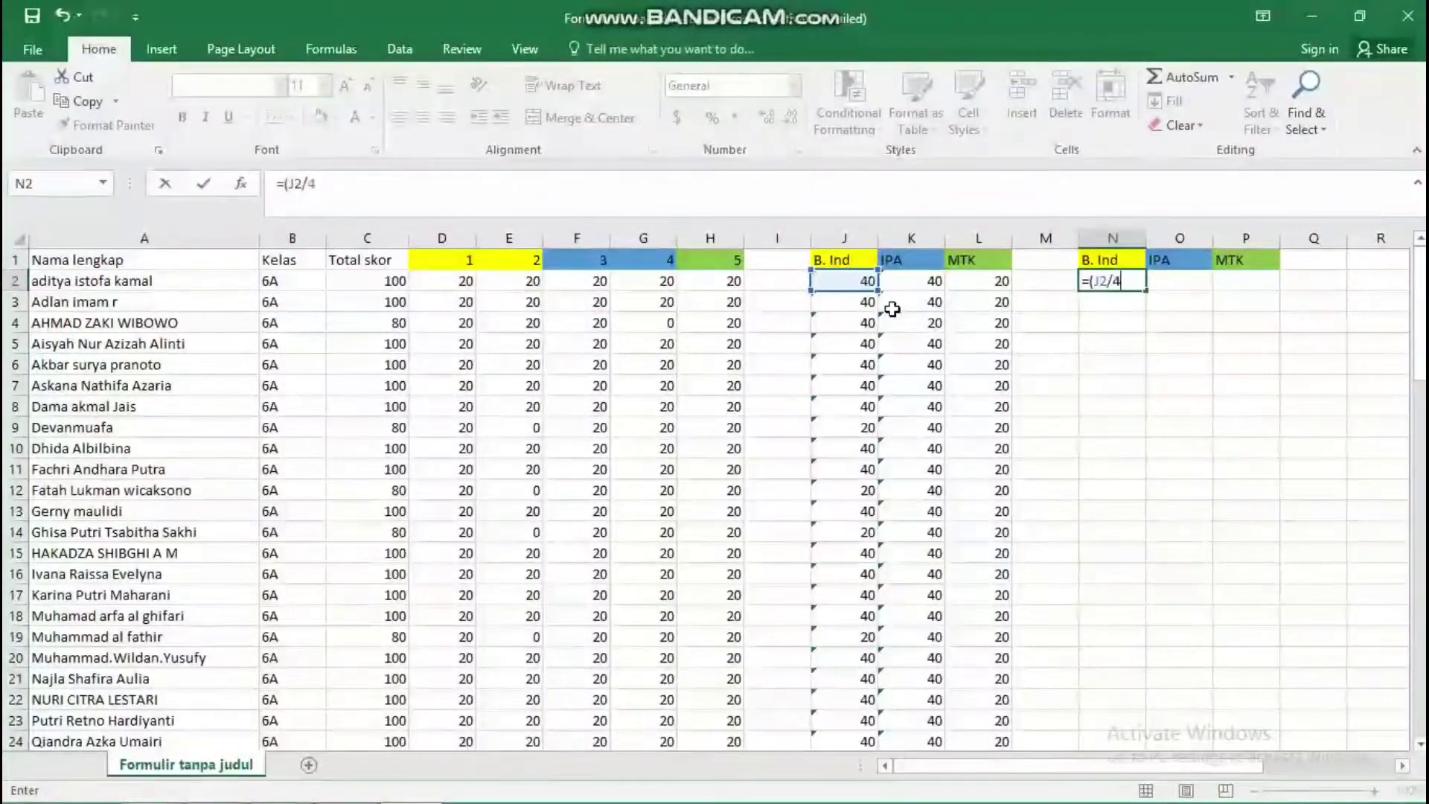
text(0))
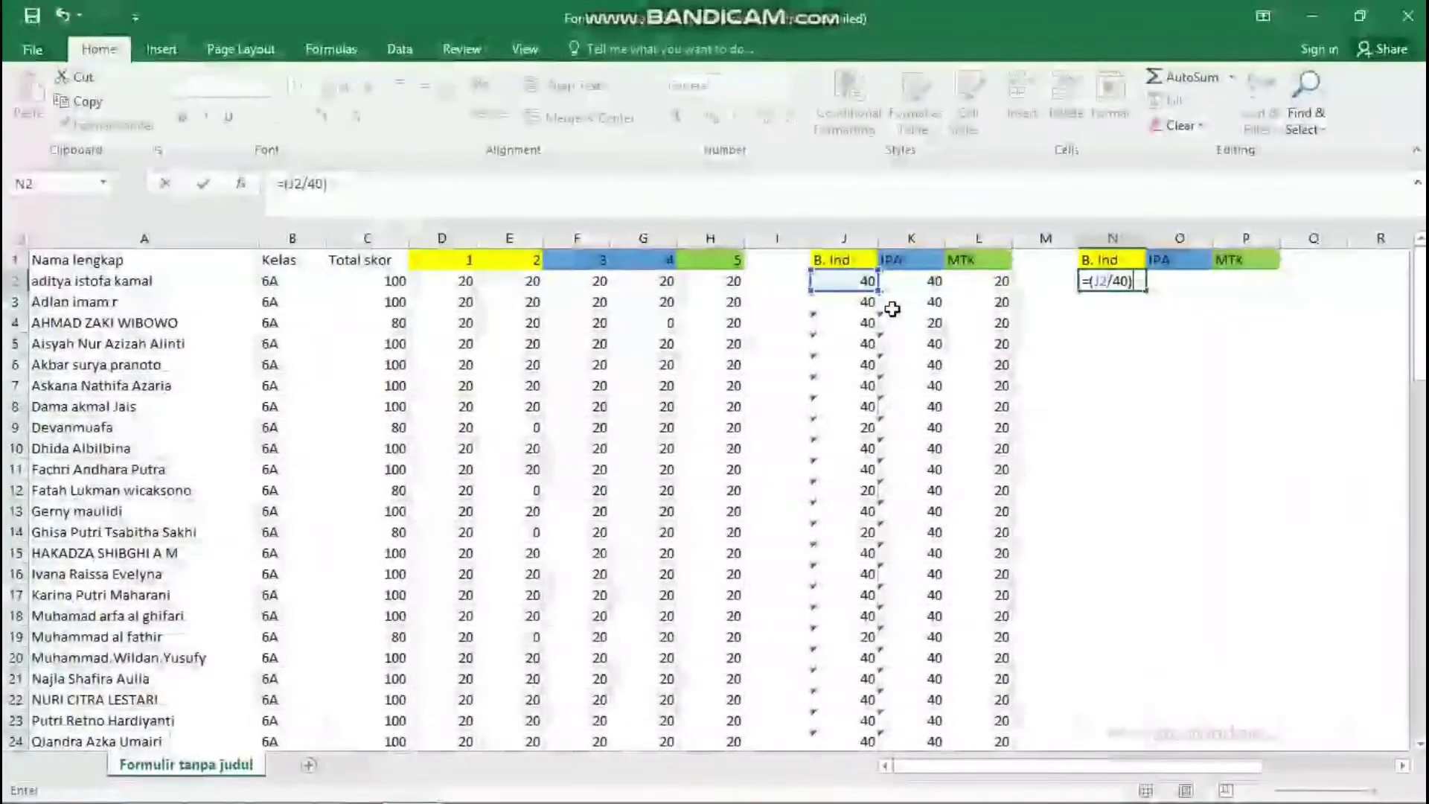
text(*100)
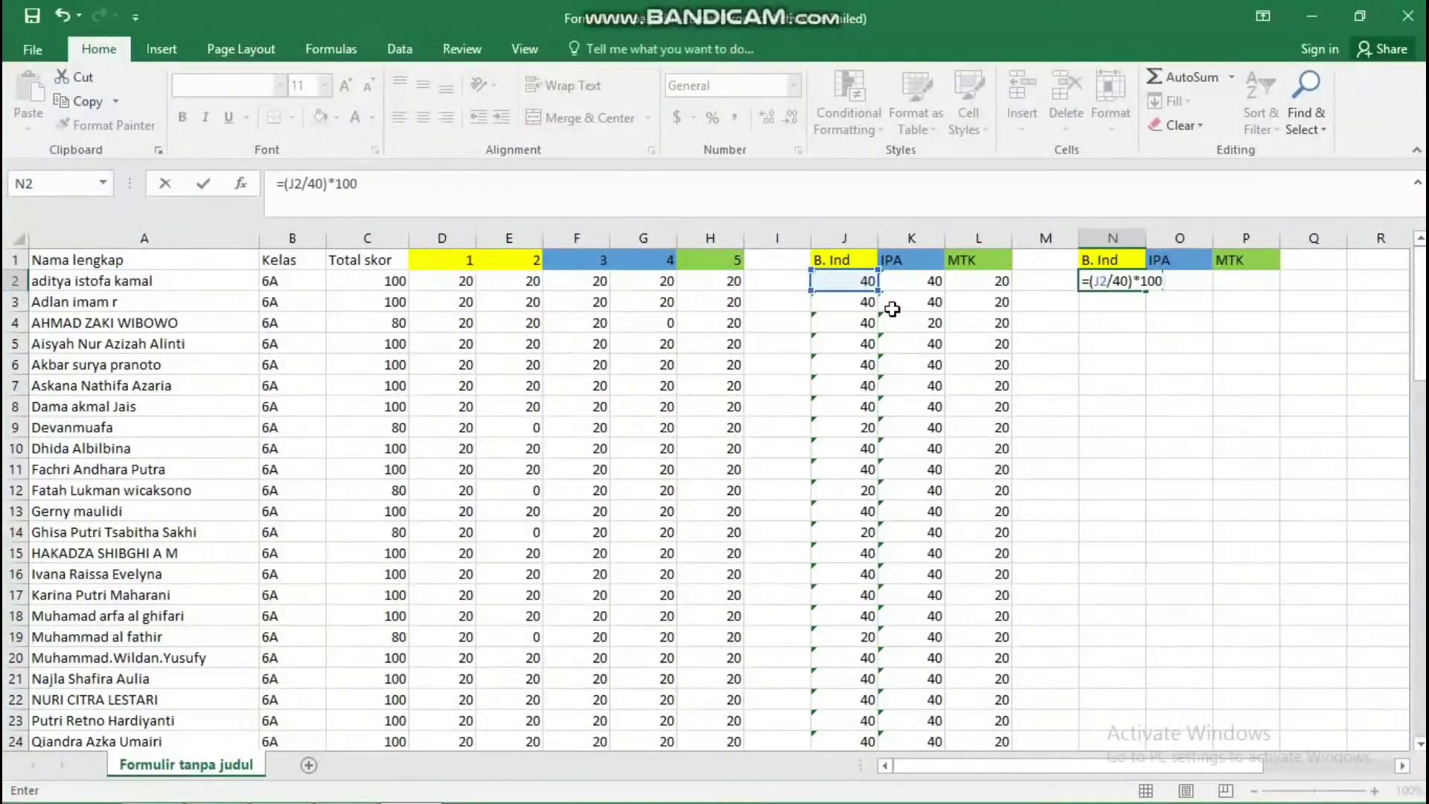
key(Return)
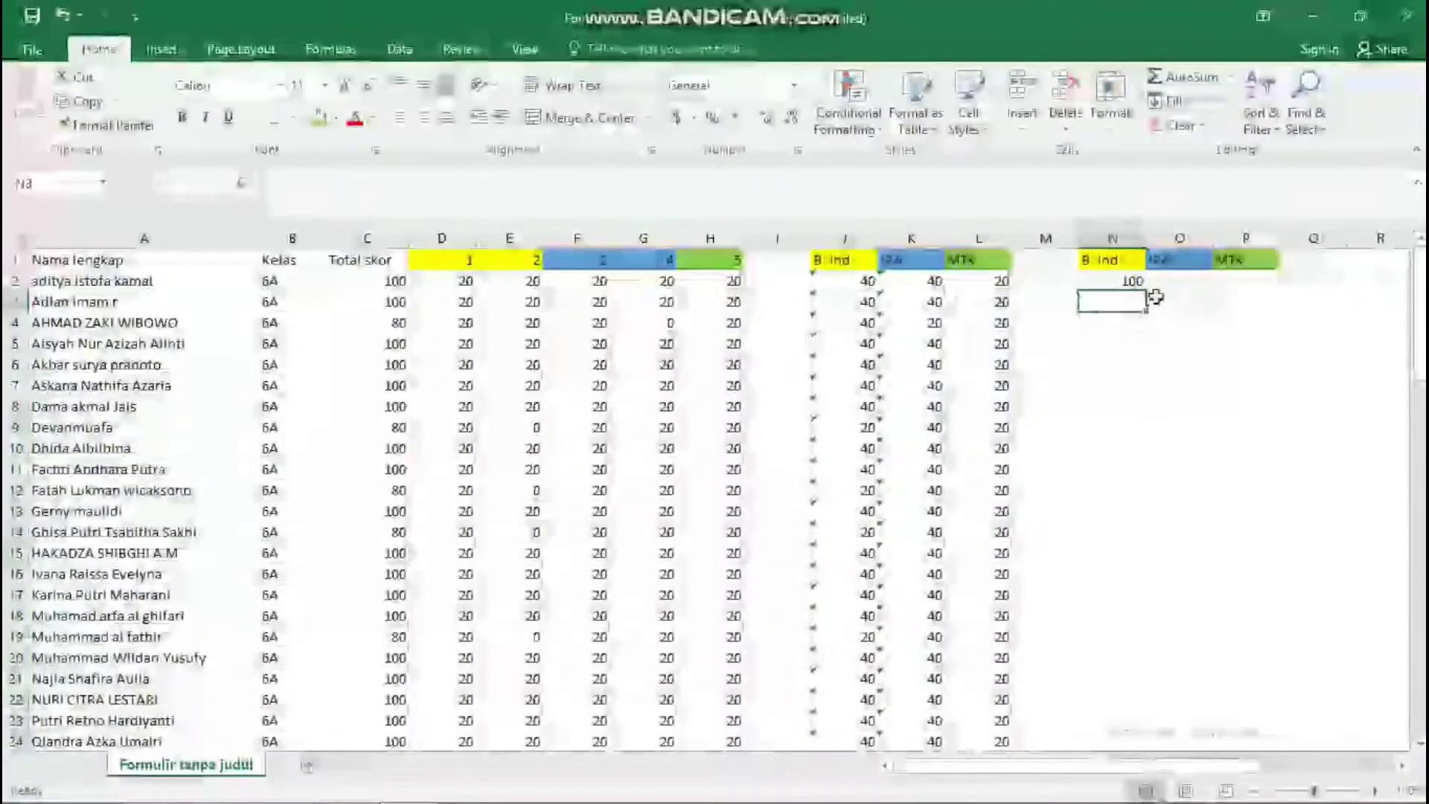
Step: Enter =(K2/40)*100 in O2 to convert the first student's IPA score to a 100-point scale
click(1185, 281)
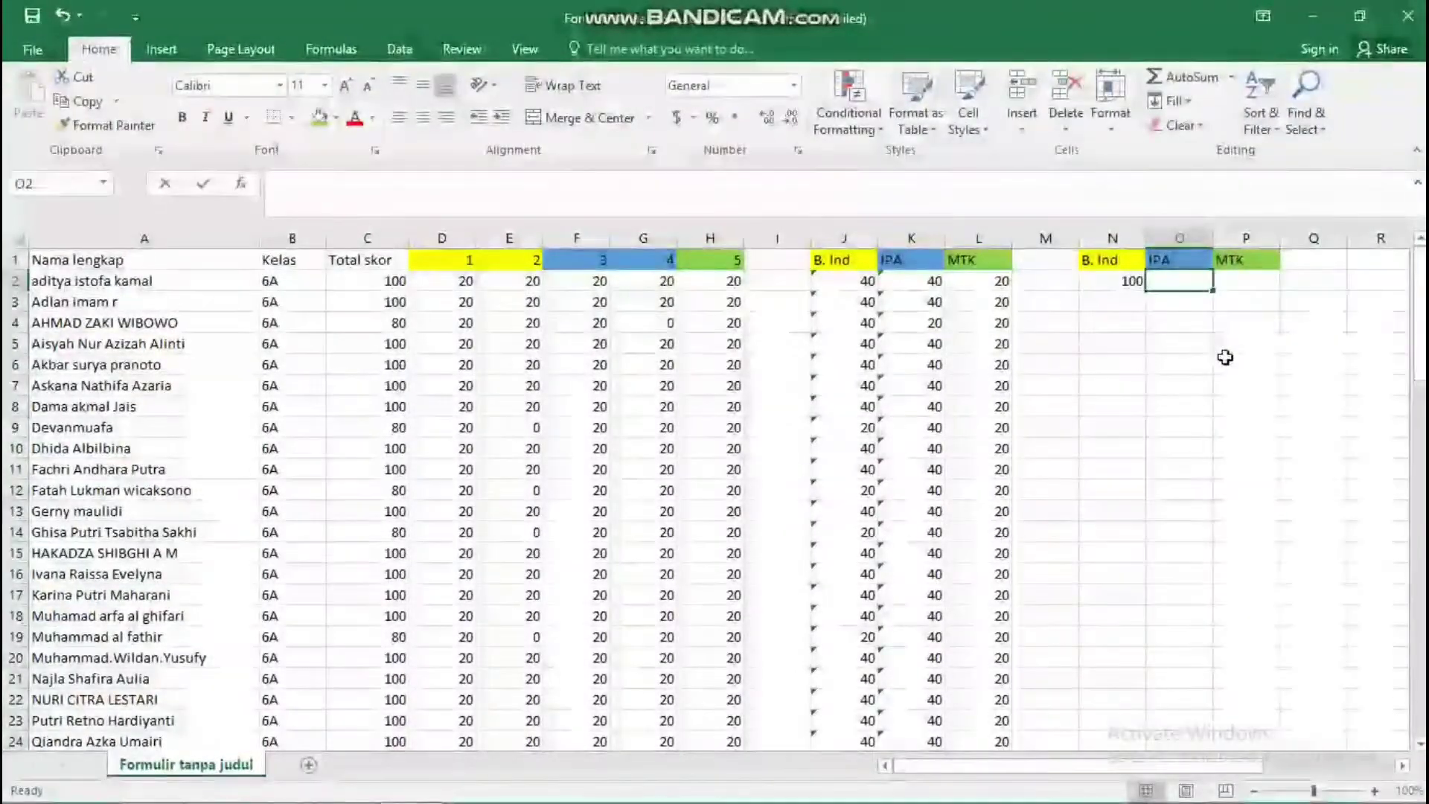
text(=)
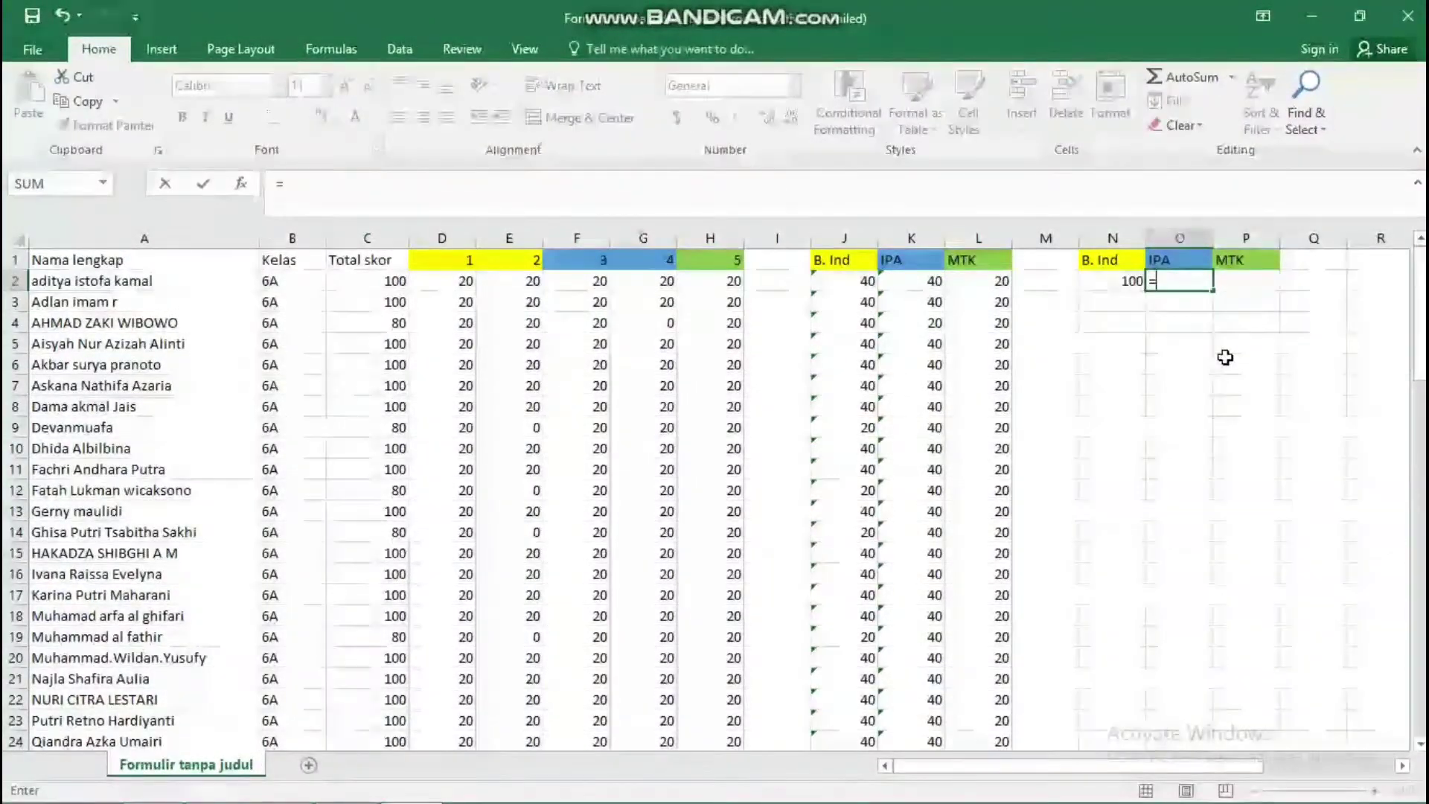
text(()
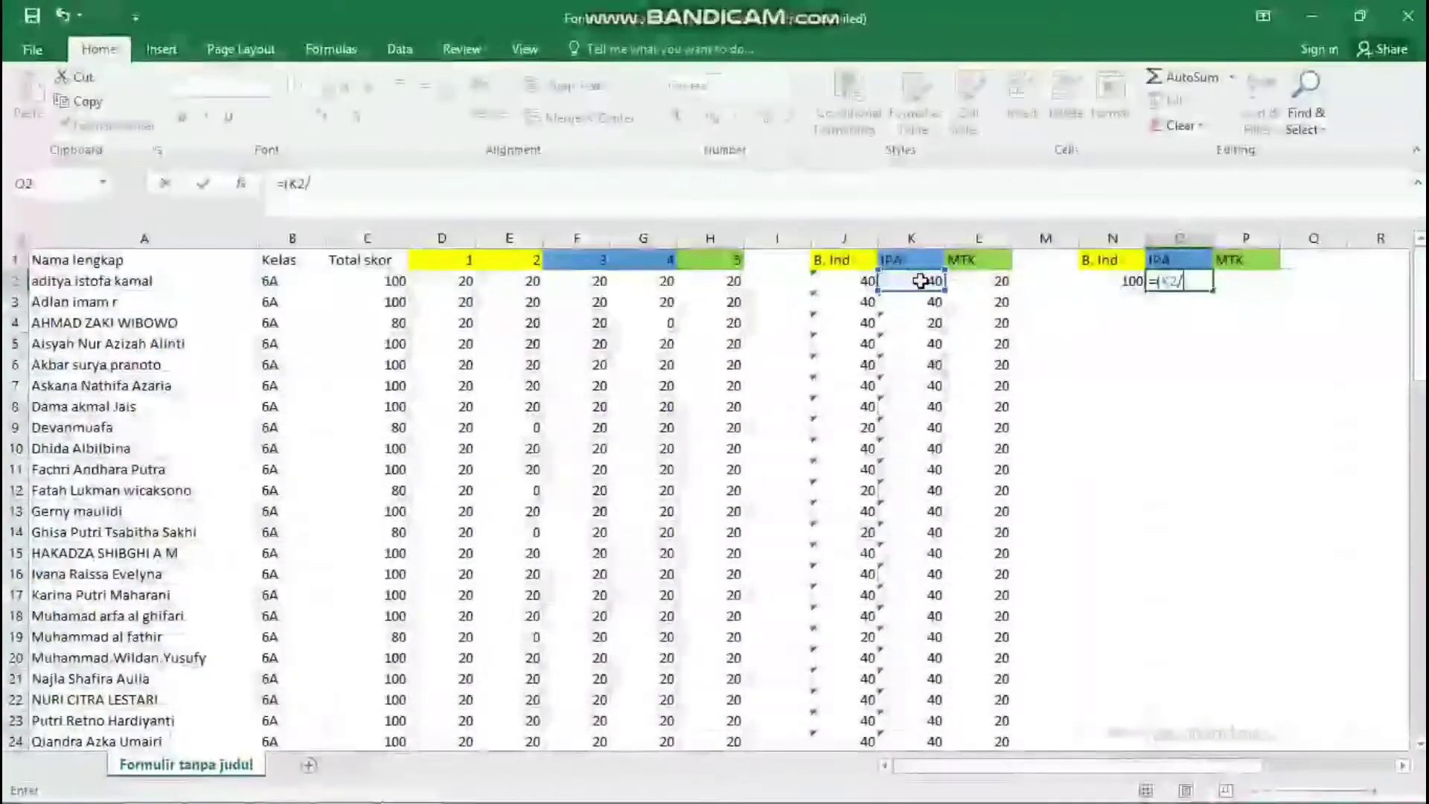
text(40)
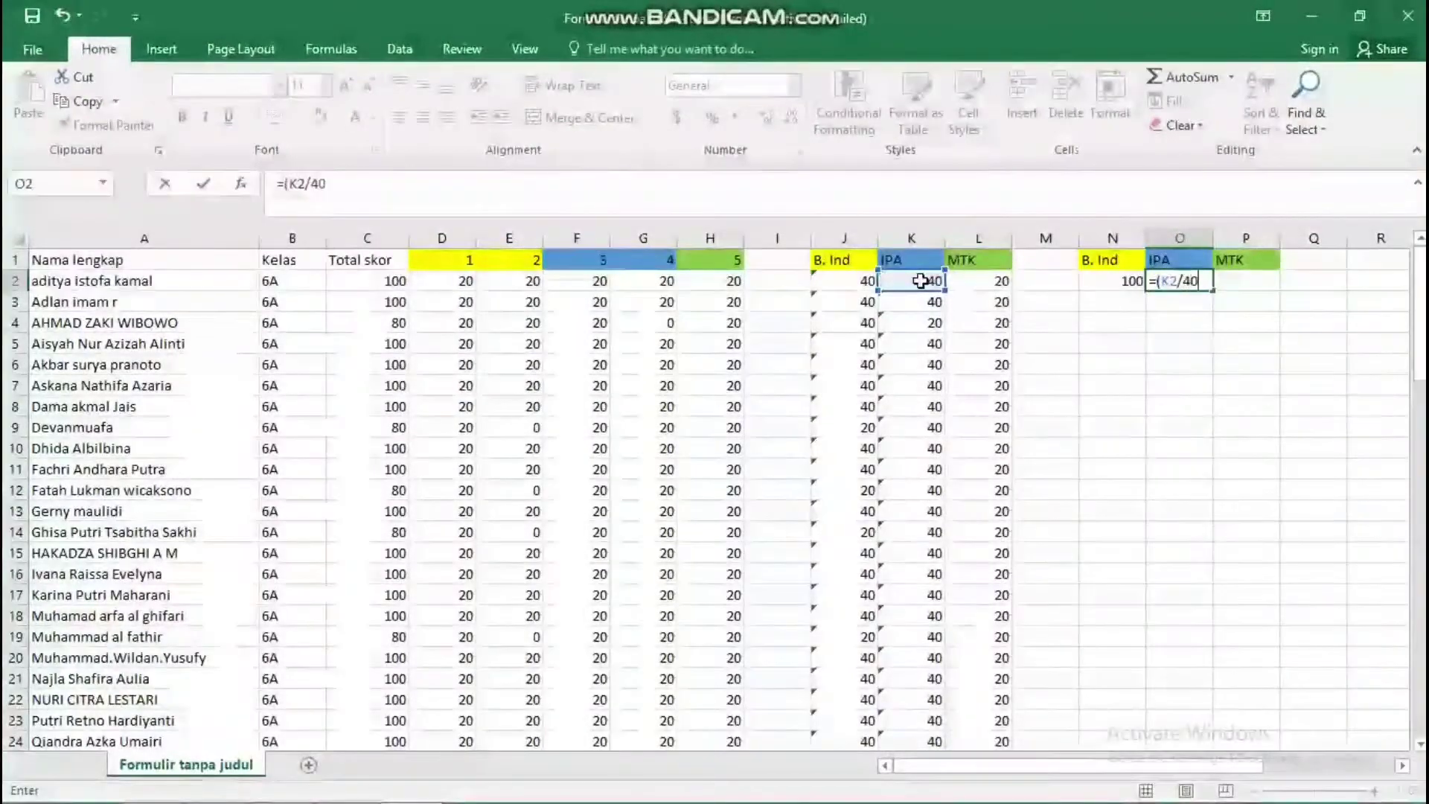
text())
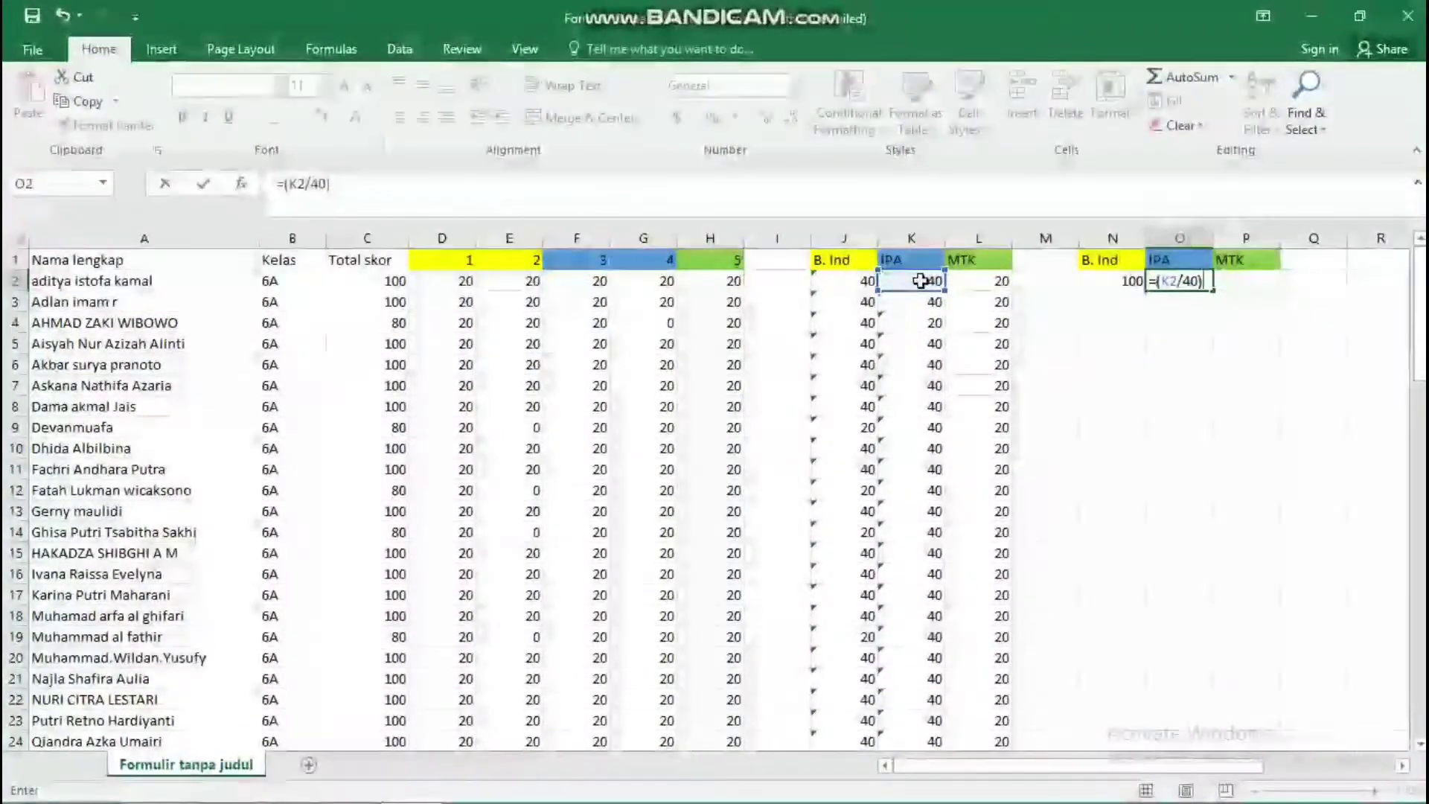
text(*)
text(100)
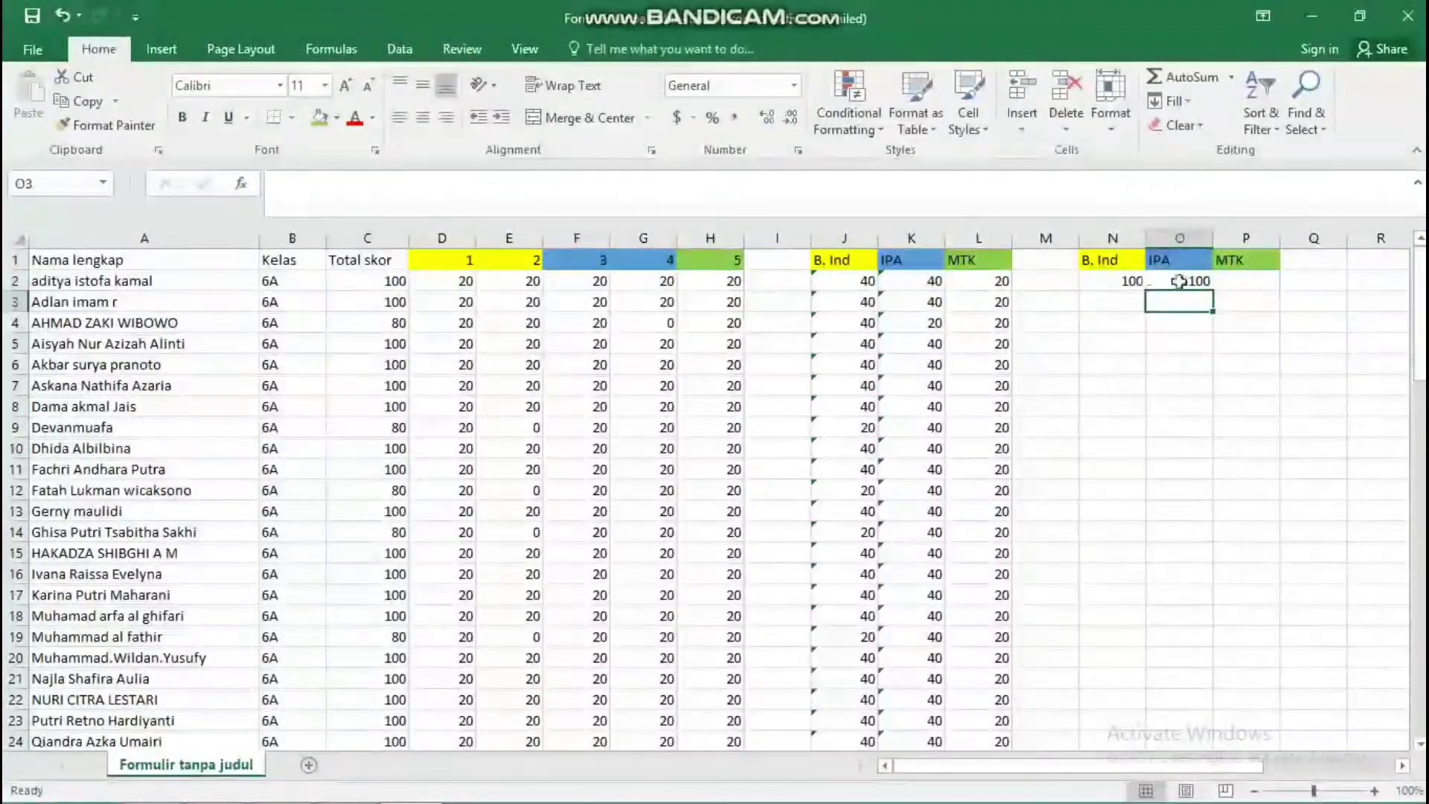
Step: Enter =(L2/20)*100 in P2 to convert the first student's MTK score to a 100-point scale
click(1229, 276)
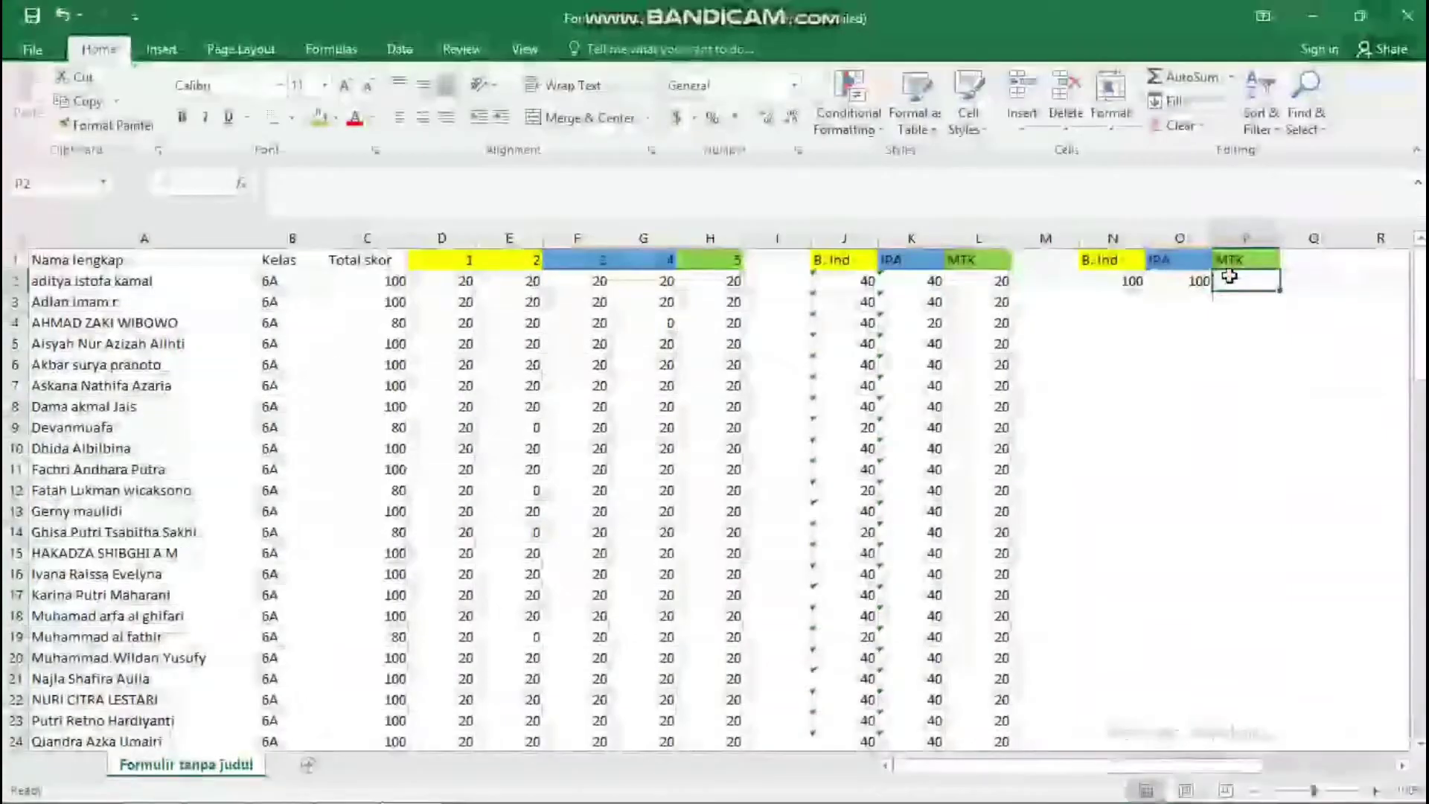
text(=()
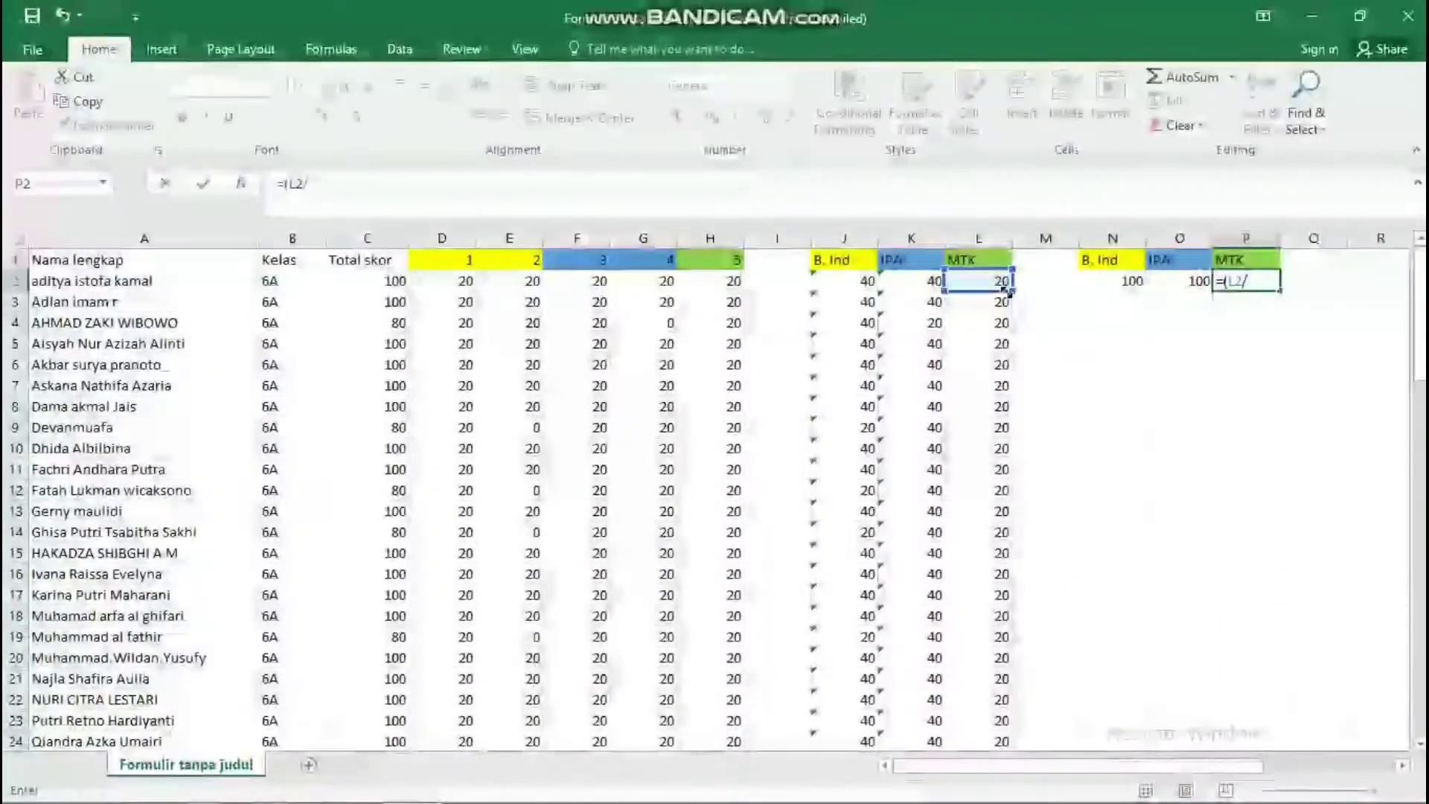
text(20)*100)
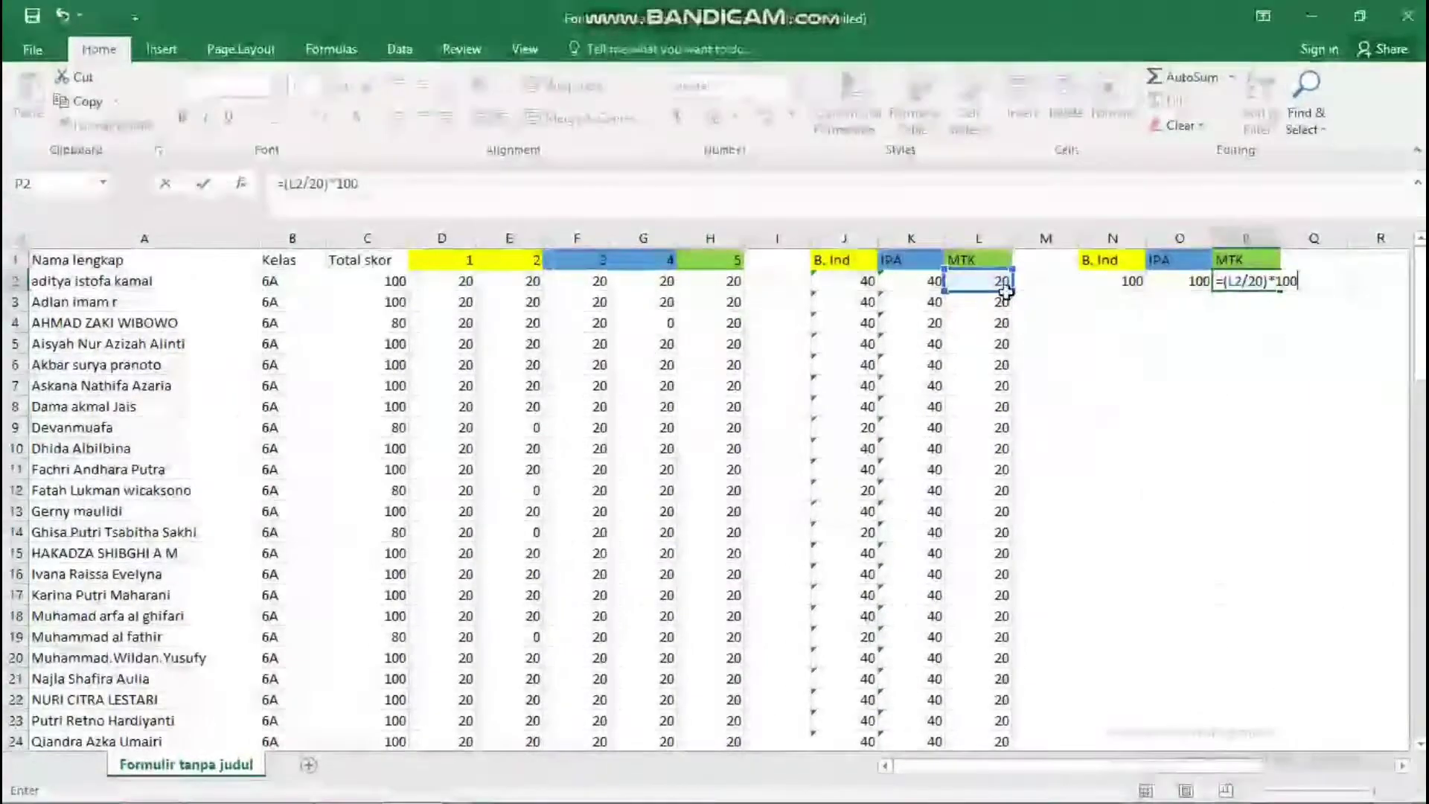
key(Return)
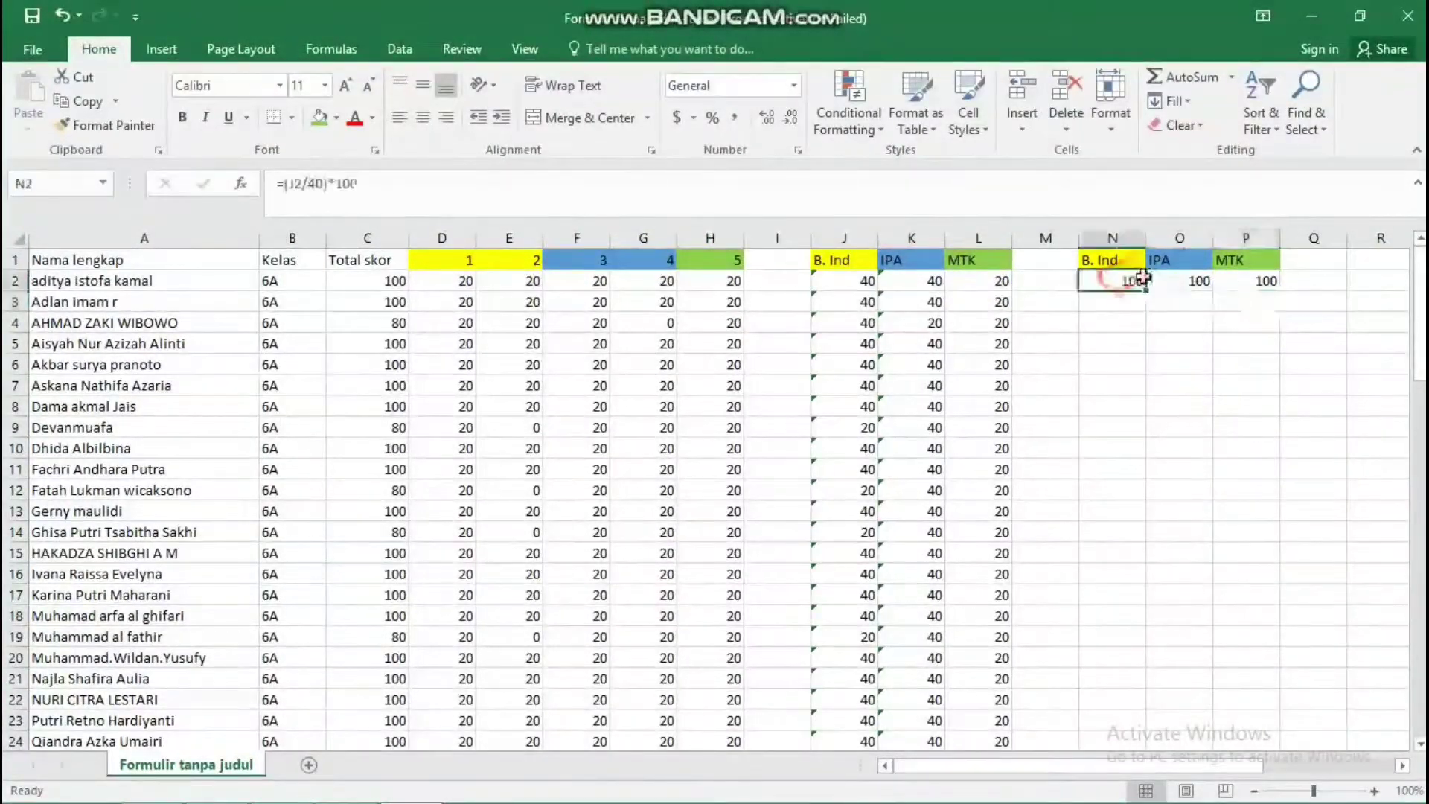
Step: Copy the 100-point formulas in N2:P2 down to row 87 for all students
drag(1143, 277, 1235, 294)
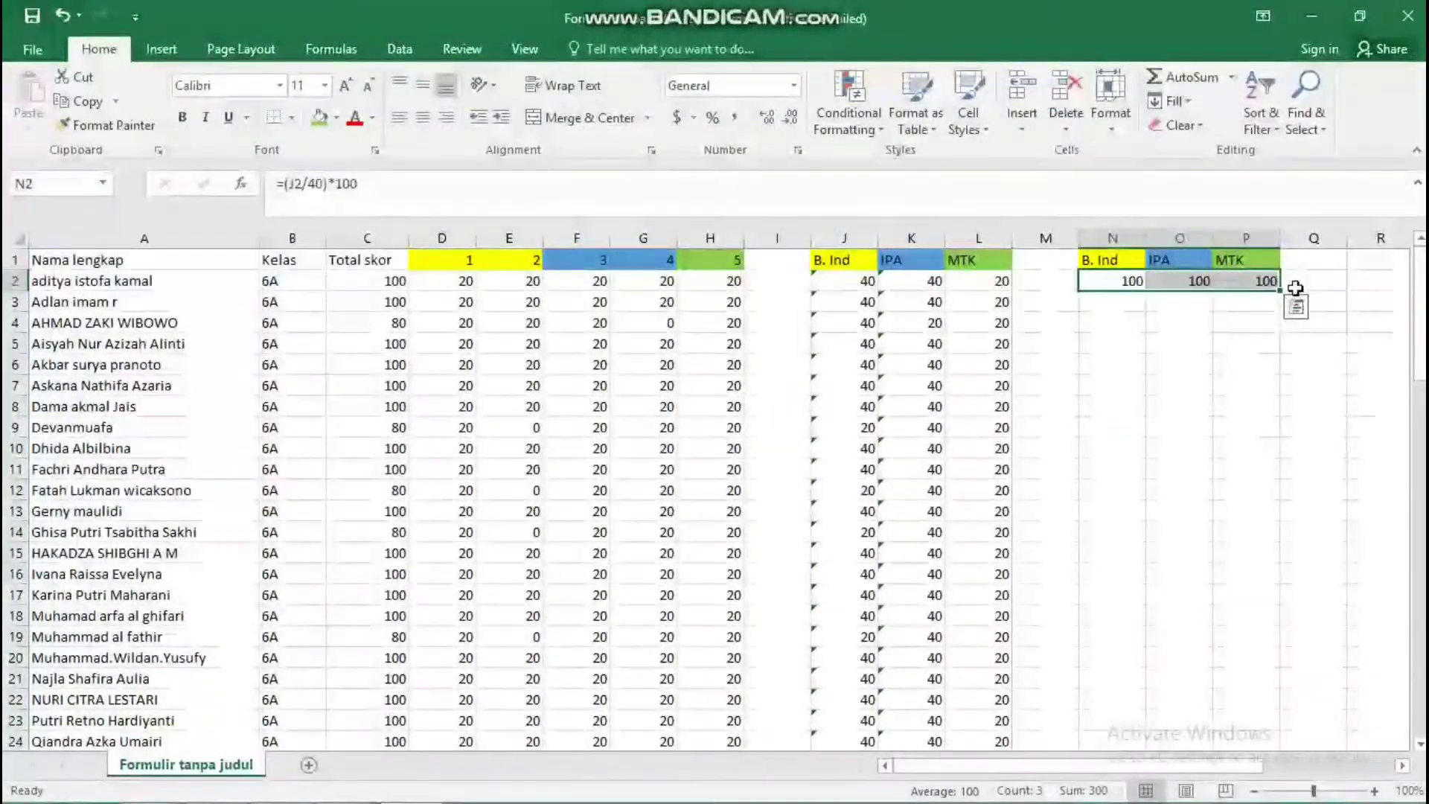
drag(1280, 452, 1251, 709)
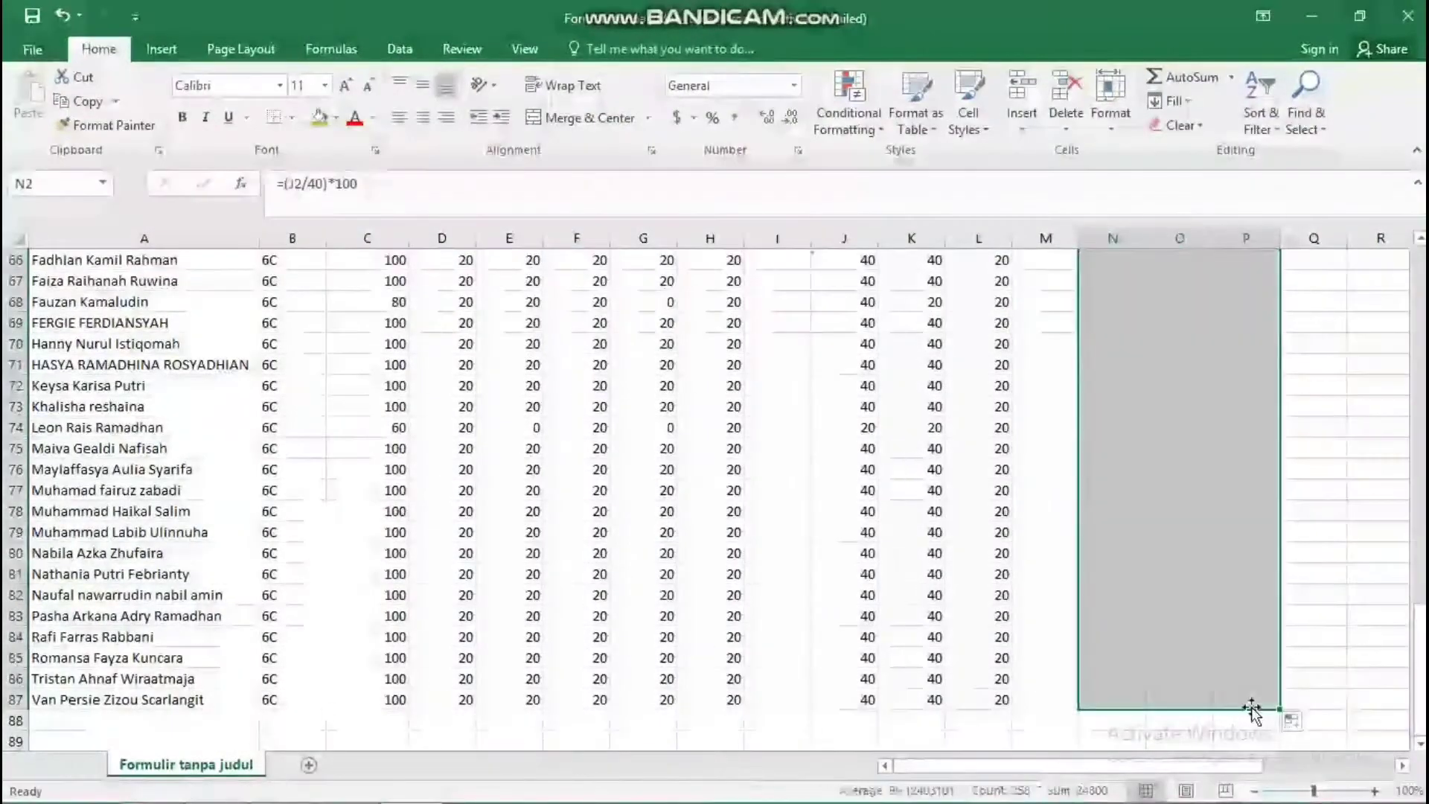
click(1054, 463)
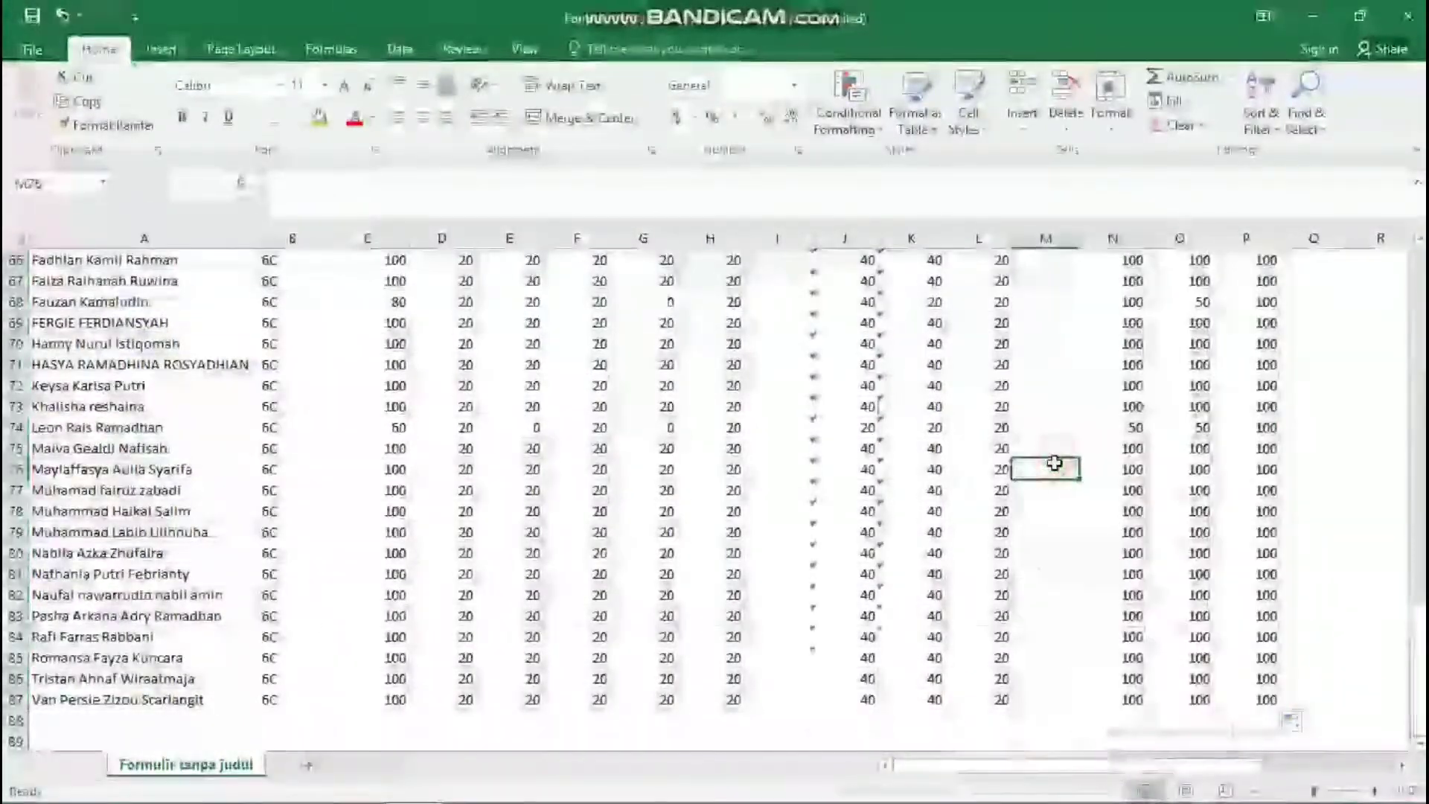
scroll(1055, 463, up, 5)
scroll(1054, 463, up, 15)
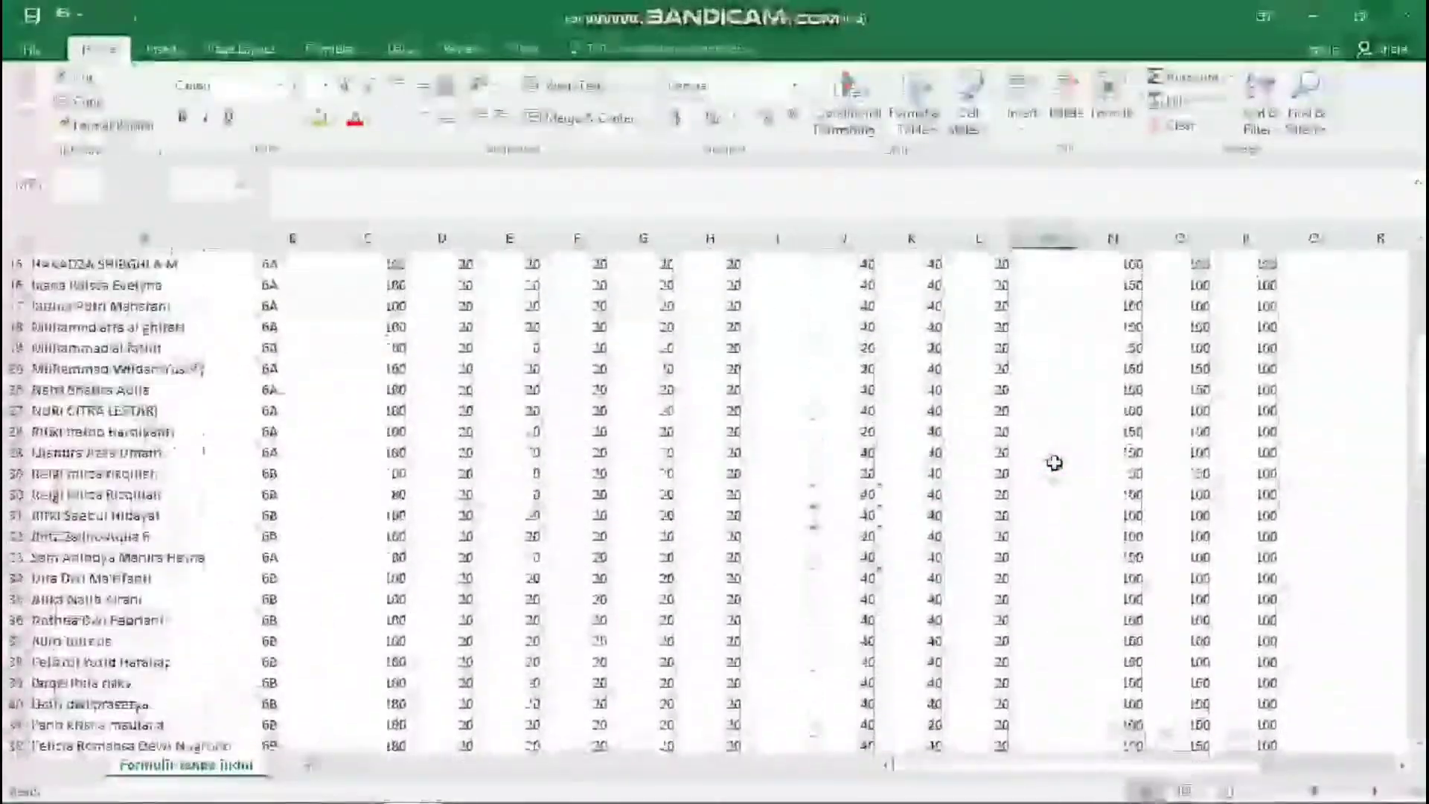
scroll(1054, 463, up, 2)
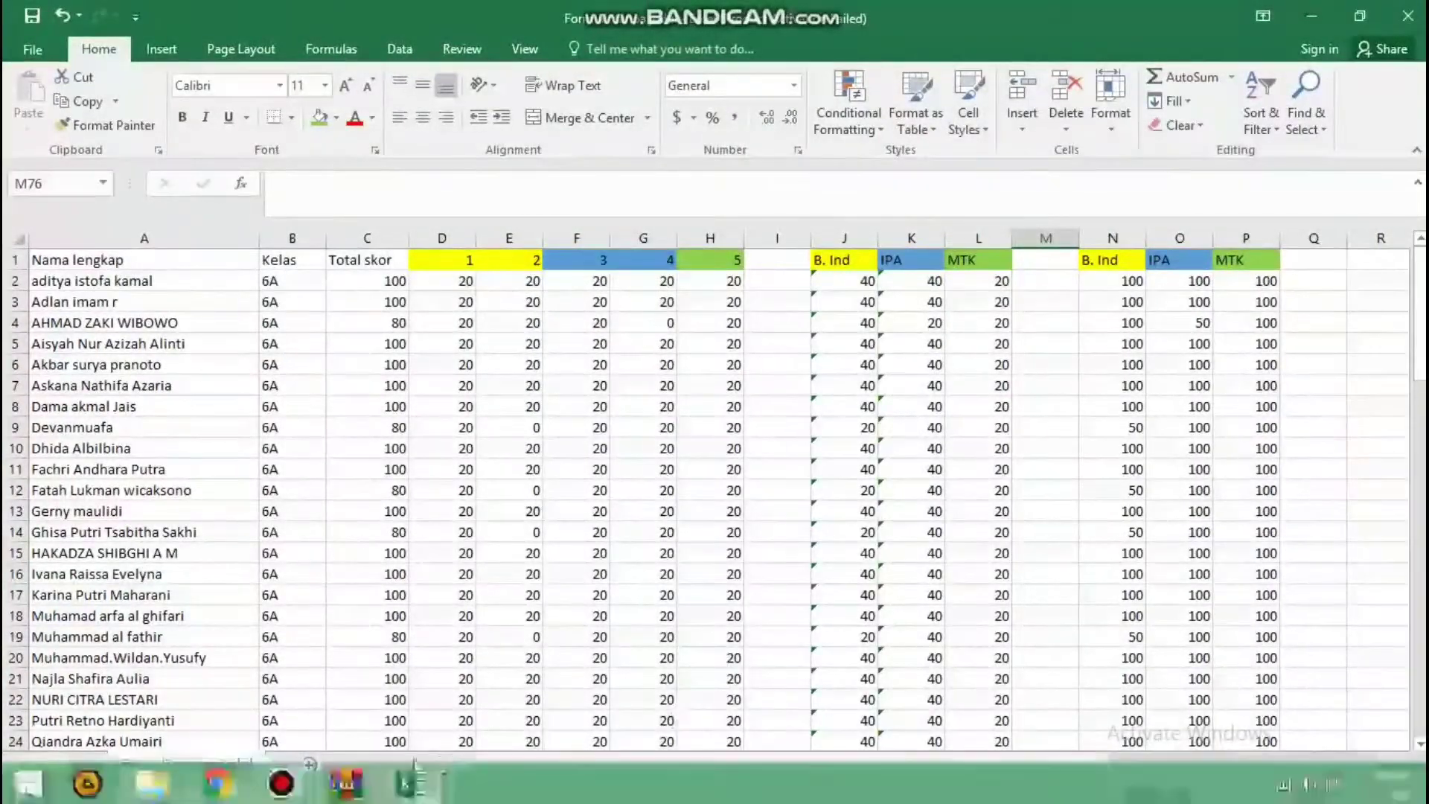
click(281, 784)
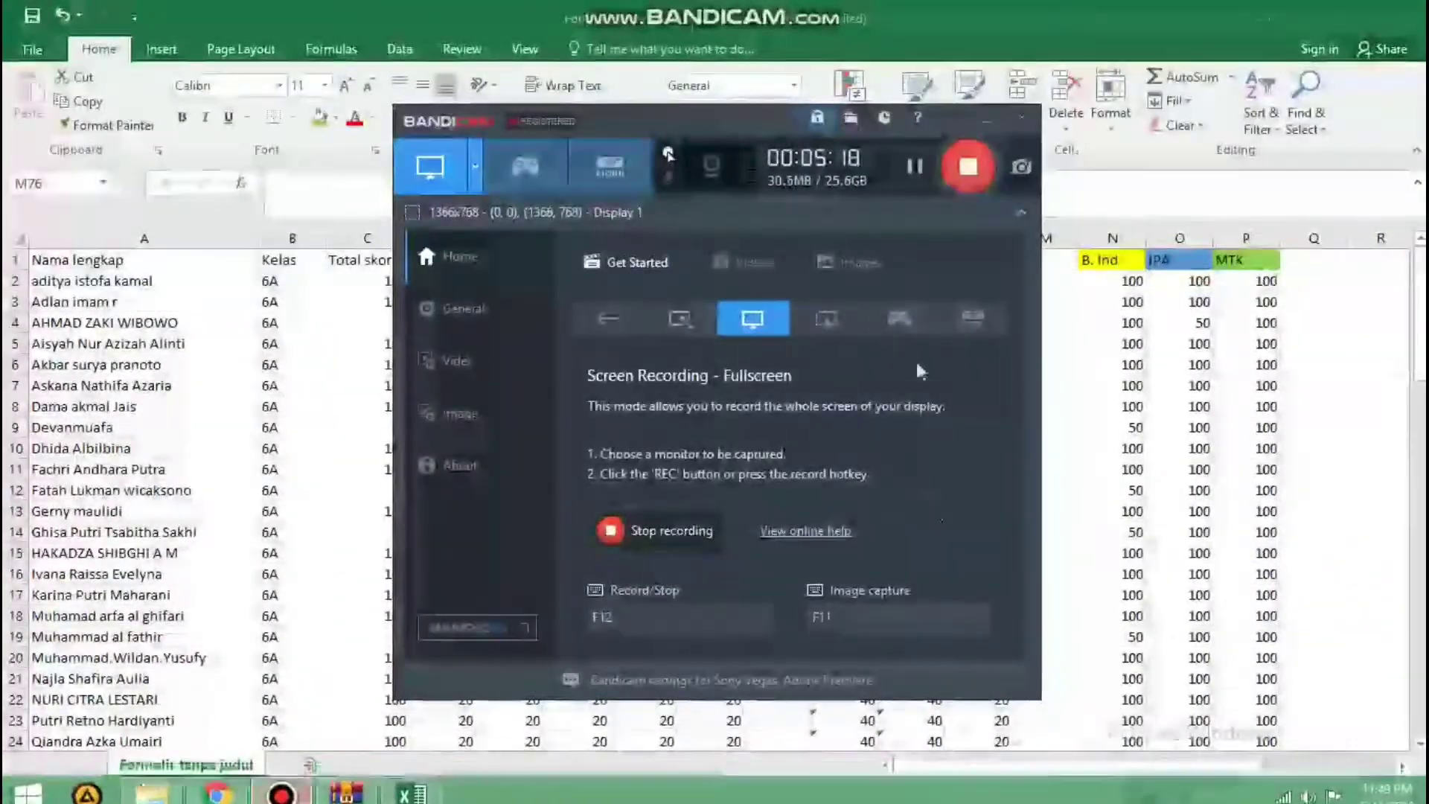
click(1142, 300)
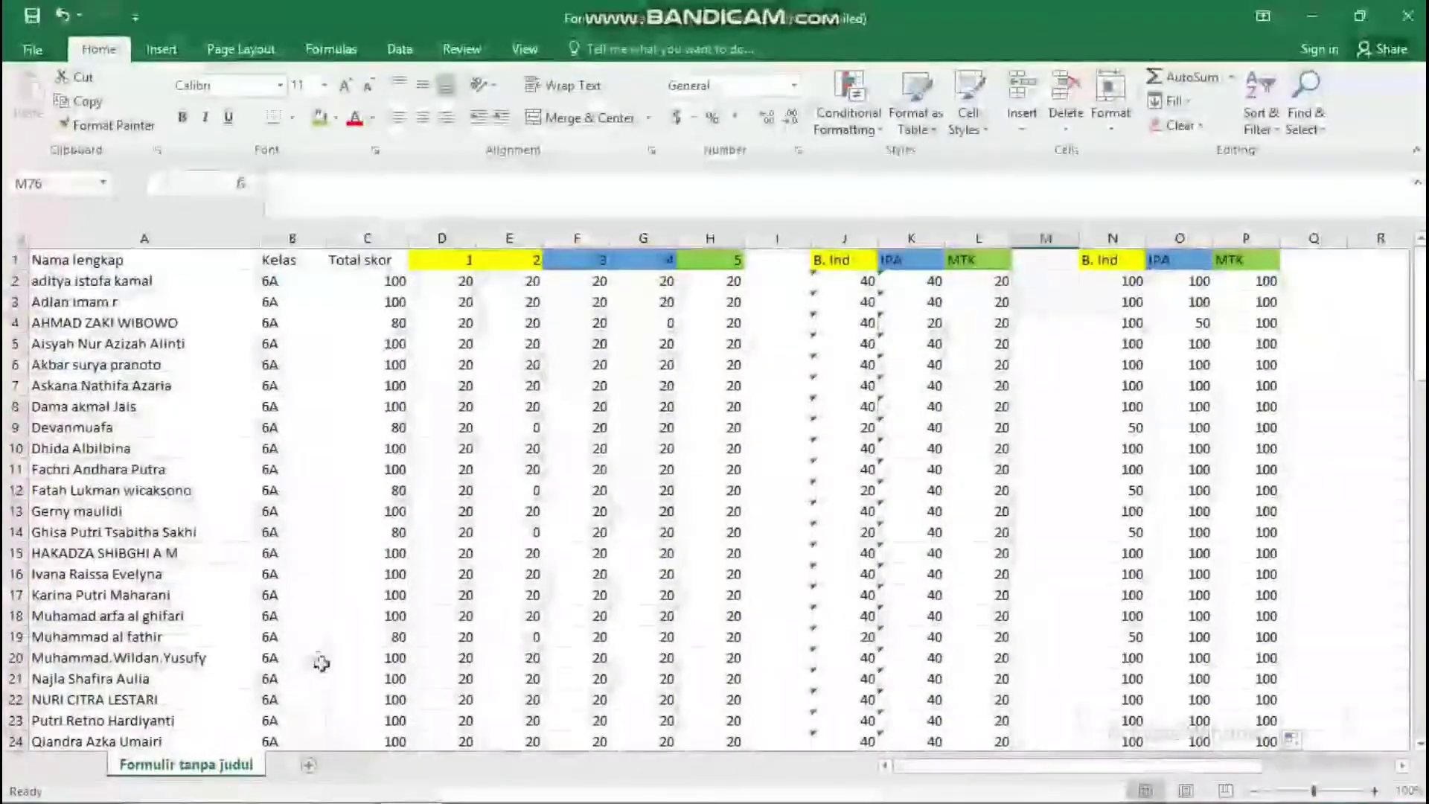
Step: Add a new blank worksheet after the Formulir tanpa judul sheet
click(308, 764)
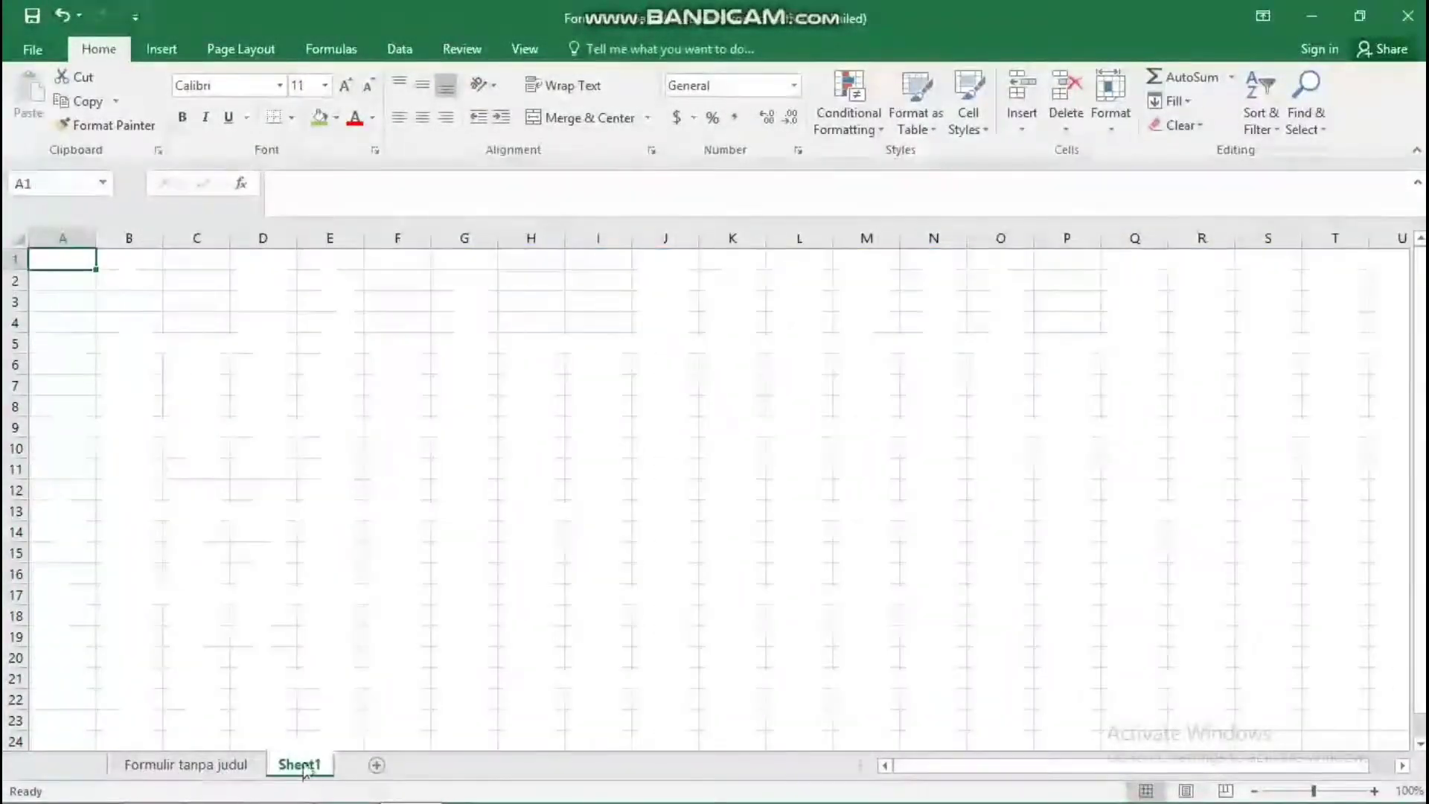
Step: Delete the blank Sheet1 worksheet from the workbook
click(302, 767)
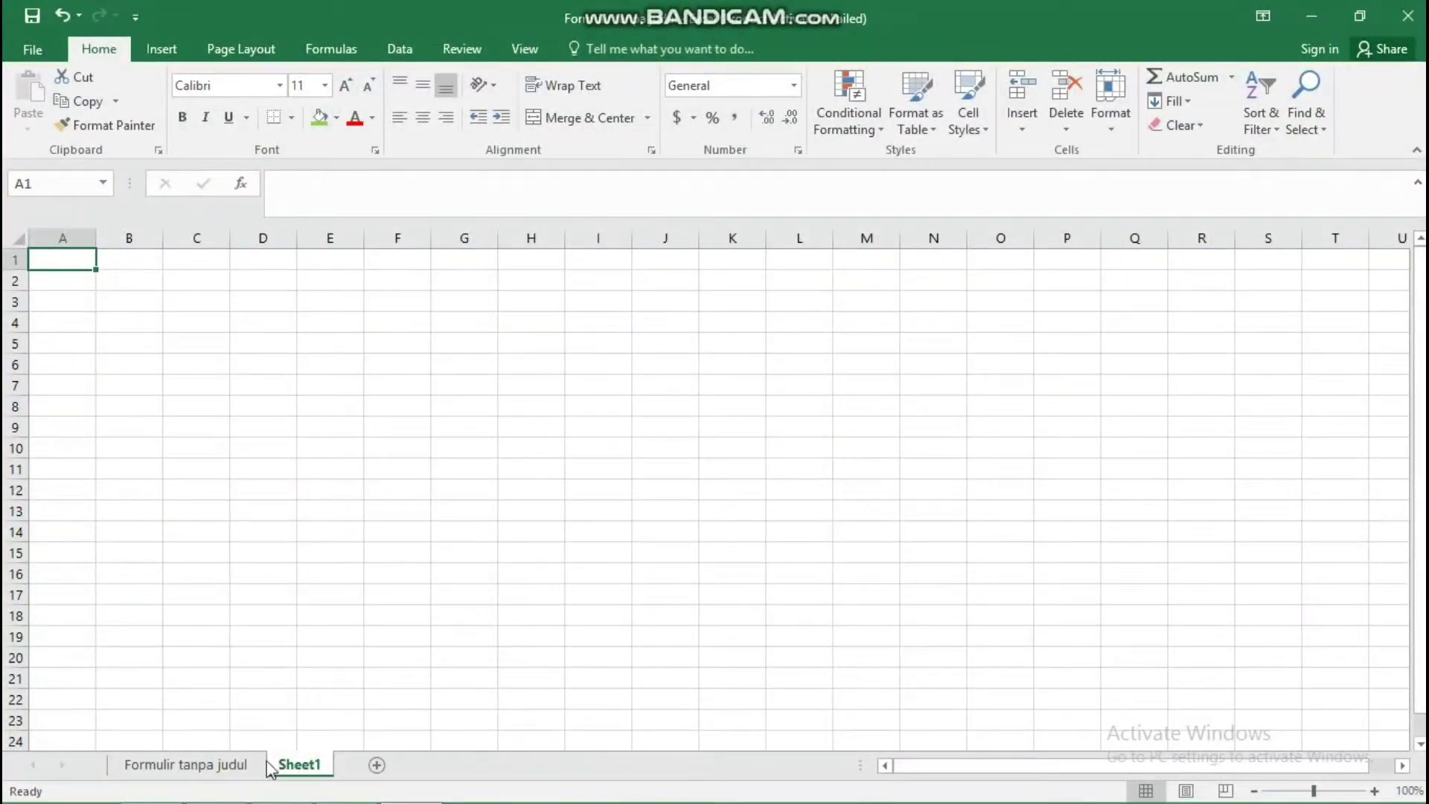
click(162, 765)
right_click(305, 765)
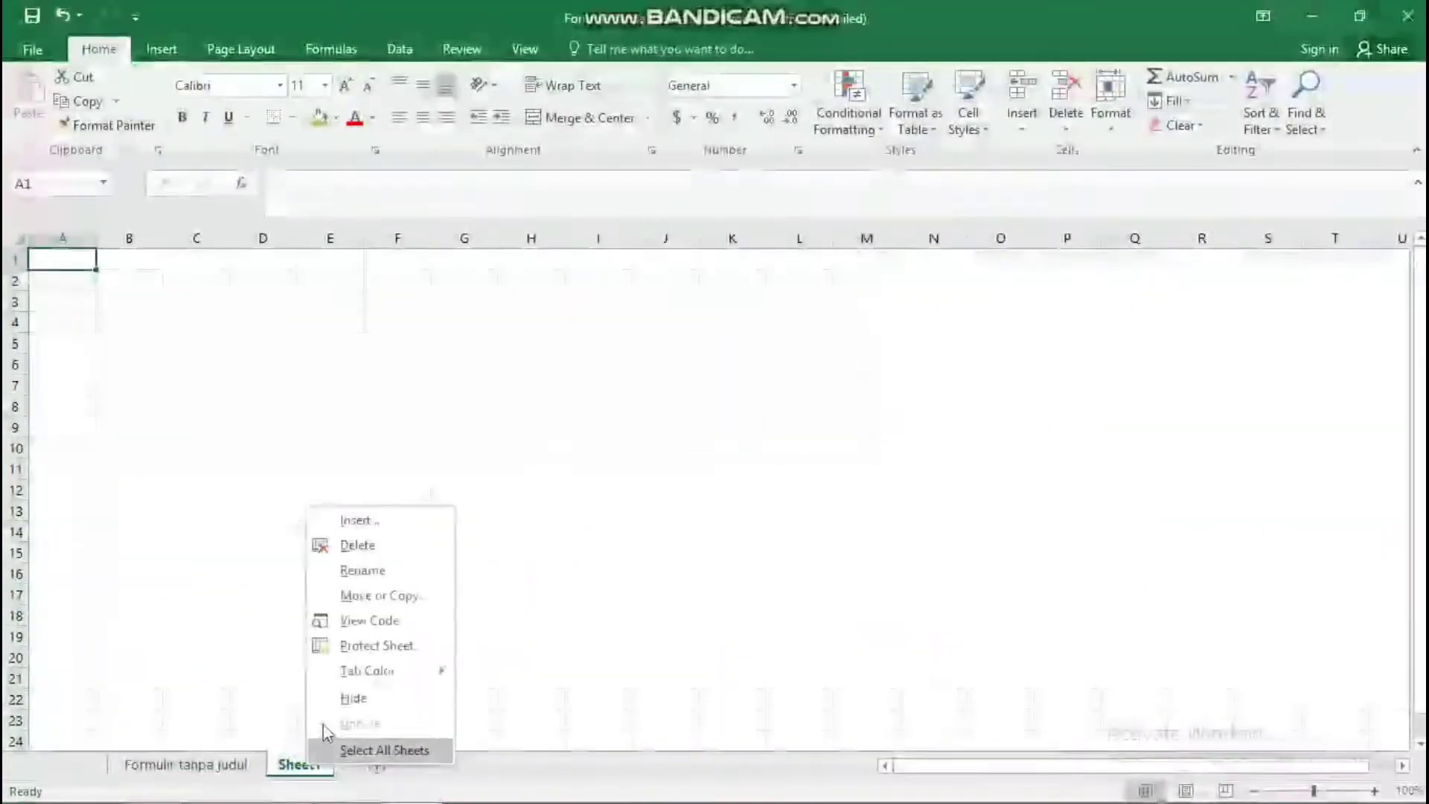
click(354, 546)
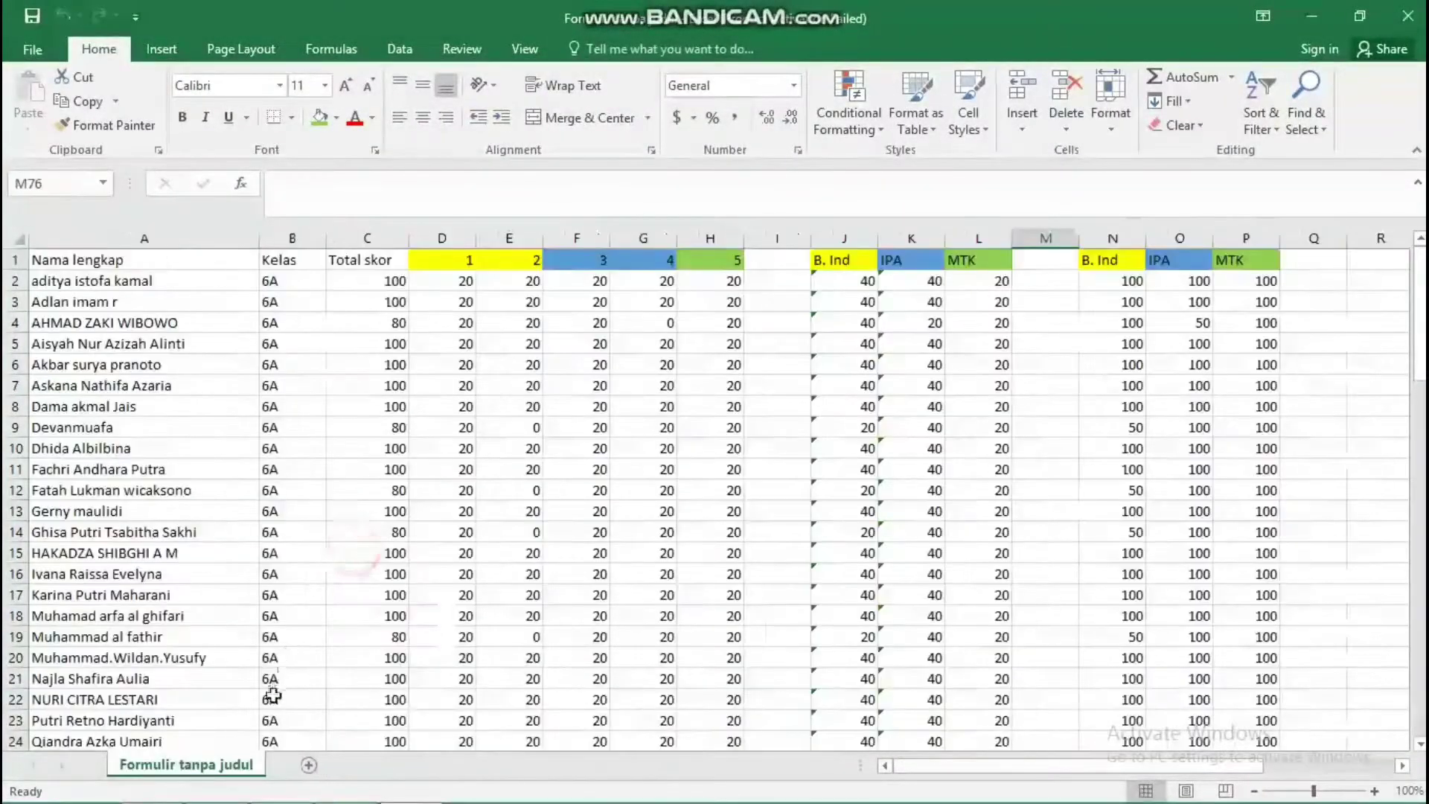
Step: Create a copy of the Formulir tanpa judul sheet and place it at the end of the same workbook
right_click(201, 770)
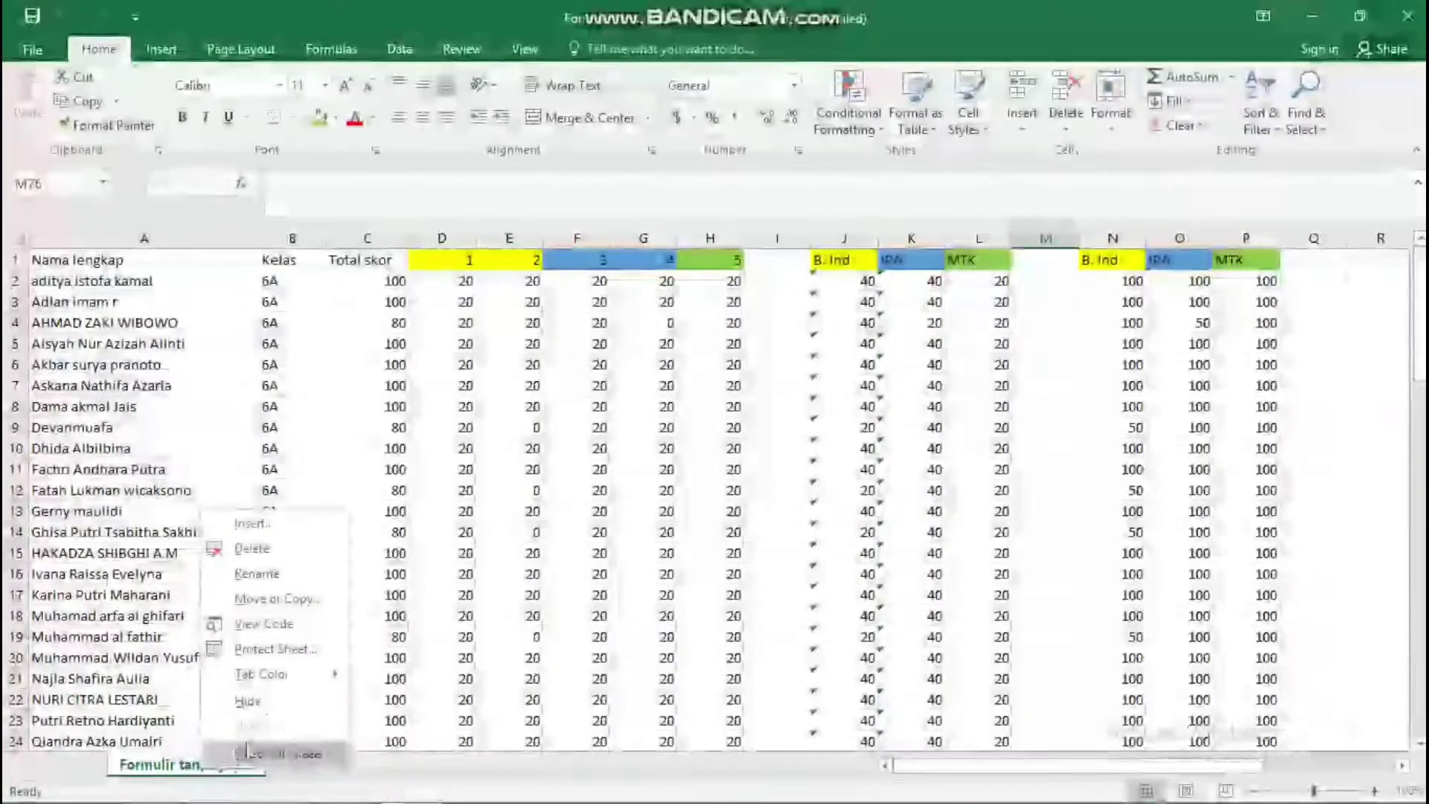
click(297, 601)
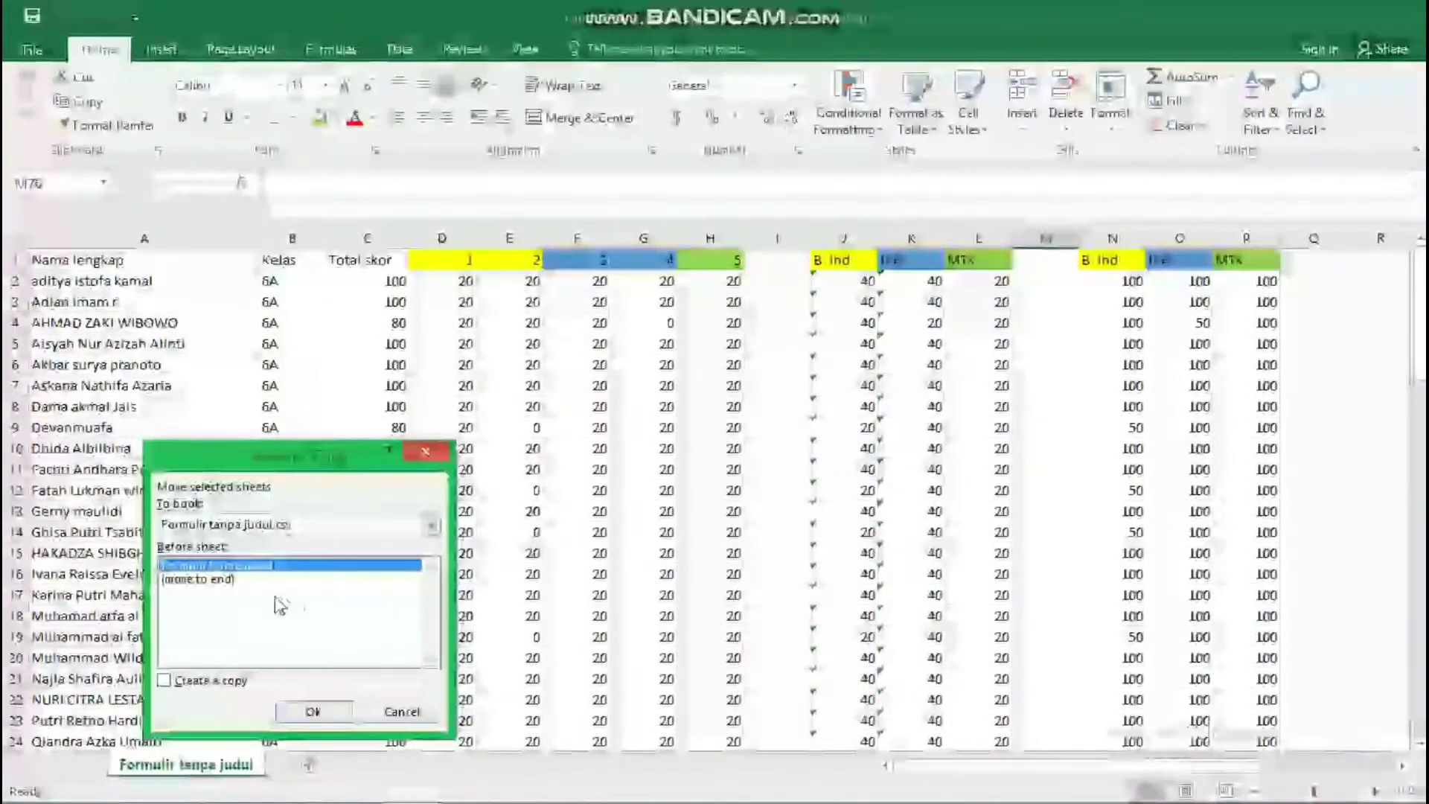
click(211, 684)
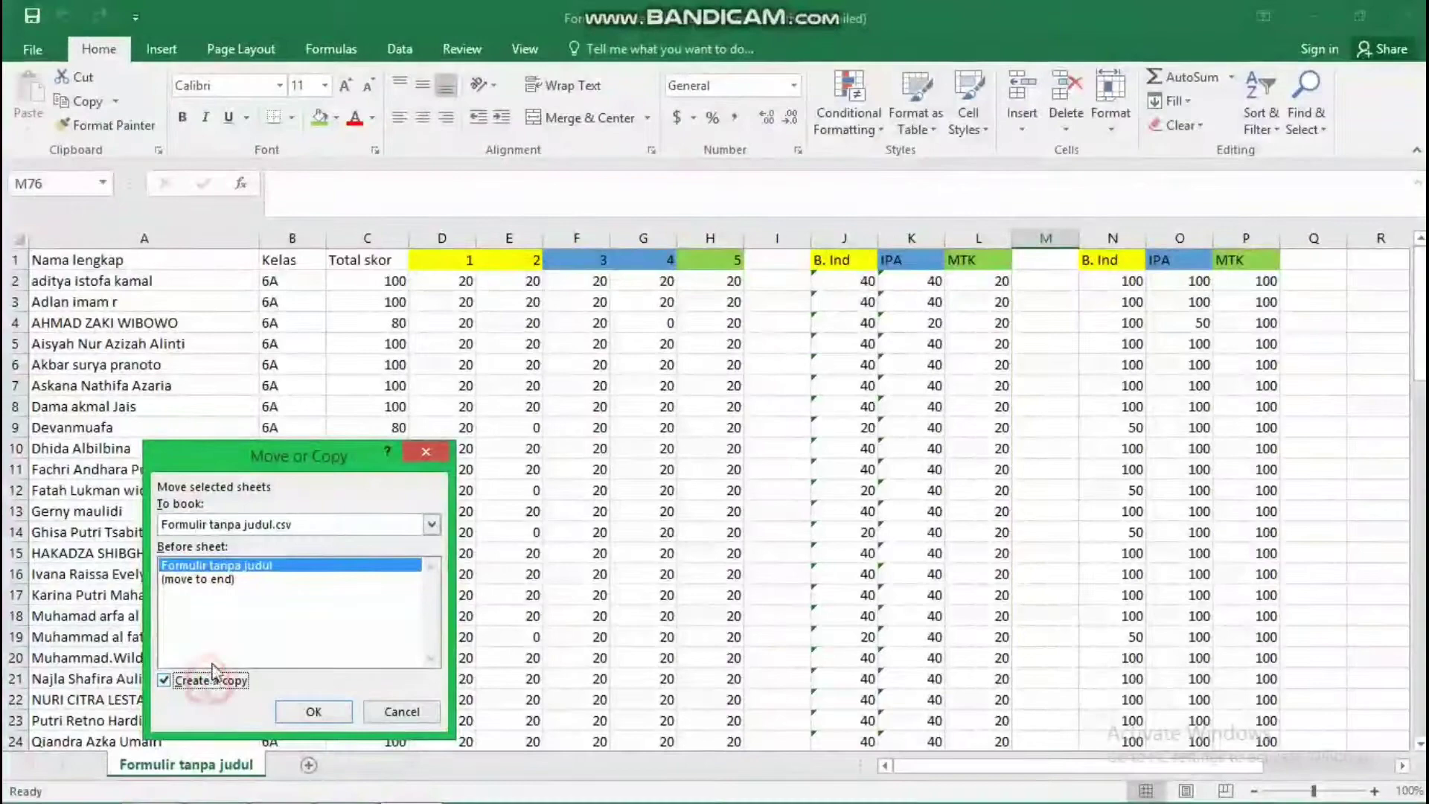
click(216, 579)
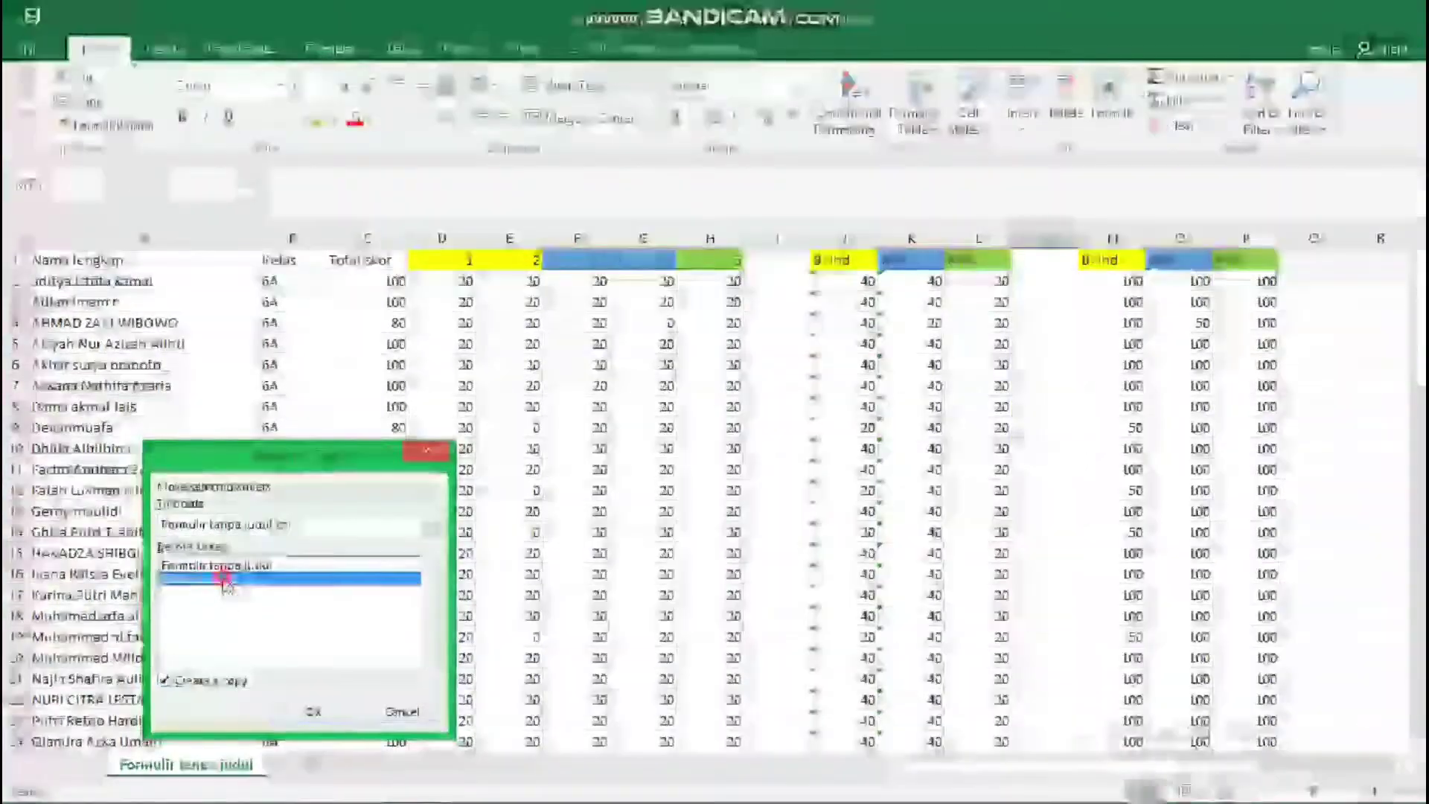
click(285, 712)
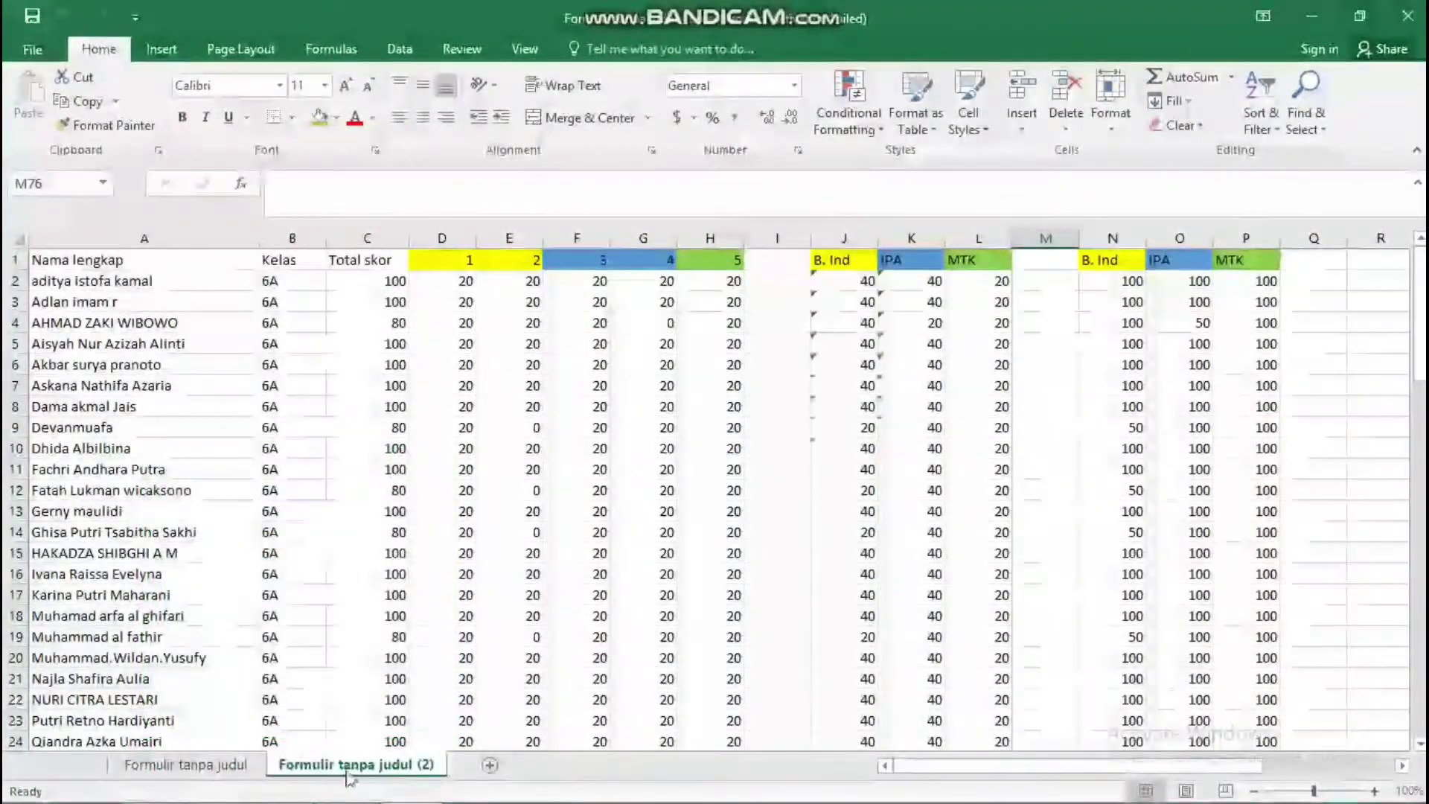
Step: Rename the copied sheet Formulir tanpa judul (2) as Analisis Butir Soal
right_click(347, 774)
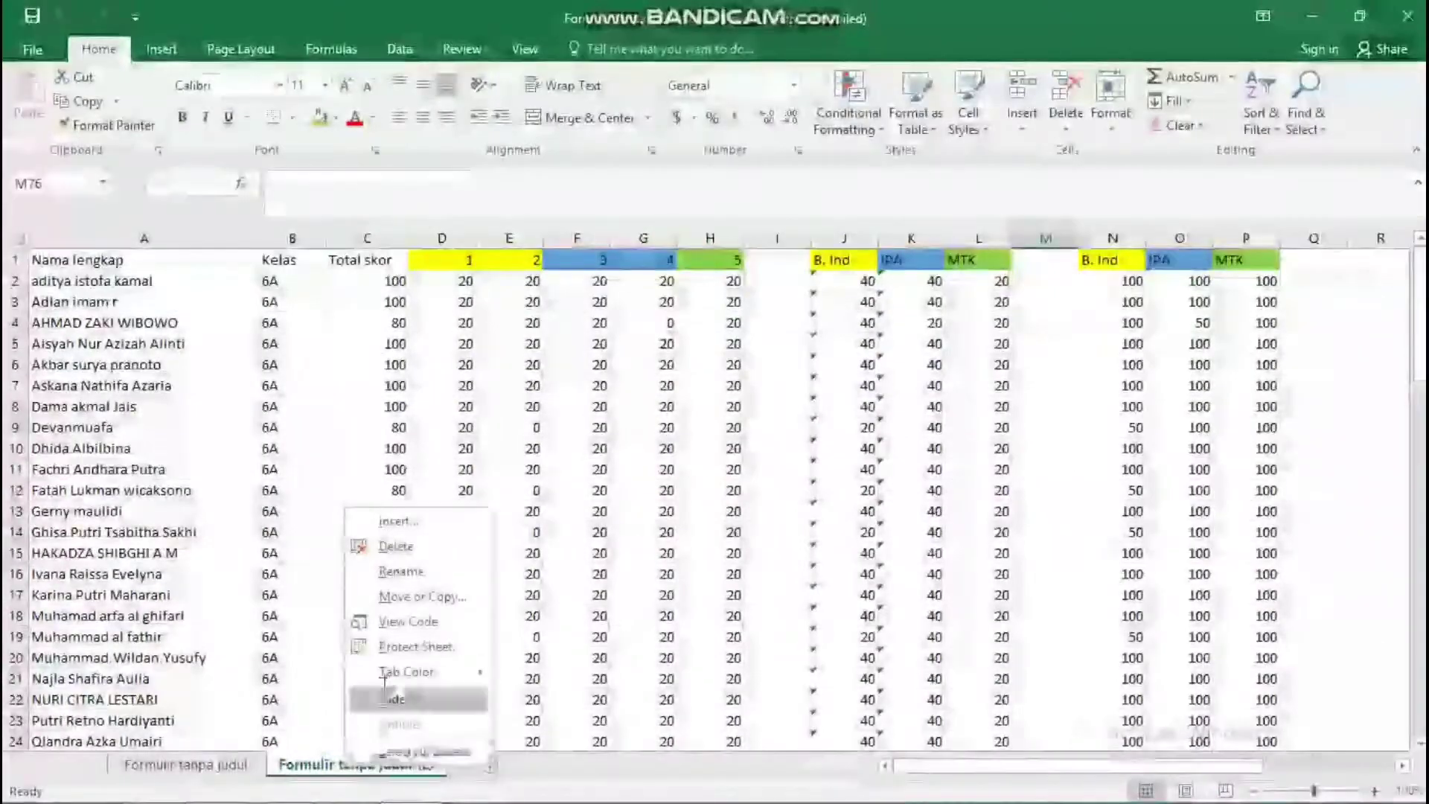
click(396, 572)
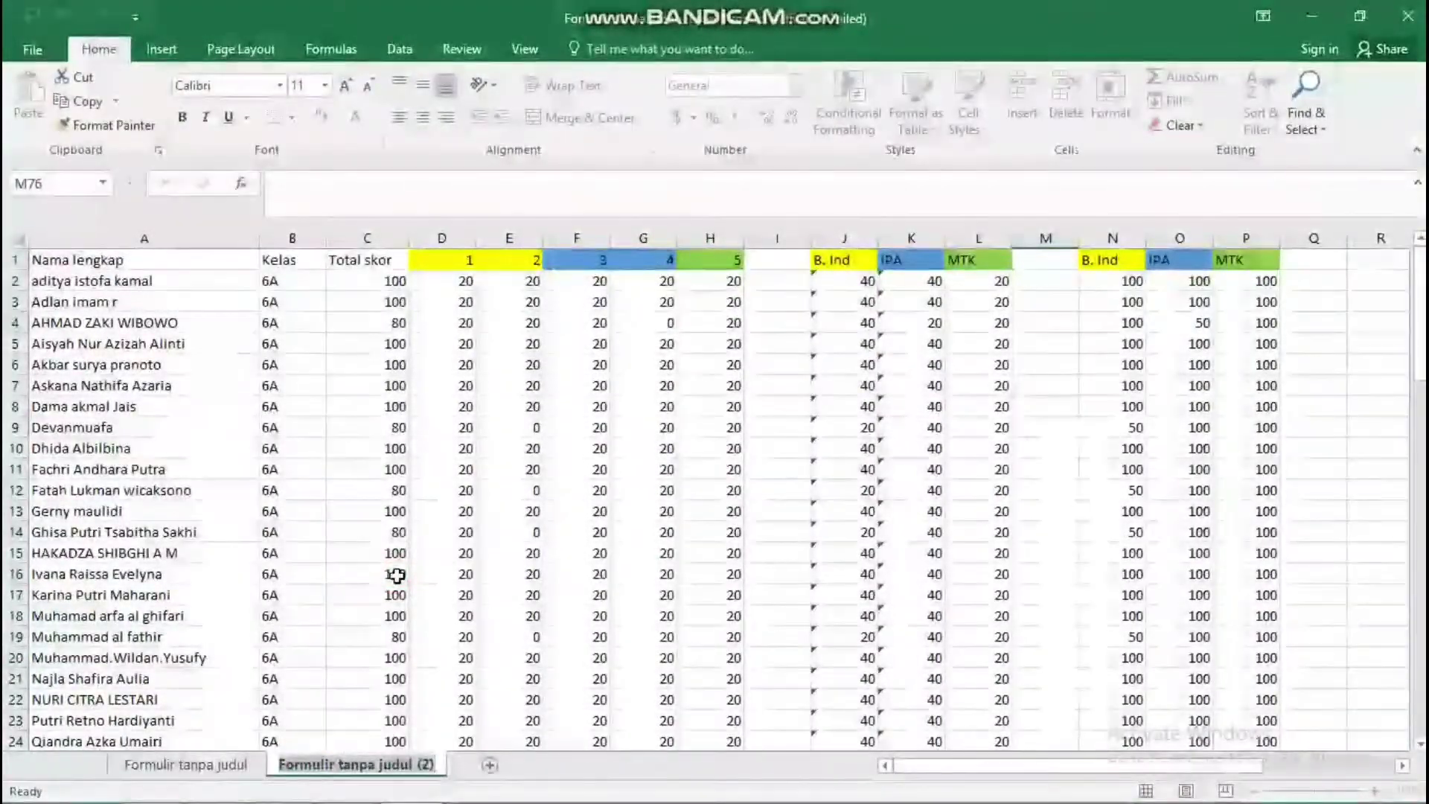
text(Anal)
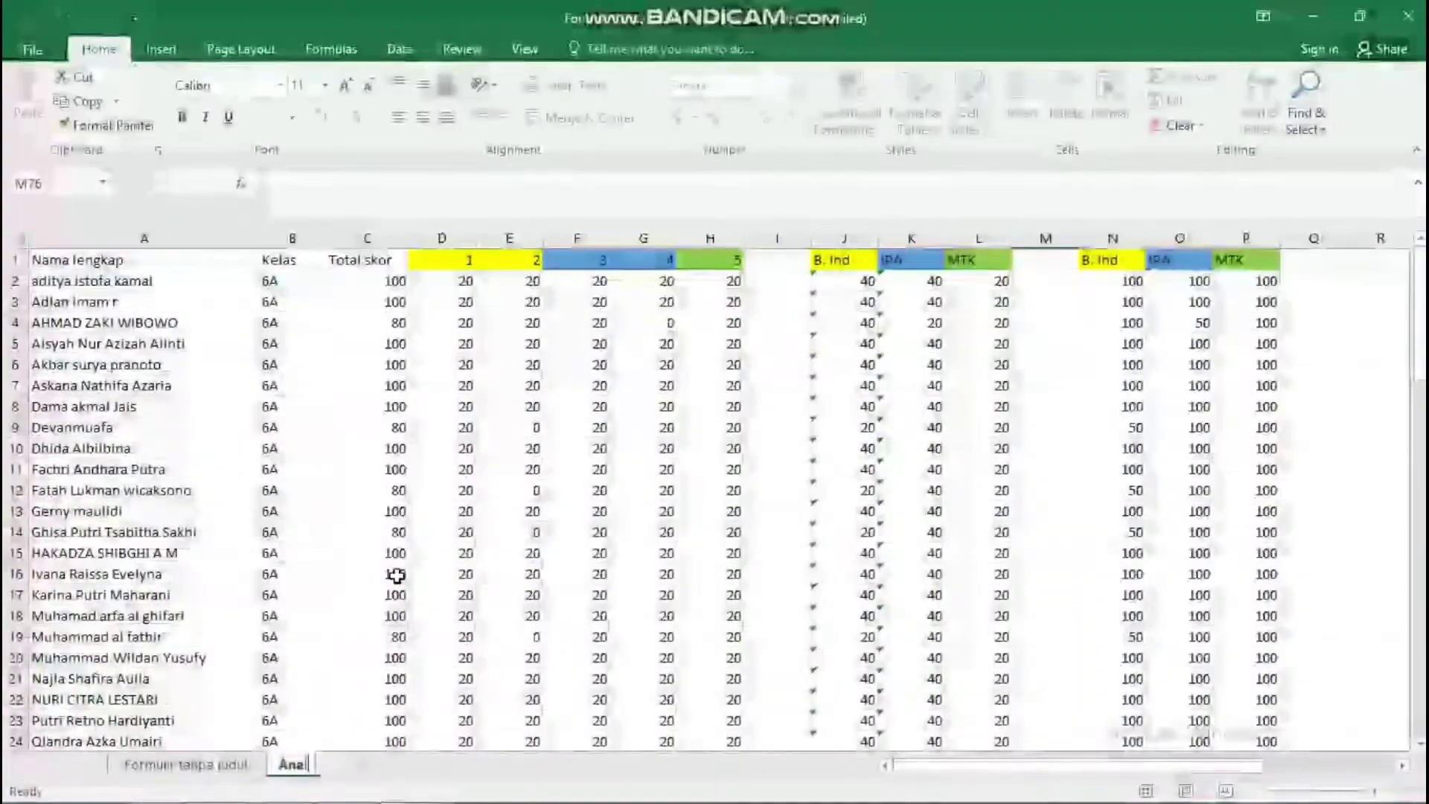
text(isis)
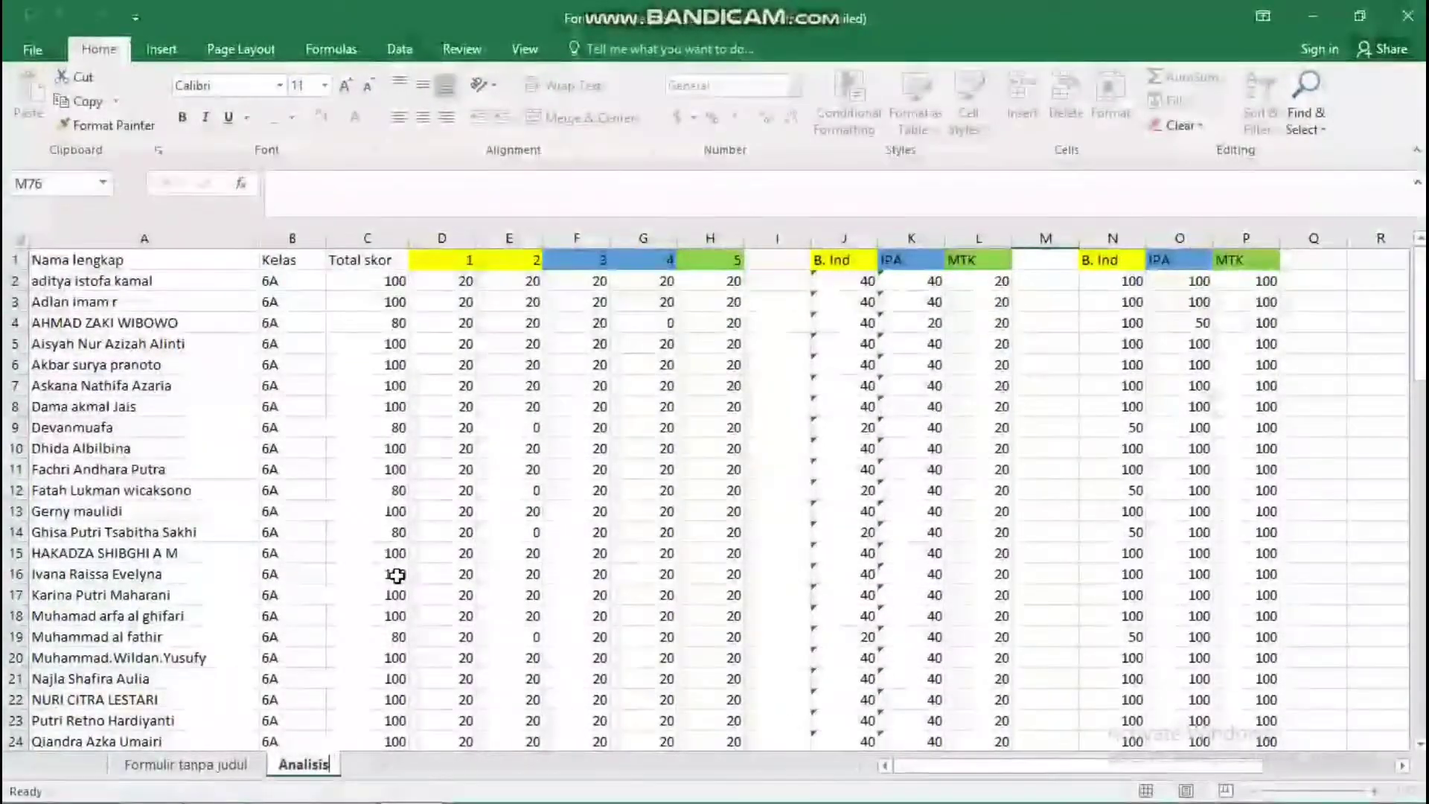
text( Butir )
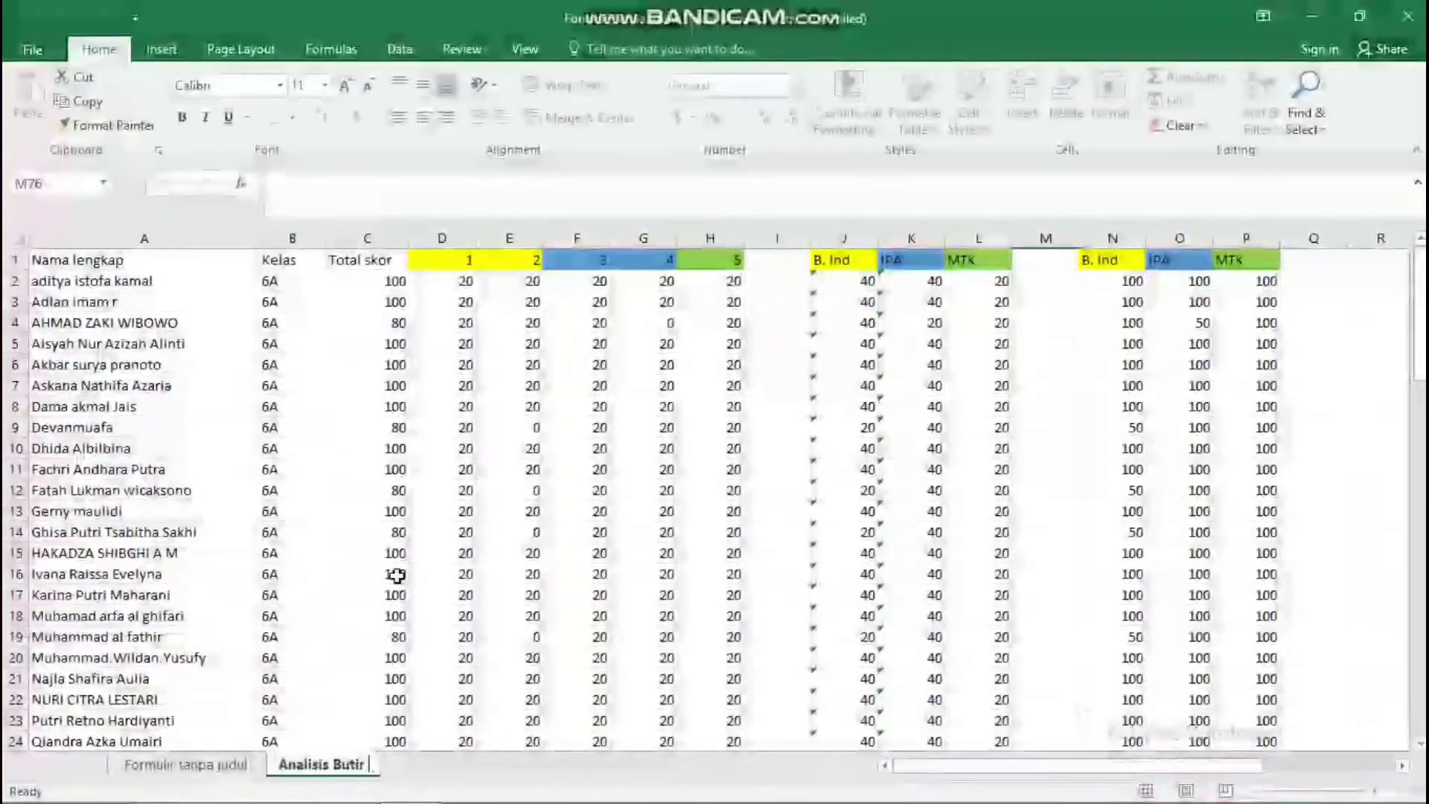
text(Soal)
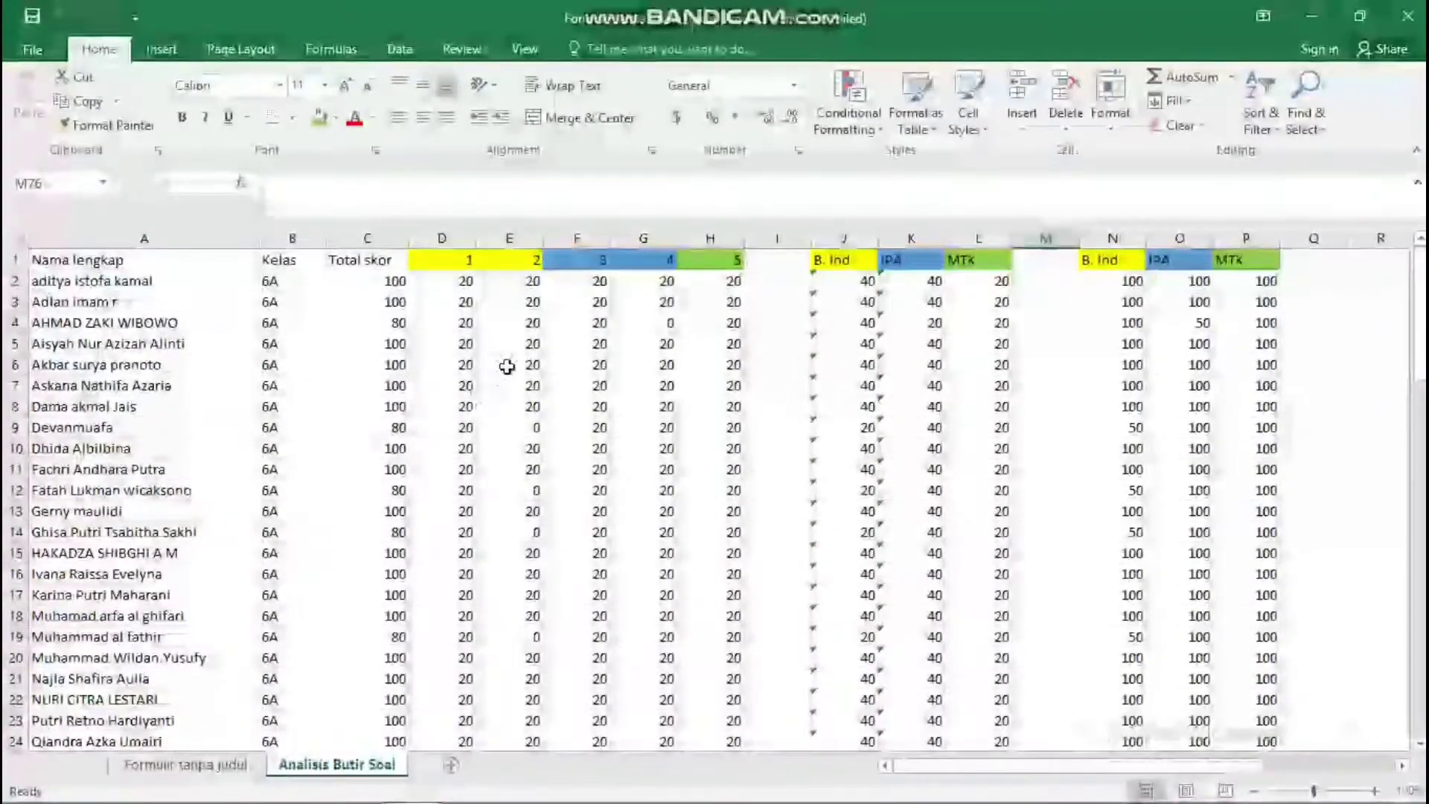
Step: Replace every 20 with 1 in the question scores D2:H87 of the Analisis Butir Soal sheet
click(446, 285)
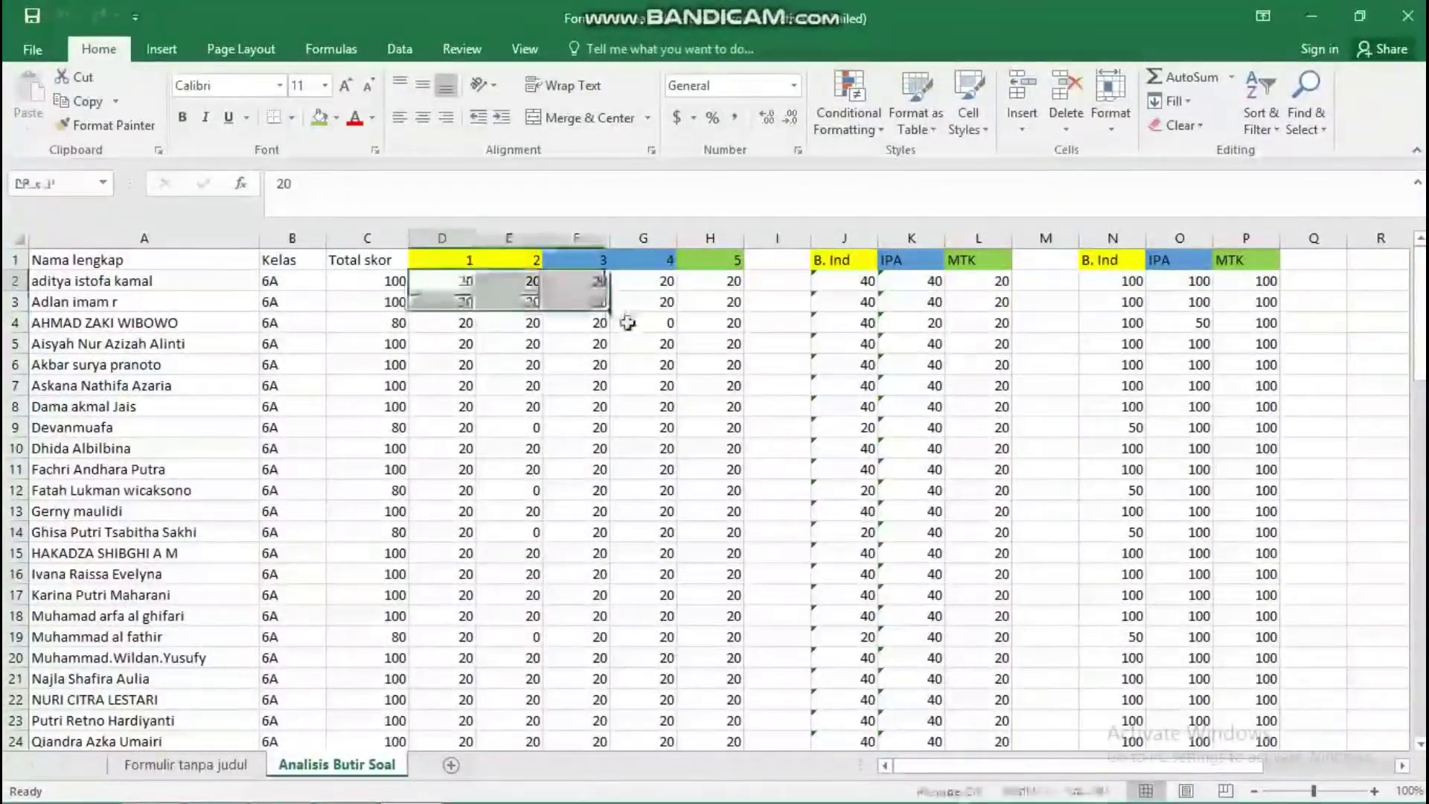
drag(628, 322, 727, 452)
mouse_move(707, 749)
mouse_down()
mouse_move(693, 798)
mouse_move(711, 729)
mouse_up()
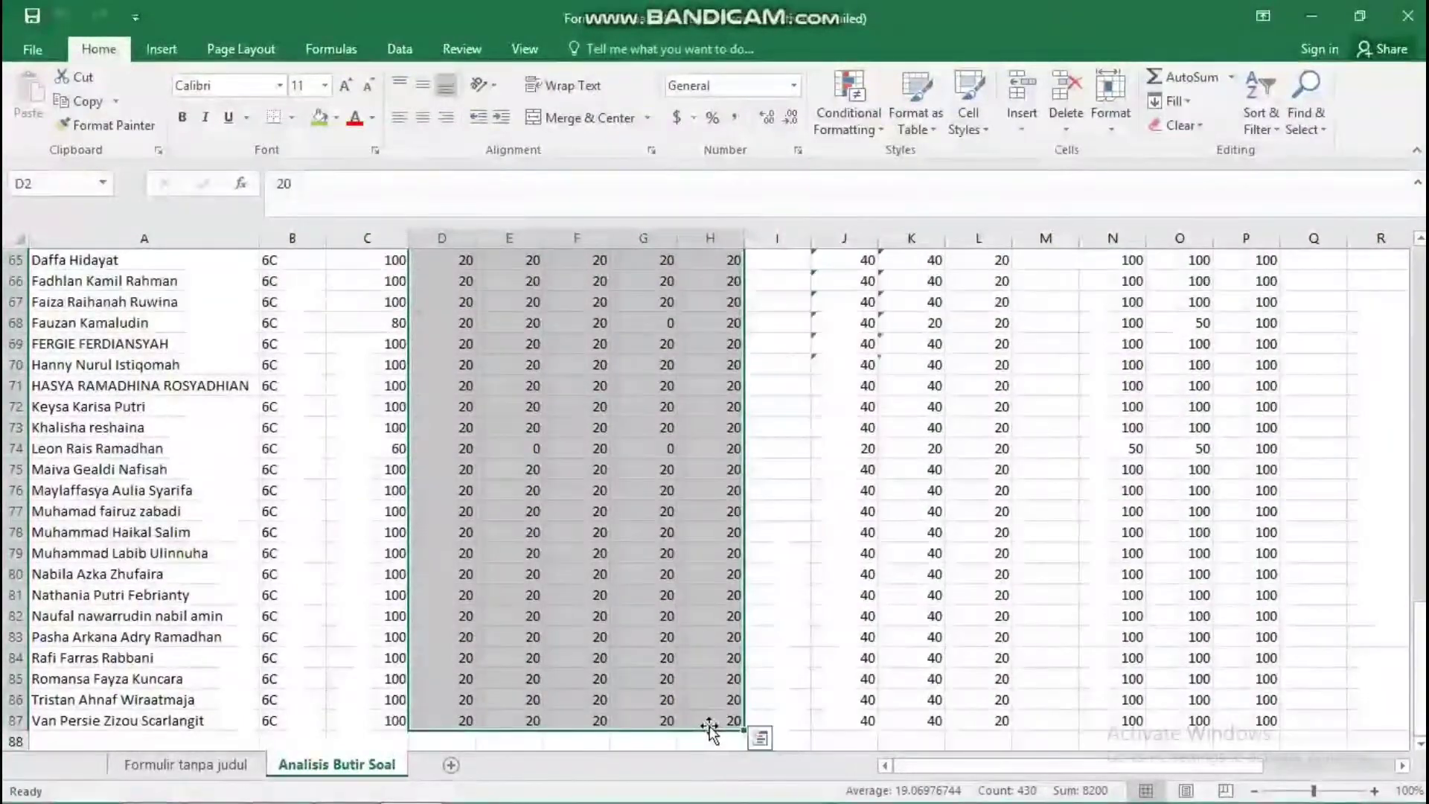
click(1307, 120)
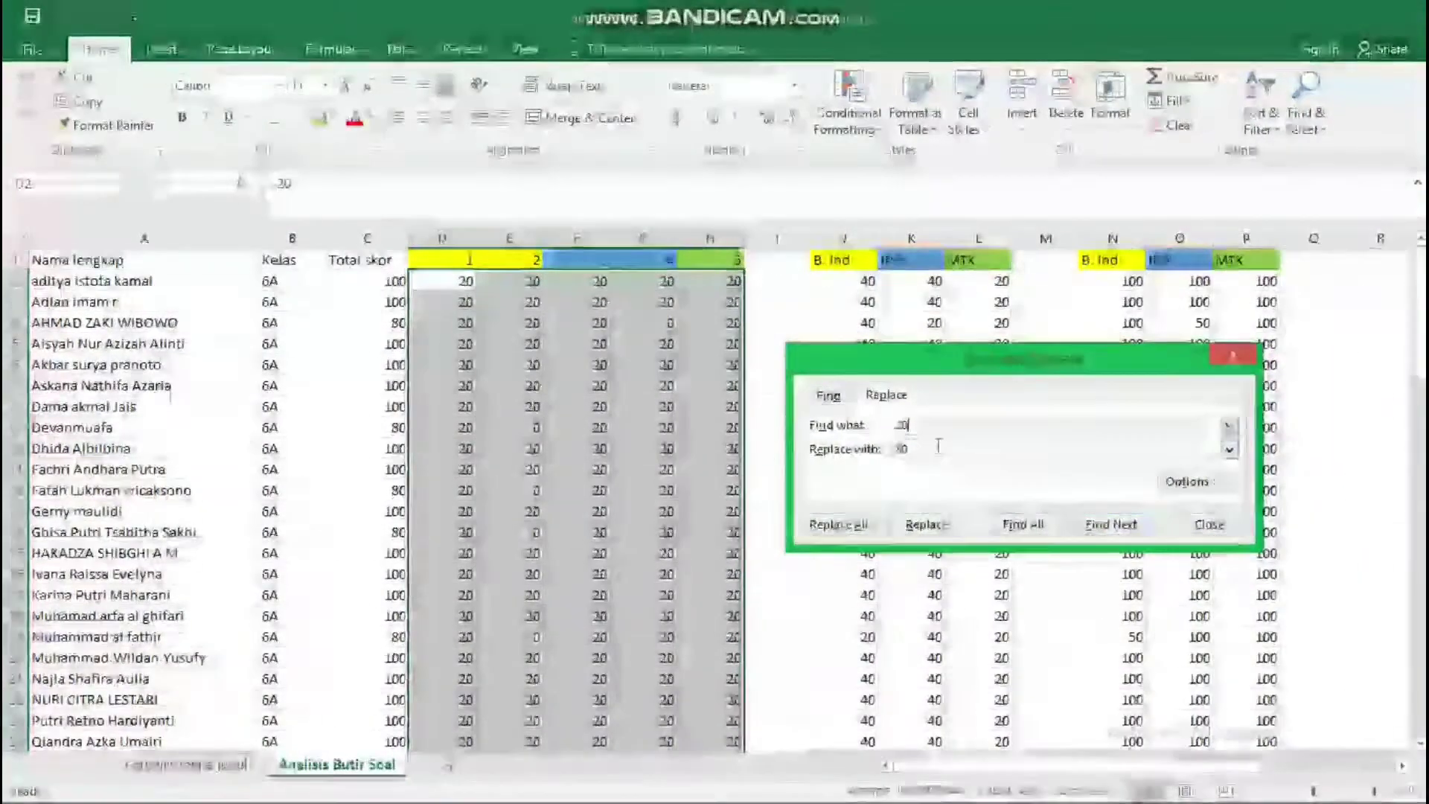
click(931, 444)
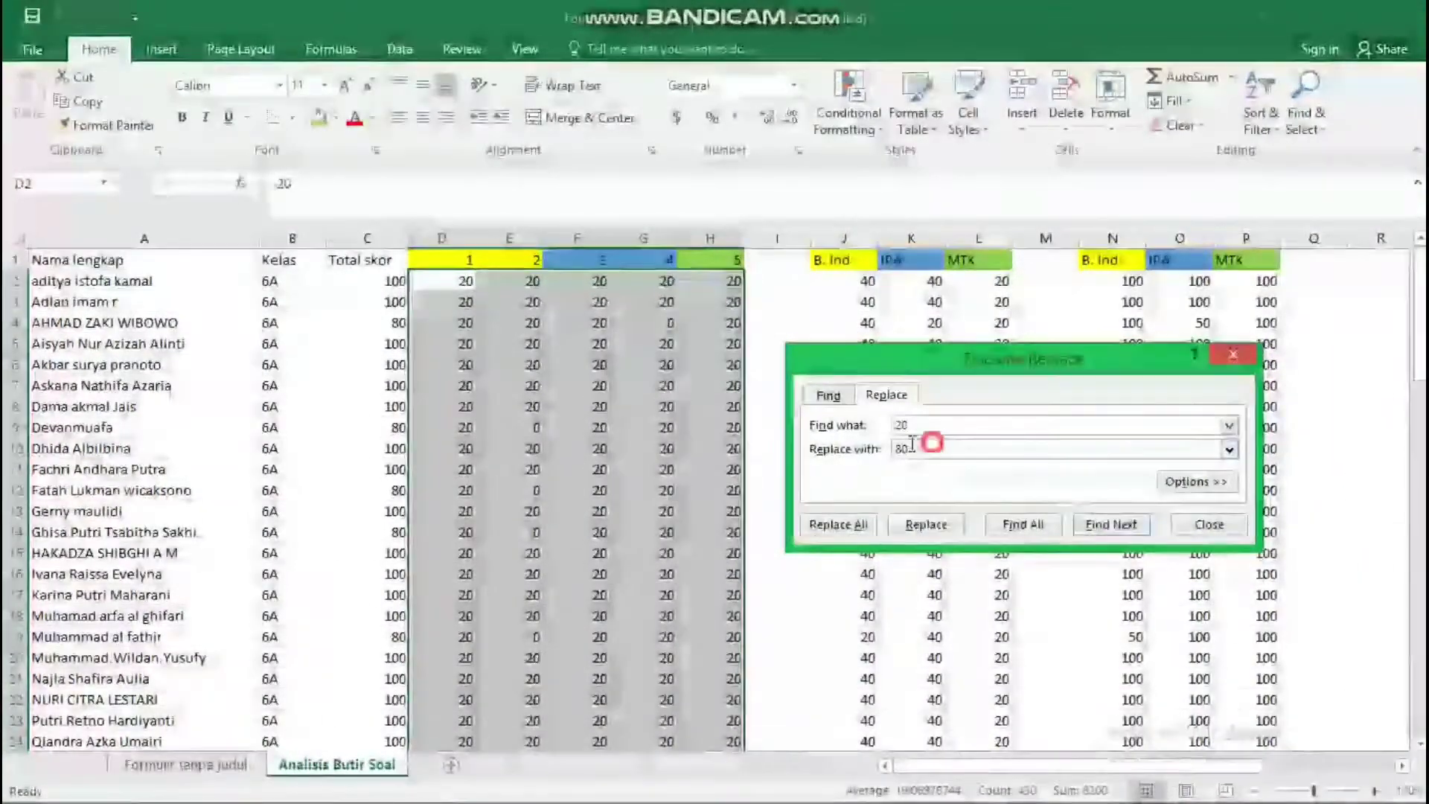
key(BackSpace)
key(BackSpace)
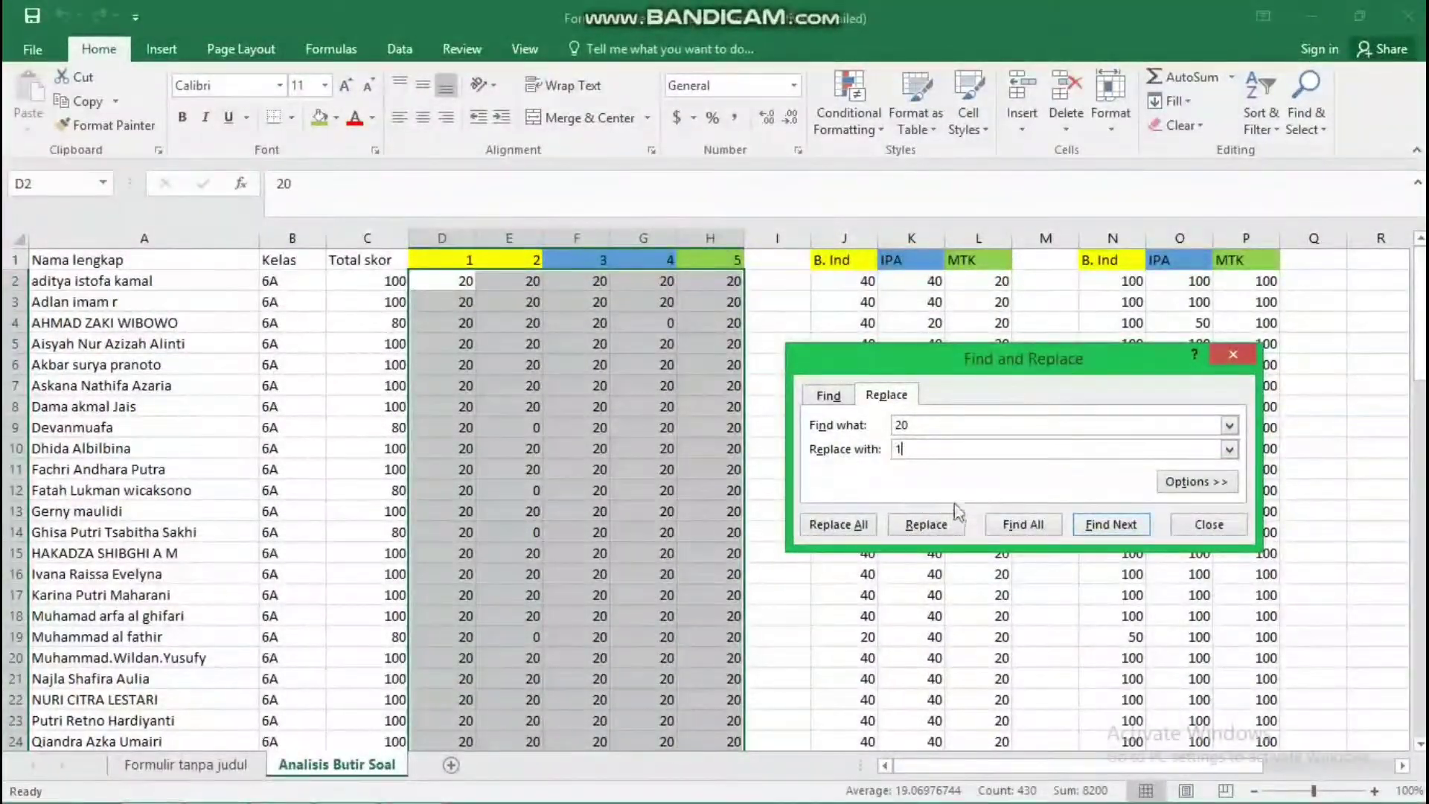
click(837, 524)
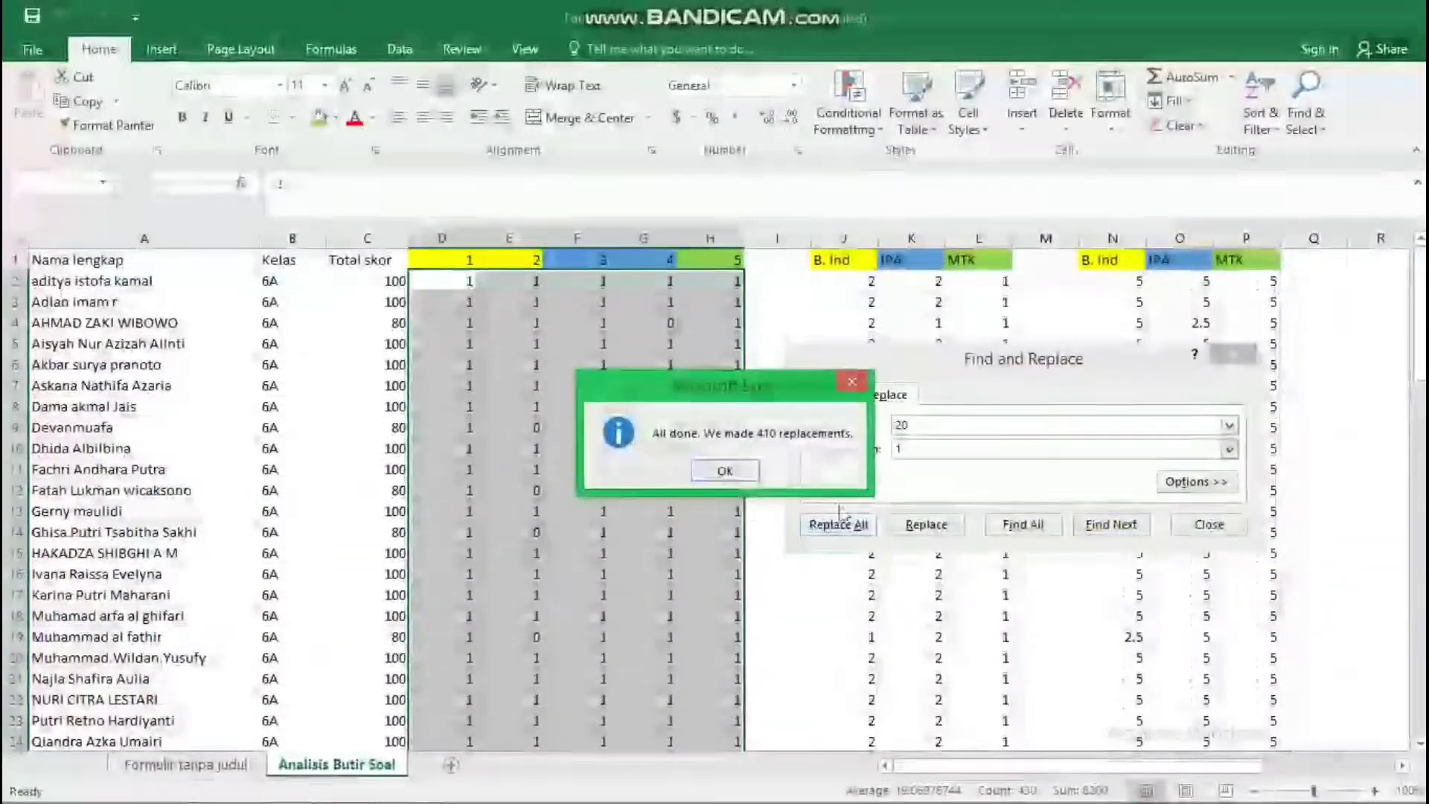
click(724, 471)
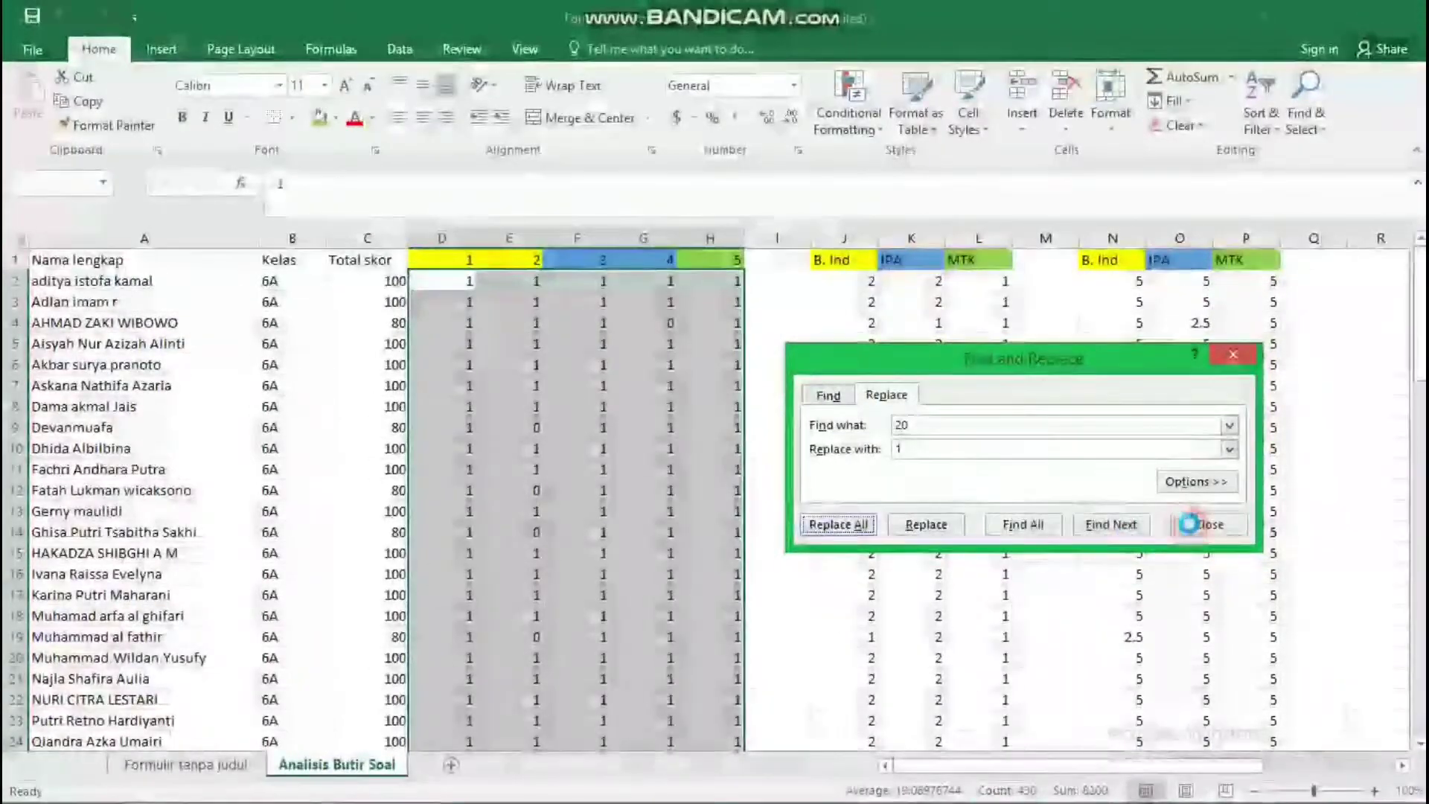
click(1194, 526)
click(1183, 531)
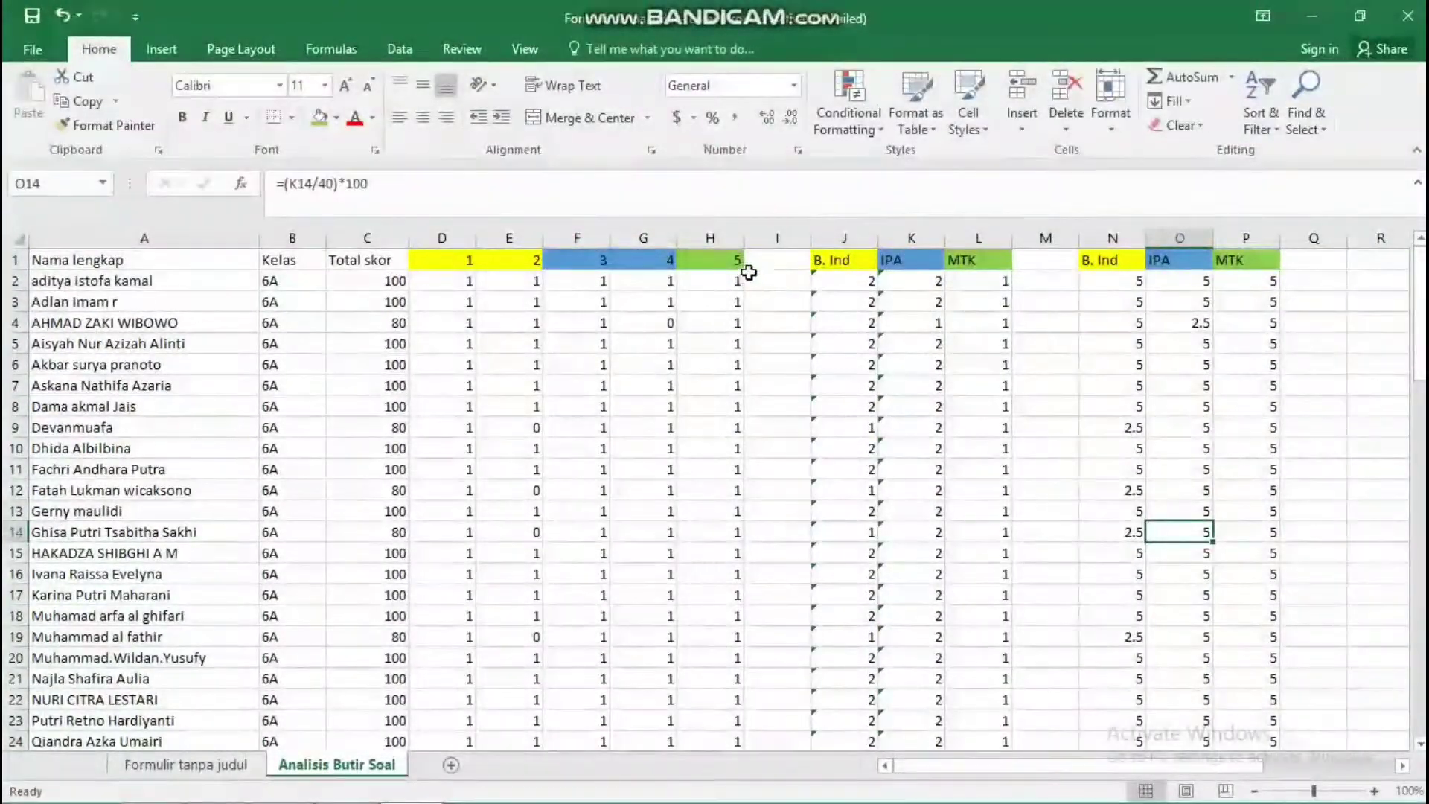
Step: Delete columns J to P, holding both sets of B. Ind, IPA and MTK scores, from the Analisis Butir Soal sheet
drag(844, 238, 1235, 240)
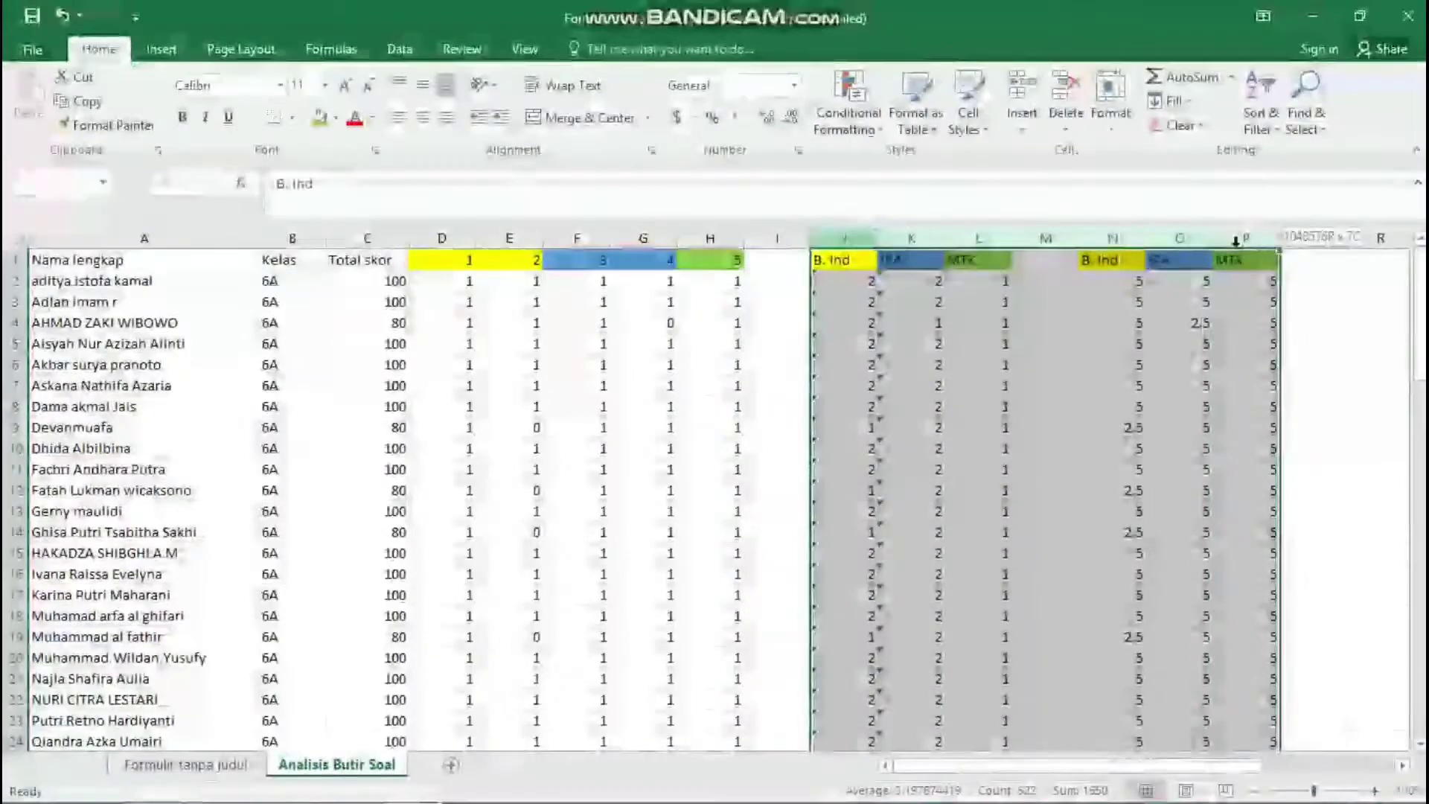
right_click(1237, 239)
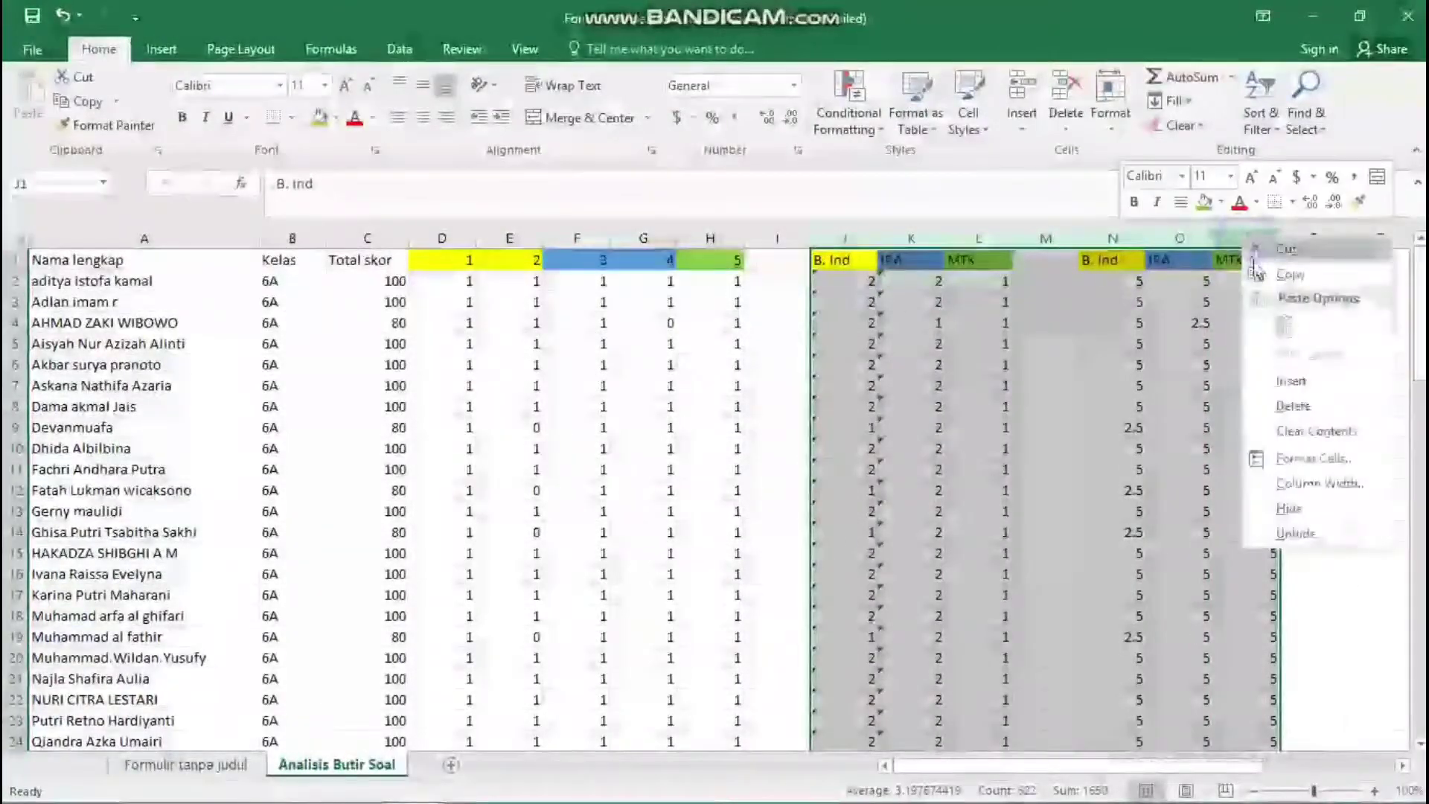
click(1314, 406)
click(1112, 384)
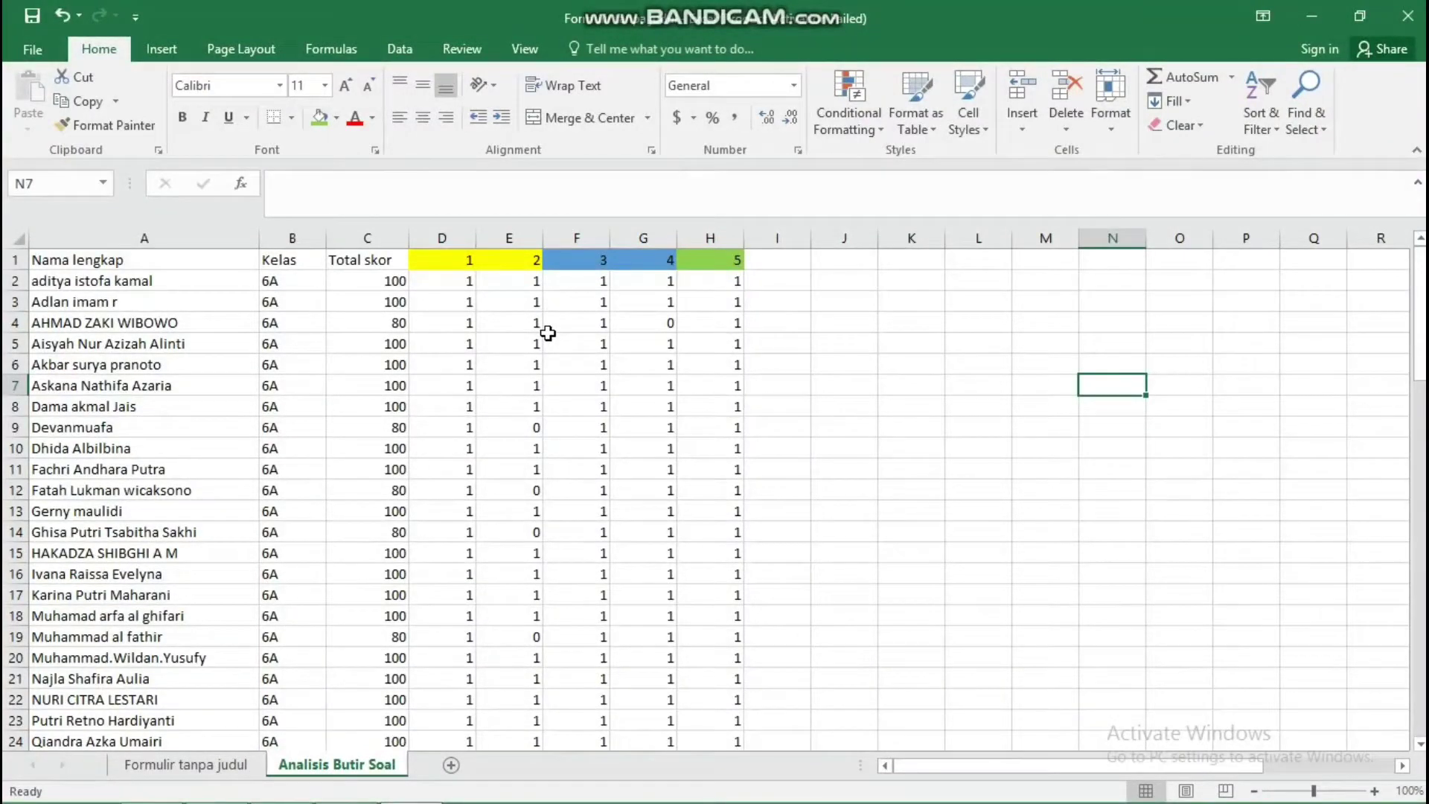
Step: Review all students' item scores on the Analisis Butir Soal sheet and compare them with the Formulir tanpa judul sheet
scroll(547, 396, down, 7)
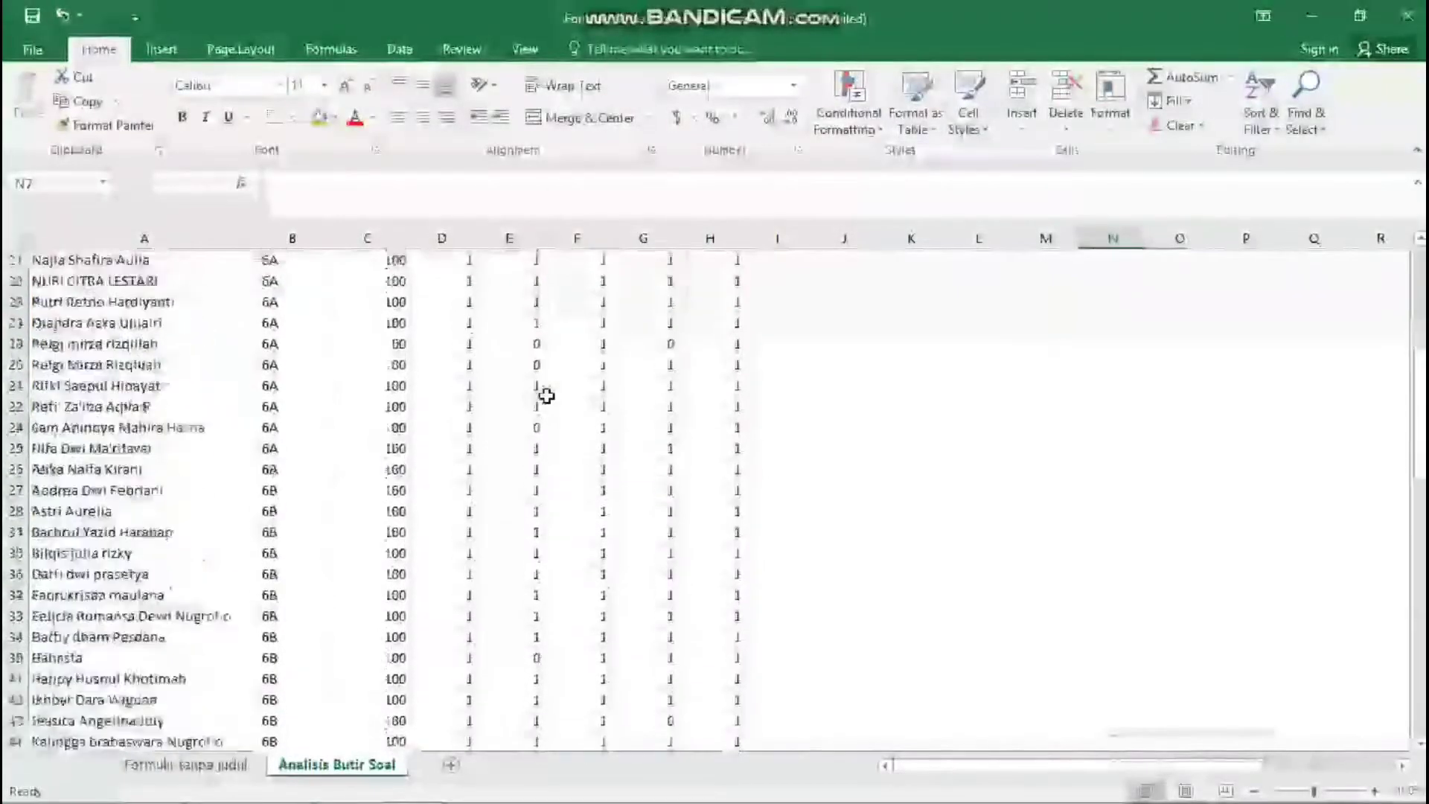
scroll(547, 396, down, 10)
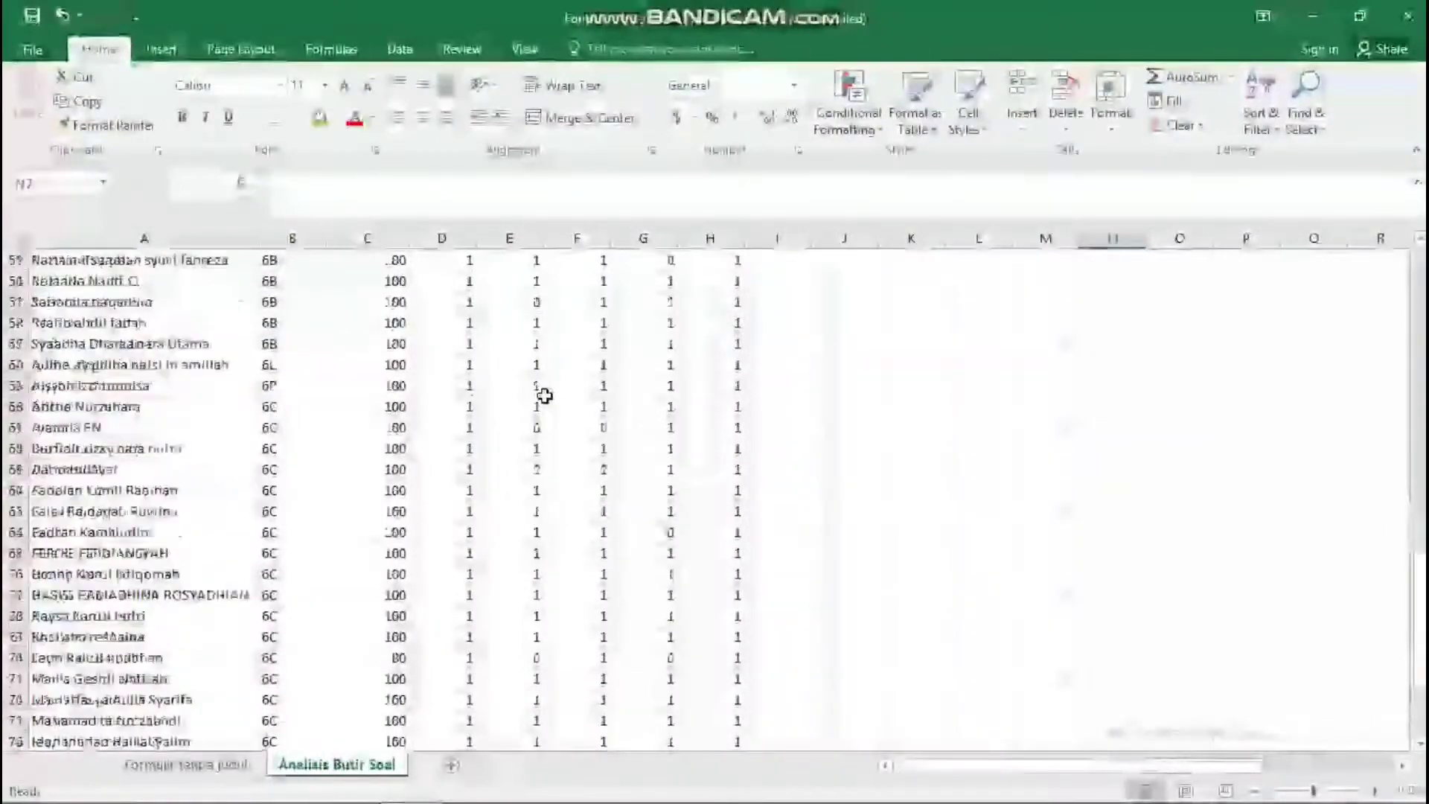
scroll(544, 396, down, 7)
scroll(541, 393, up, 9)
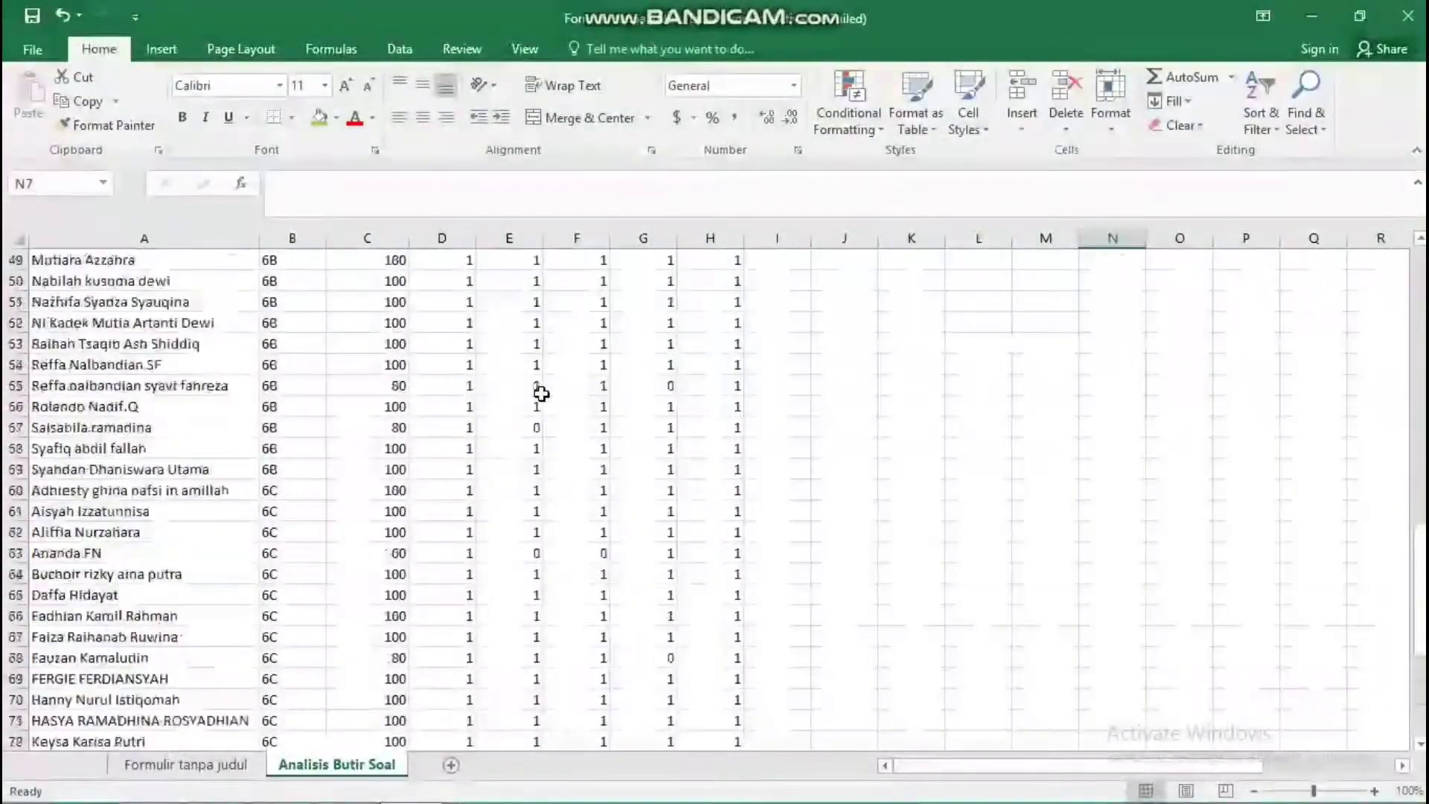
scroll(541, 393, up, 16)
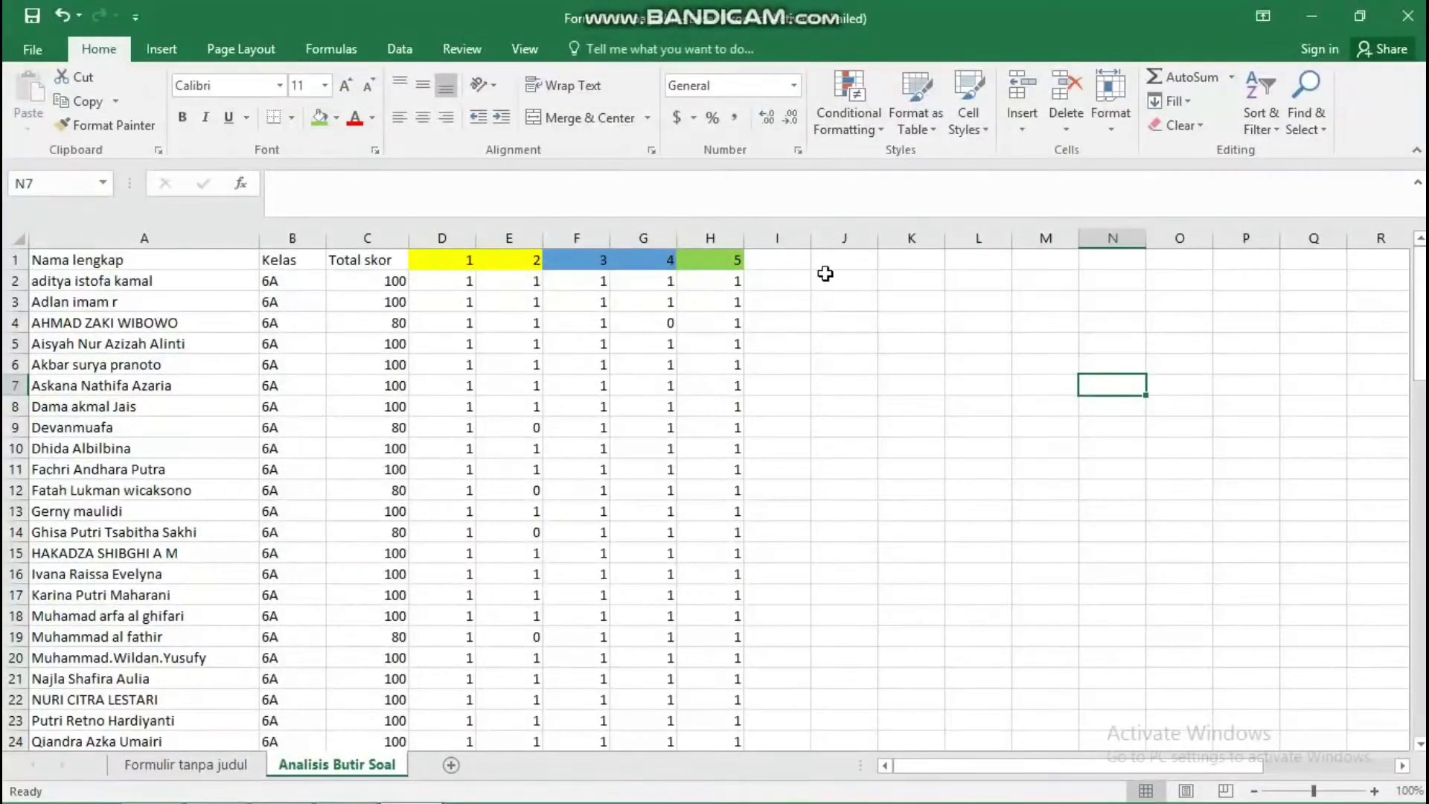
click(825, 264)
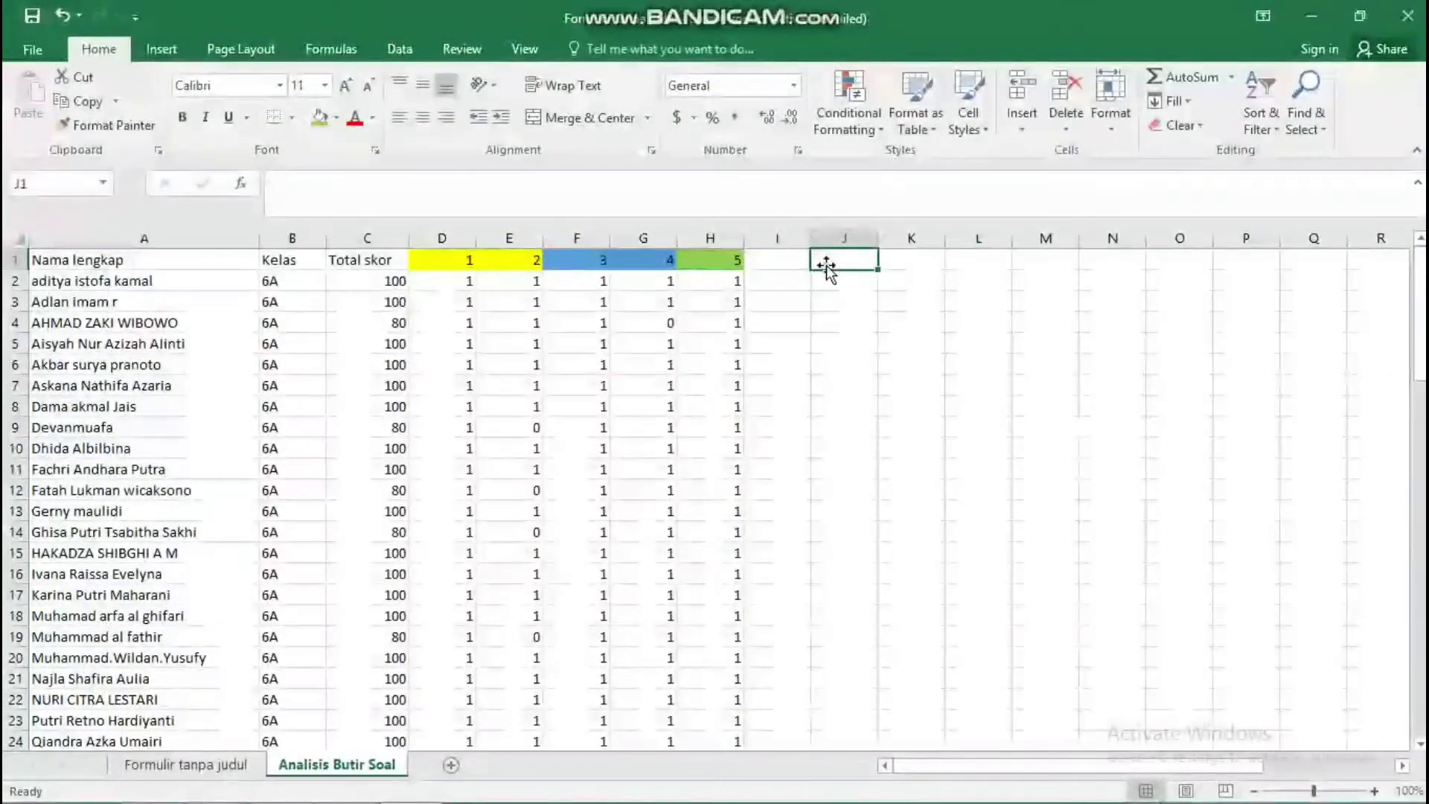
click(764, 282)
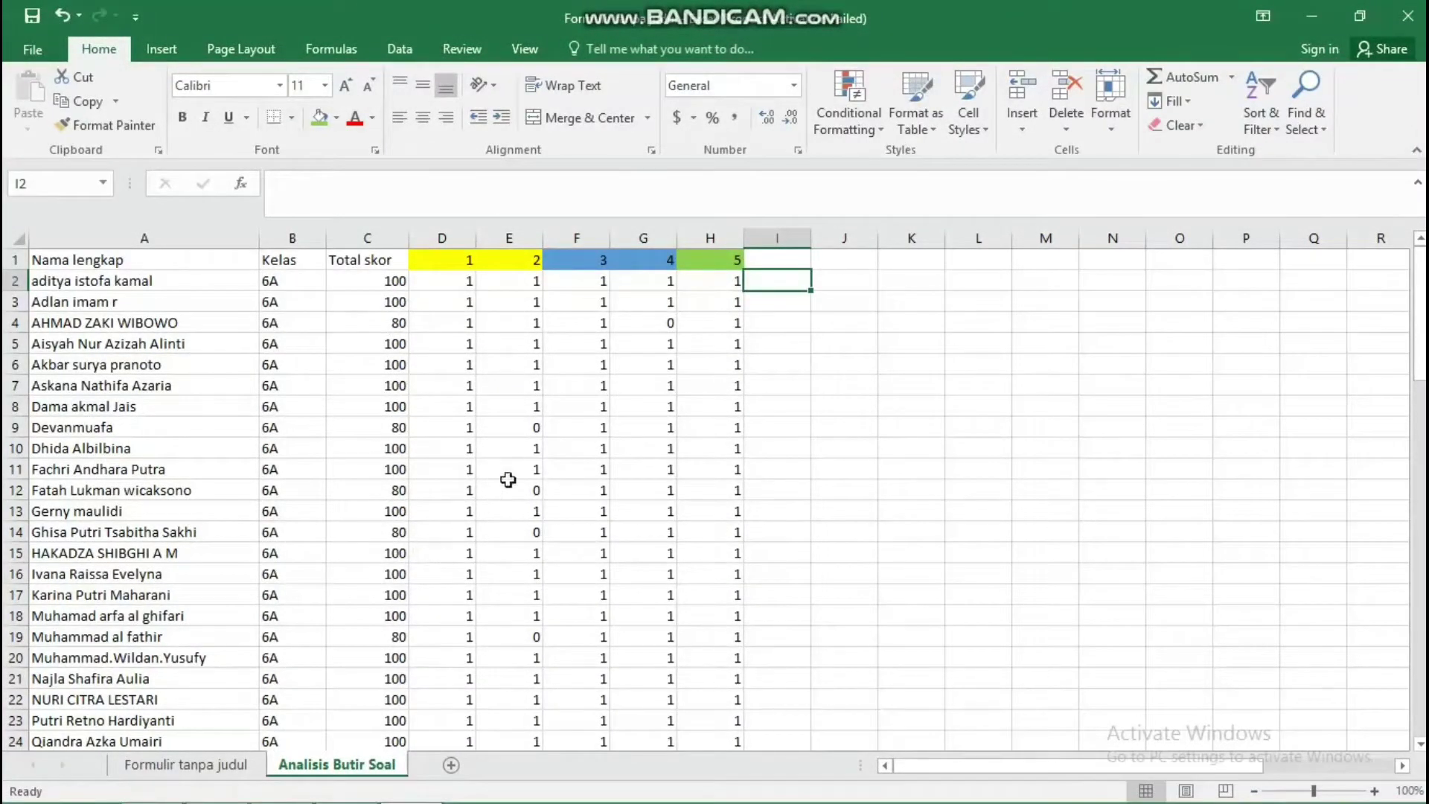
scroll(509, 480, down, 4)
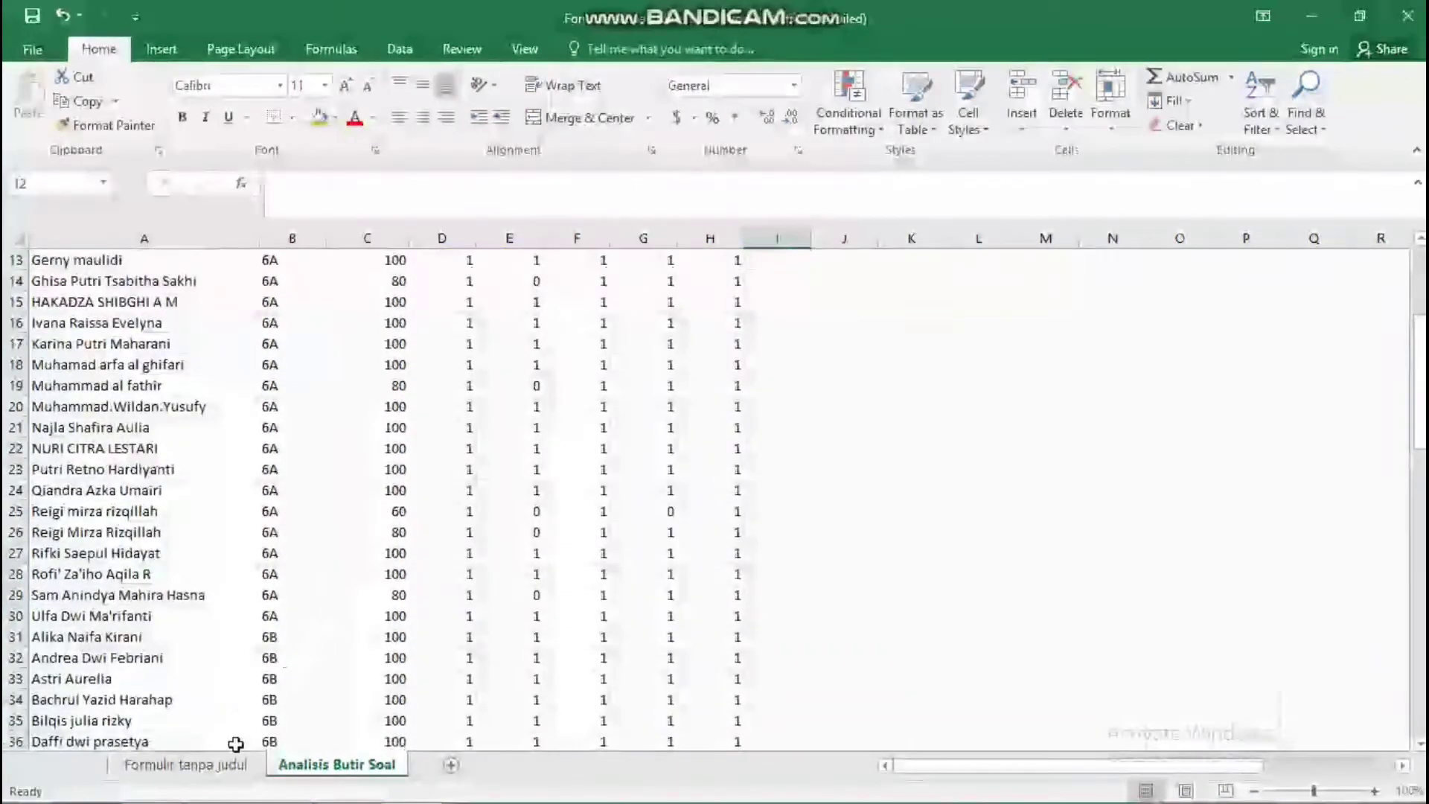
click(198, 765)
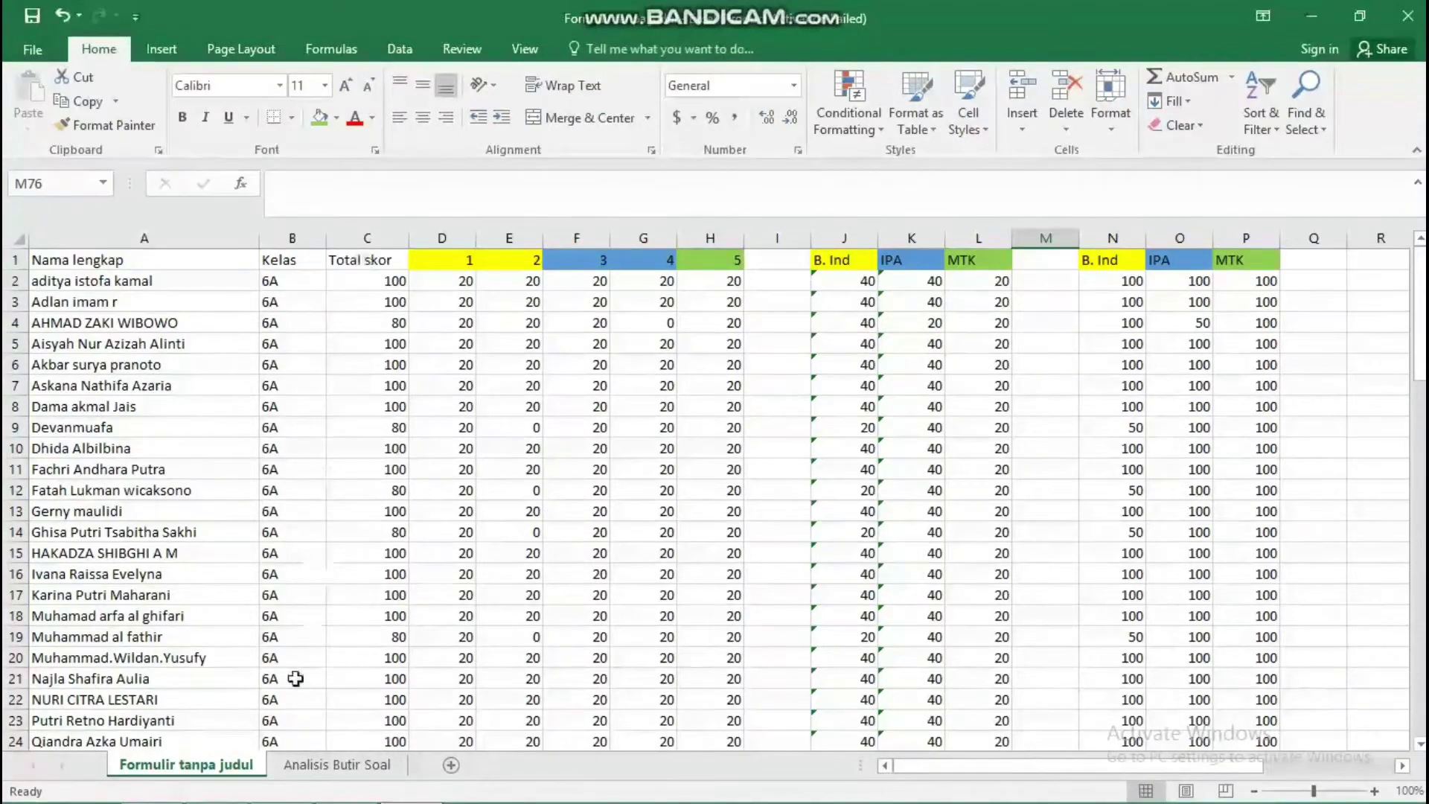
click(329, 762)
scroll(329, 373, up, 4)
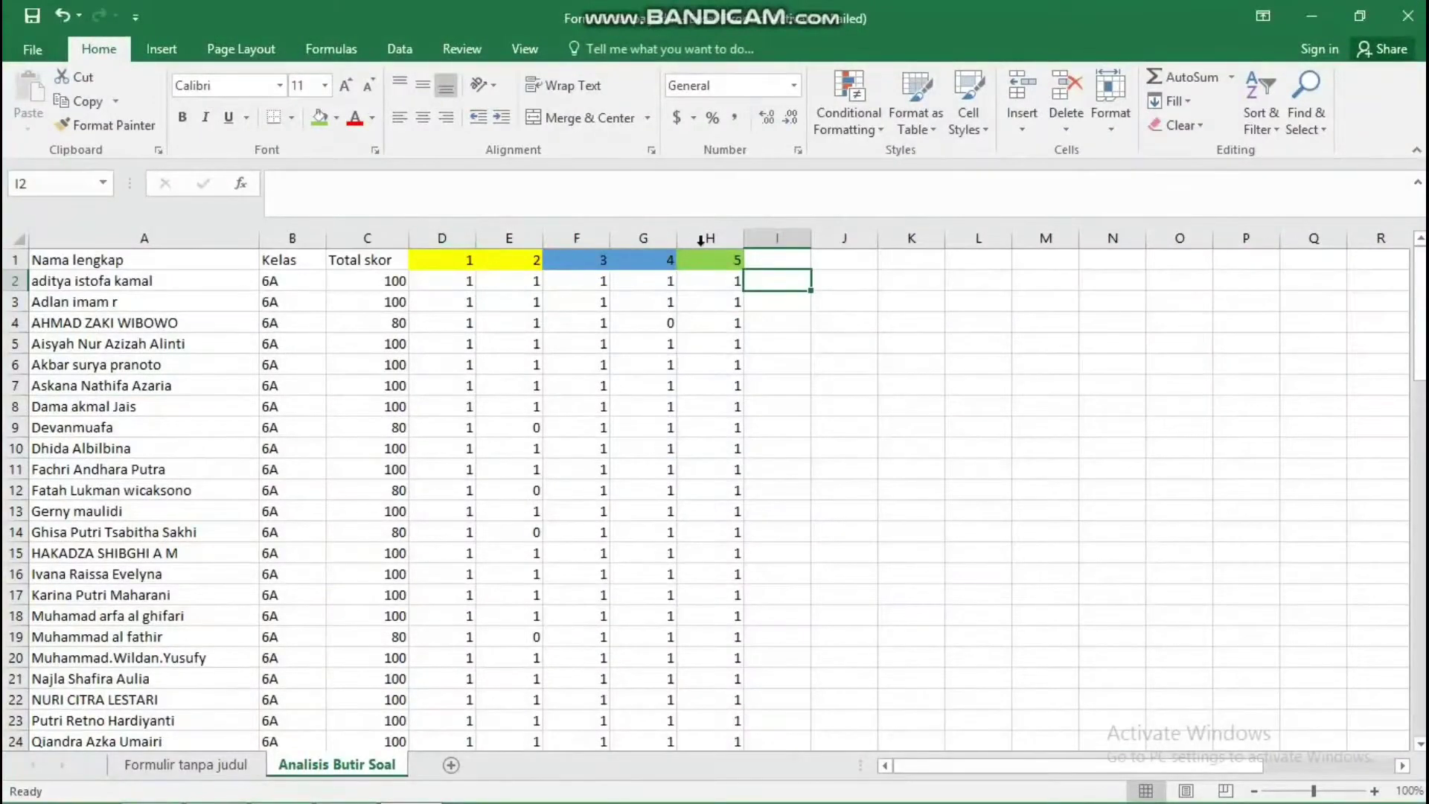
Step: Move the Total skor column from column C to directly after the question 5 column on the Analisis Butir Soal sheet
click(362, 235)
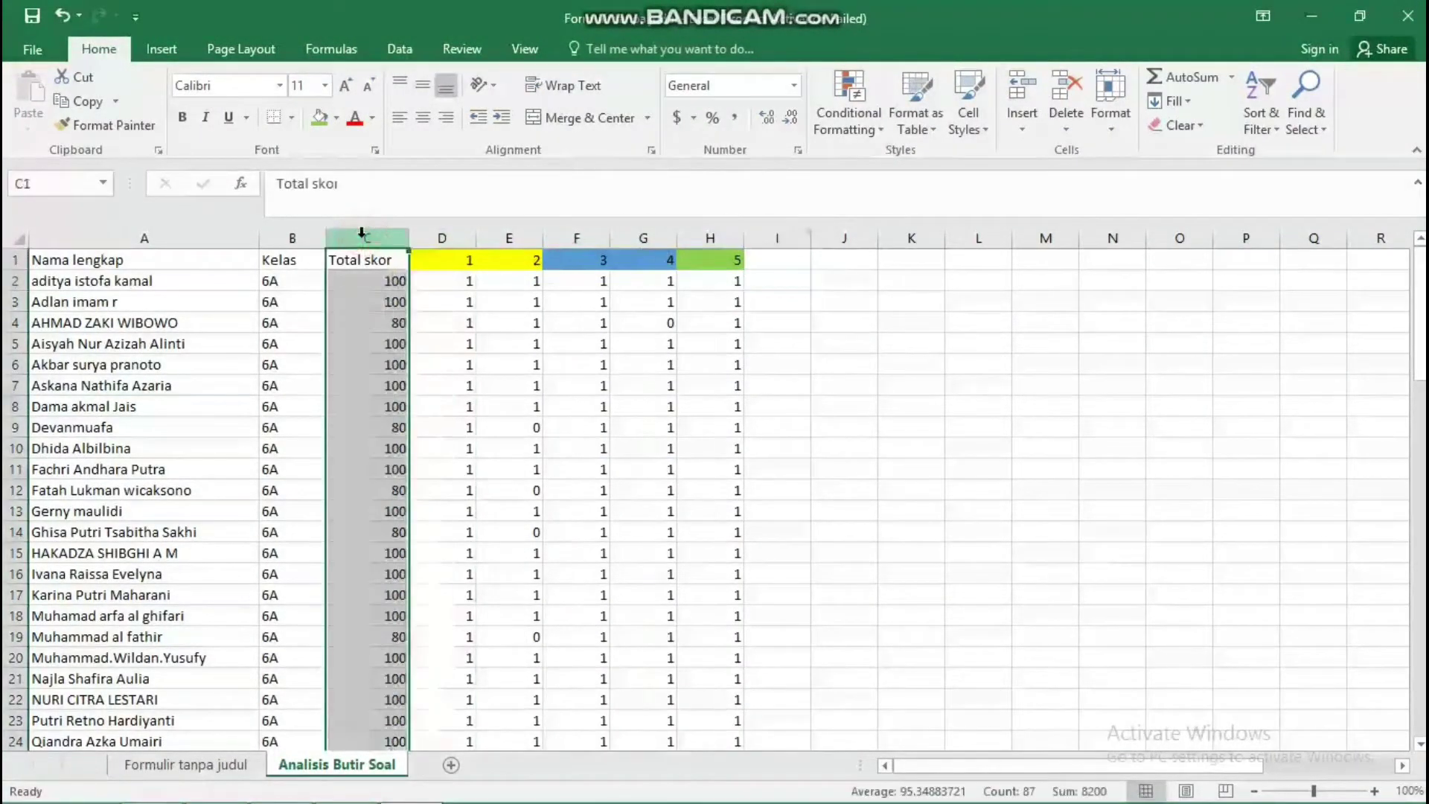
right_click(362, 237)
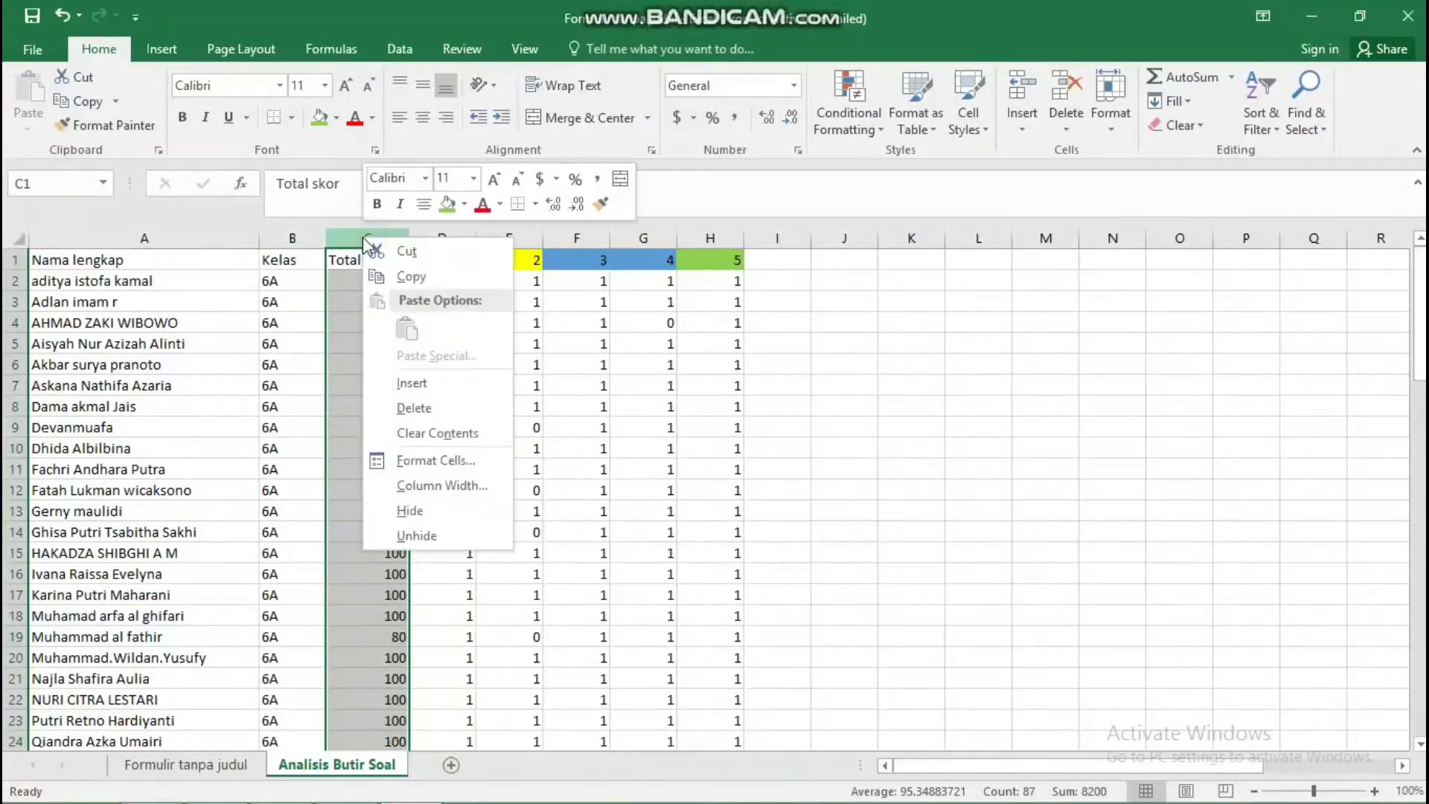
click(383, 250)
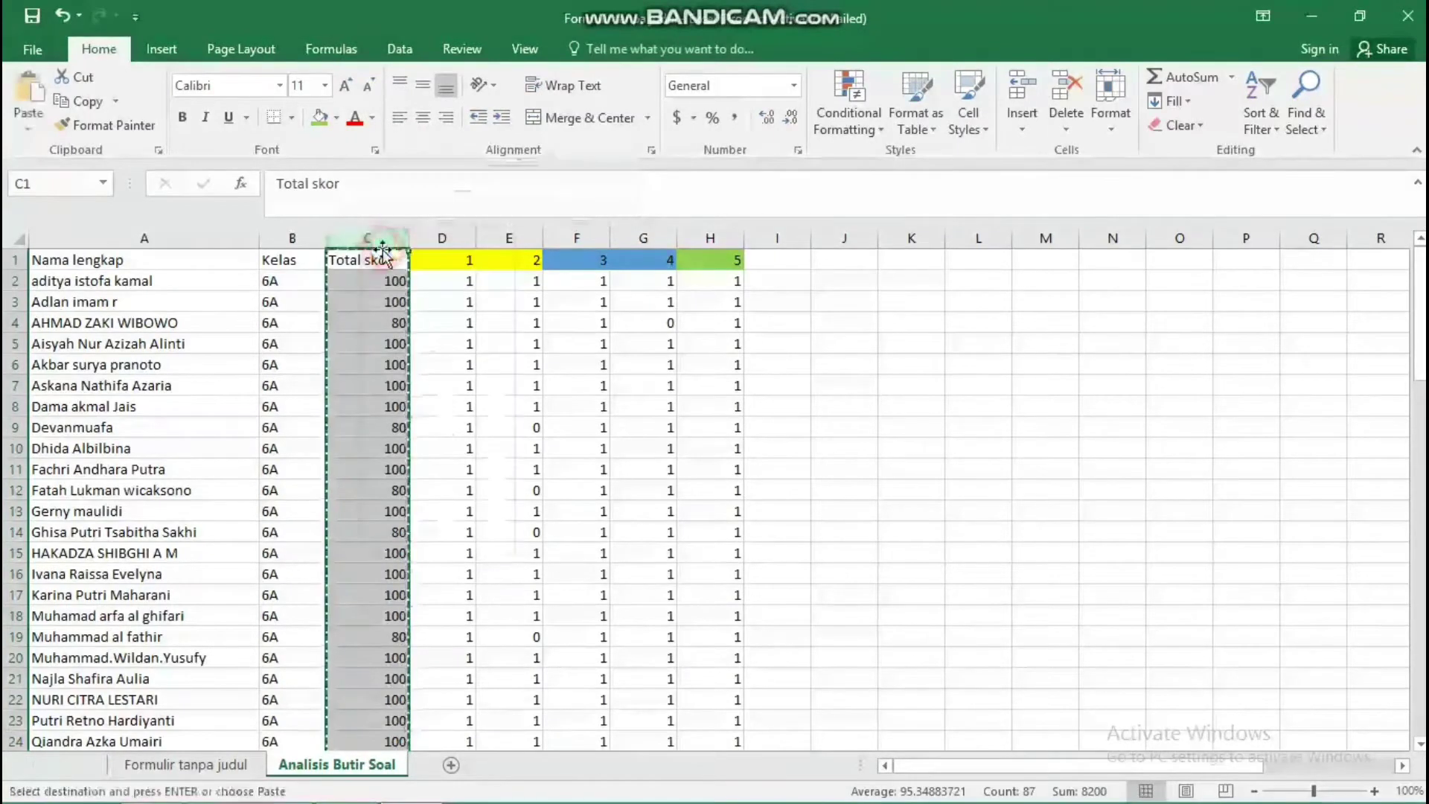
click(774, 235)
right_click(774, 237)
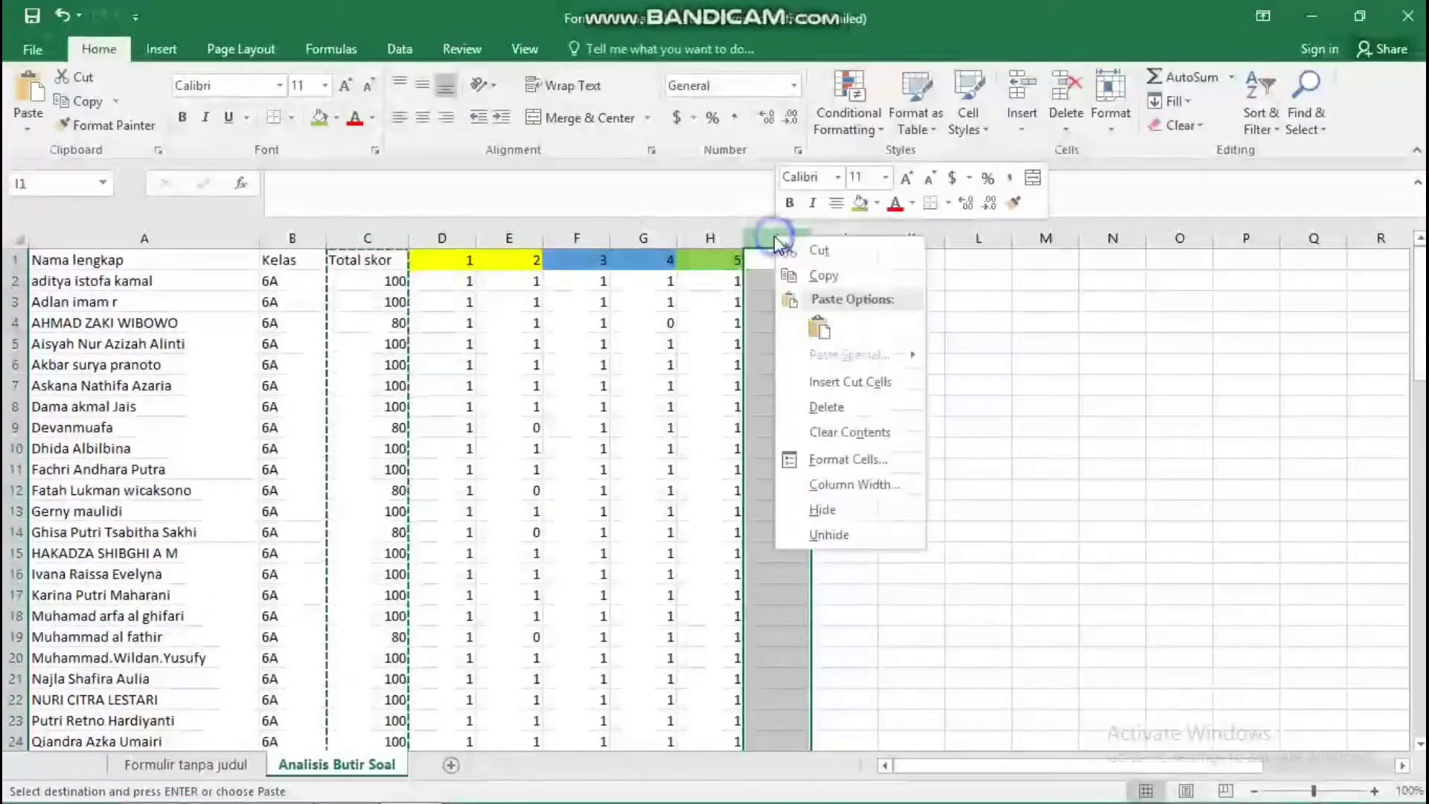
click(820, 381)
click(804, 335)
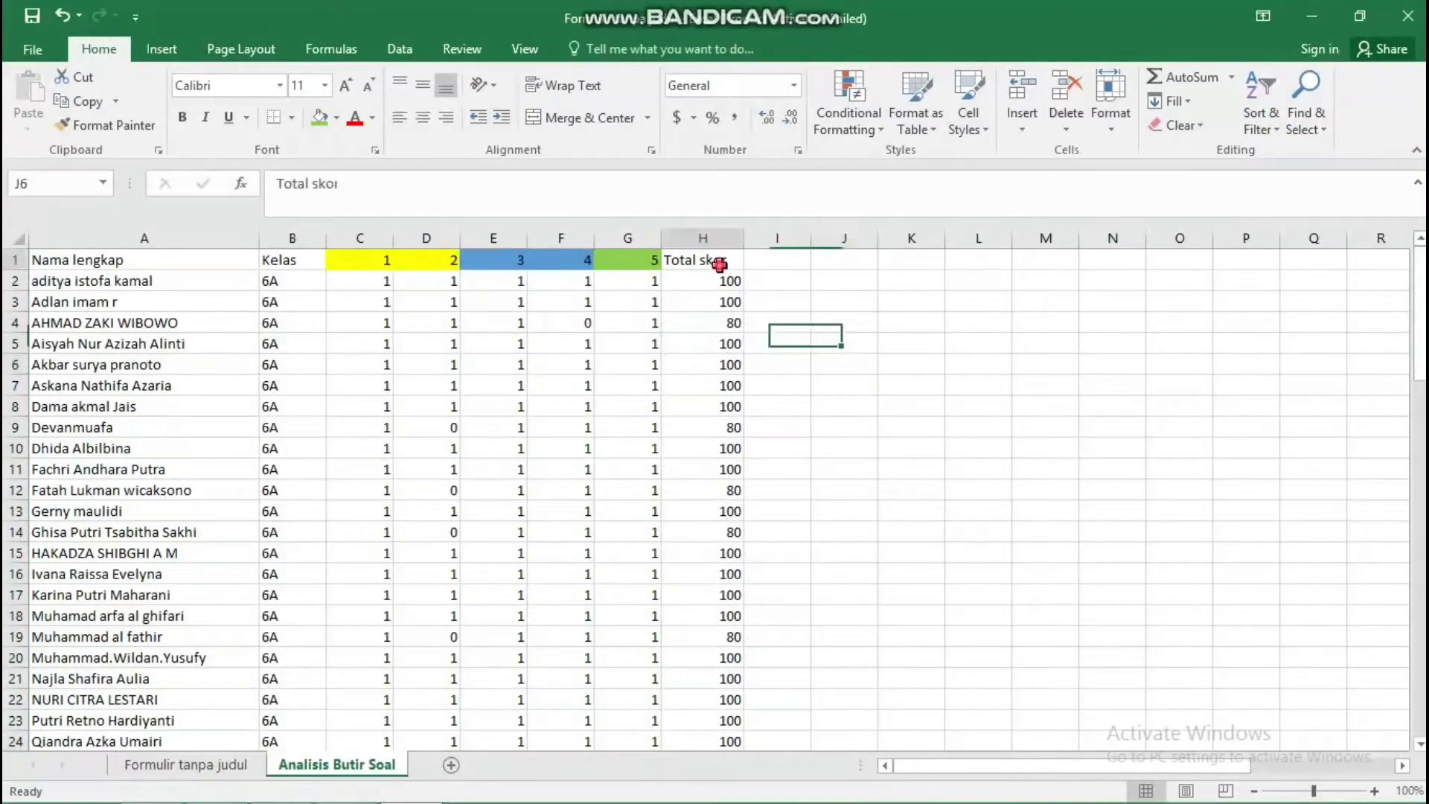
Step: Center the Total skor header in cell H1 horizontally
click(719, 265)
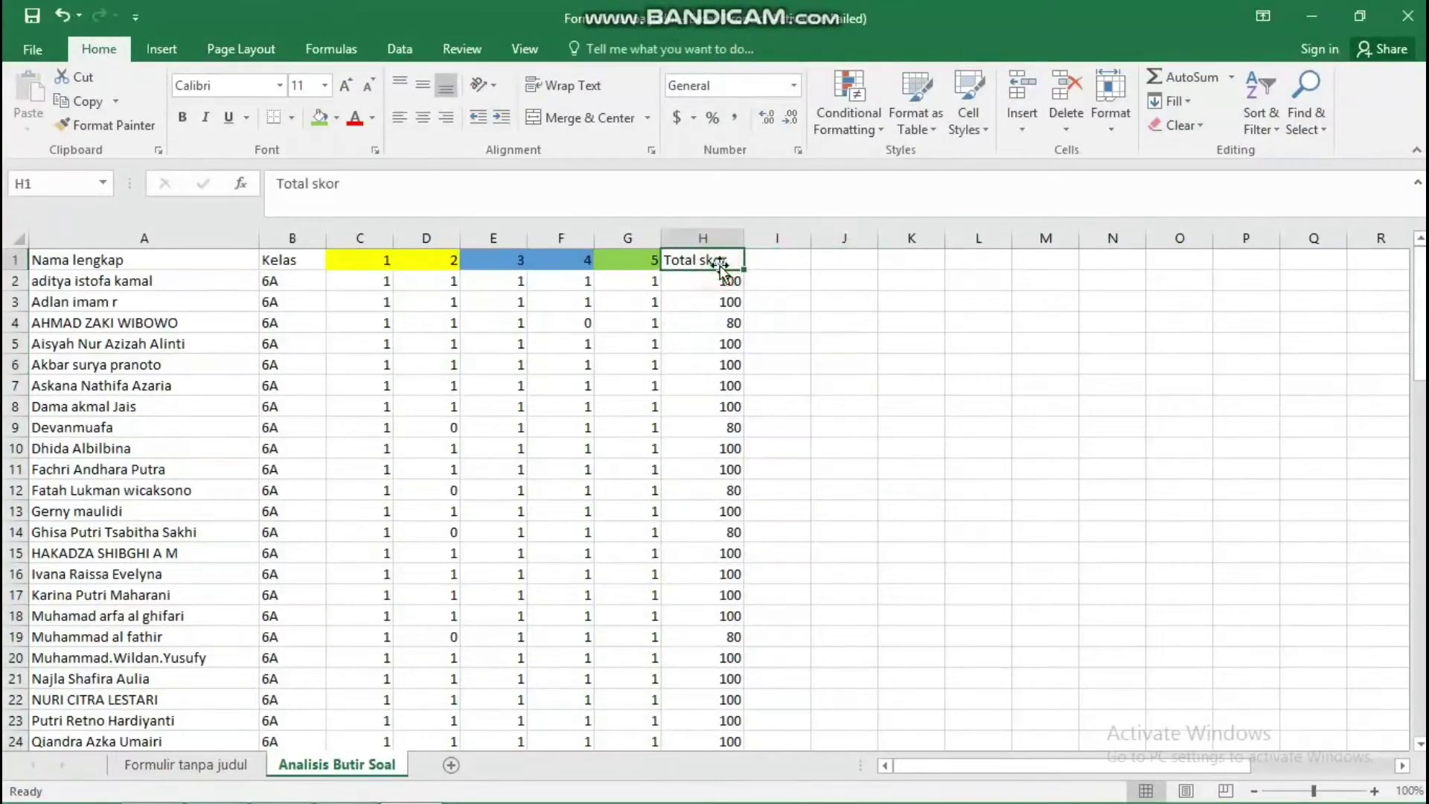
click(422, 119)
click(772, 321)
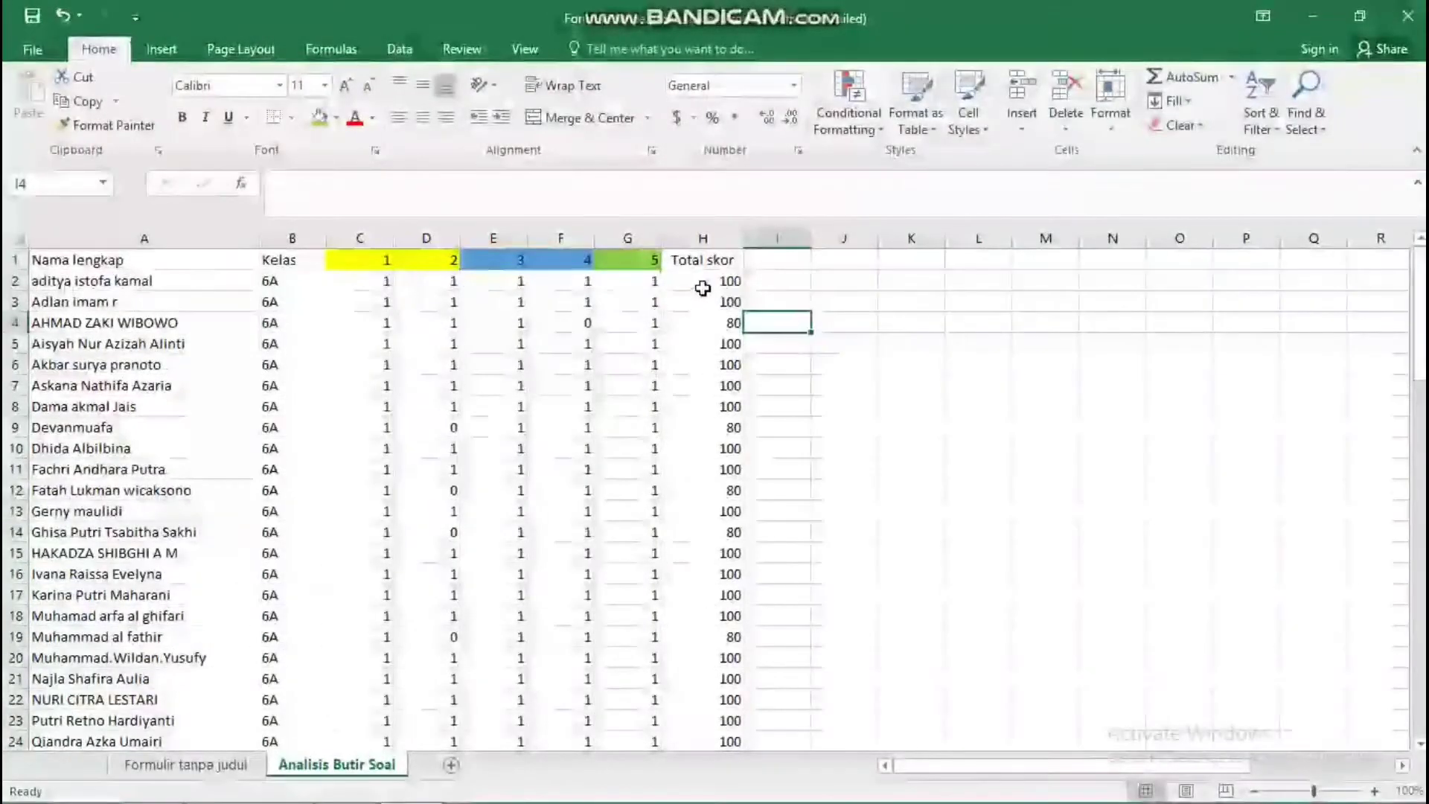
Step: Review the item scores and Total skor values of all students down to row 87 of the Analisis Butir Soal sheet
click(702, 288)
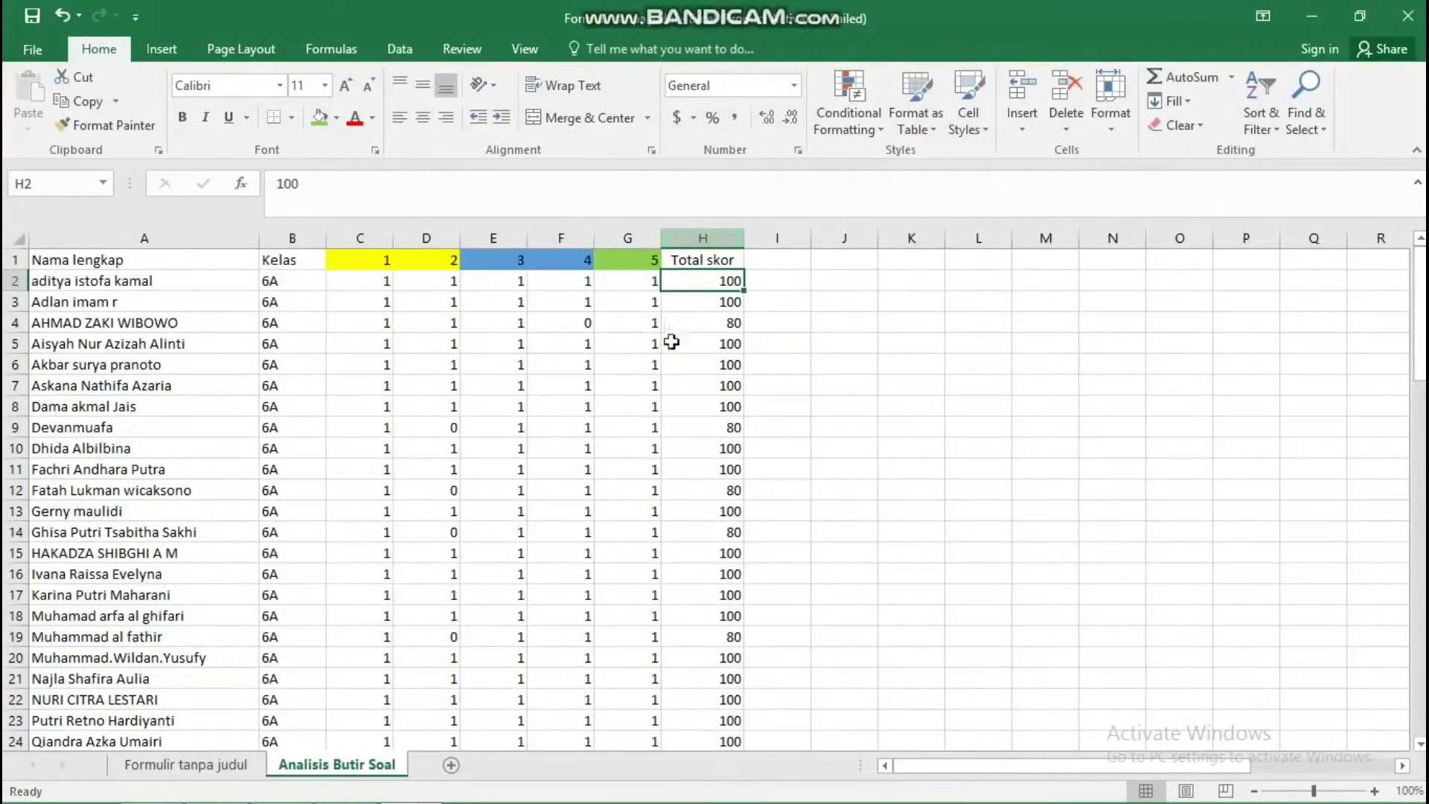
scroll(640, 386, down, 3)
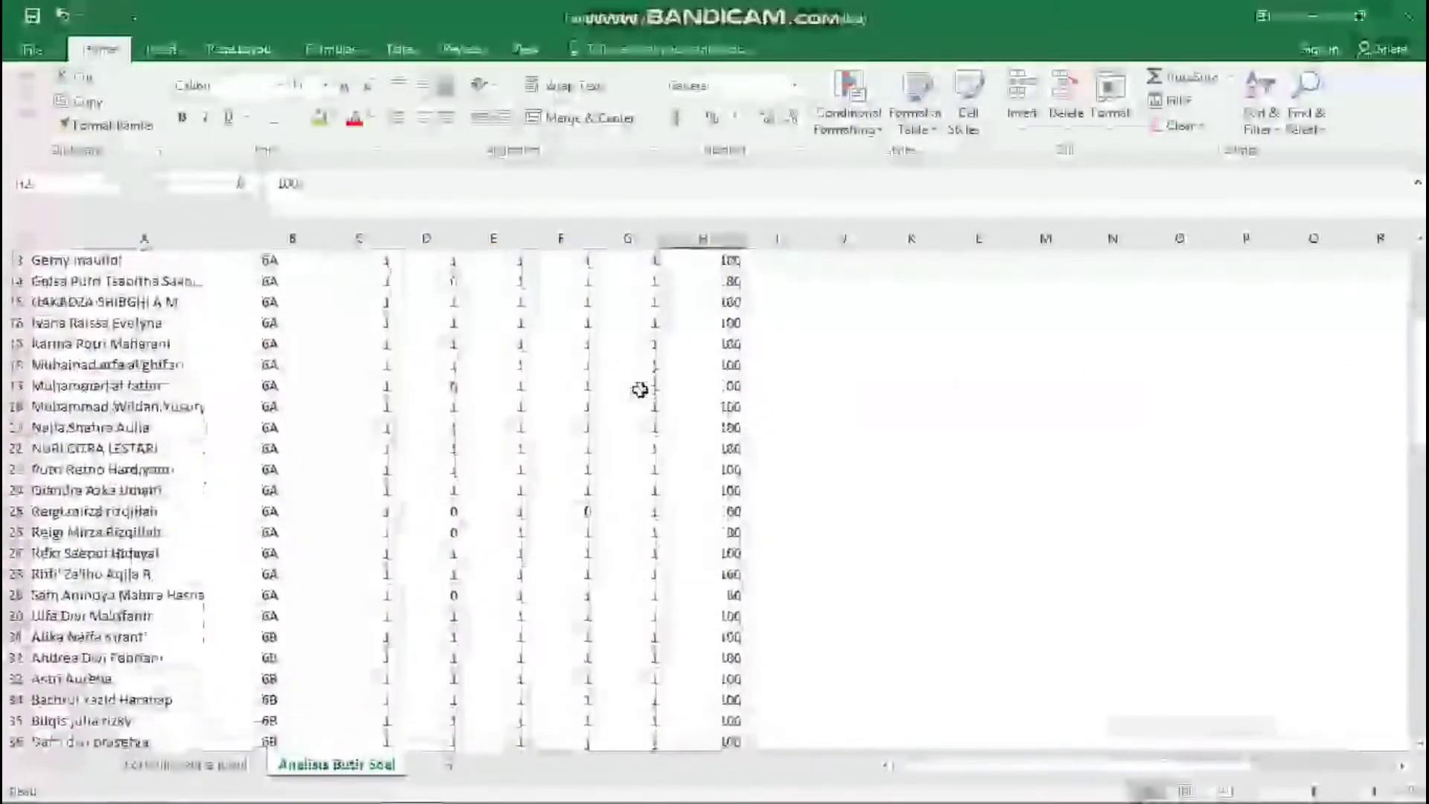
scroll(640, 389, down, 4)
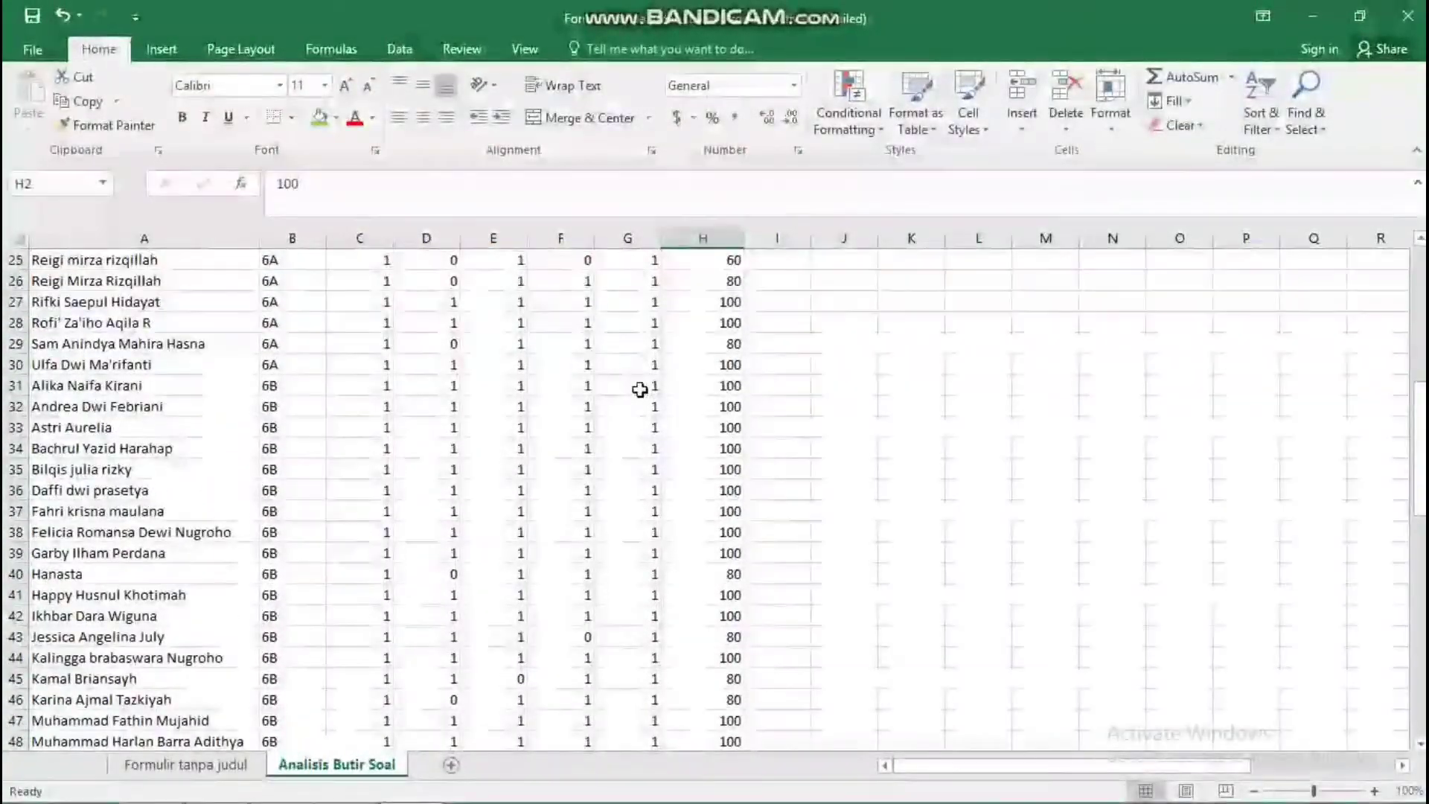
scroll(640, 390, up, 2)
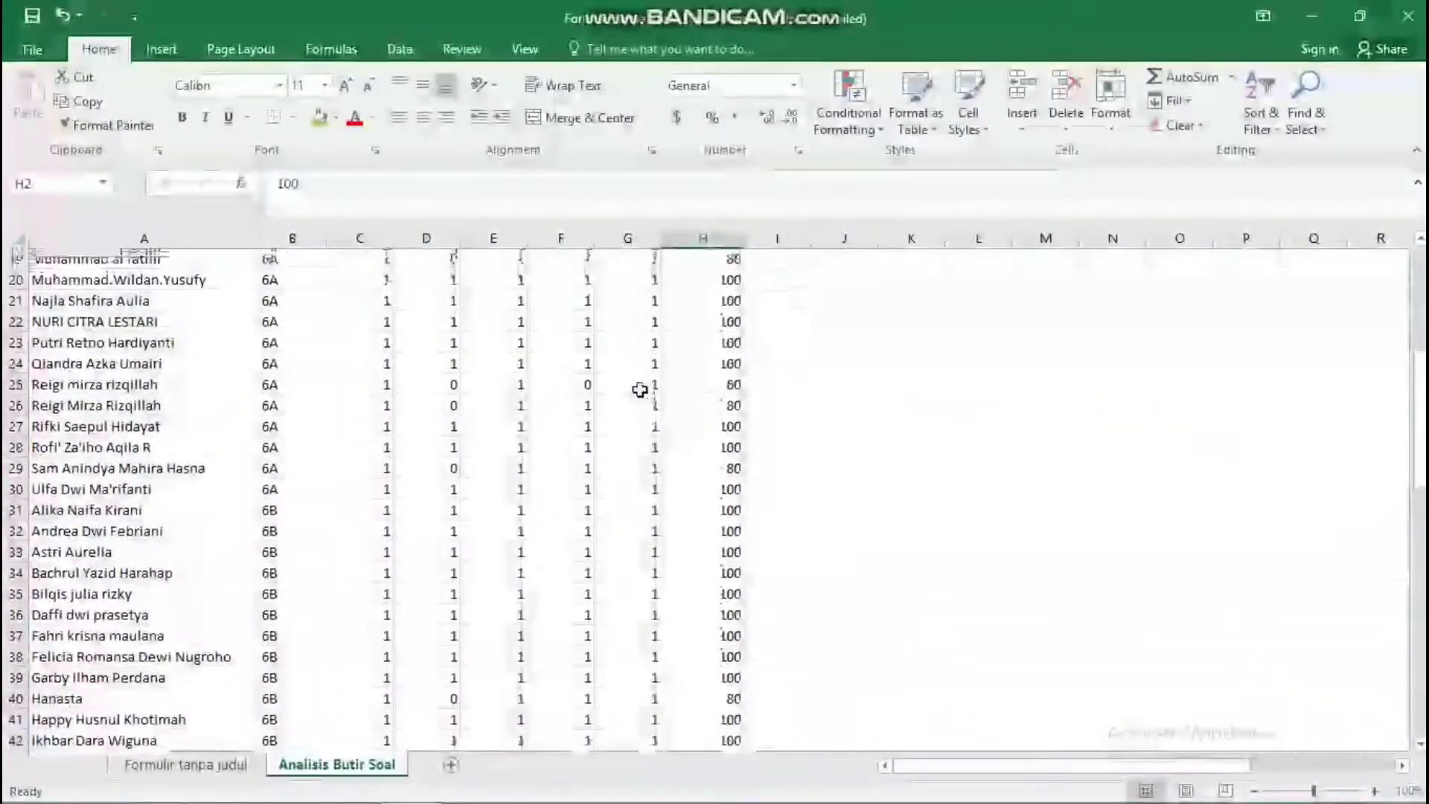
scroll(640, 389, up, 6)
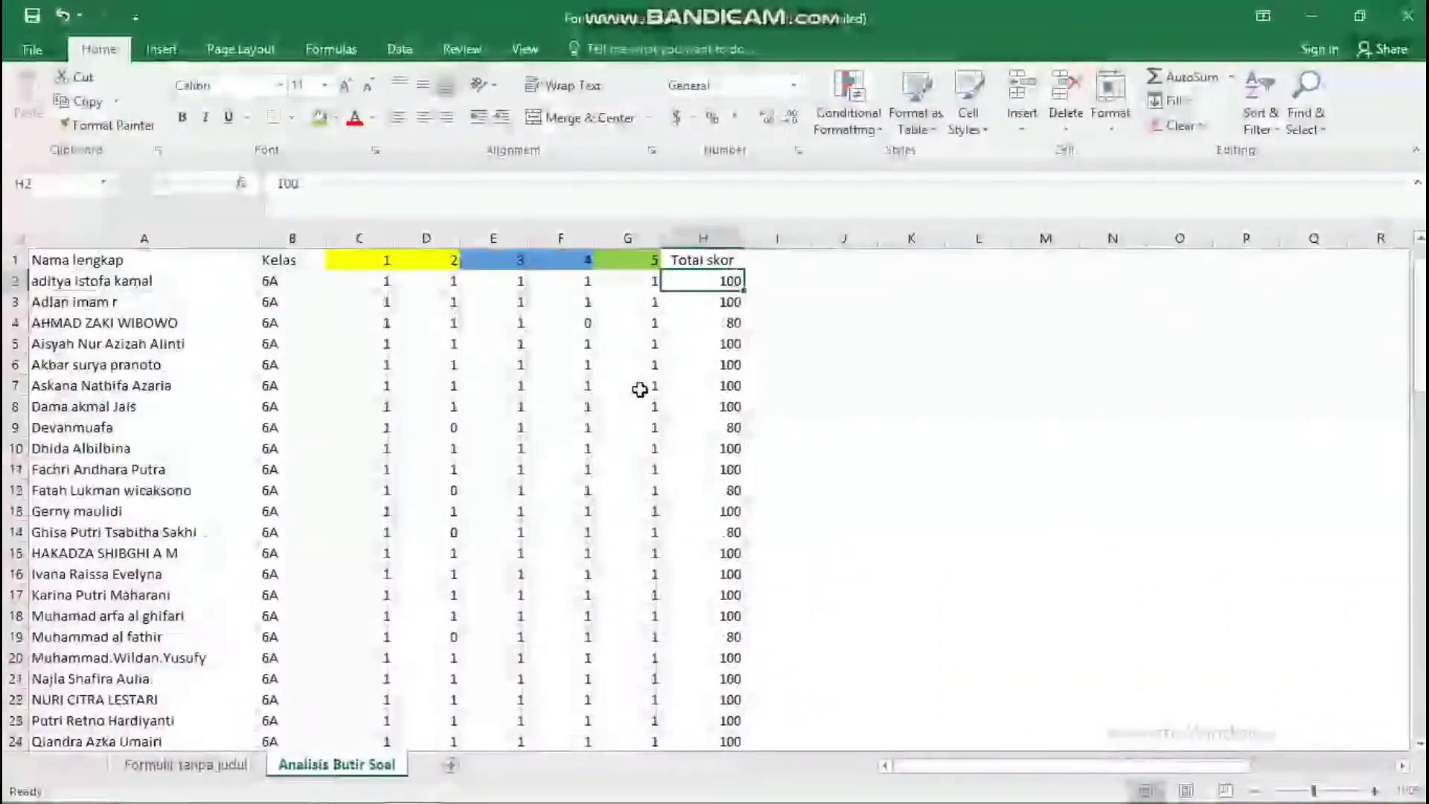
scroll(640, 389, down, 6)
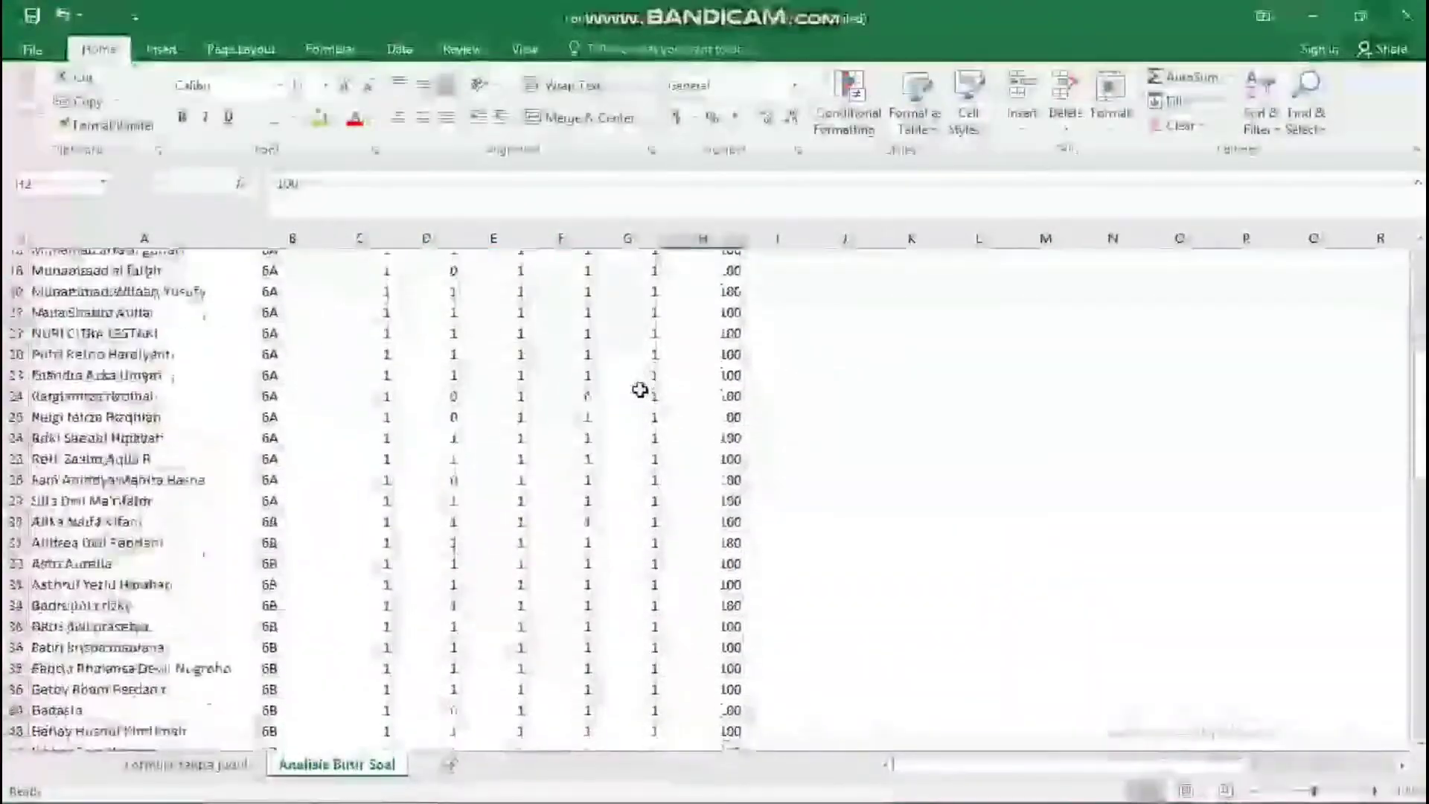
scroll(640, 389, down, 3)
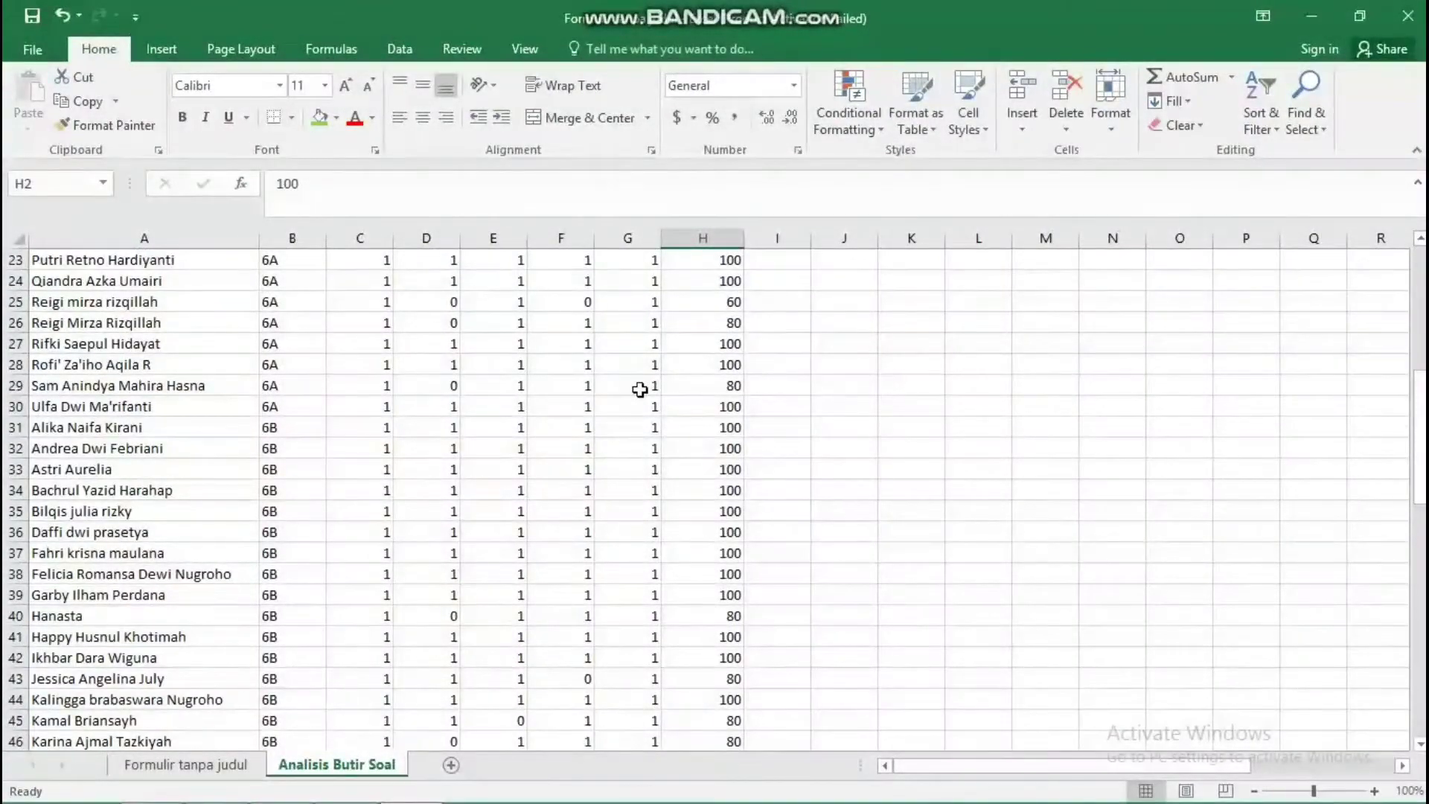
scroll(640, 390, down, 1)
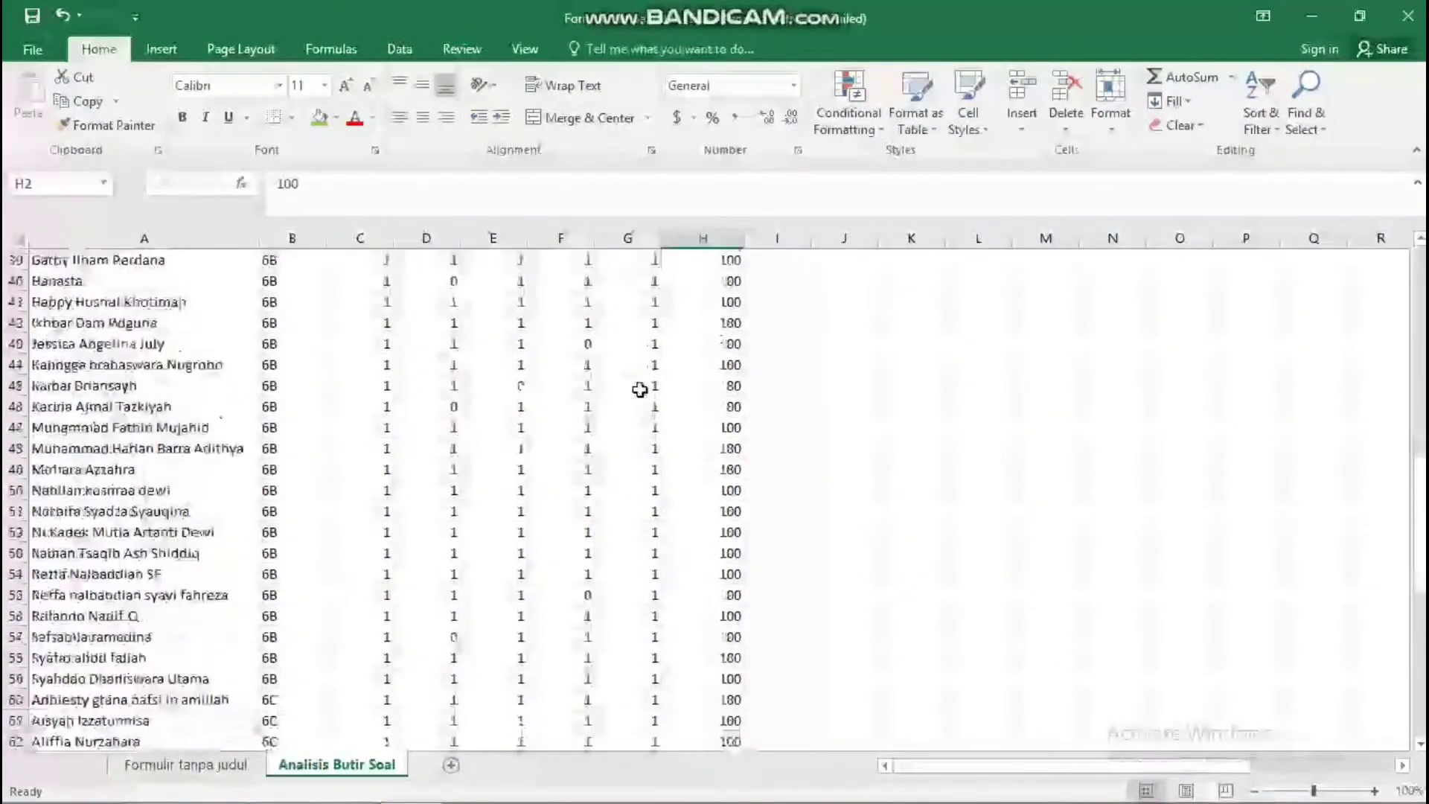
scroll(640, 390, down, 4)
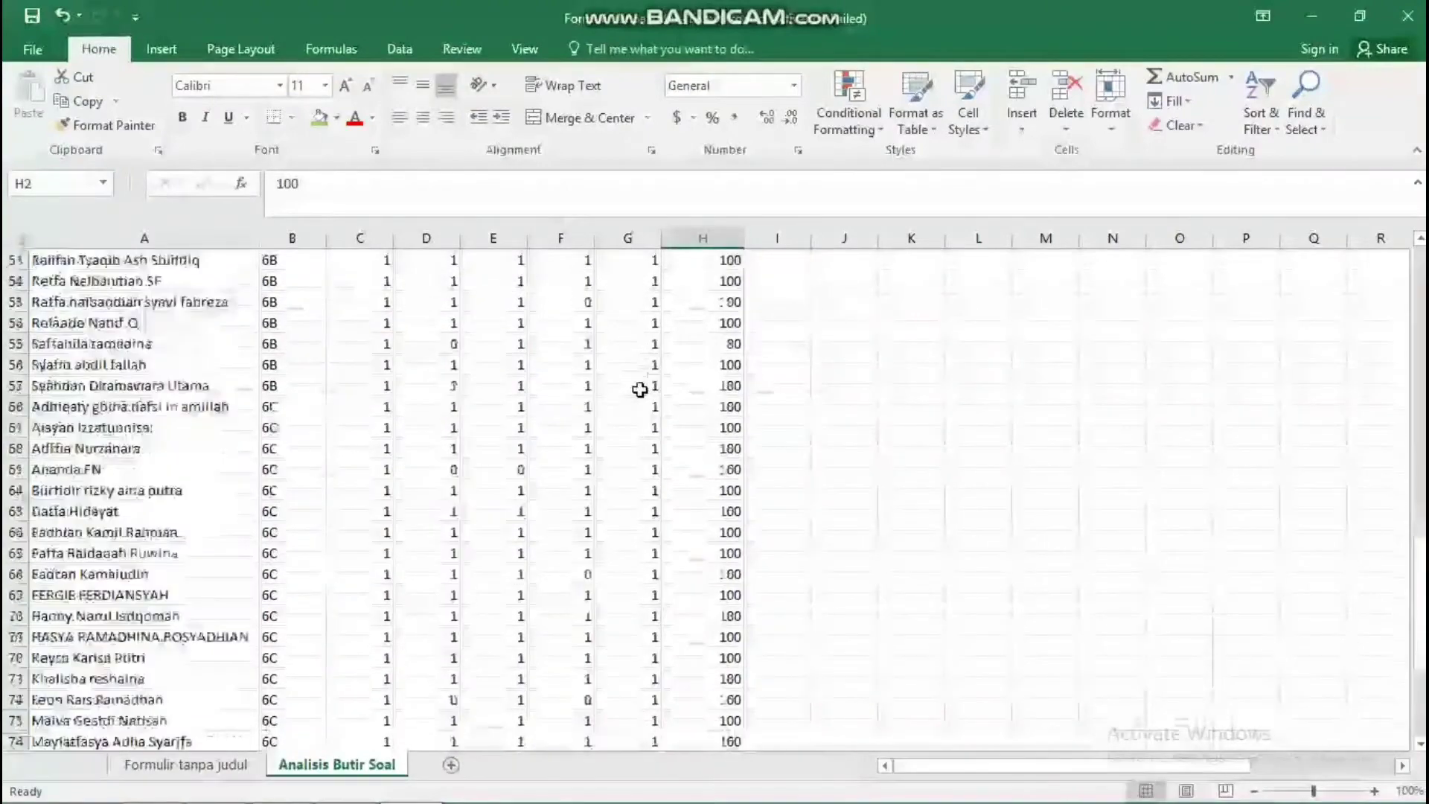
scroll(640, 389, down, 5)
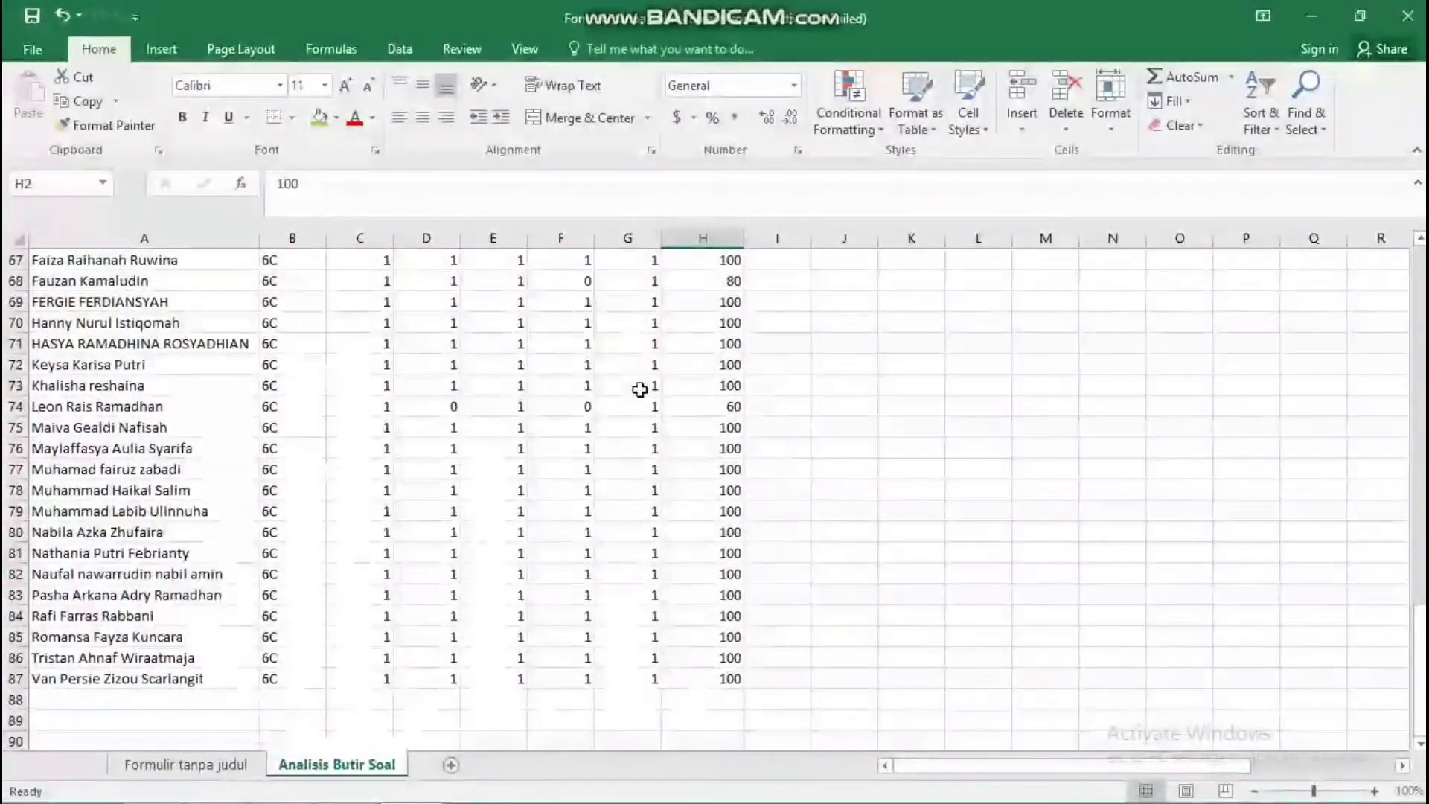
scroll(640, 389, up, 7)
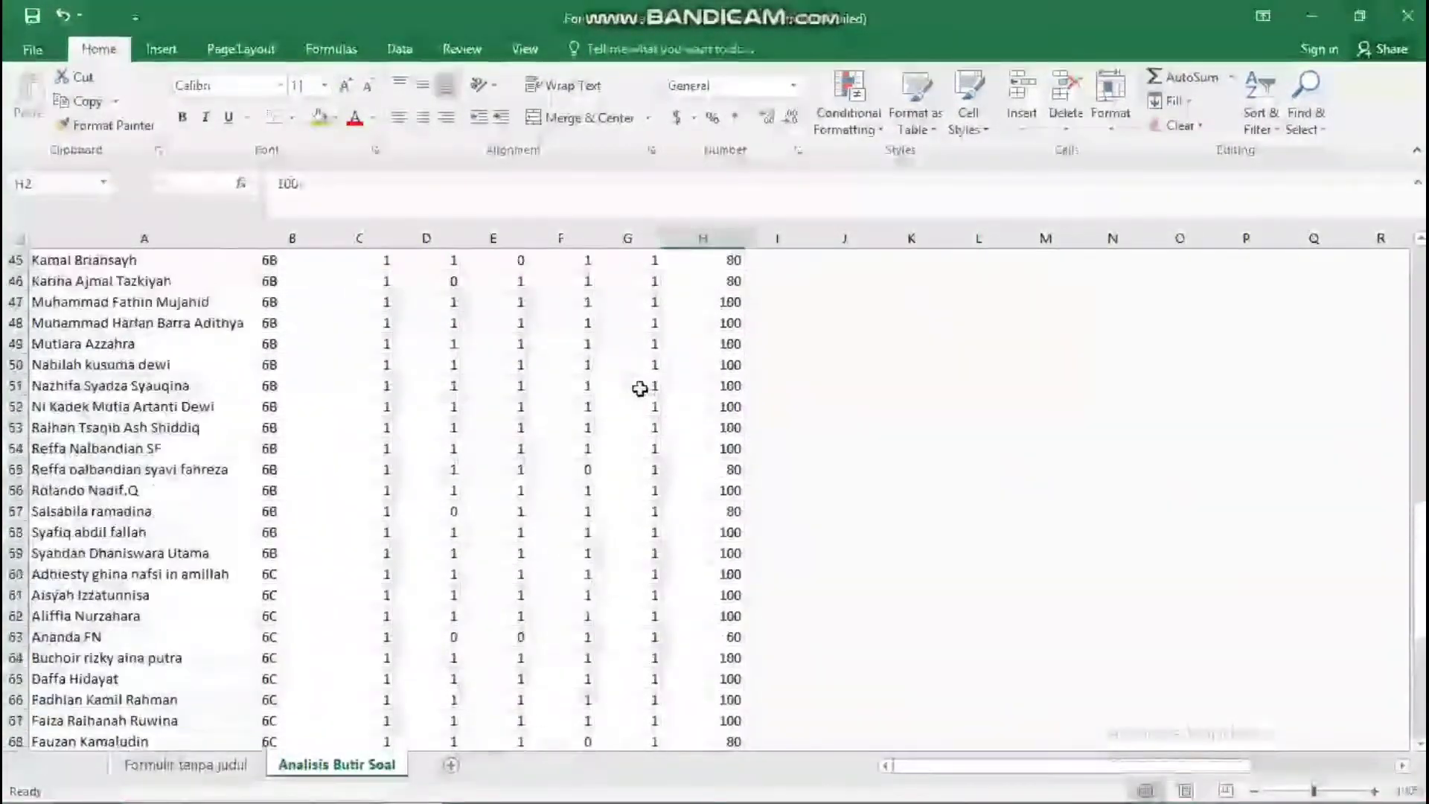
scroll(640, 389, up, 5)
scroll(640, 389, up, 7)
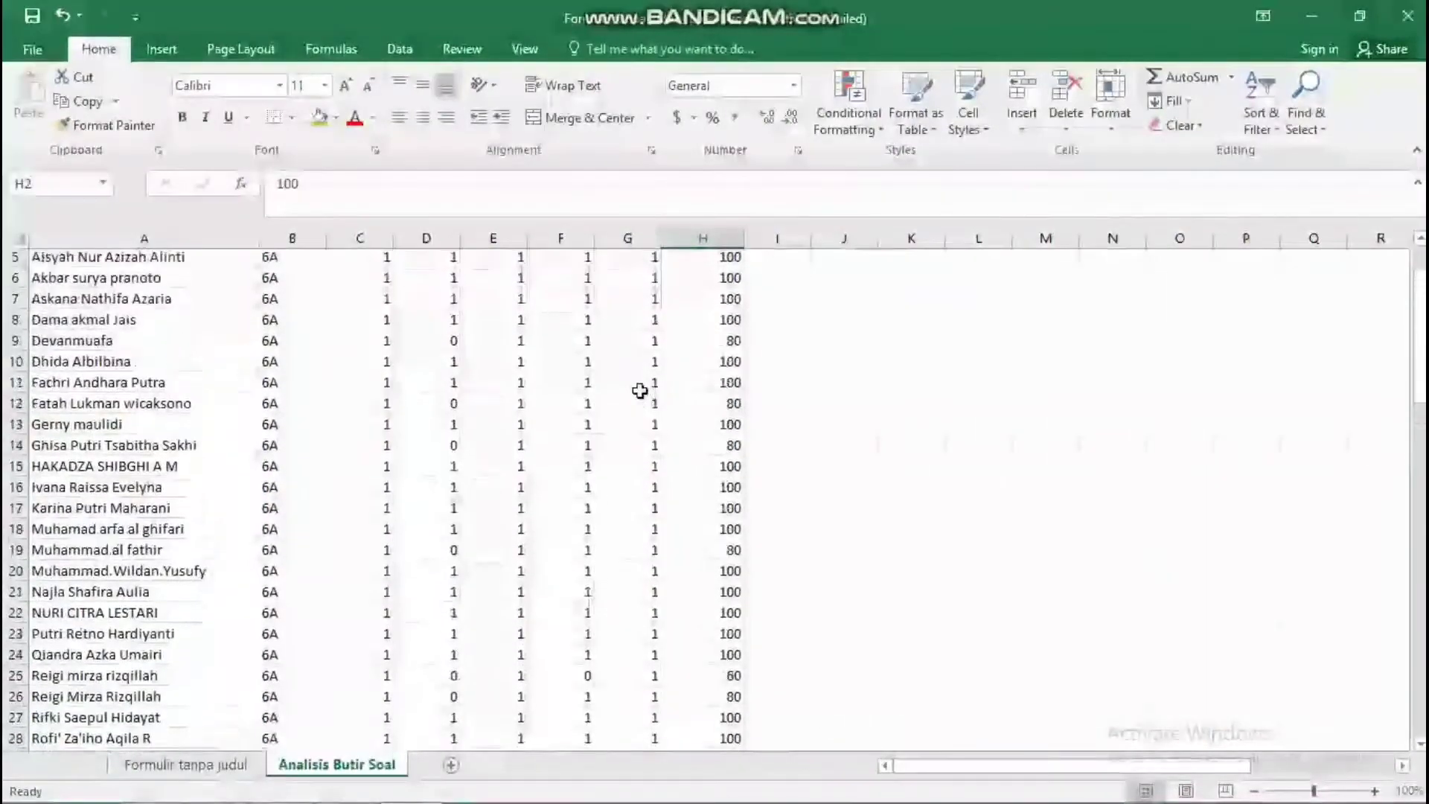